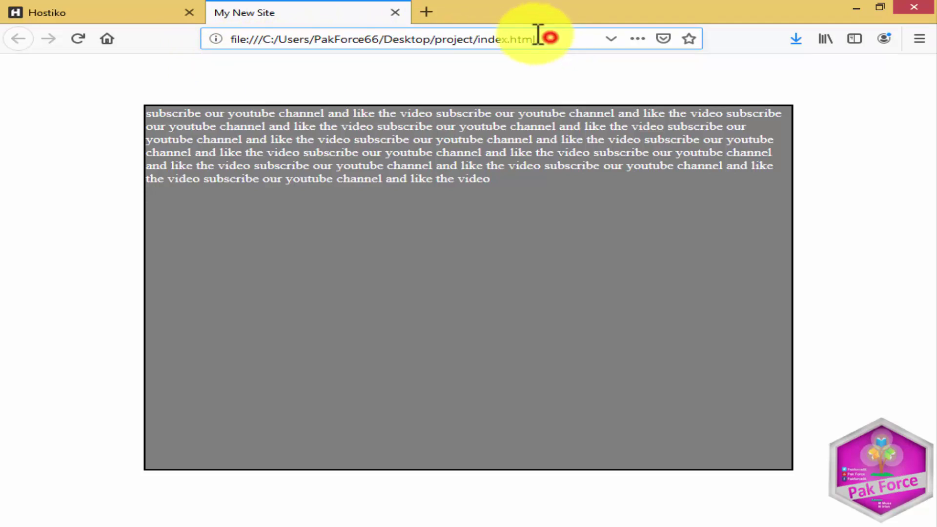
click(334, 92)
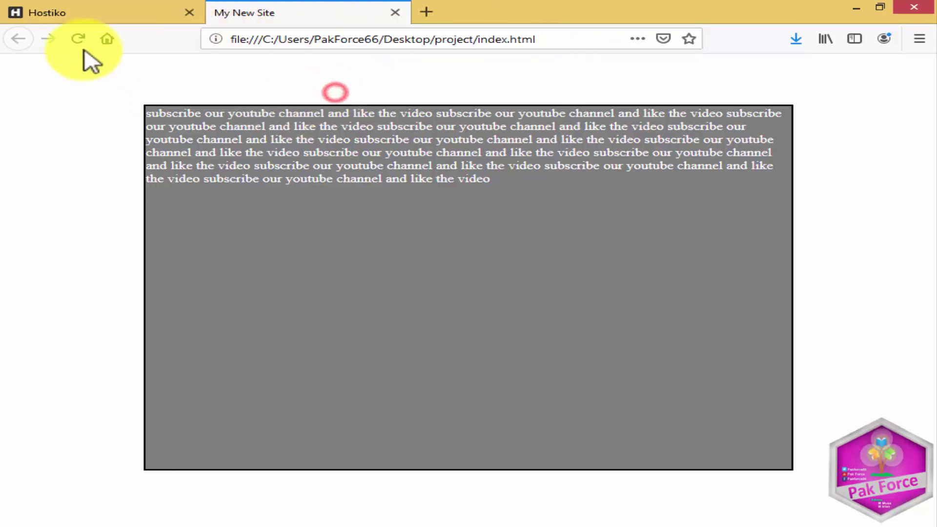
click(104, 10)
drag(429, 40, 226, 40)
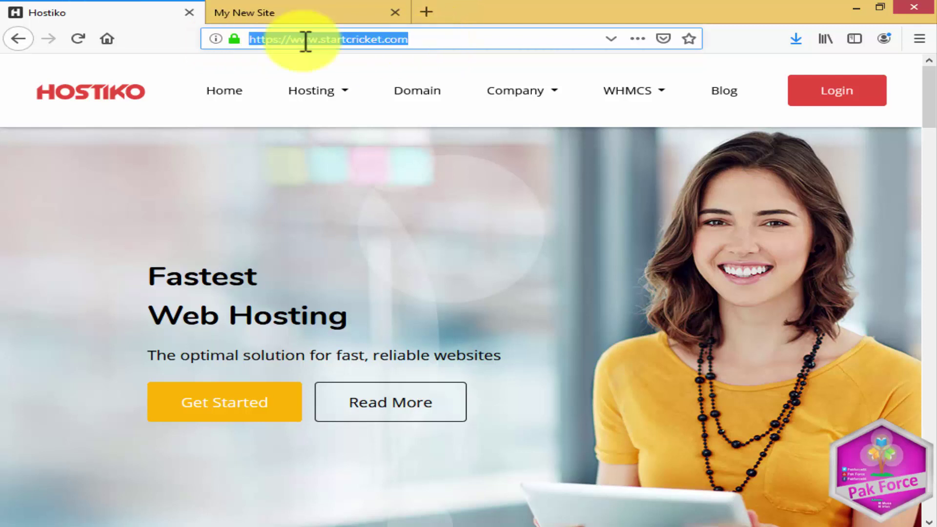
click(486, 43)
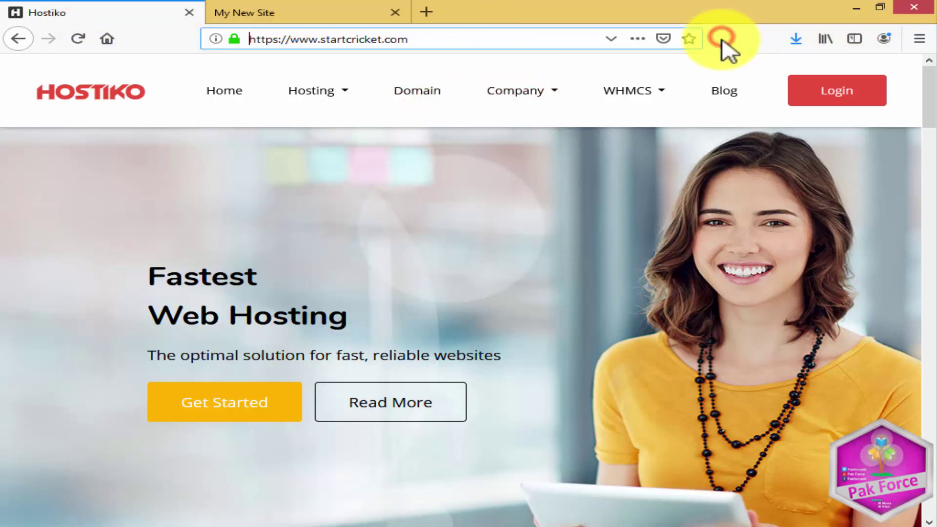
click(527, 37)
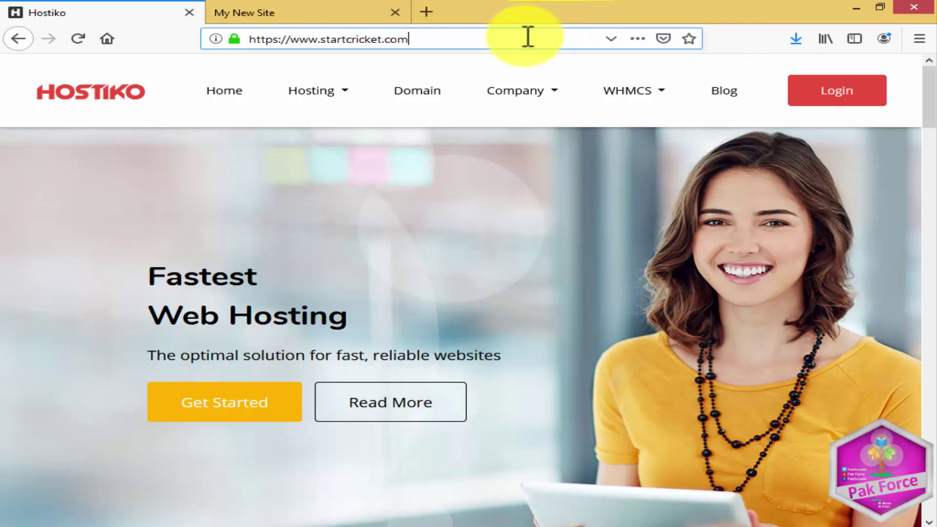
text(/)
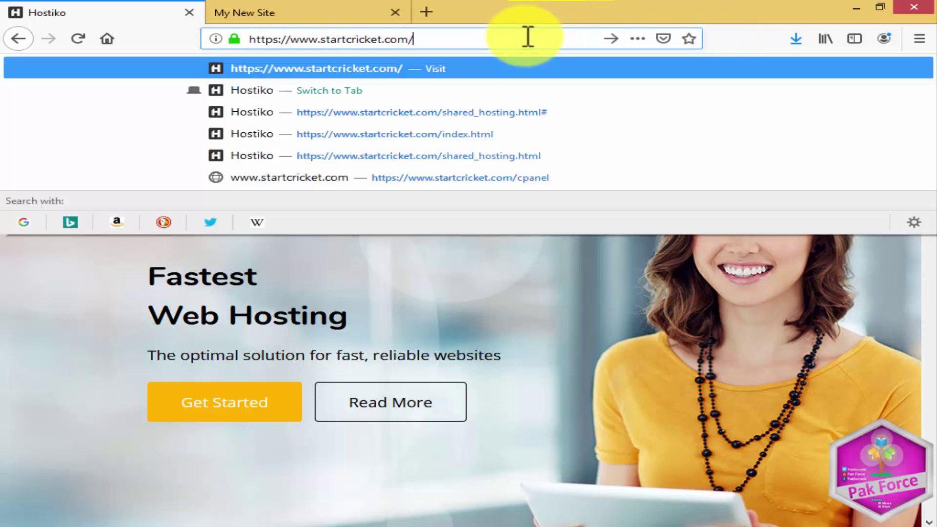
text(cpanel)
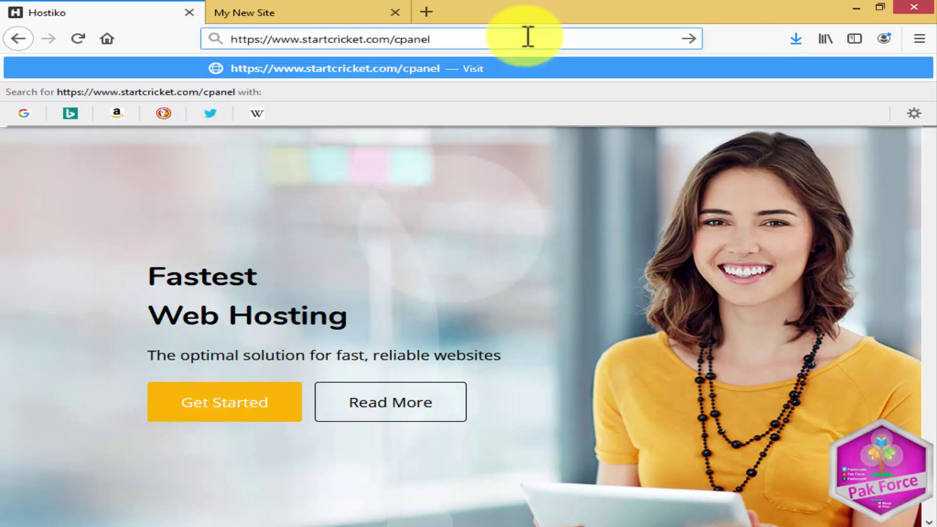
key(Return)
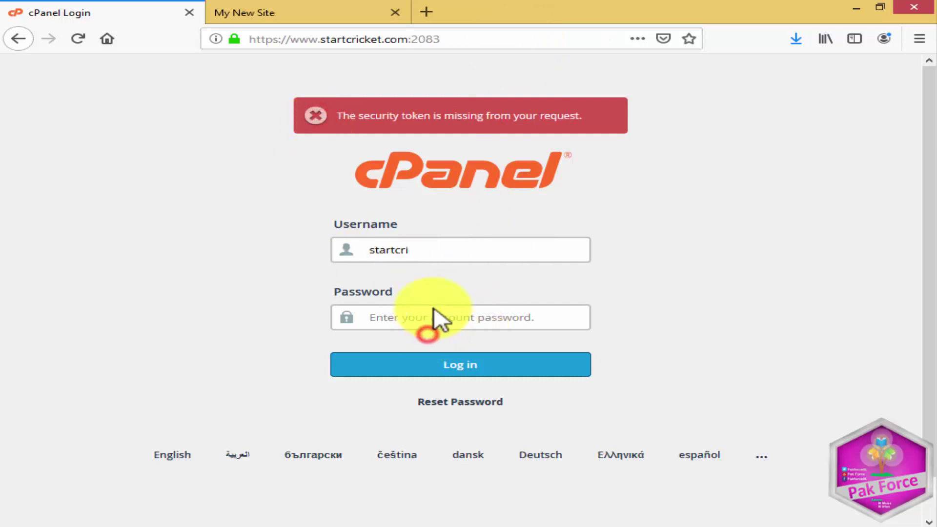
- Paste the account password, log in to cPanel and decline saving the login in the browser
key(ctrl+v)
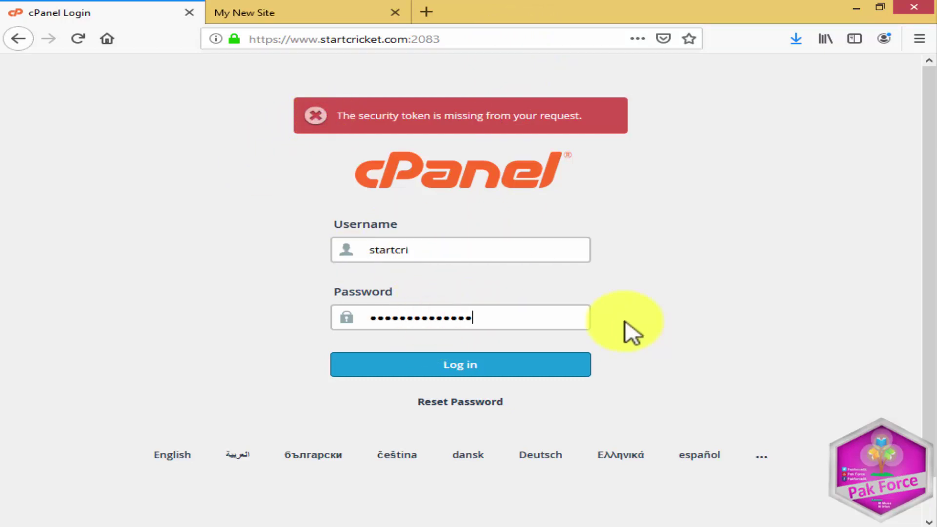
click(461, 366)
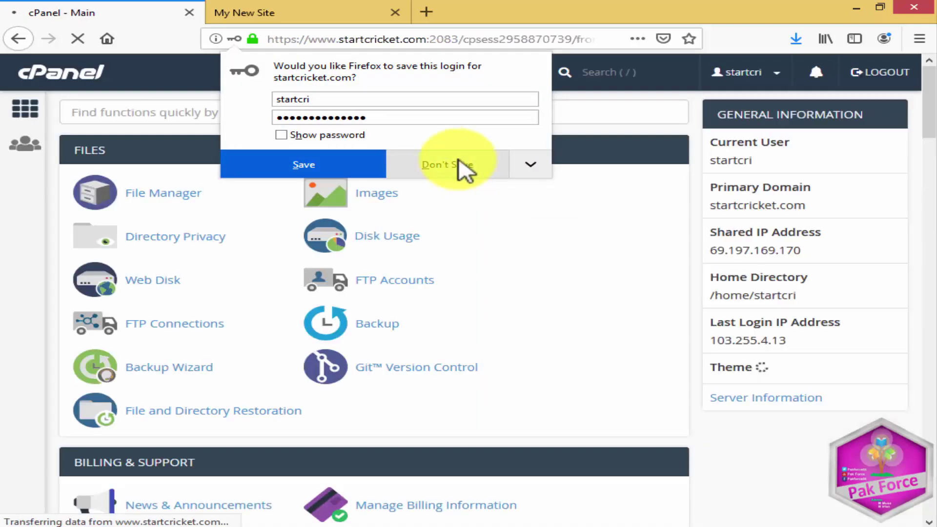
click(462, 167)
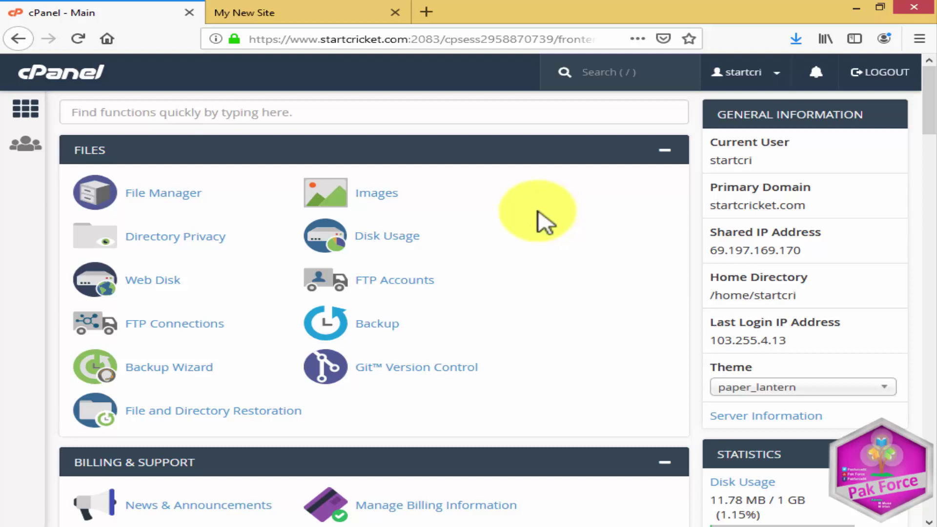
- Look through the cPanel sections and open the File Manager
scroll(544, 220, down, 15)
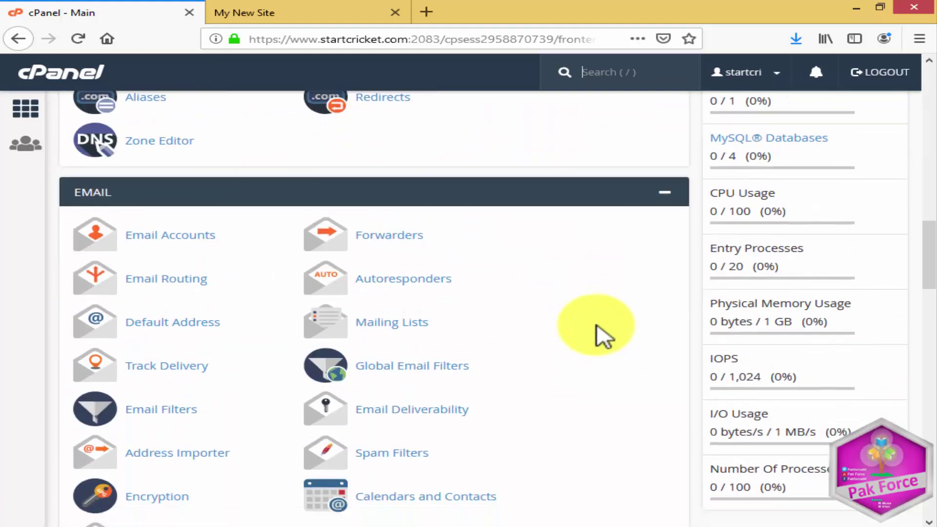
scroll(602, 334, down, 20)
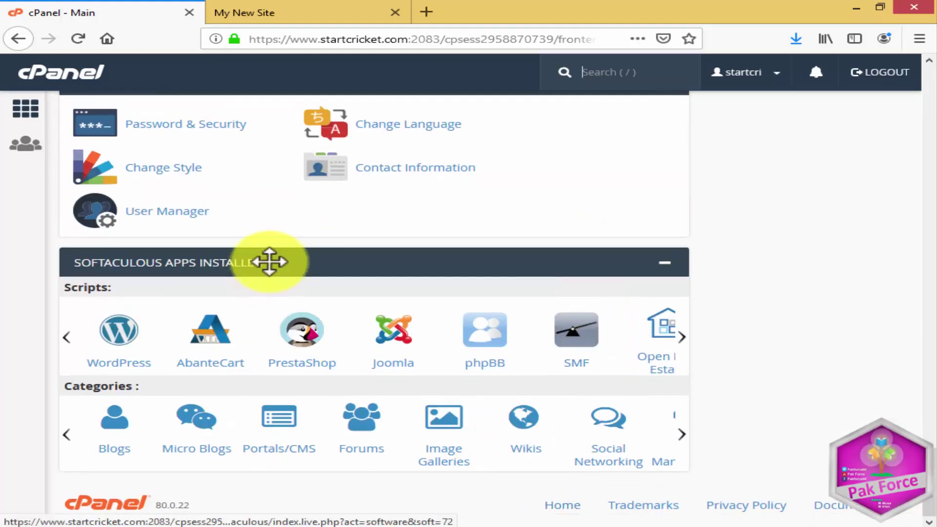
scroll(269, 262, up, 20)
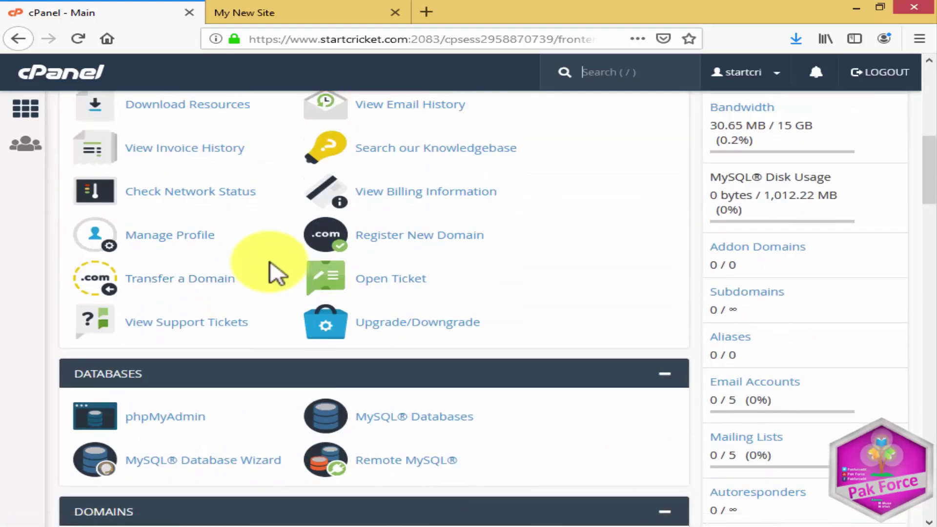
scroll(271, 270, up, 10)
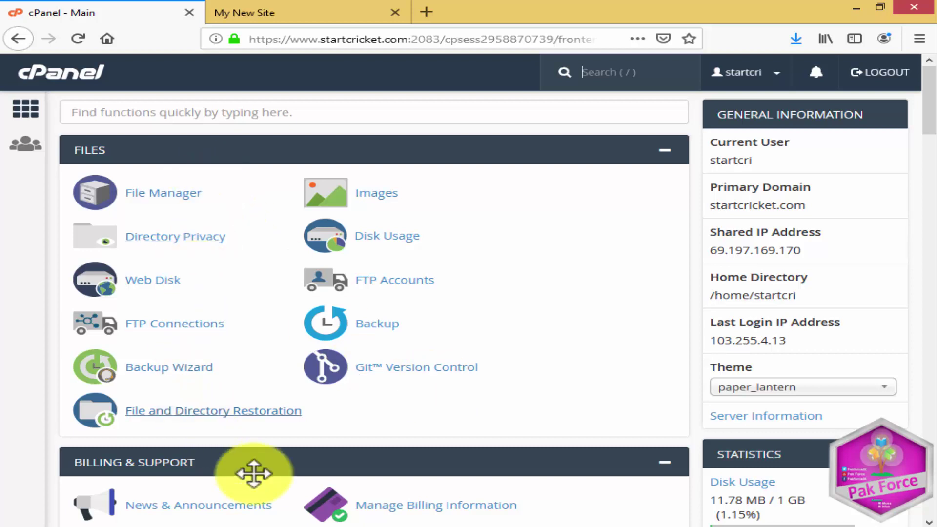
click(142, 193)
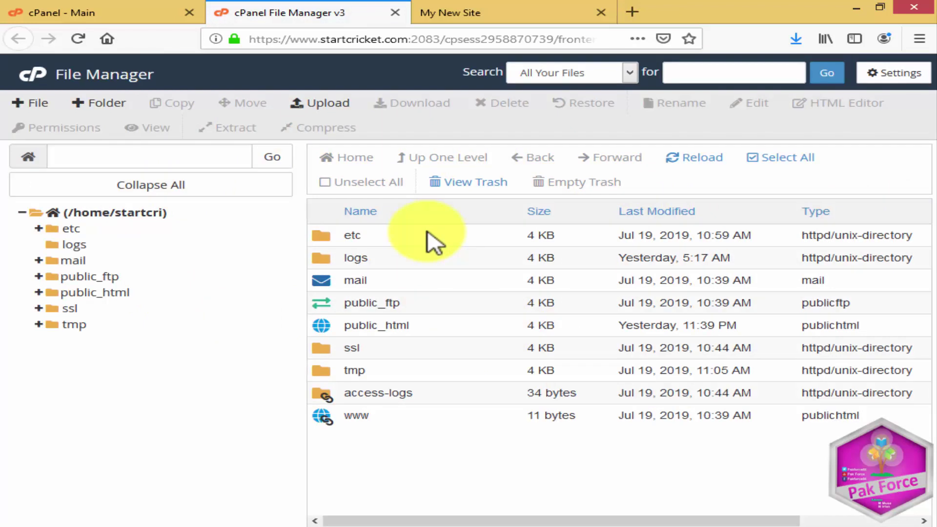
- Open the public_html folder and select its index.html file
drag(435, 433, 433, 253)
click(449, 470)
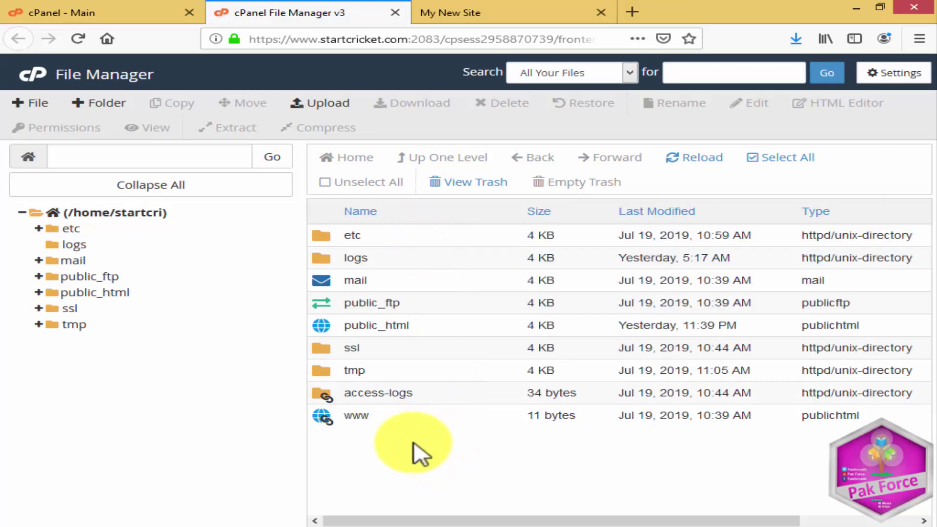
double_click(464, 325)
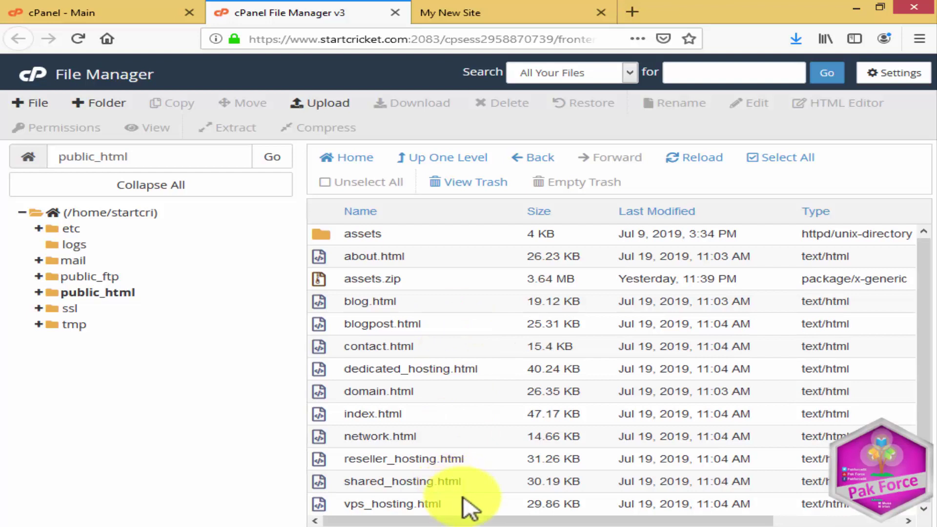
click(352, 413)
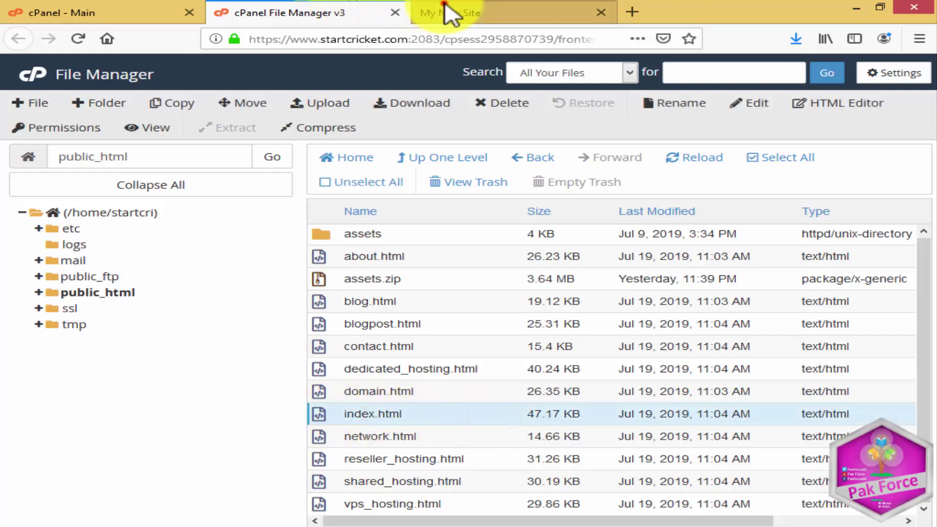
click(450, 15)
click(326, 17)
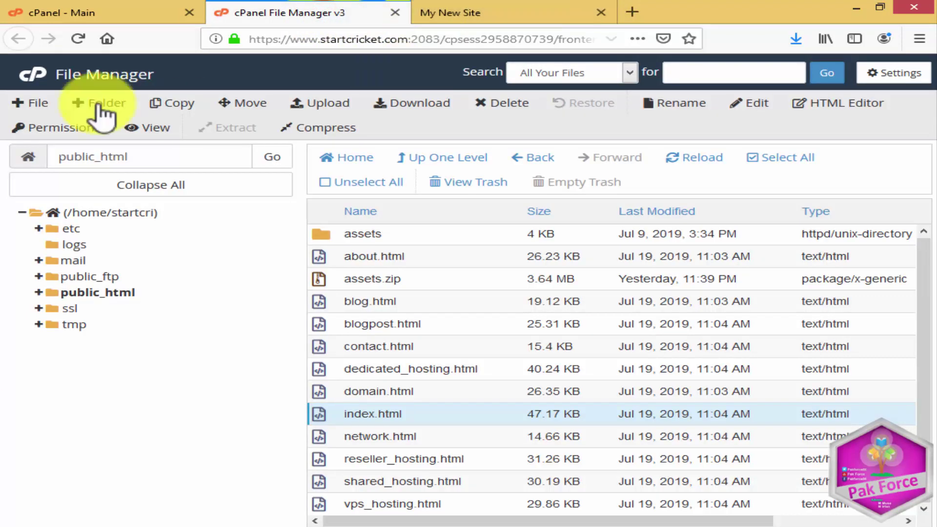
click(33, 10)
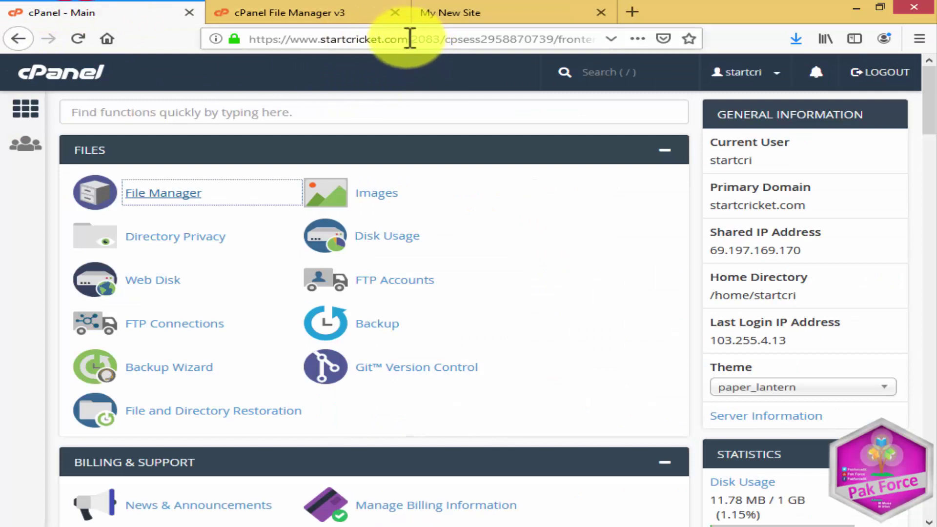
drag(410, 38, 220, 38)
right_click(276, 36)
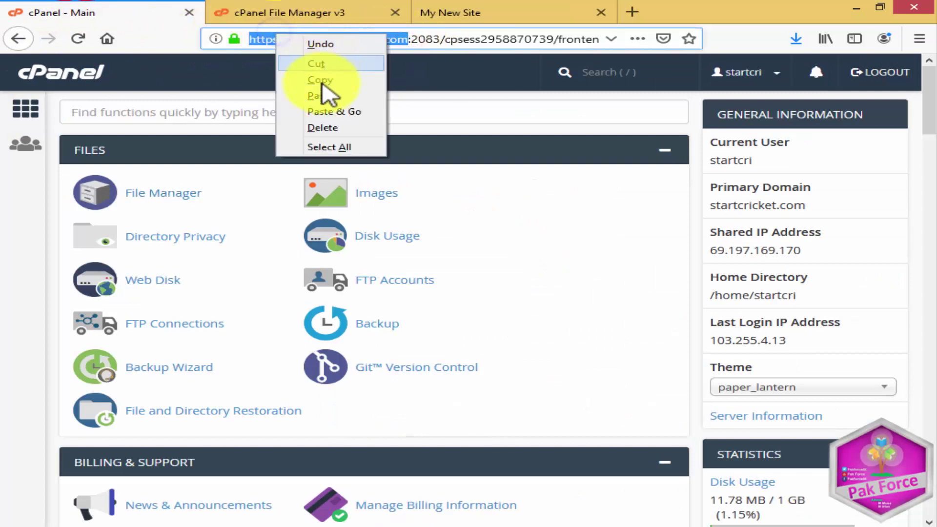
click(320, 80)
click(505, 15)
triple_click(331, 43)
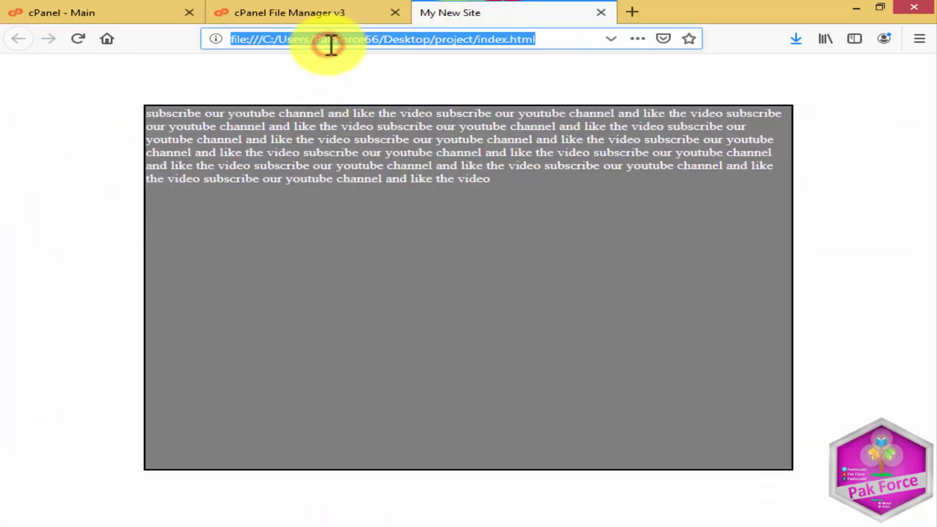
key(BackSpace)
right_click(328, 41)
click(340, 107)
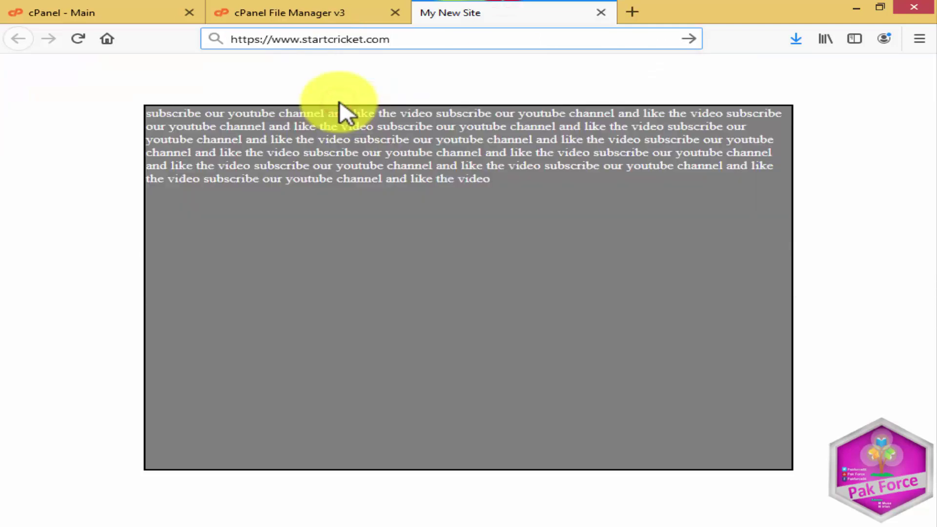
key(Return)
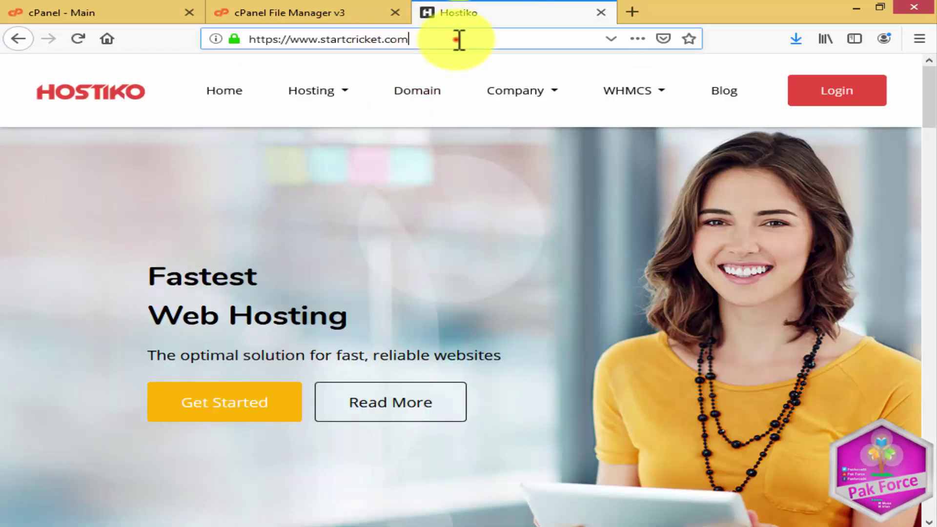
click(459, 40)
- Rename index.html in the public_html folder to pakforce.html
click(273, 12)
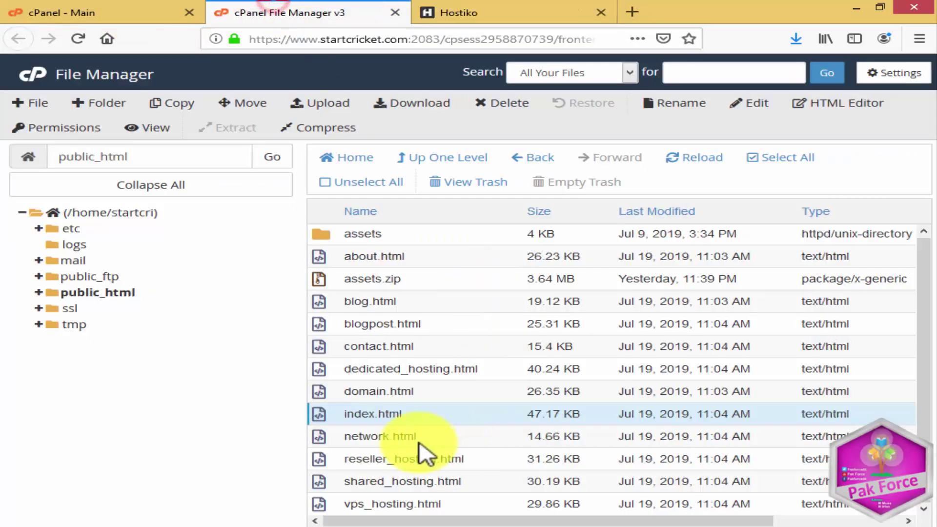
right_click(428, 421)
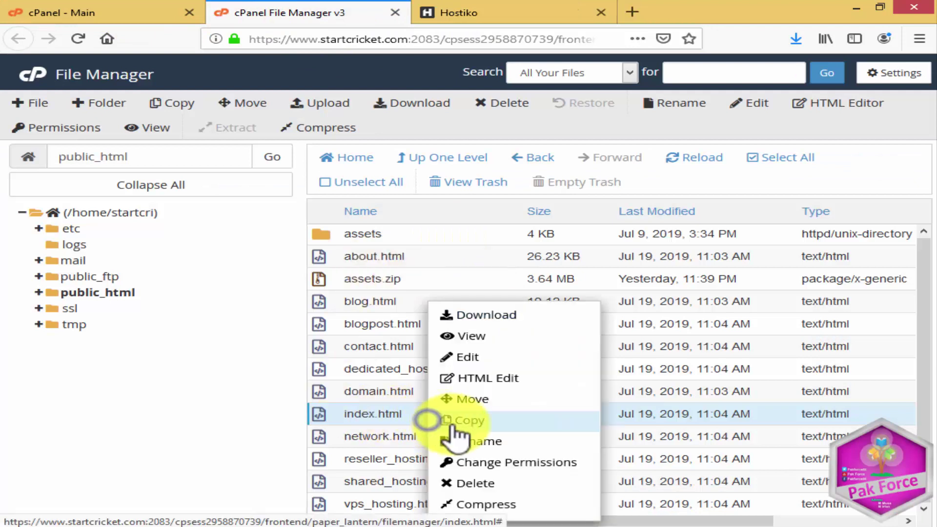
click(418, 426)
right_click(415, 415)
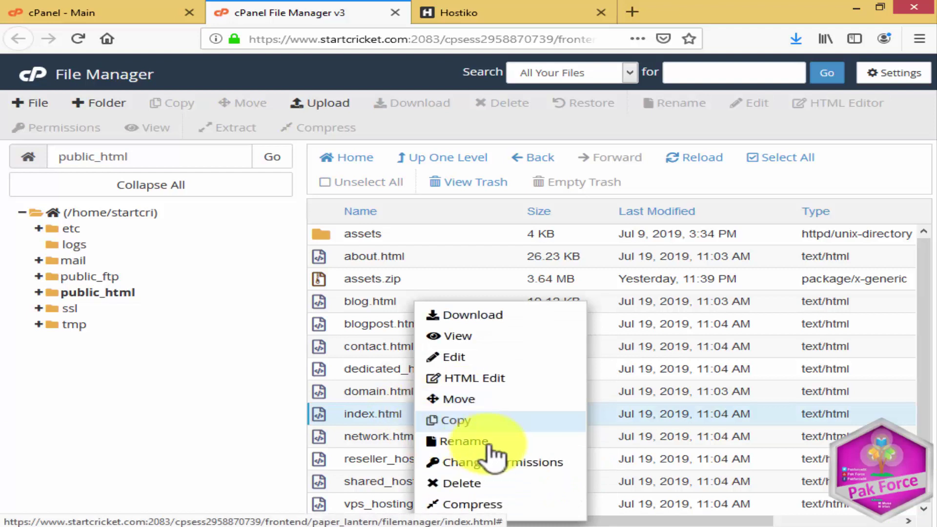
click(455, 448)
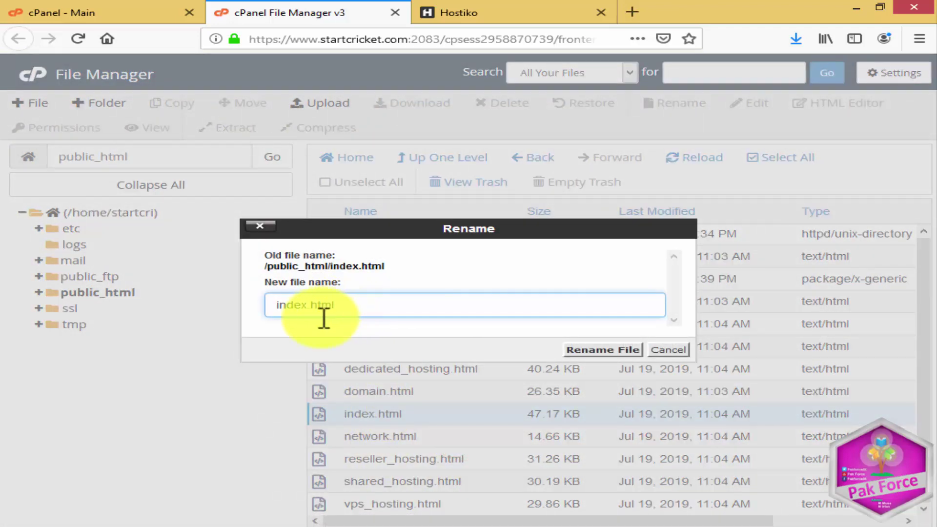
drag(306, 307, 245, 303)
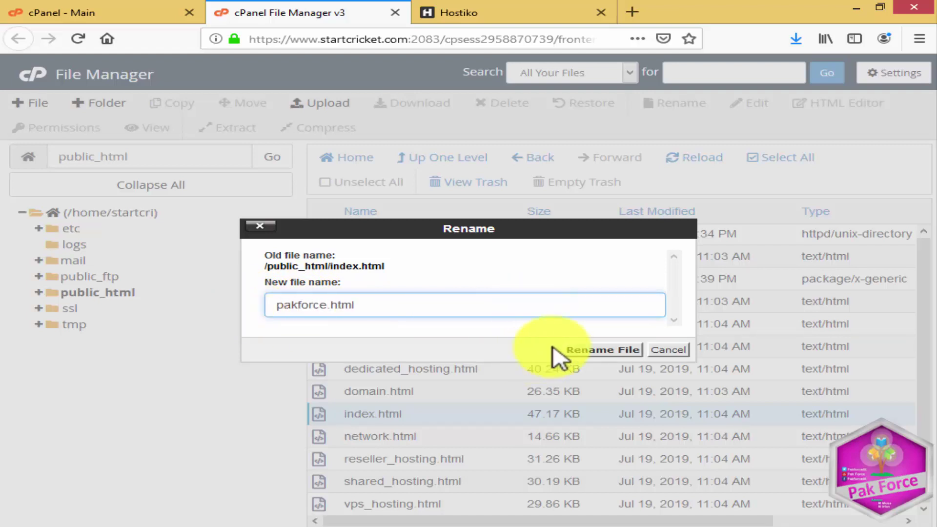
click(578, 350)
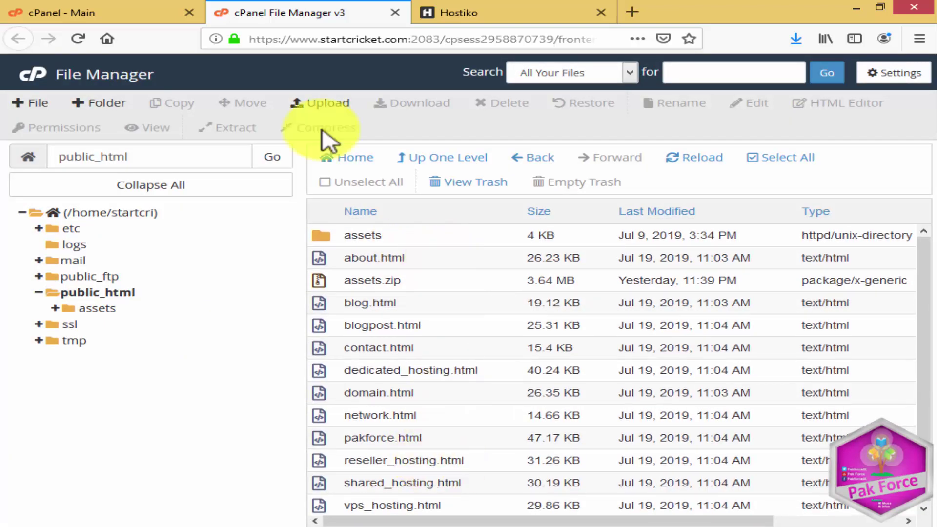
- Return to the Hostiko tab to check the startcricket.com home page
click(456, 11)
mouse_move(334, 70)
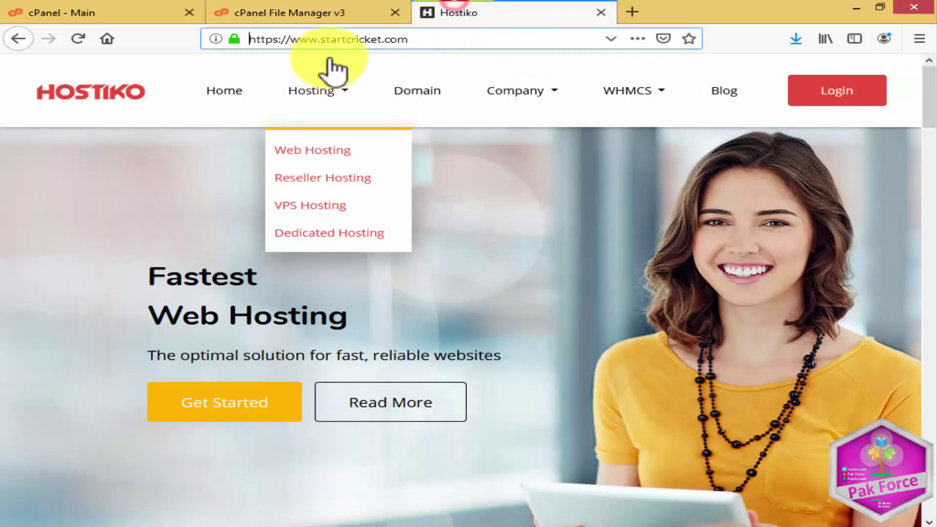
drag(424, 46, 215, 29)
click(416, 44)
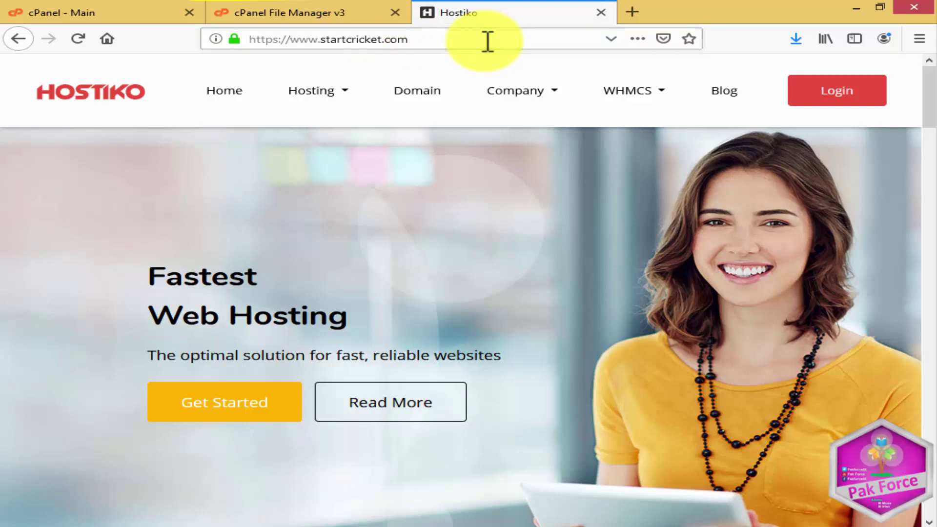
- Reload the public_html file list in File Manager and recheck the startcricket.com site in its own tab
click(283, 11)
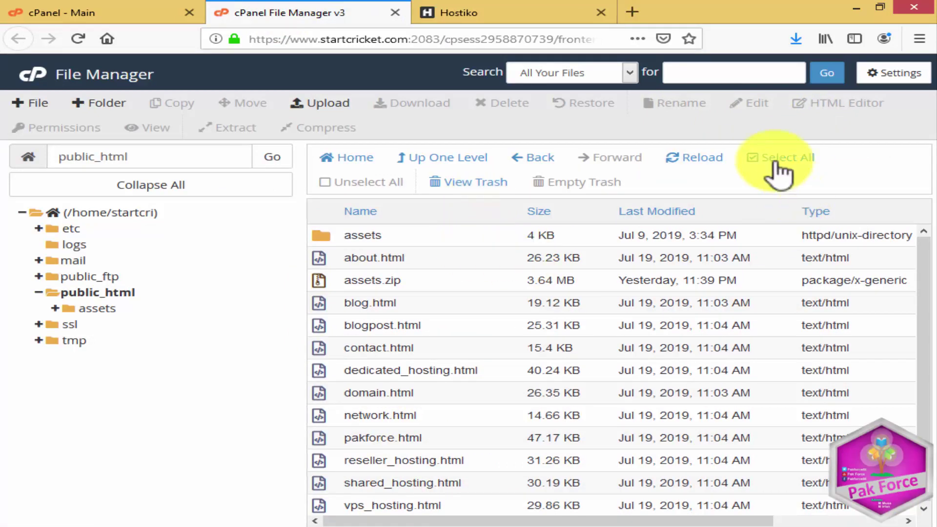
click(707, 162)
click(708, 162)
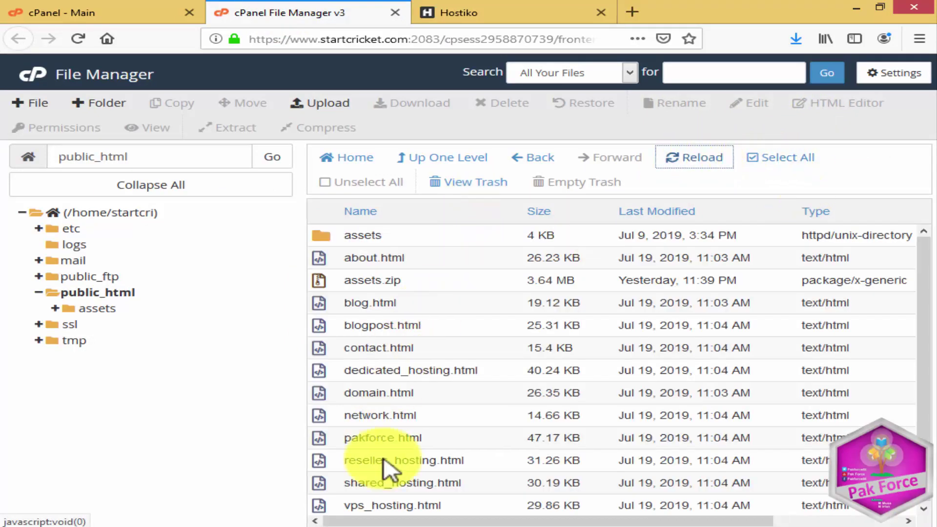
click(463, 12)
mouse_move(478, 105)
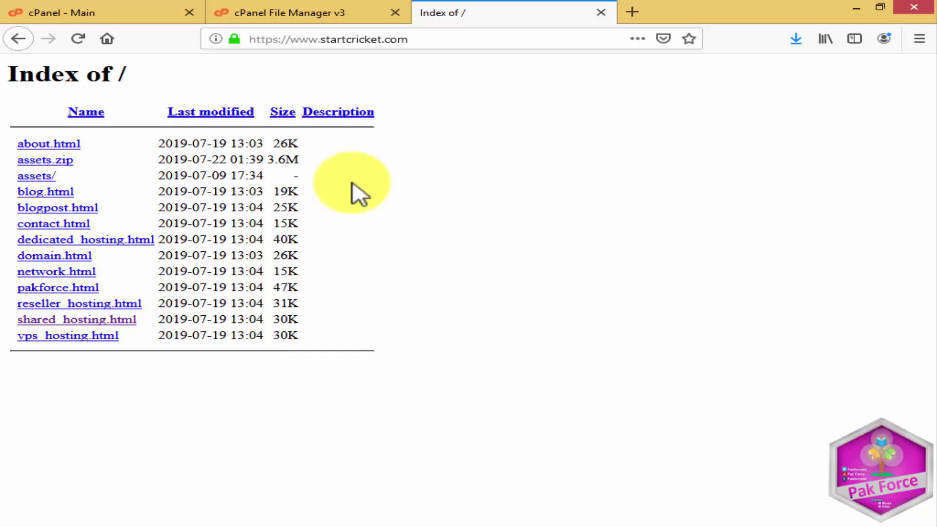
- Open pakforce.html from the site's directory index and highlight the file name in its address
drag(434, 37, 230, 42)
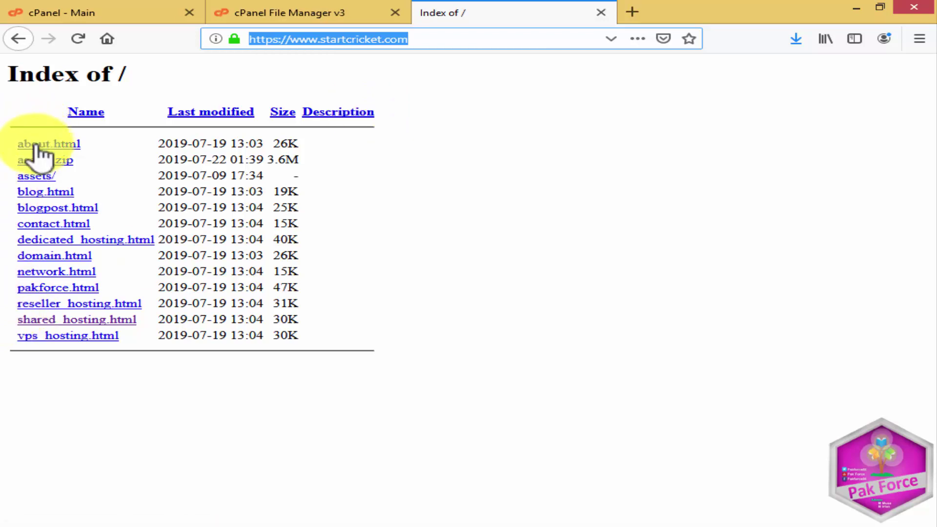
click(58, 287)
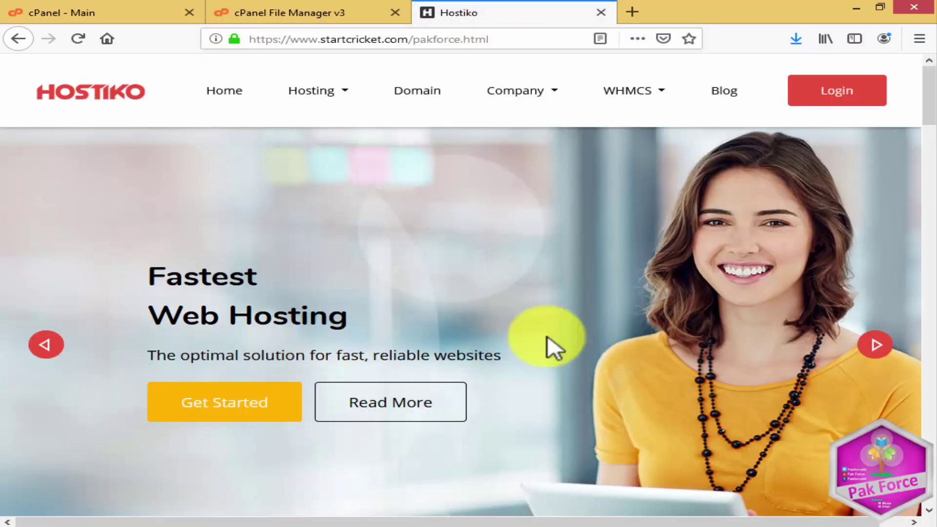
click(508, 44)
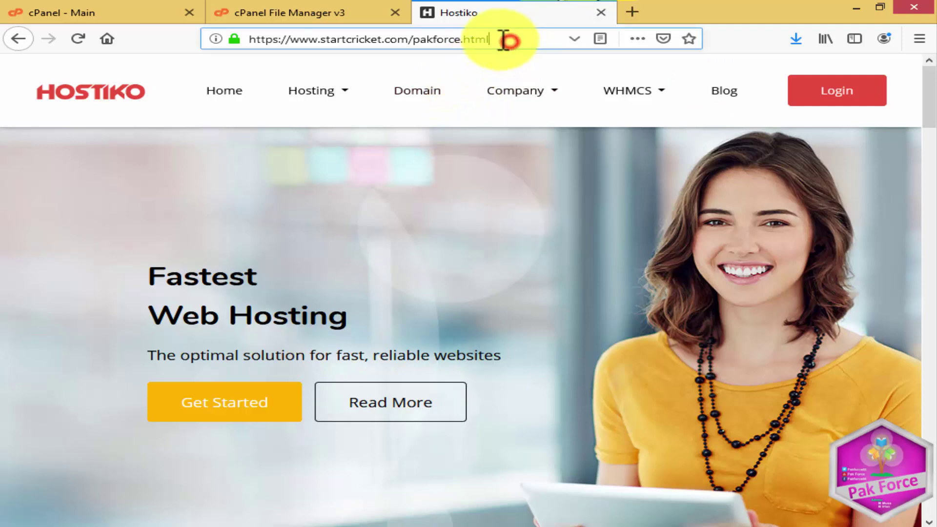
drag(505, 40, 412, 43)
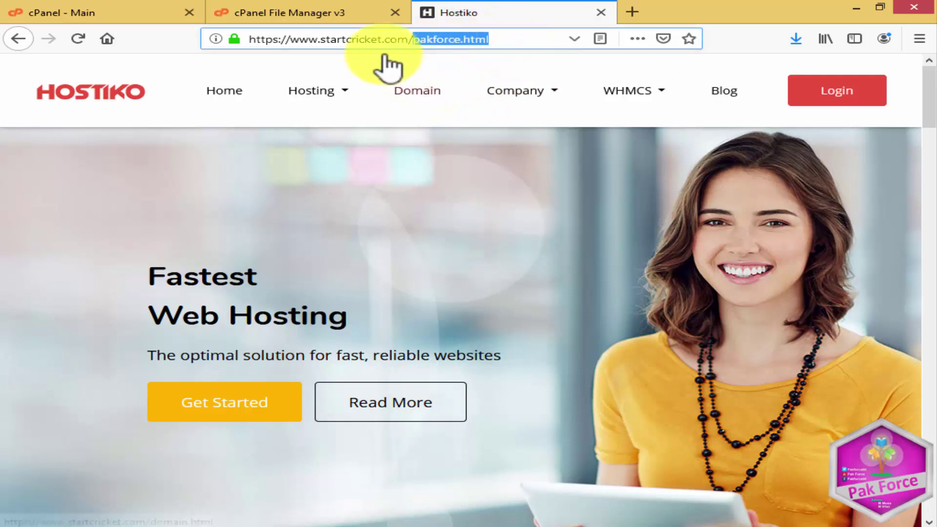
click(293, 15)
click(436, 11)
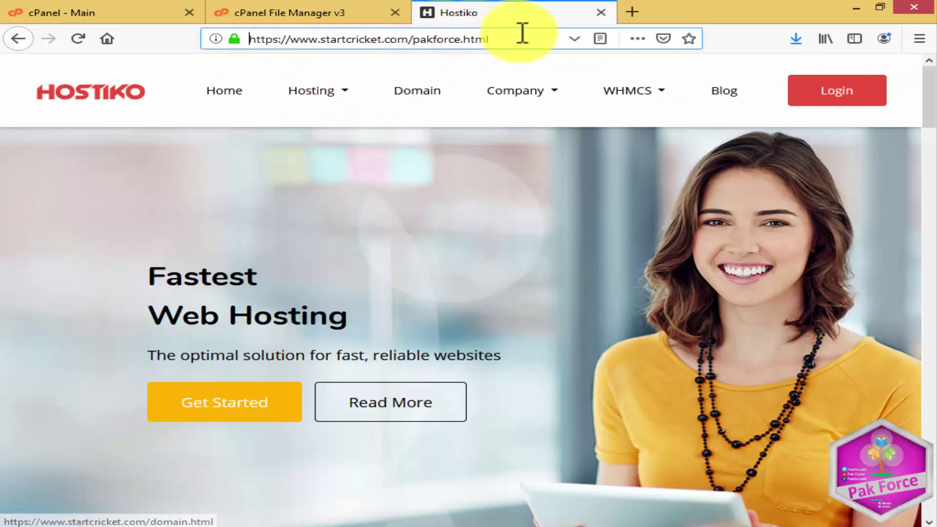
drag(522, 33, 422, 50)
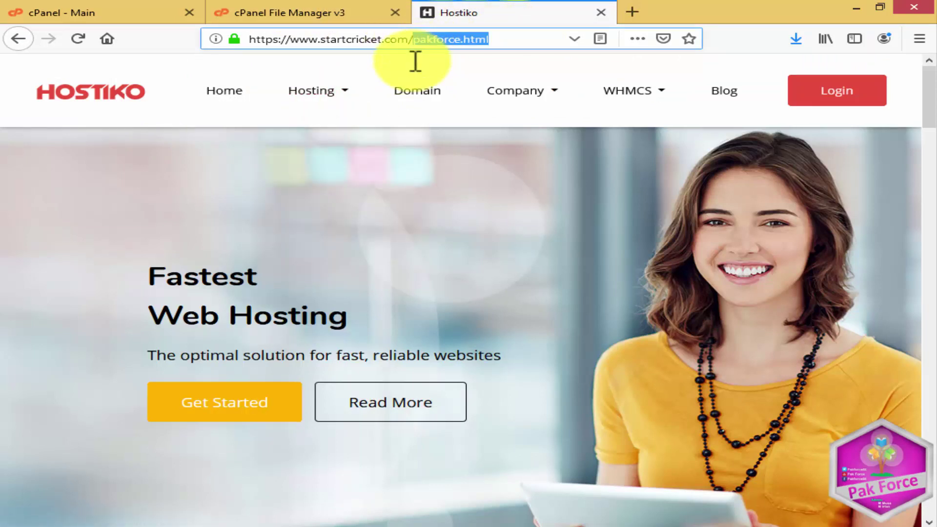
key(BackSpace)
text(hosting)
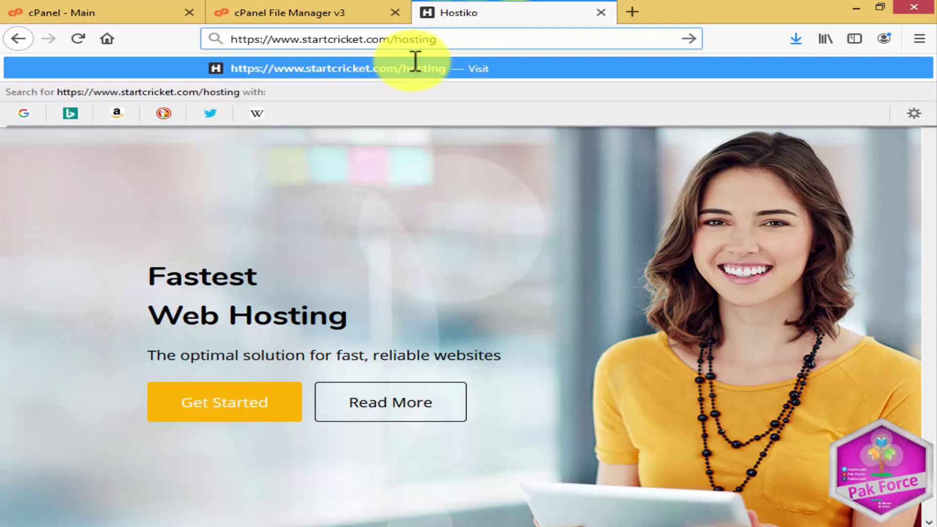
key(Return)
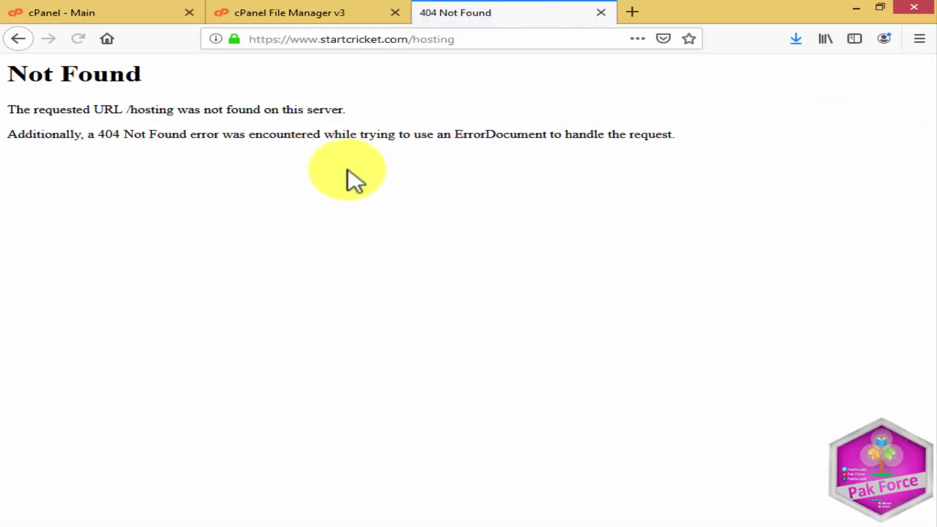
- Check the names of the hosting pages in File Manager's public_html list, selecting reseller_hosting.html
click(355, 11)
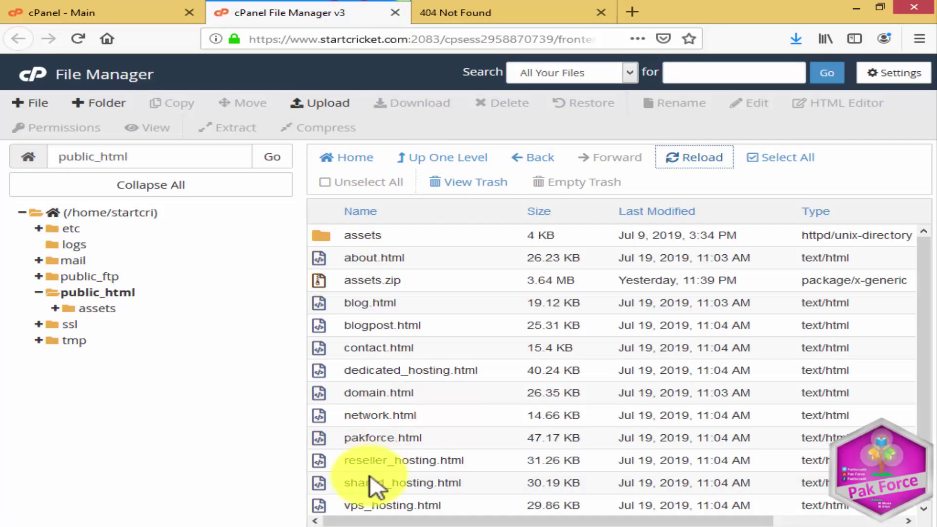
scroll(386, 395, down, 1)
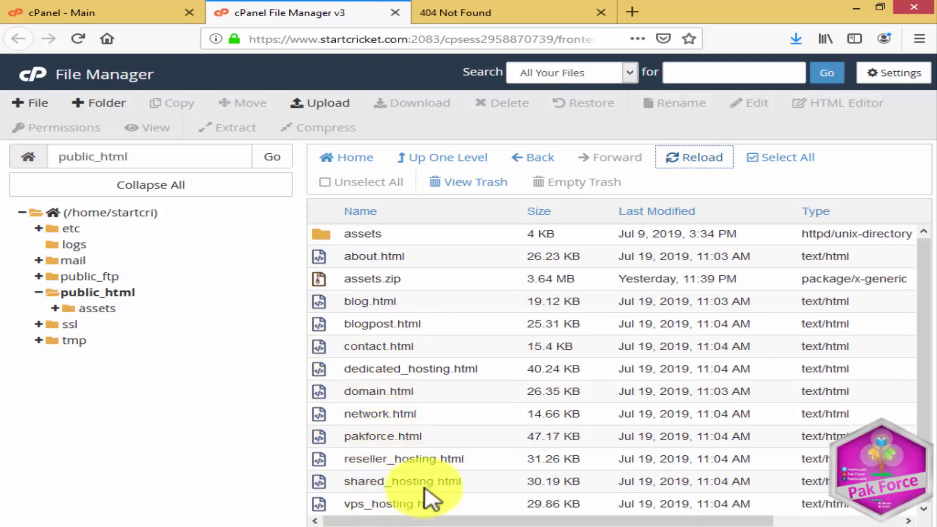
click(348, 460)
click(448, 460)
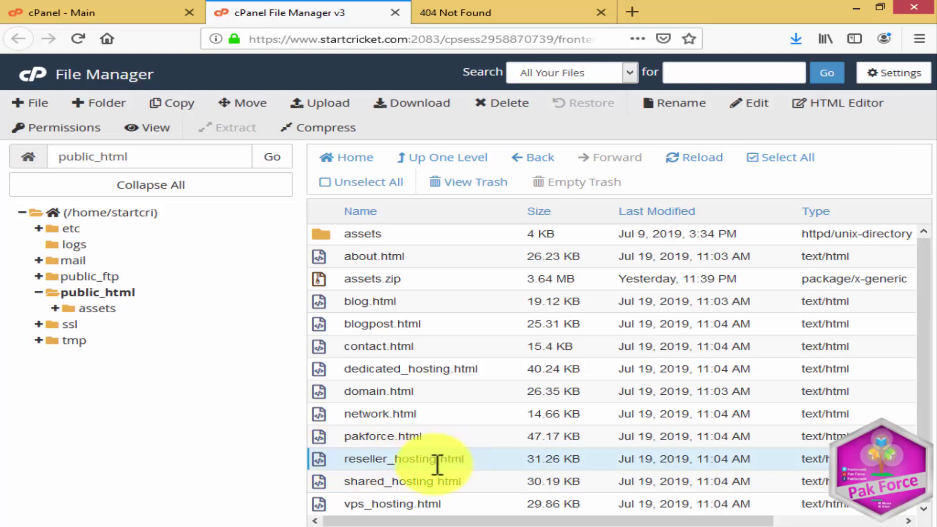
click(463, 13)
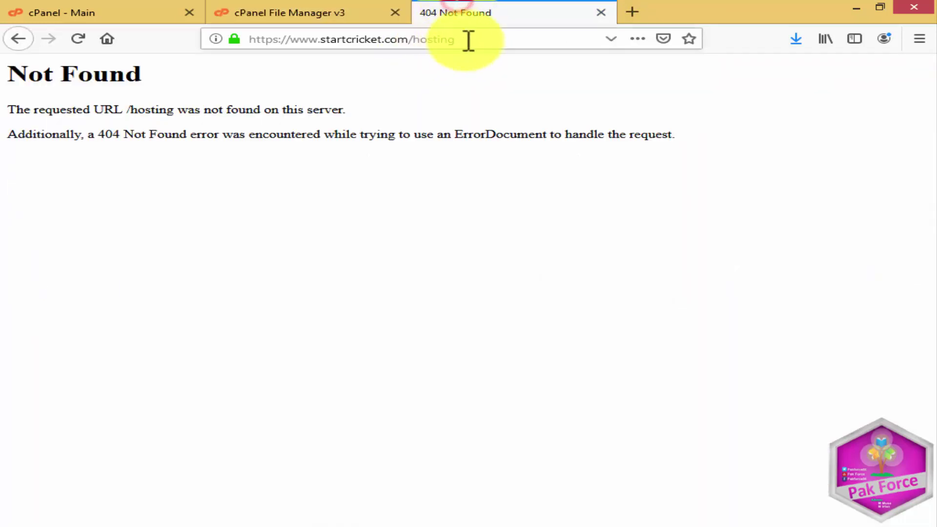
drag(465, 40, 400, 73)
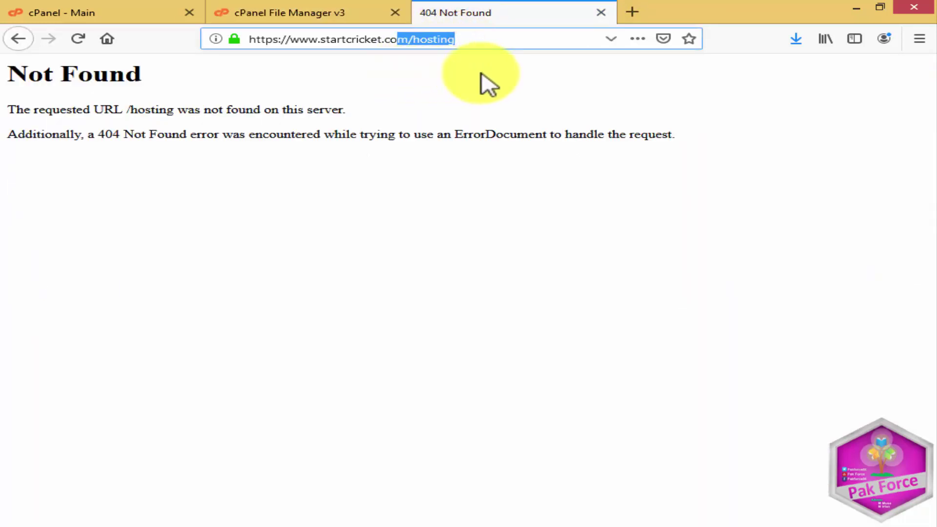
key(BackSpace)
key(BackSpace)
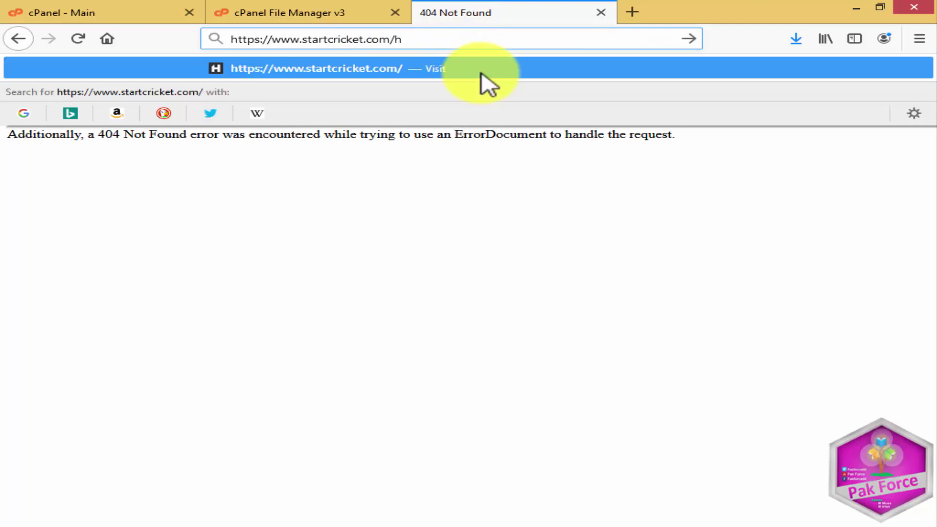
key(BackSpace)
text(pakforce.html)
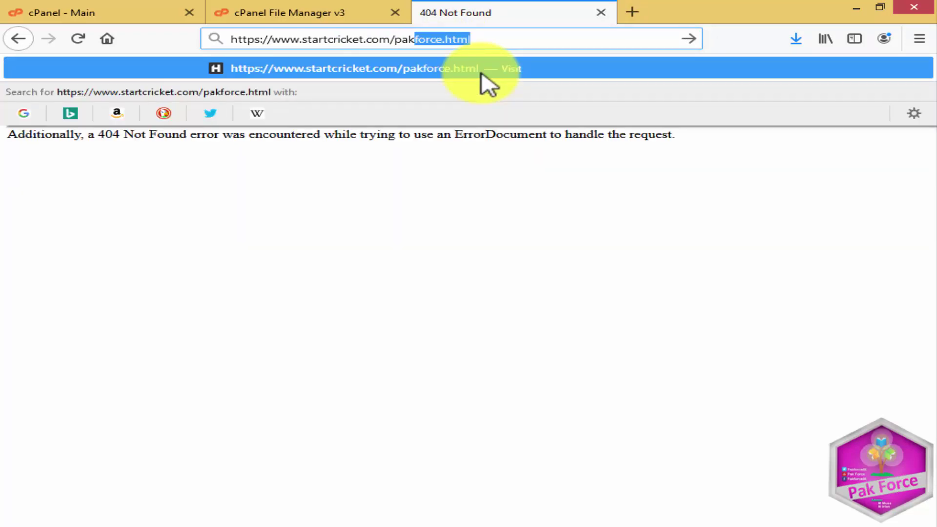
click(482, 75)
- Open the site's Web Hosting page and copy the file name shared_hosting.html from its address
mouse_move(331, 86)
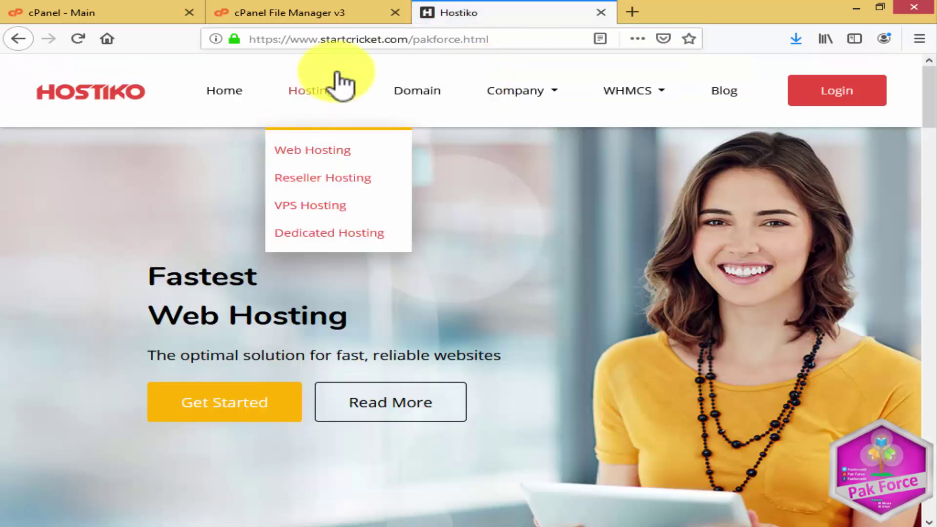
click(324, 151)
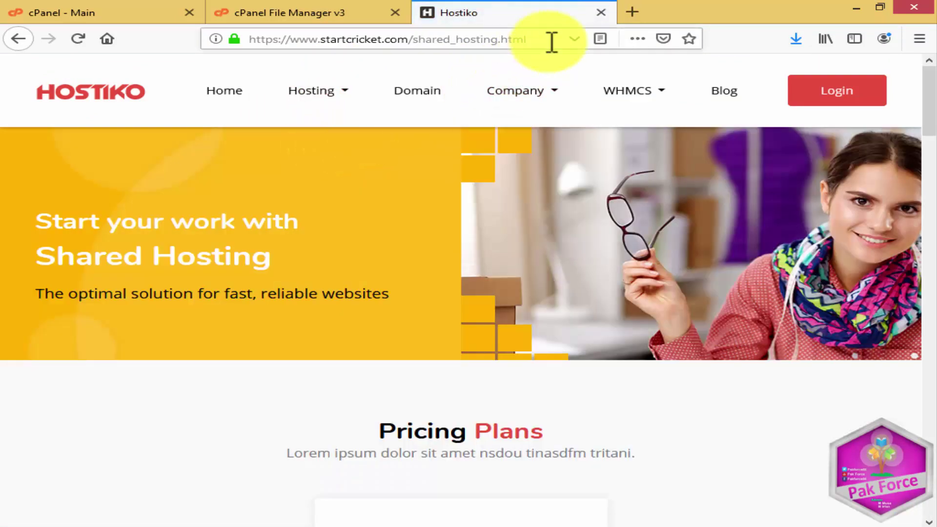
drag(548, 40, 412, 65)
right_click(439, 47)
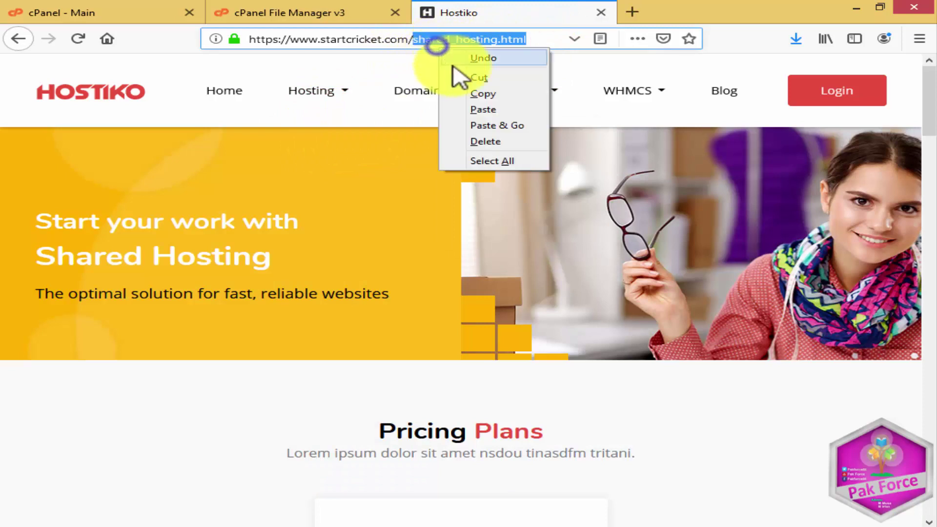
click(464, 93)
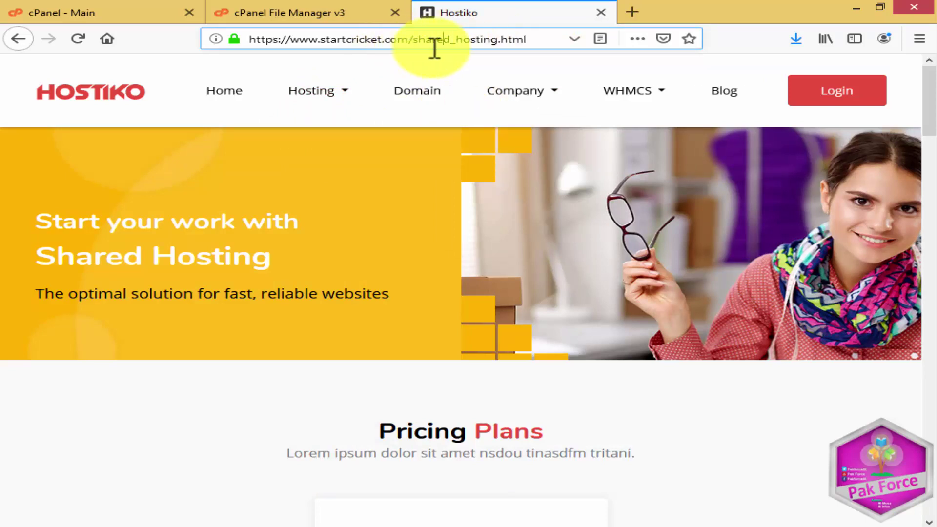
- Find shared_hosting.html in File Manager's public_html list, and follow the Home link on the live site
click(345, 10)
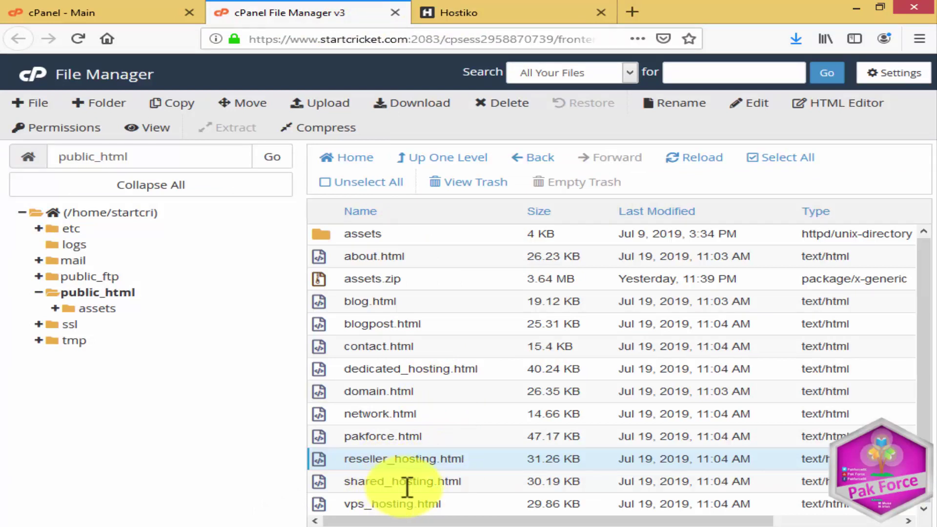
click(467, 480)
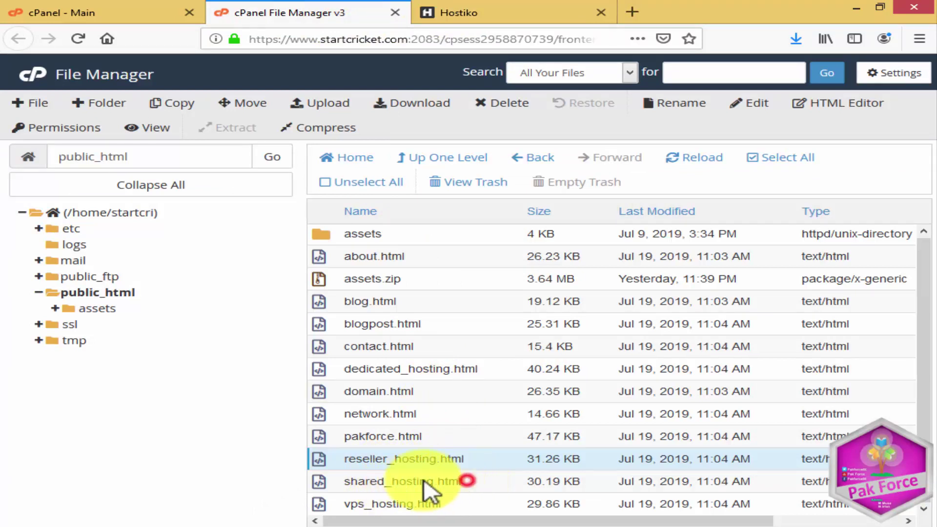
click(488, 480)
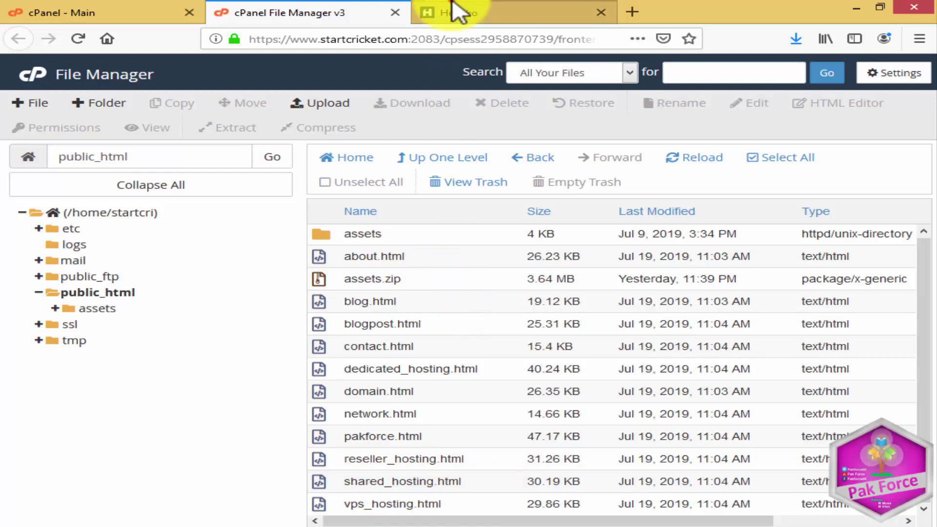
click(520, 13)
click(226, 95)
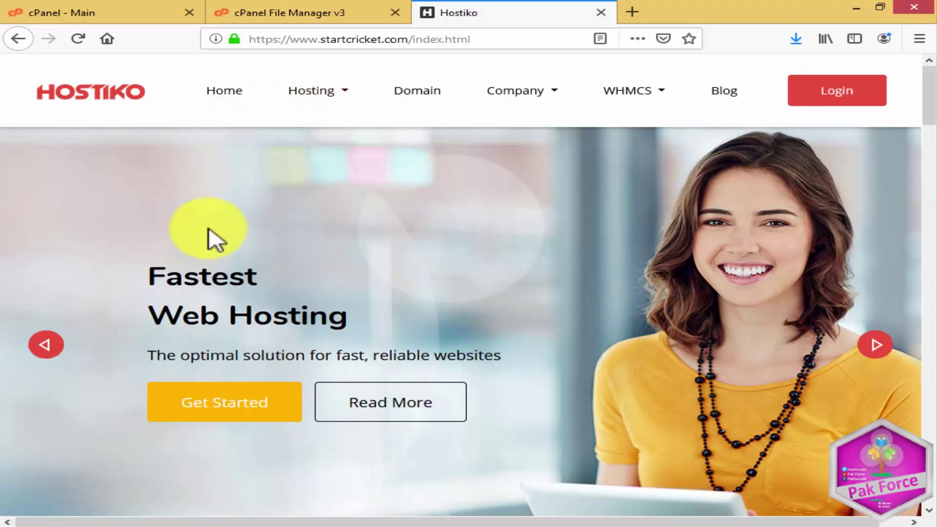
- Rename pakforce.html in public_html back to index.html in File Manager and reload the file list
click(283, 12)
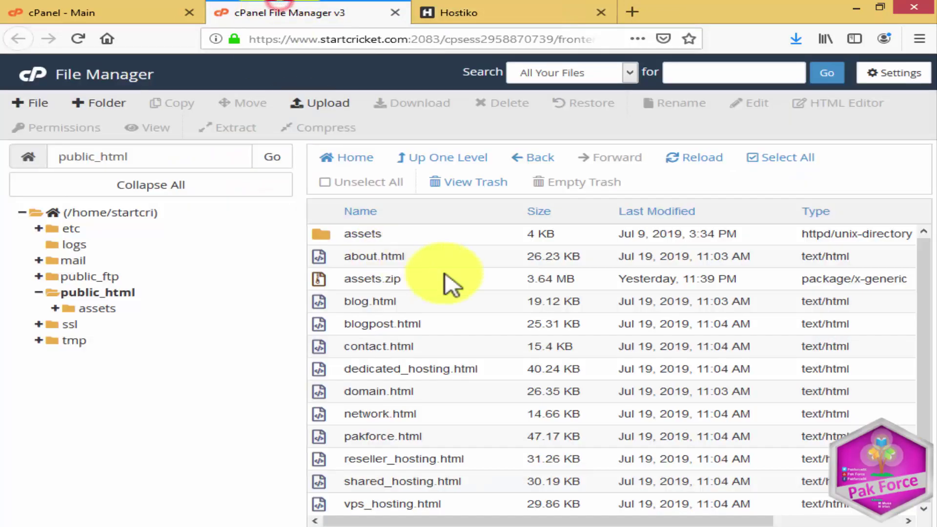
click(434, 434)
right_click(434, 435)
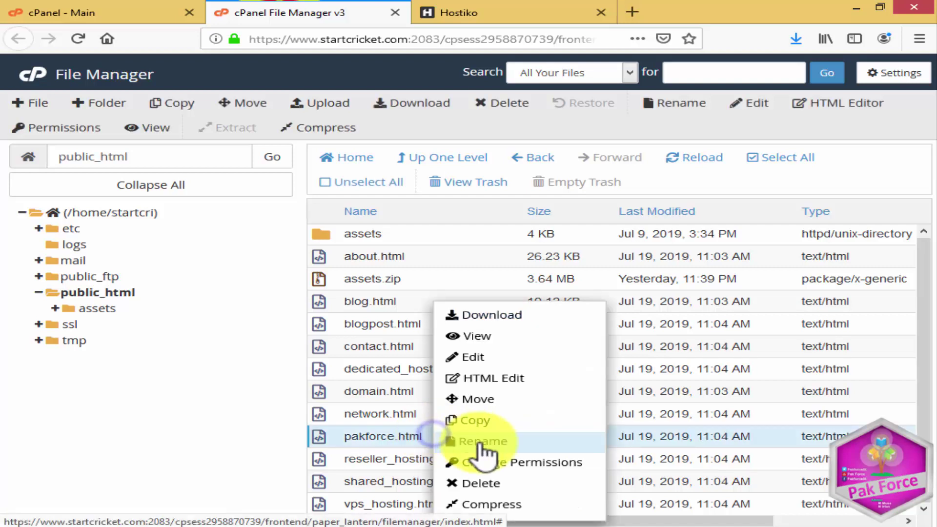
click(476, 442)
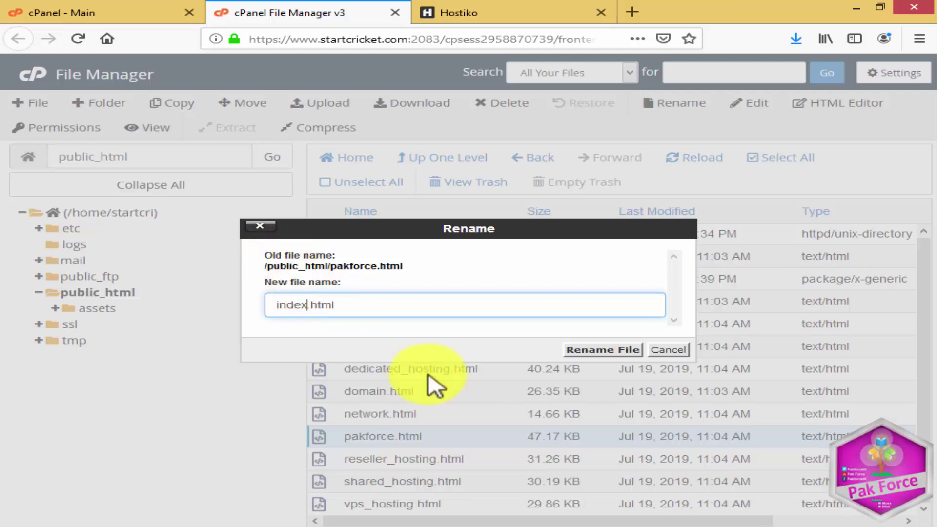
click(593, 350)
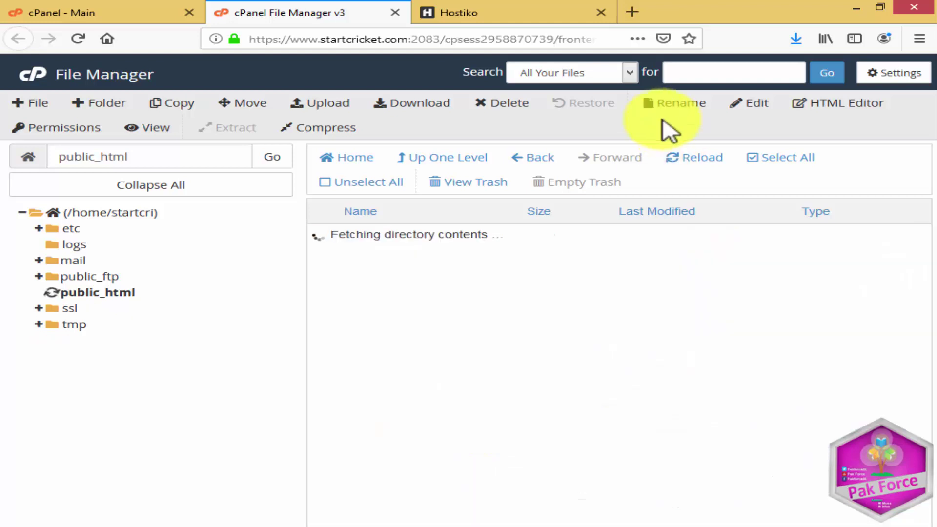
click(697, 166)
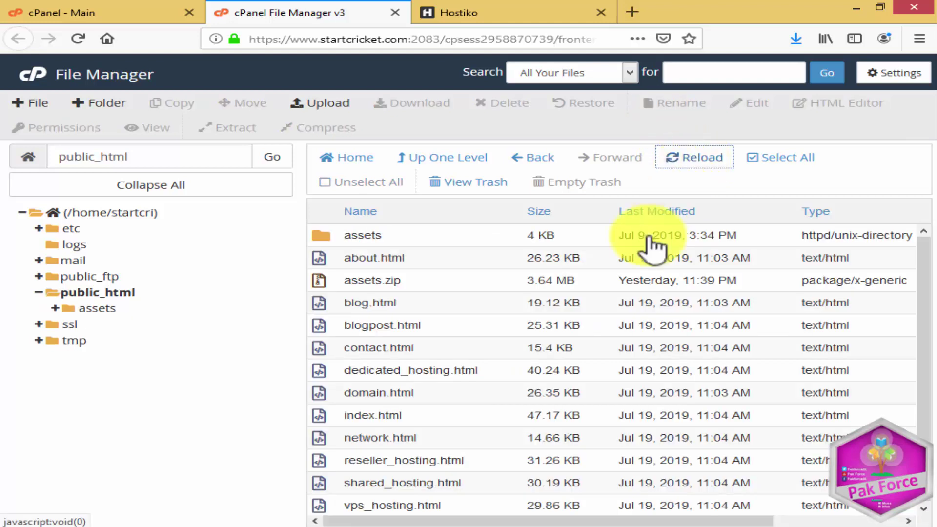
click(465, 10)
mouse_move(490, 71)
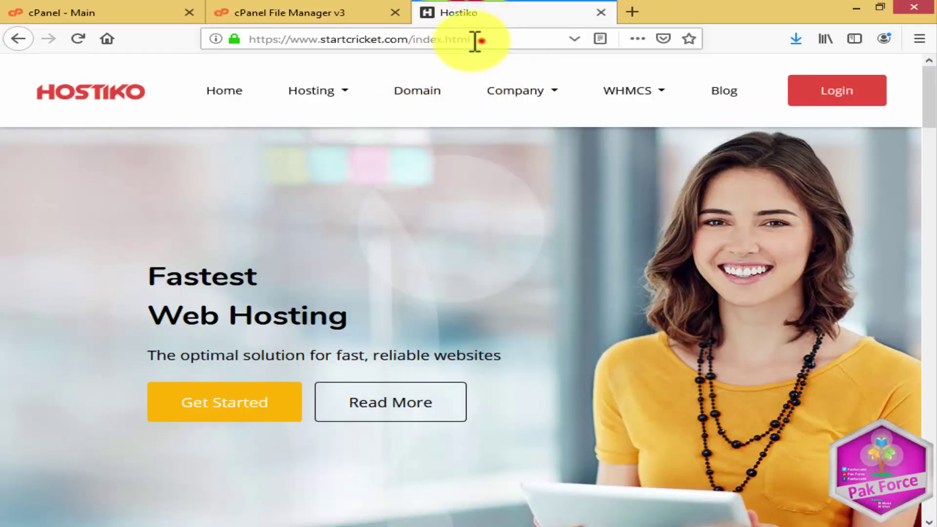
drag(481, 39, 422, 74)
key(BackSpace)
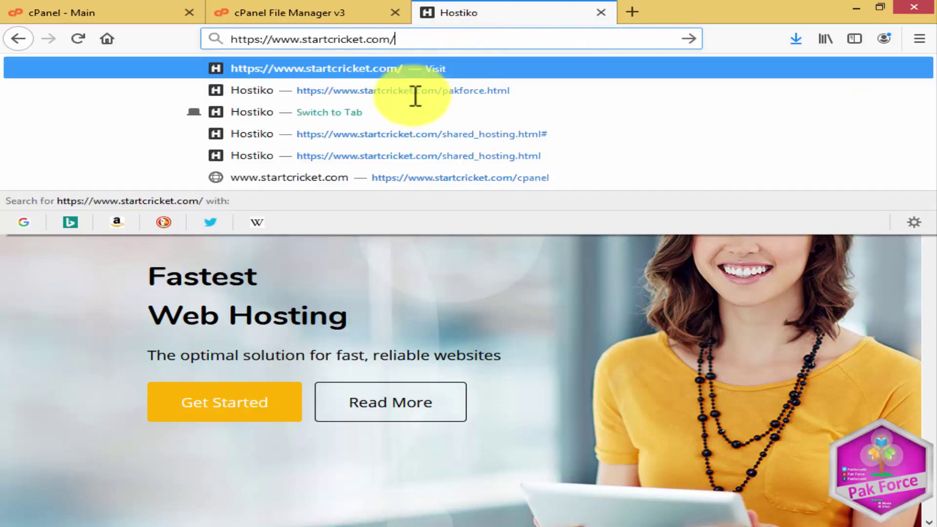
key(Return)
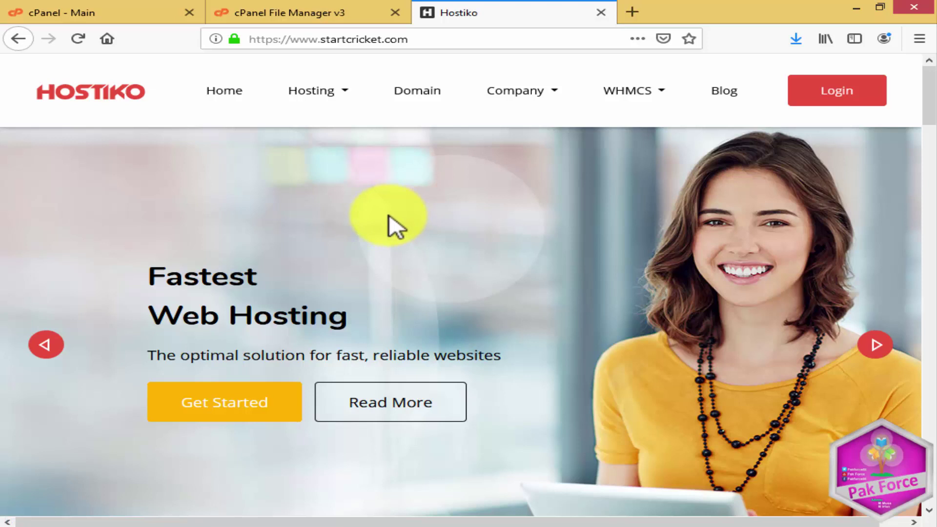
- Open index.html from the public_html folder in the File Manager code editor, accepting the encoding dialog
click(293, 12)
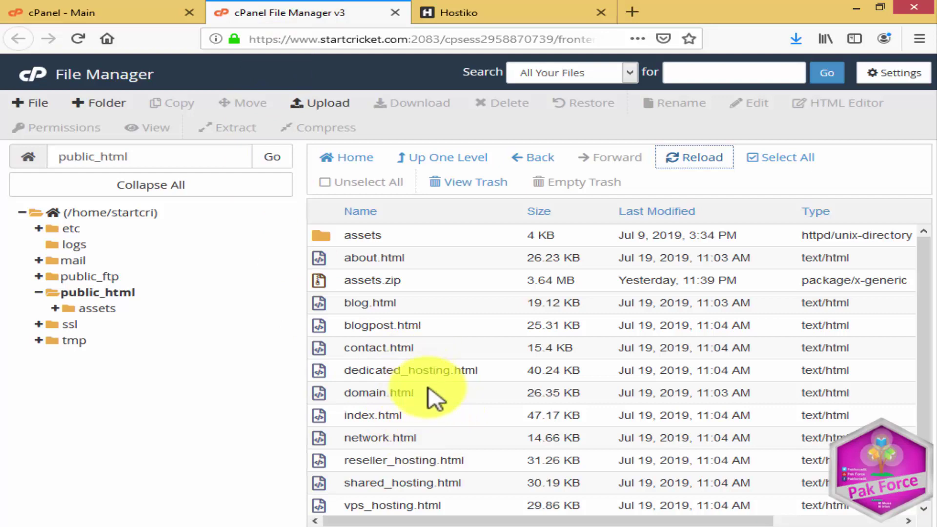
click(428, 416)
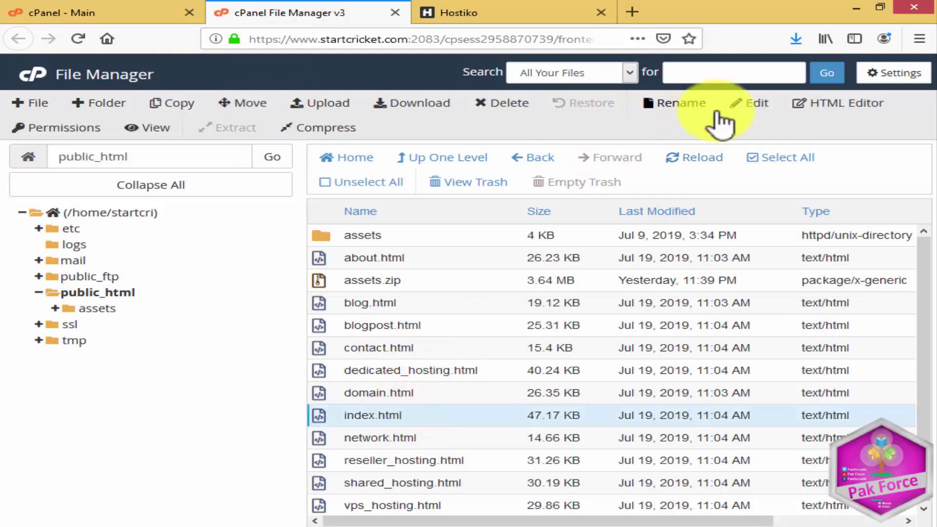
click(741, 103)
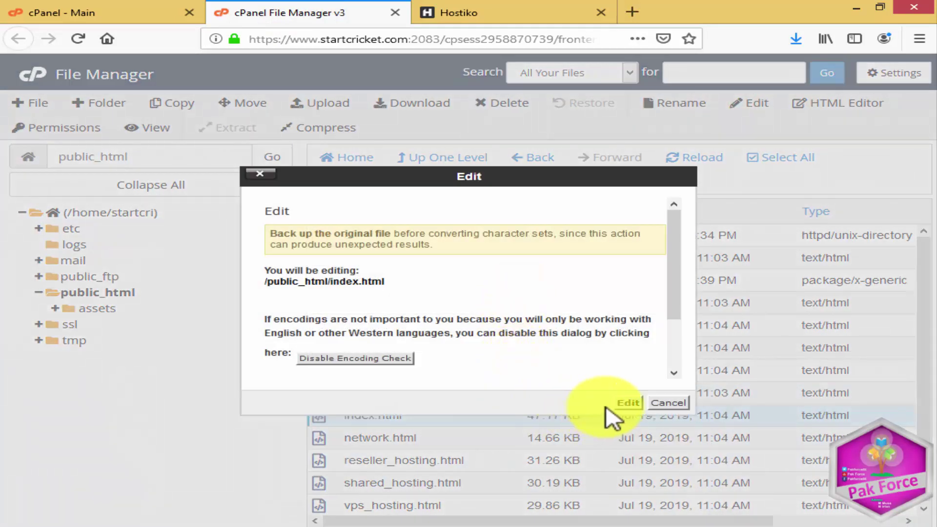
click(627, 403)
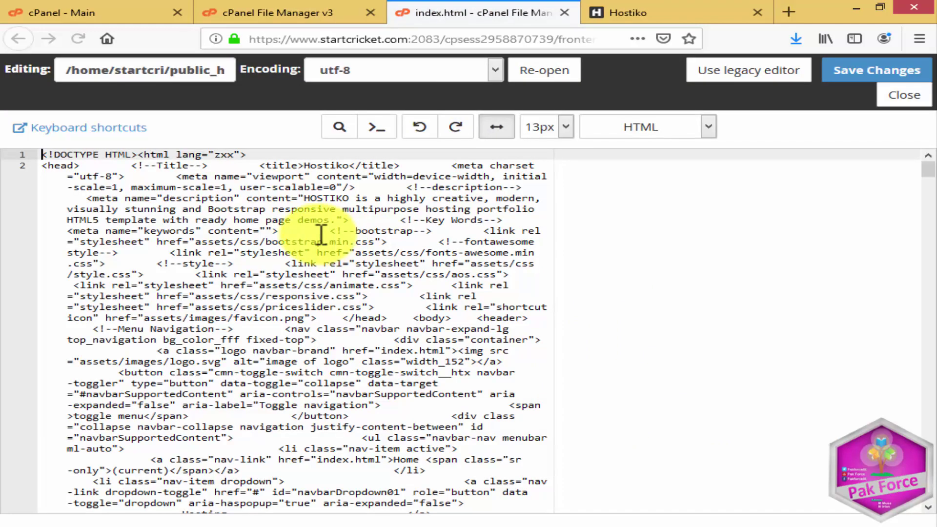
- Look through the carousel markup in index.html's code and close the code editor
scroll(237, 325, down, 15)
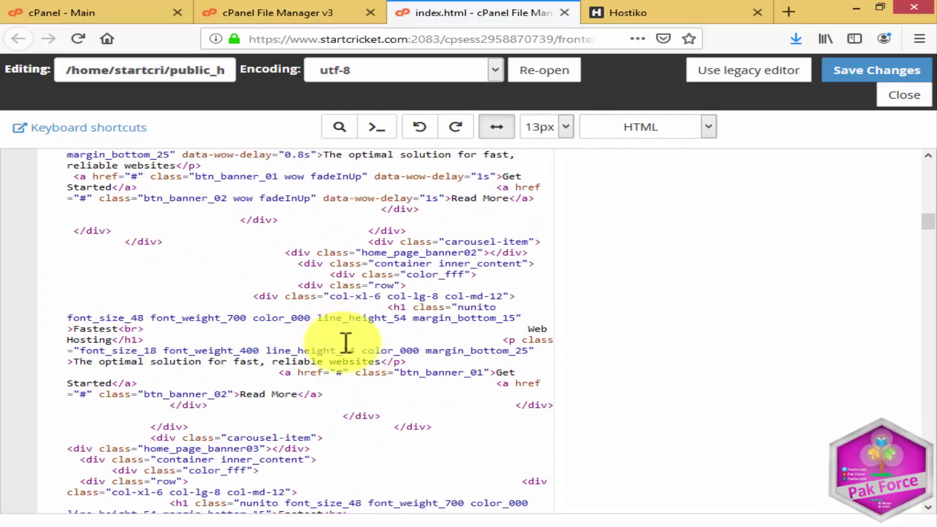
drag(361, 387, 129, 229)
click(215, 285)
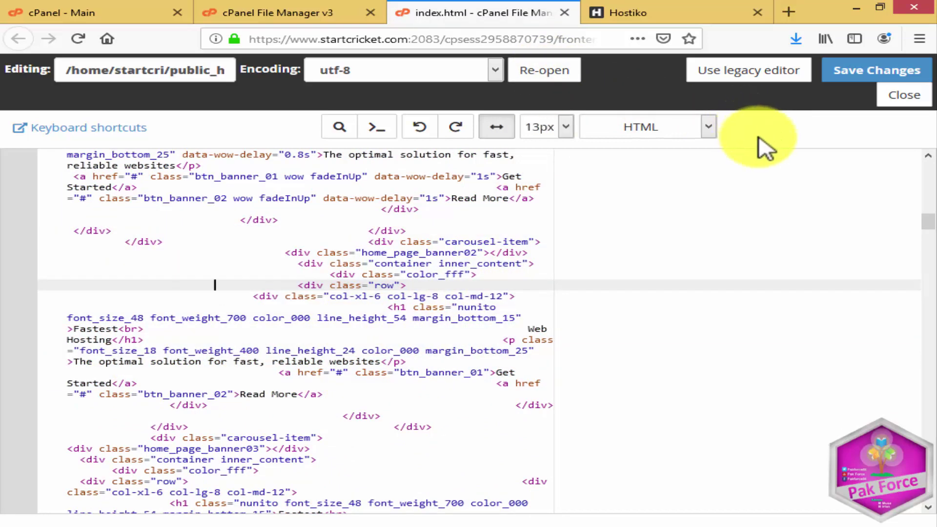
click(887, 94)
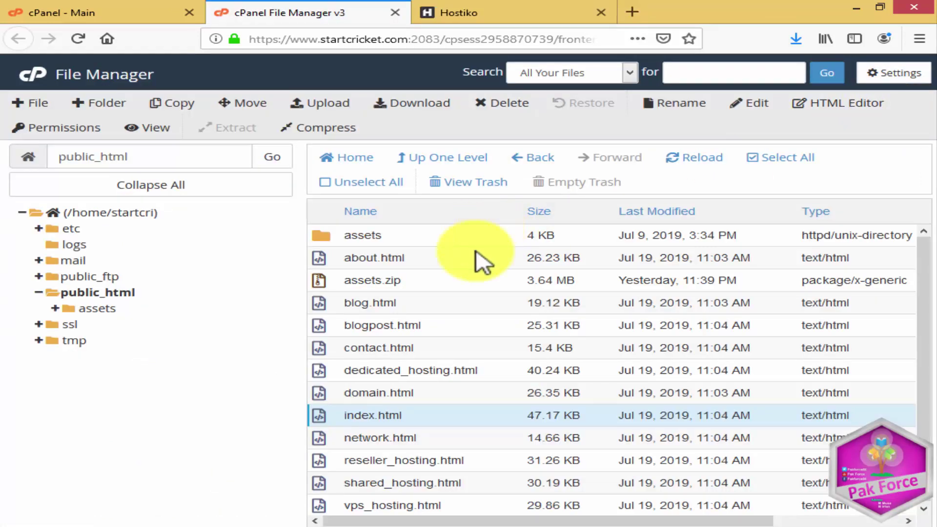
- Open an empty document in Notepad++ and close the program again
click(410, 525)
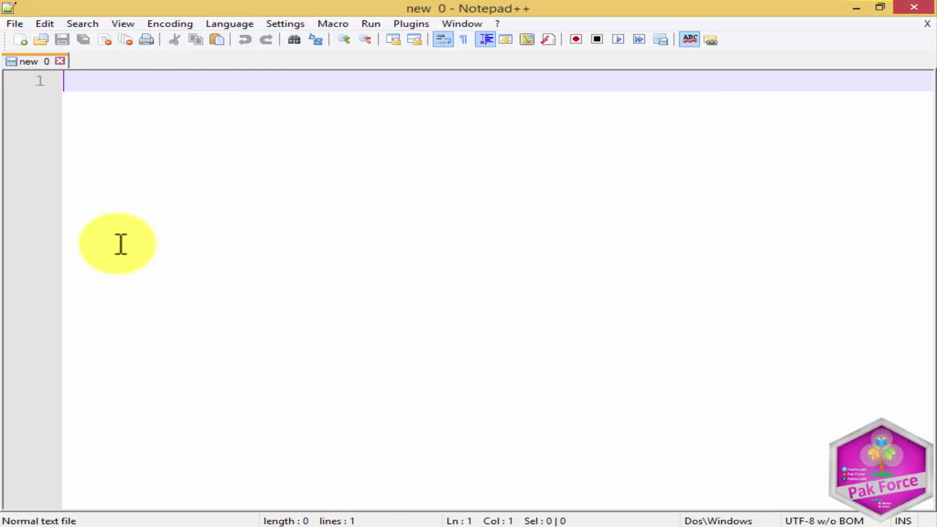
click(914, 7)
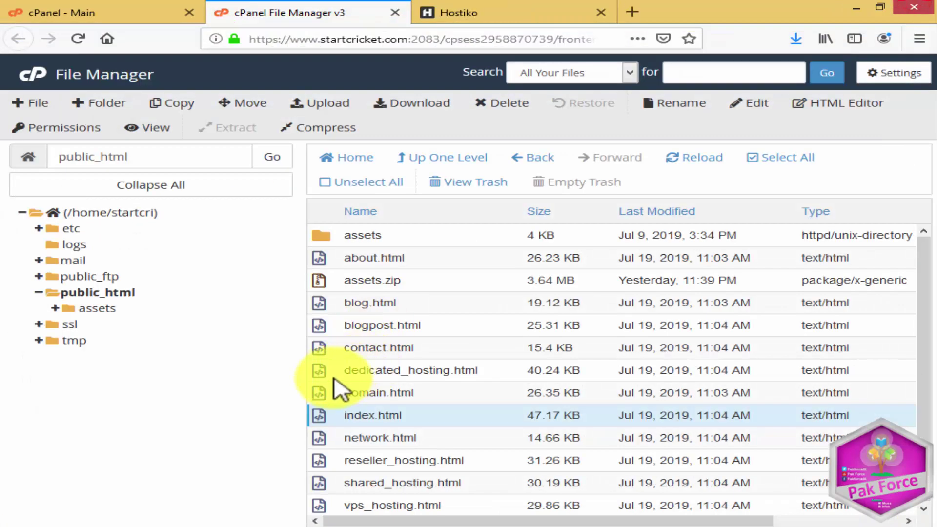
- Try to select all items in the public_html list, and sort the list by name
click(451, 251)
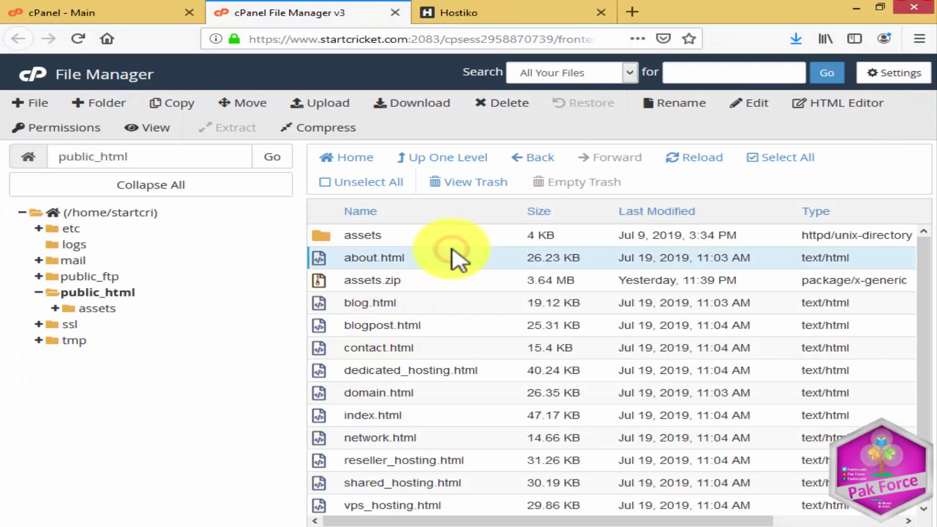
drag(448, 234, 478, 525)
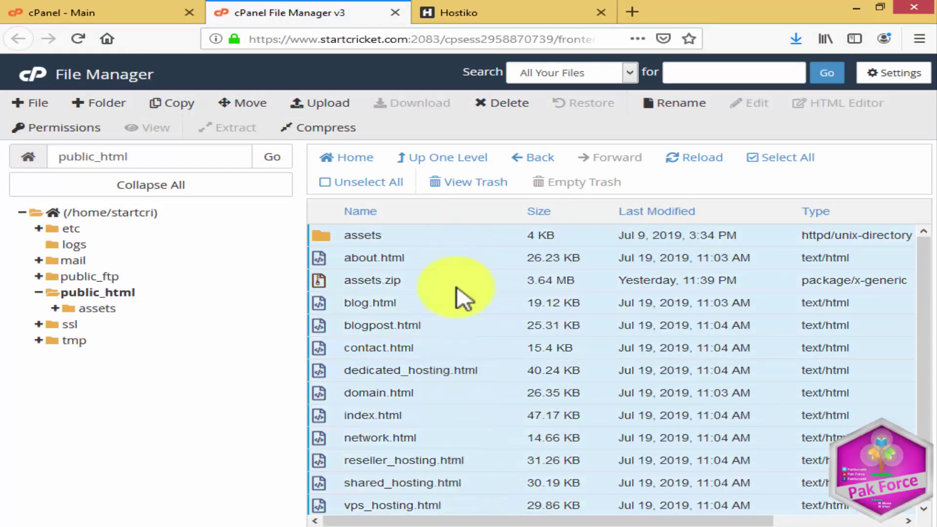
click(445, 216)
click(450, 228)
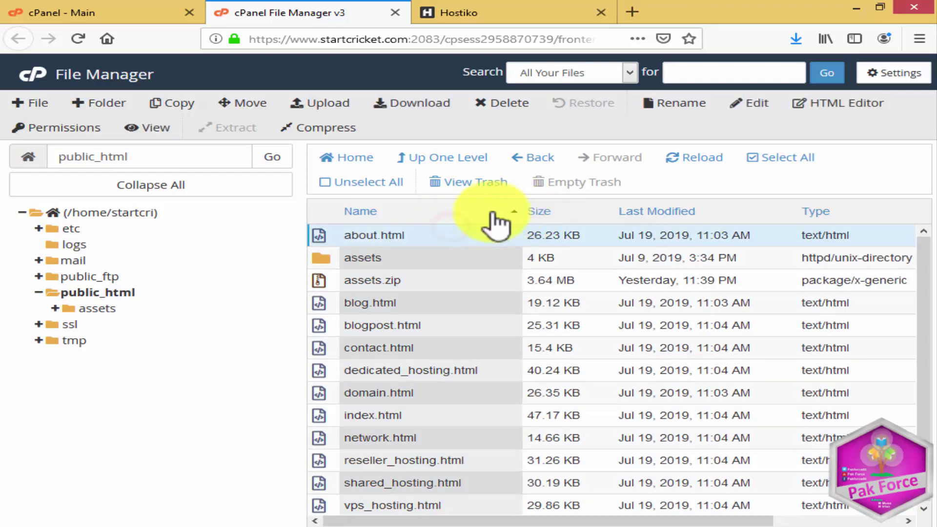
click(477, 212)
click(472, 211)
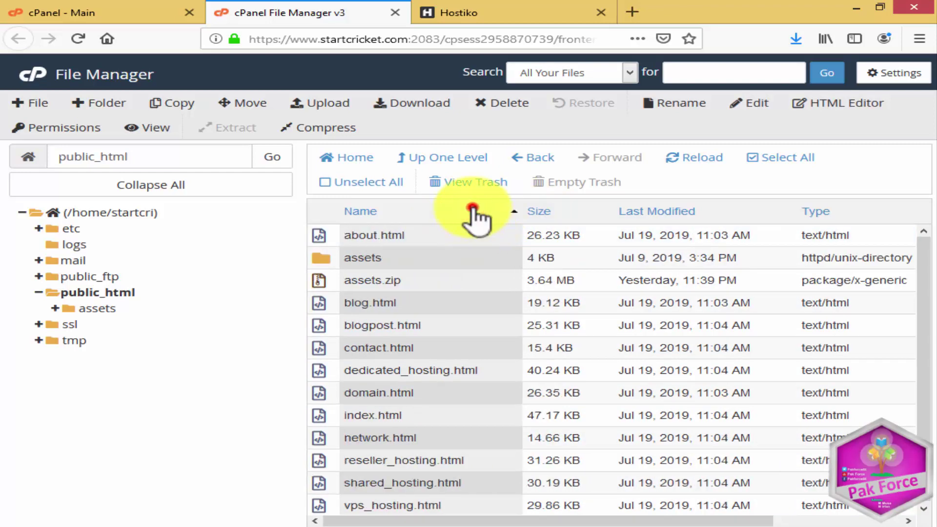
click(473, 211)
click(512, 212)
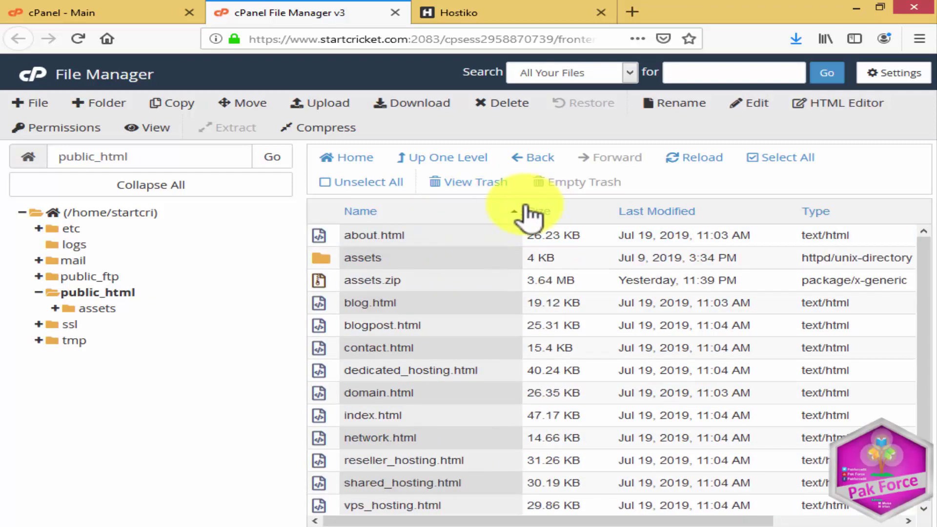
mouse_move(433, 238)
mouse_down()
mouse_move(446, 317)
mouse_move(436, 242)
mouse_move(433, 253)
mouse_up()
ctrl+click(433, 254)
drag(444, 222, 456, 313)
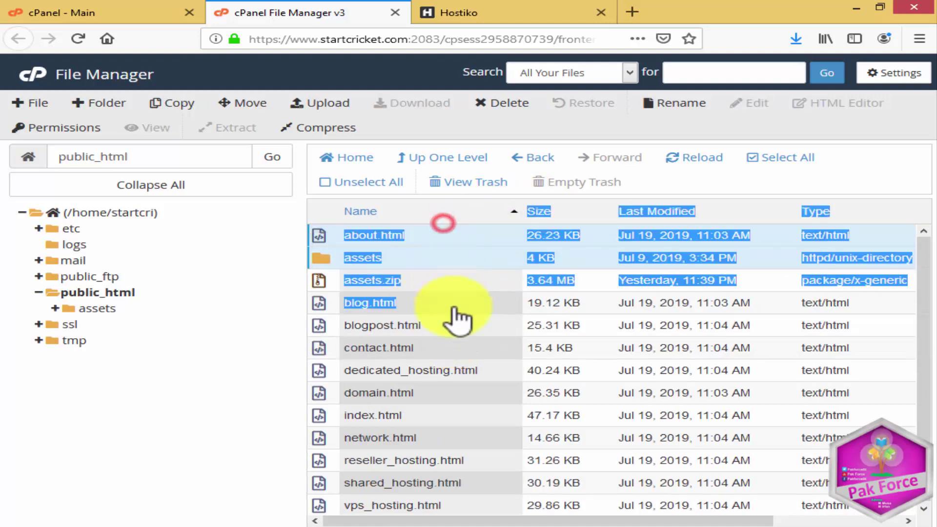
click(457, 300)
- Select everything in public_html, compress it as a Zip Archive, and close the compression results
drag(472, 233, 465, 472)
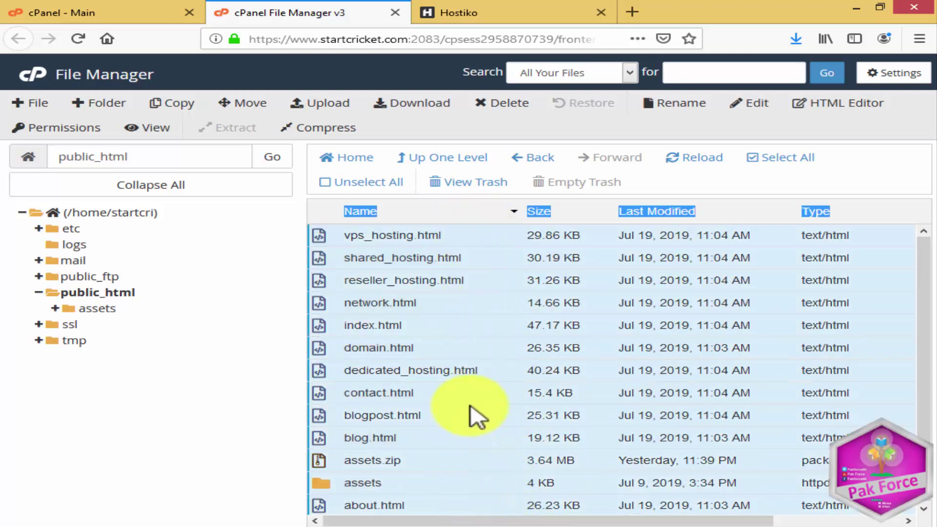
click(322, 128)
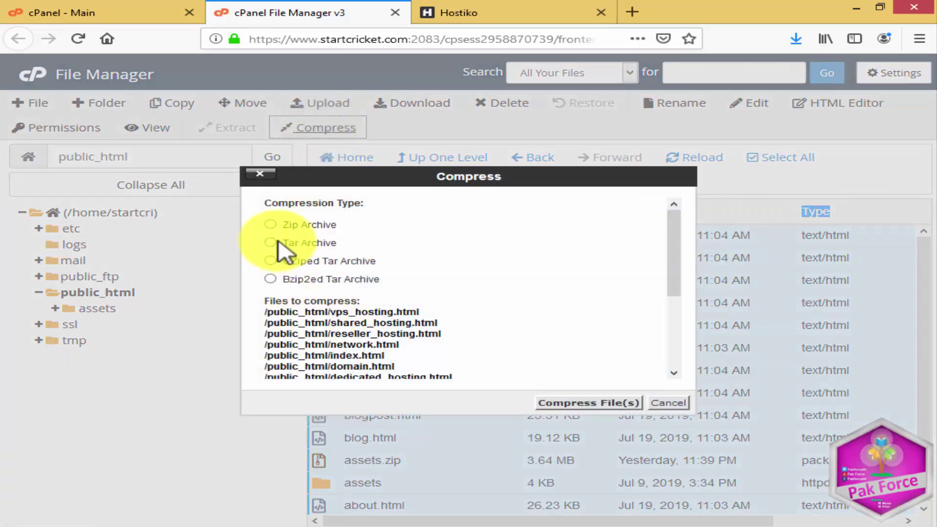
click(270, 224)
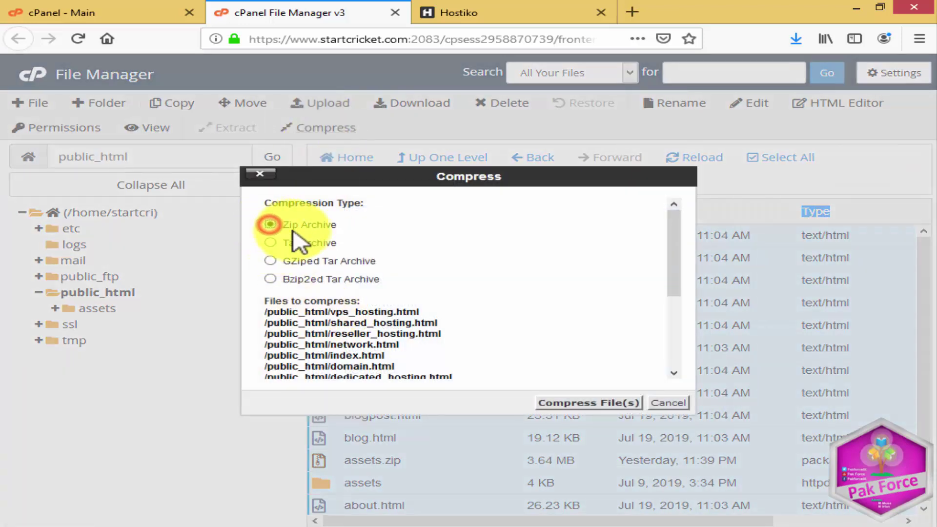
click(579, 403)
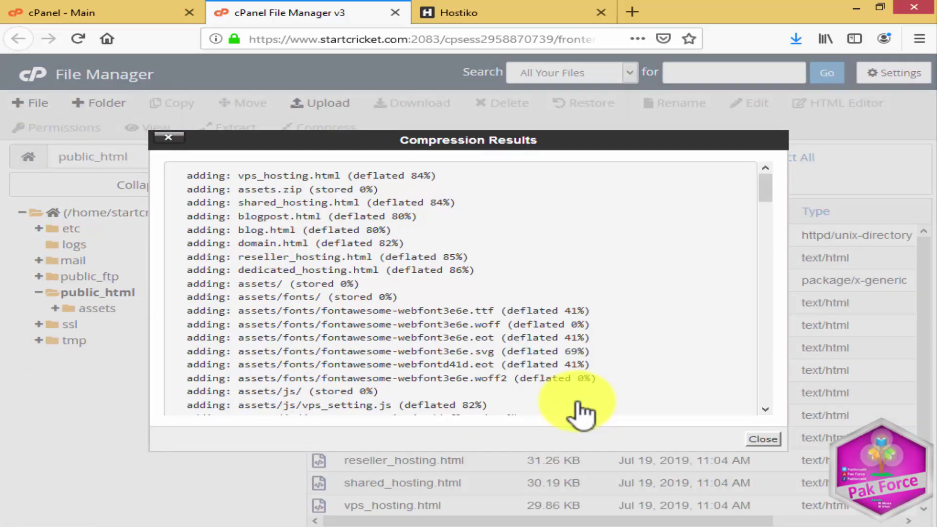
scroll(208, 209, down, 15)
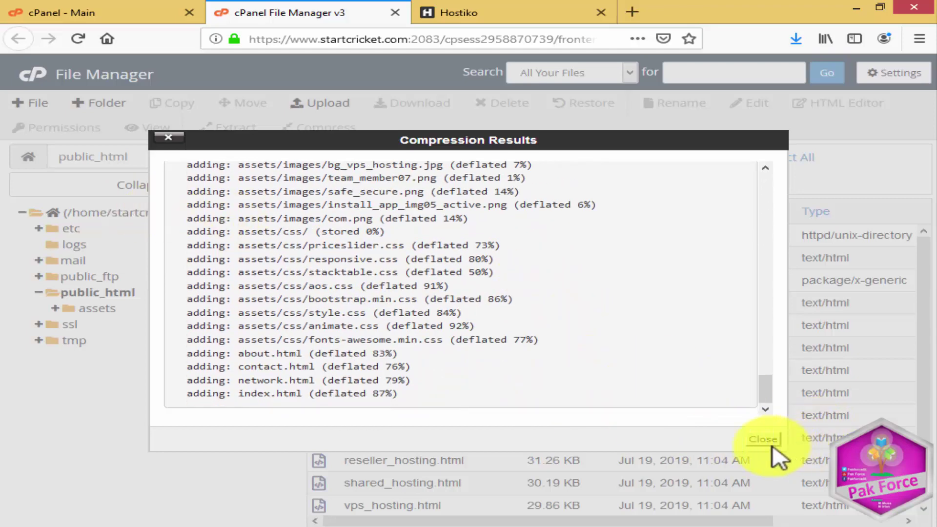
click(763, 439)
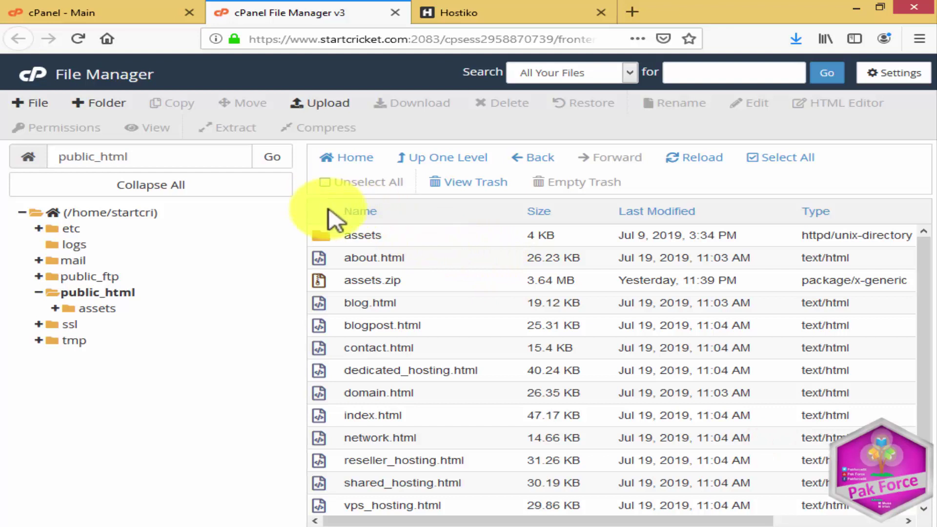
click(438, 284)
double_click(439, 283)
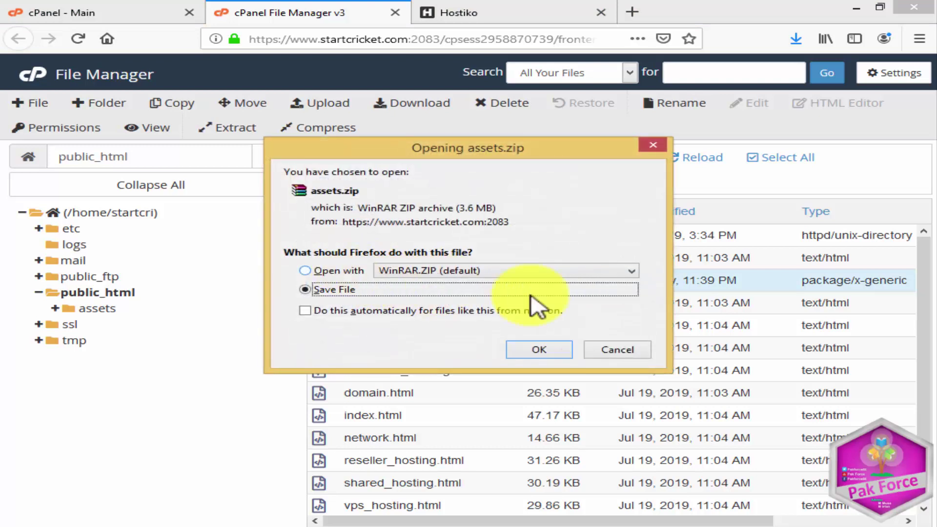
click(627, 344)
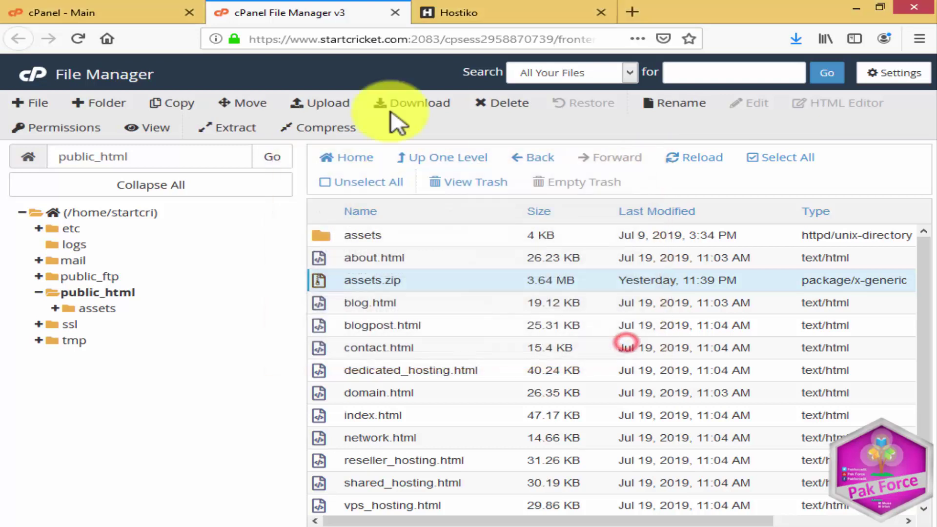
- Download assets.zip from public_html with the Save File option and check it in the browser's download list
click(425, 274)
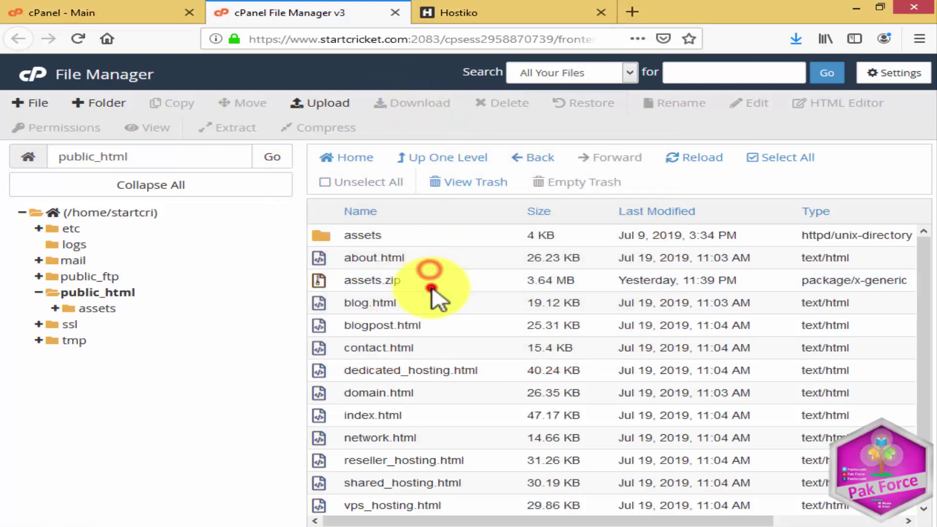
click(430, 287)
click(409, 110)
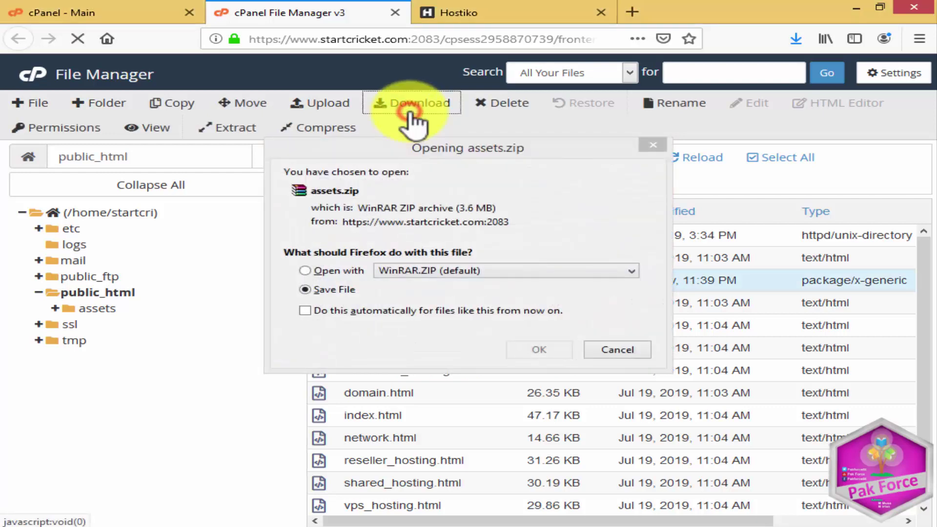
click(609, 349)
click(419, 103)
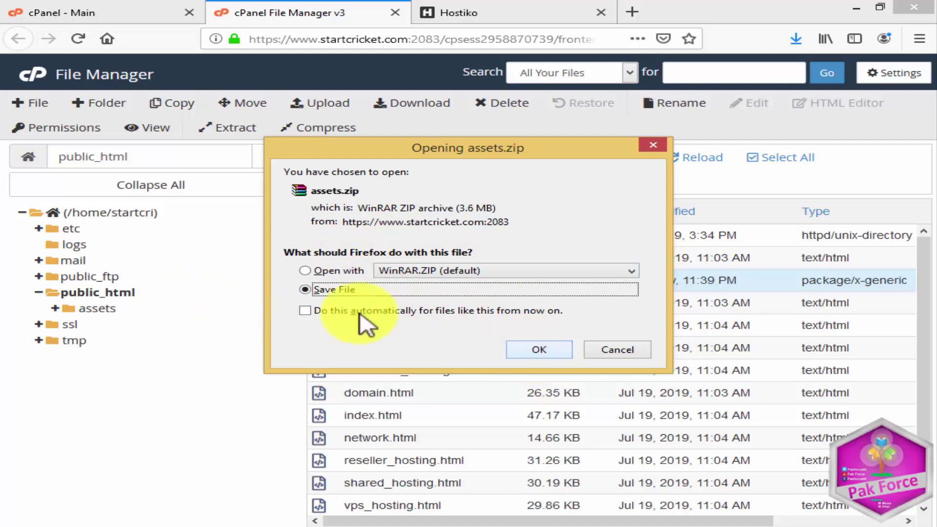
click(526, 350)
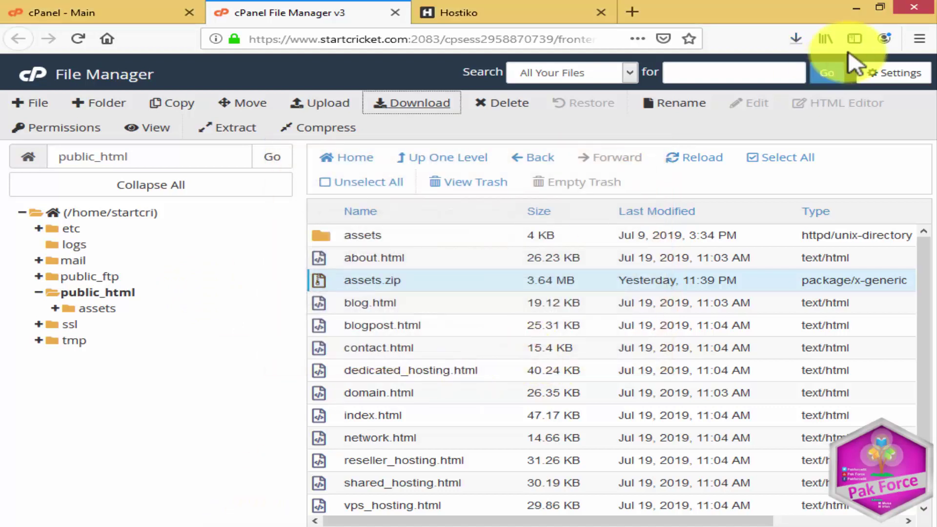
click(802, 40)
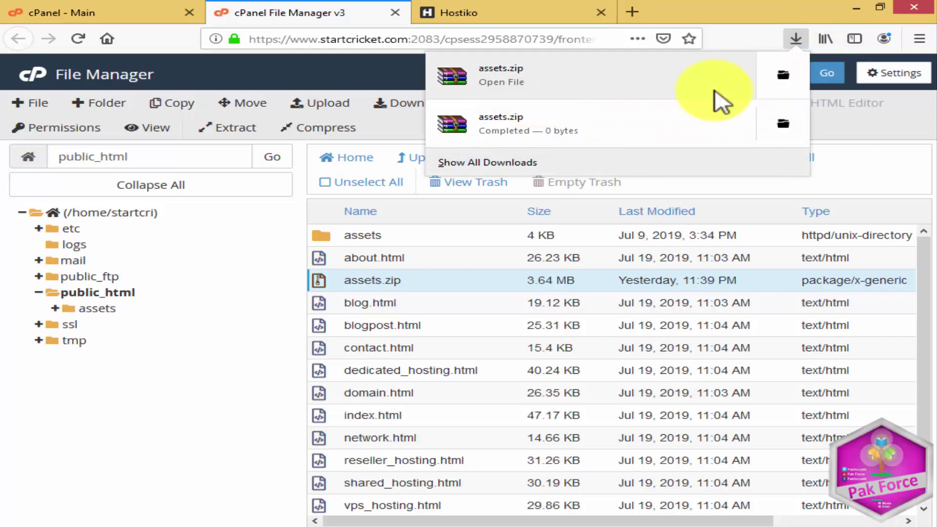
- Switch to File Explorer, open the Downloads folder and extract the assets archive into its own assets folder
click(105, 519)
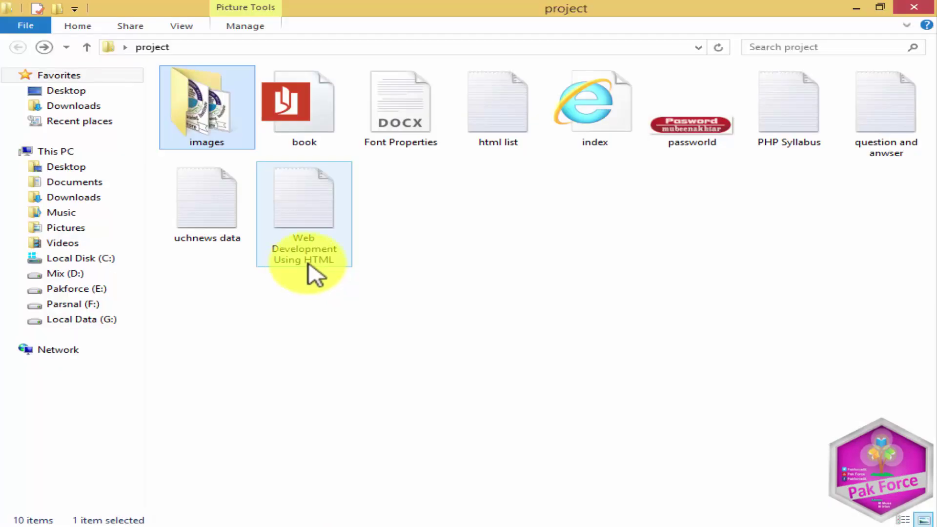
right_click(481, 249)
click(529, 306)
click(78, 197)
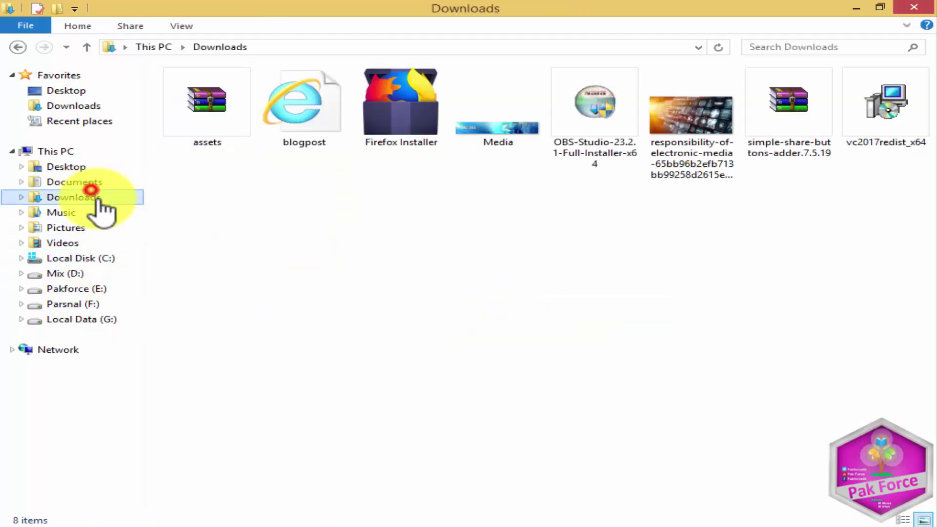
click(210, 126)
right_click(200, 83)
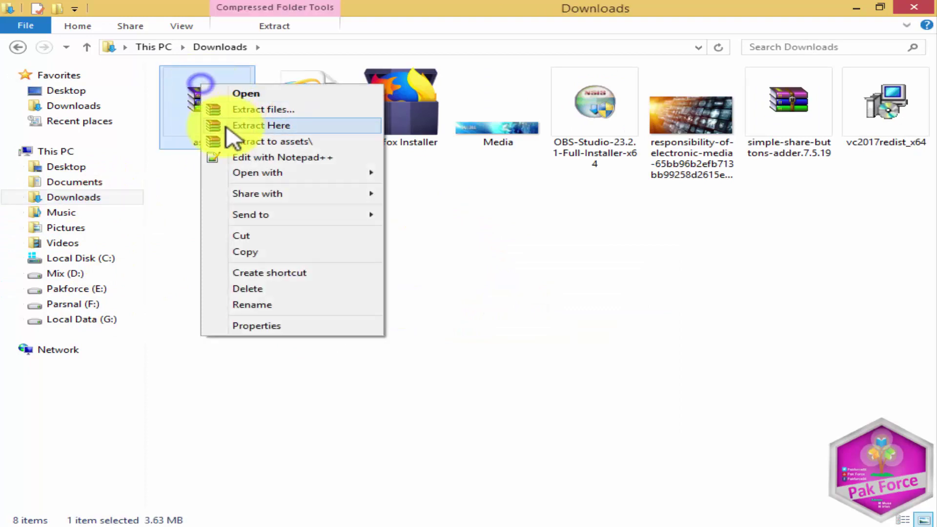
click(231, 140)
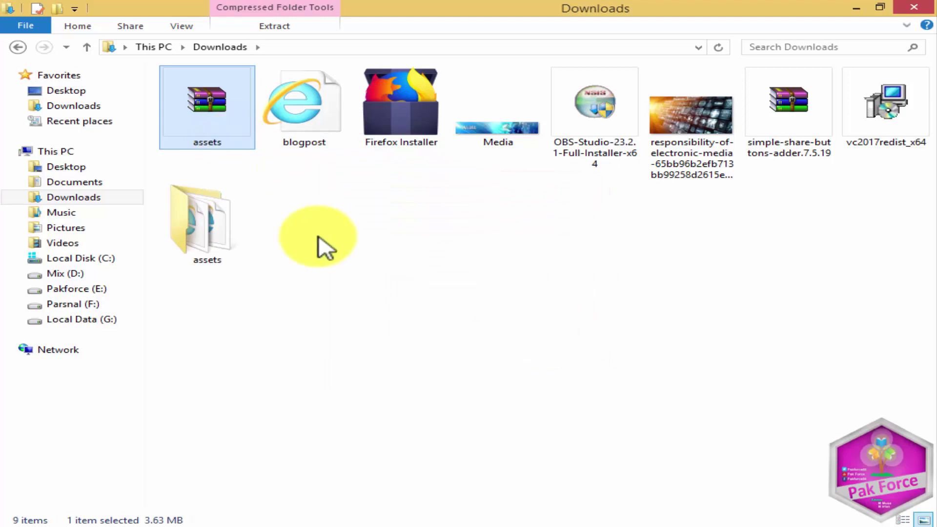
- Refresh the Downloads folder and open the extracted assets folder to view the site's files
click(248, 235)
right_click(299, 214)
click(375, 274)
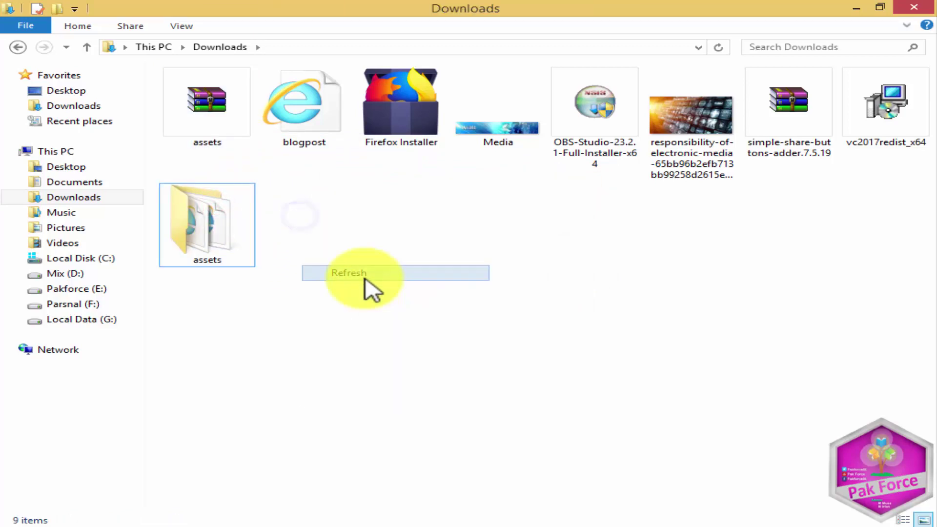
double_click(202, 117)
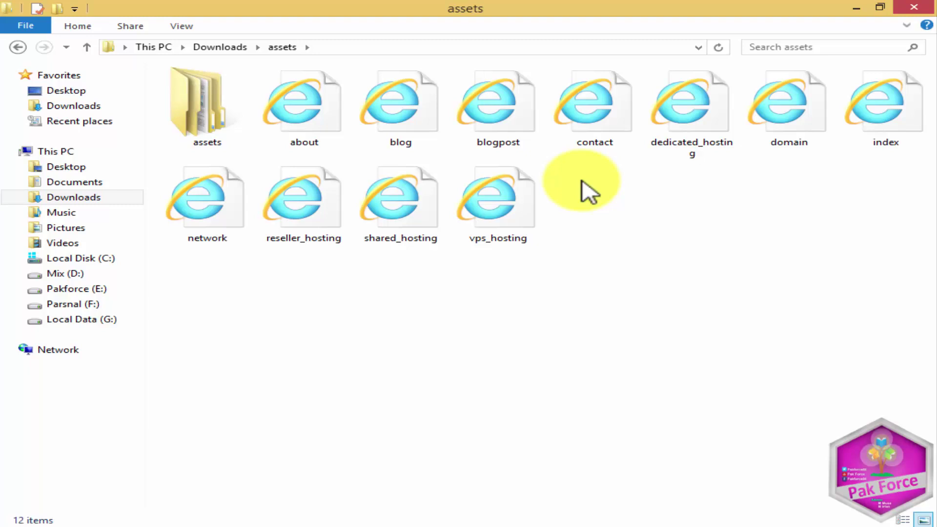
- Return to the live startcricket.com site in Firefox and look through the home page's banner slides
key(alt+Tab)
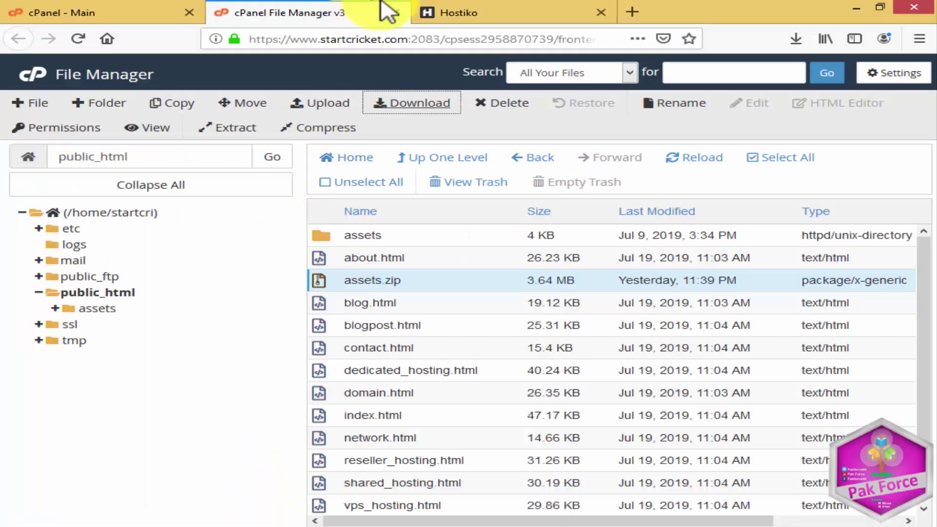
click(469, 9)
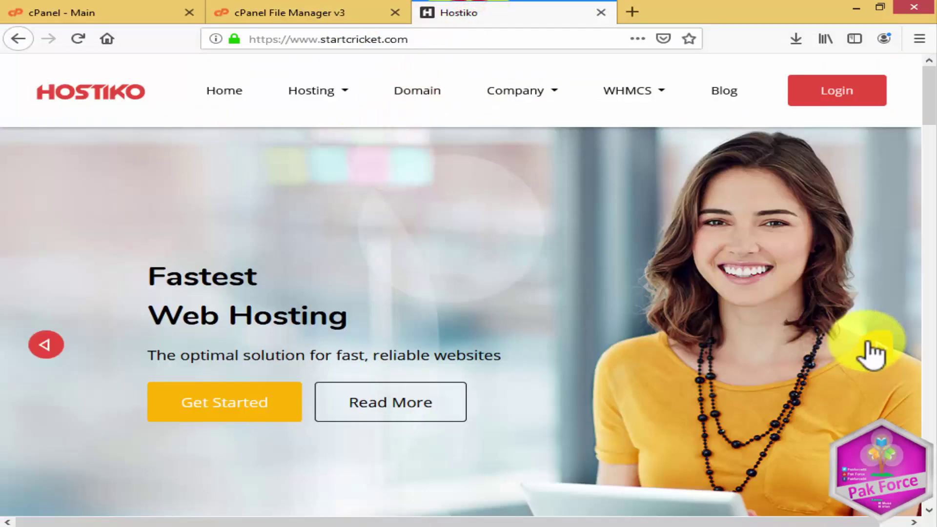
click(854, 343)
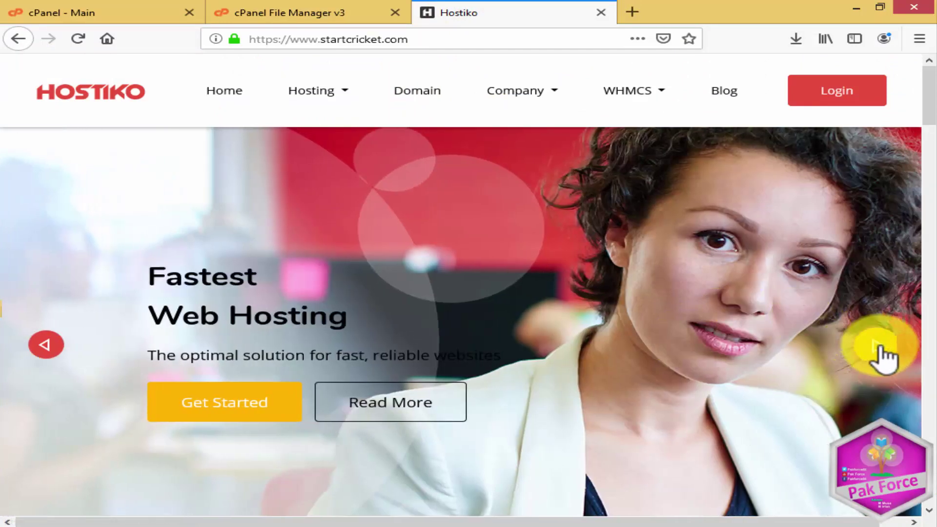
click(876, 346)
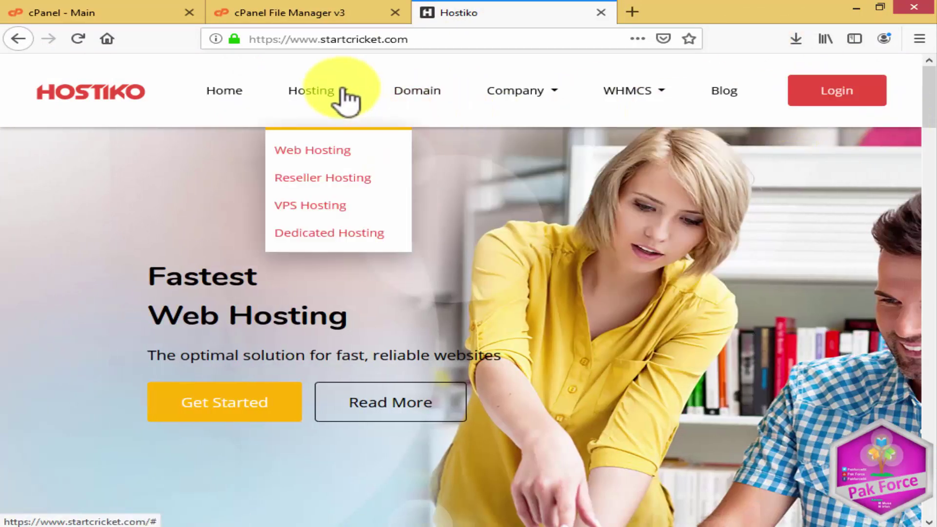
scroll(468, 263, down, 3)
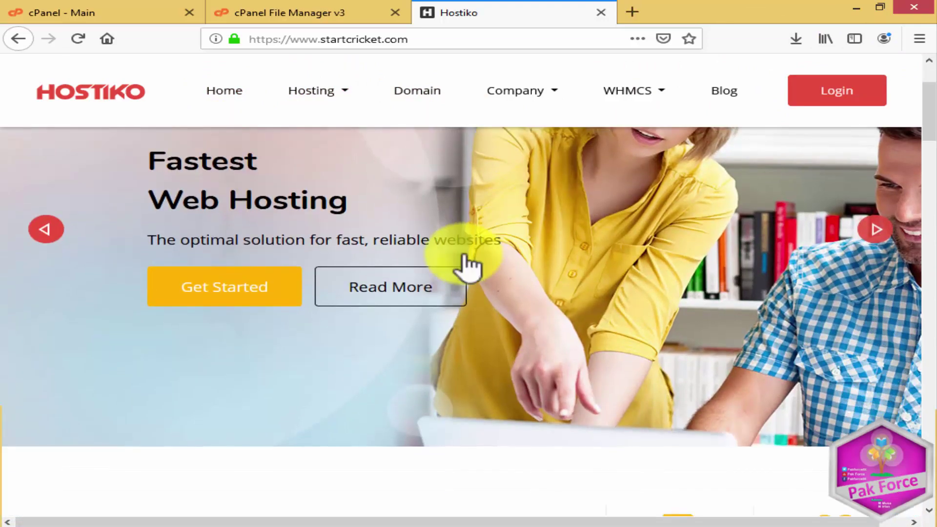
- Look through the live home page's sections down to the customer testimonials and return to the top banner
scroll(462, 328, down, 7)
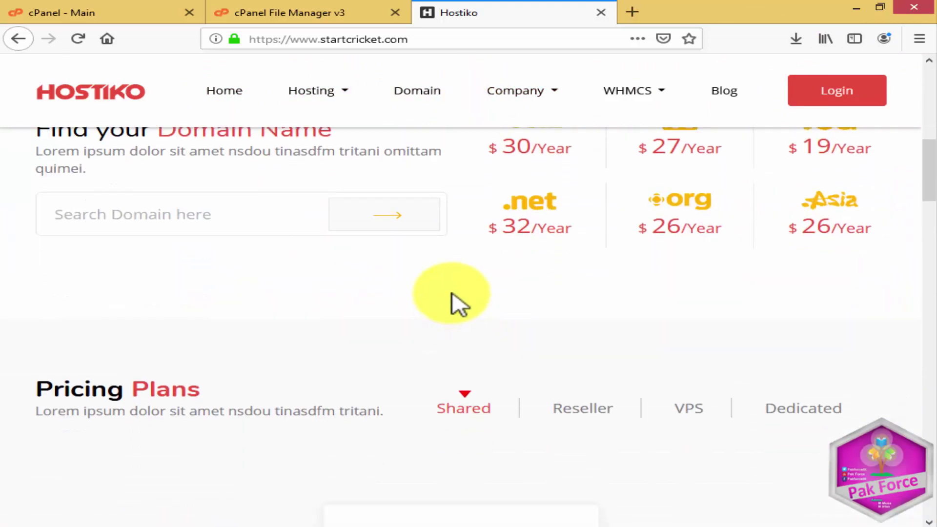
scroll(452, 303, down, 10)
scroll(458, 303, down, 10)
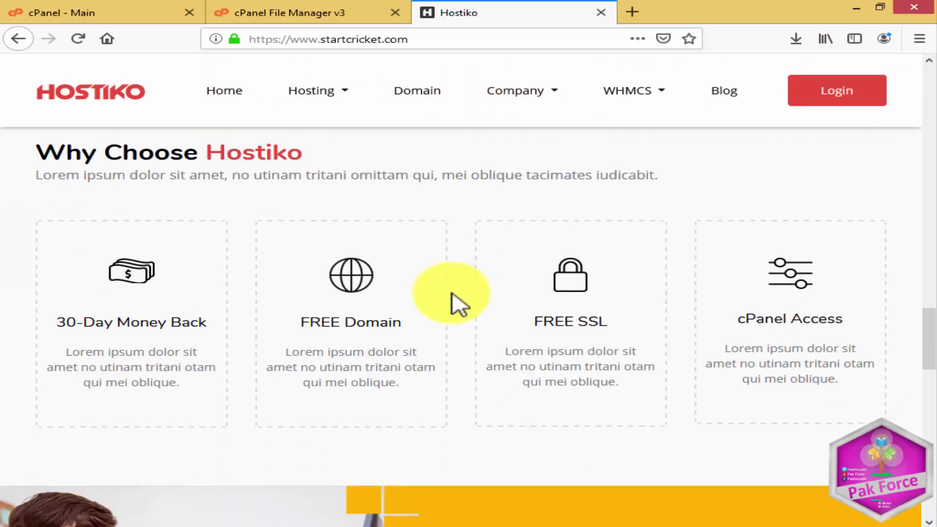
scroll(455, 293, up, 3)
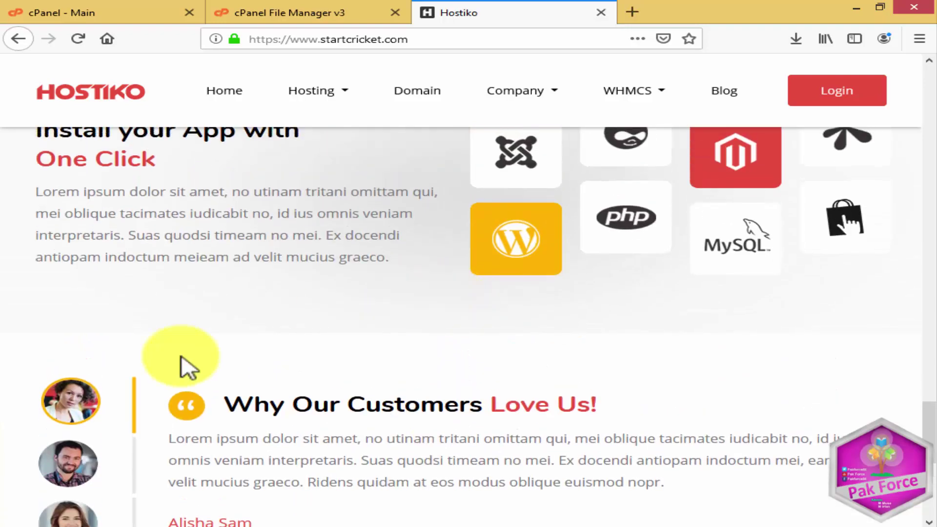
scroll(464, 263, up, 5)
scroll(517, 191, up, 15)
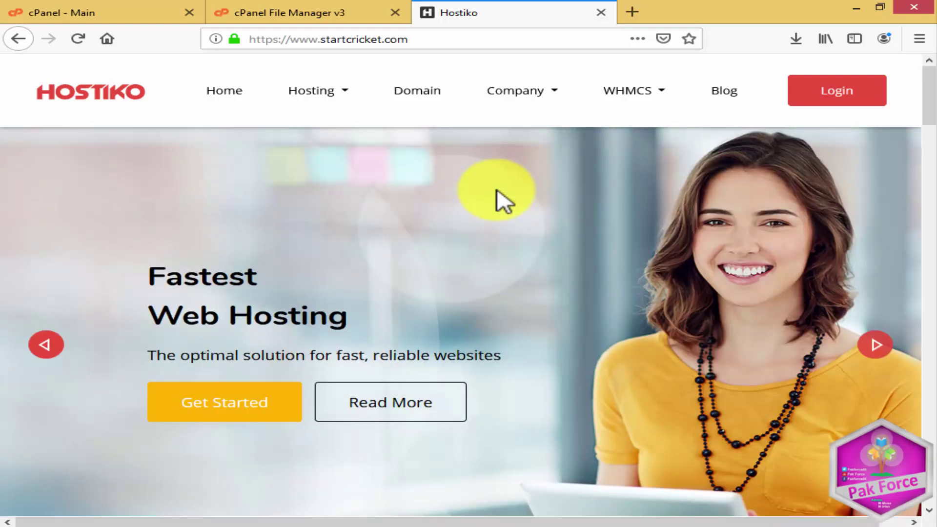
- Close the live site, File Manager and cPanel tabs, and refresh the extracted assets folder in File Explorer
click(601, 13)
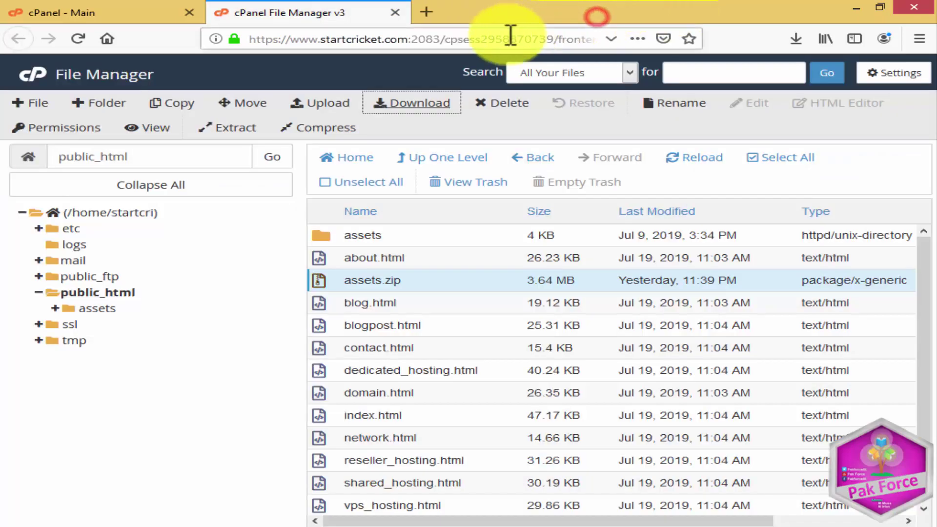
click(395, 13)
click(189, 13)
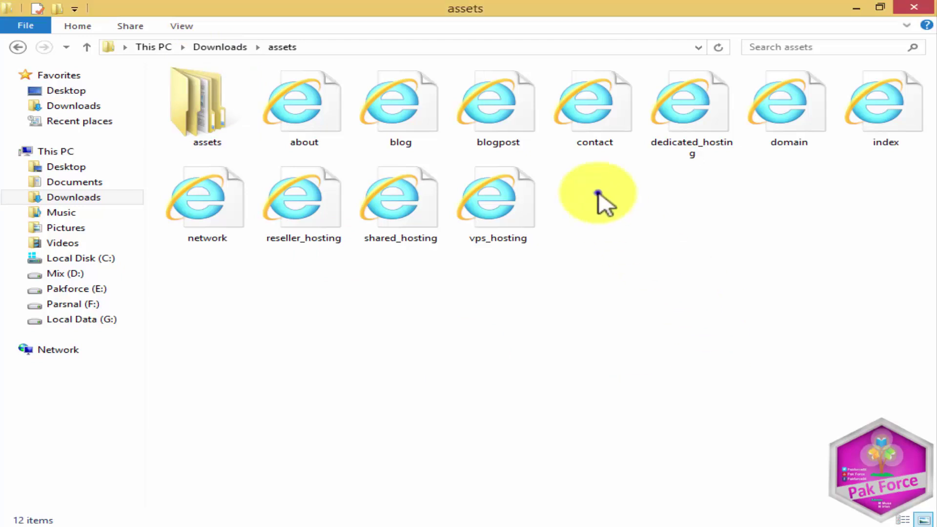
right_click(598, 192)
click(624, 250)
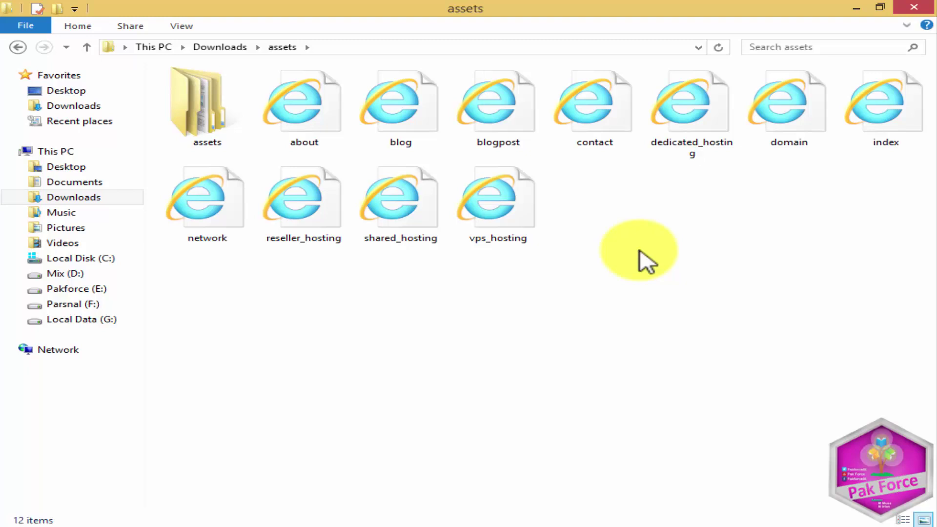
- Open the index file from the extracted assets folder in Notepad++ and look over its HTML source
click(896, 106)
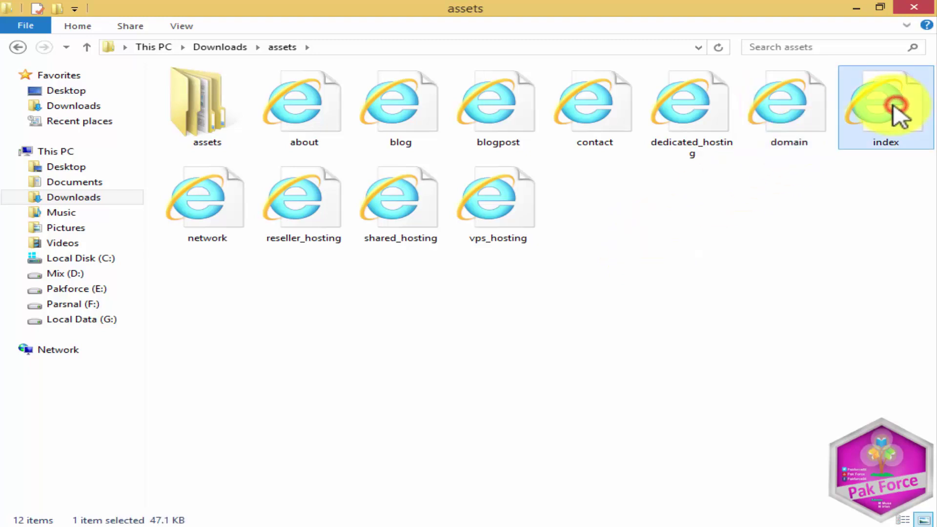
right_click(895, 104)
click(751, 156)
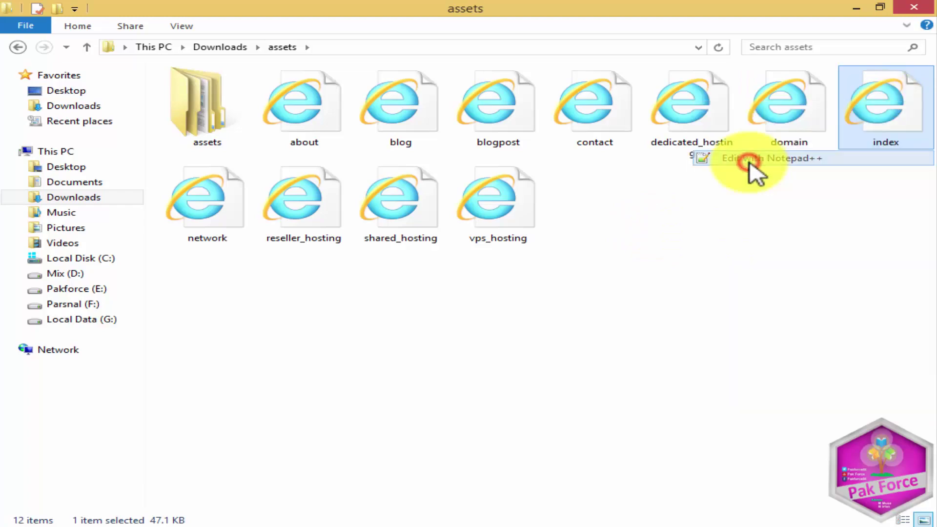
scroll(420, 142, down, 12)
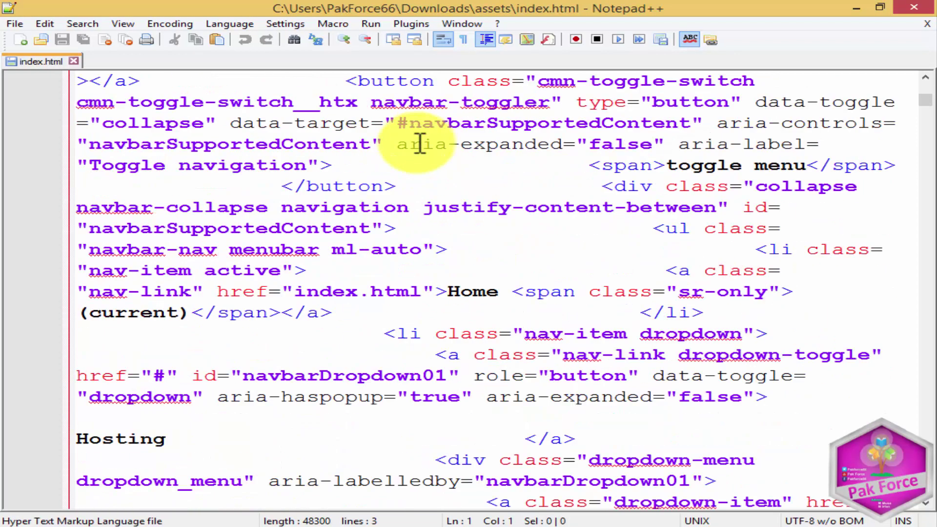
scroll(420, 180, up, 12)
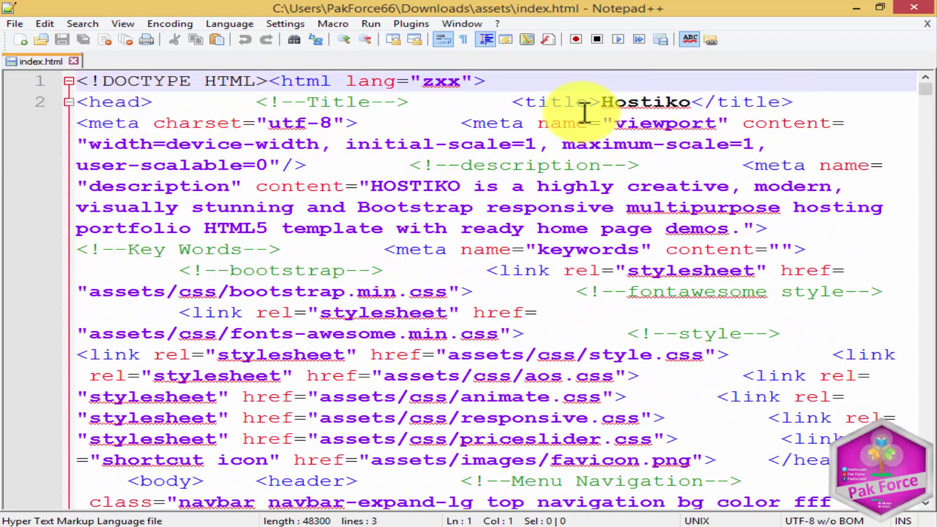
- Turn word wrap off for index.html, check the unwrapped lines and turn word wrap back on
click(117, 24)
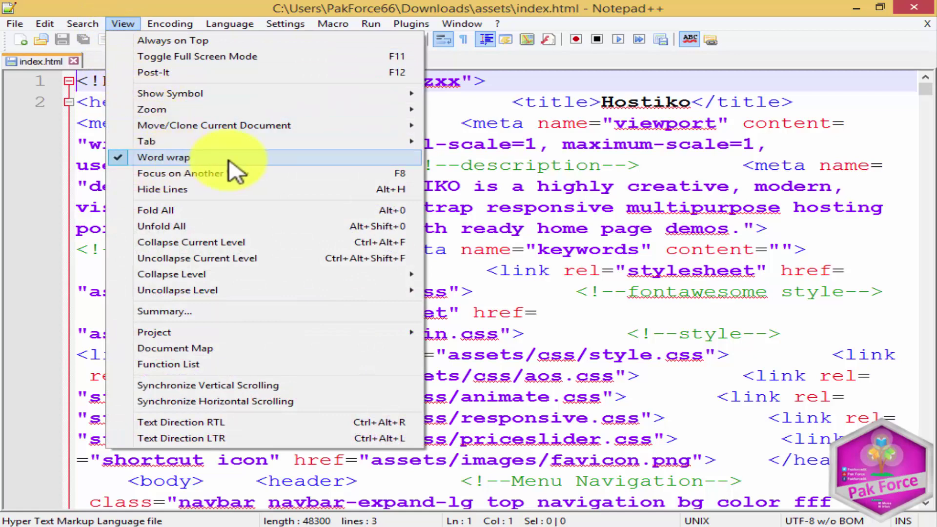
click(170, 158)
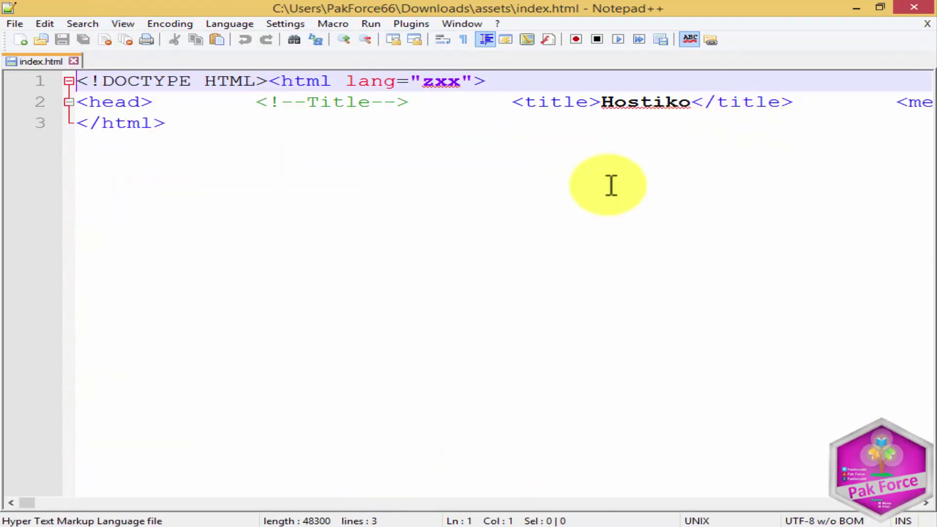
mouse_move(31, 500)
mouse_down()
mouse_move(833, 515)
mouse_move(19, 498)
mouse_up()
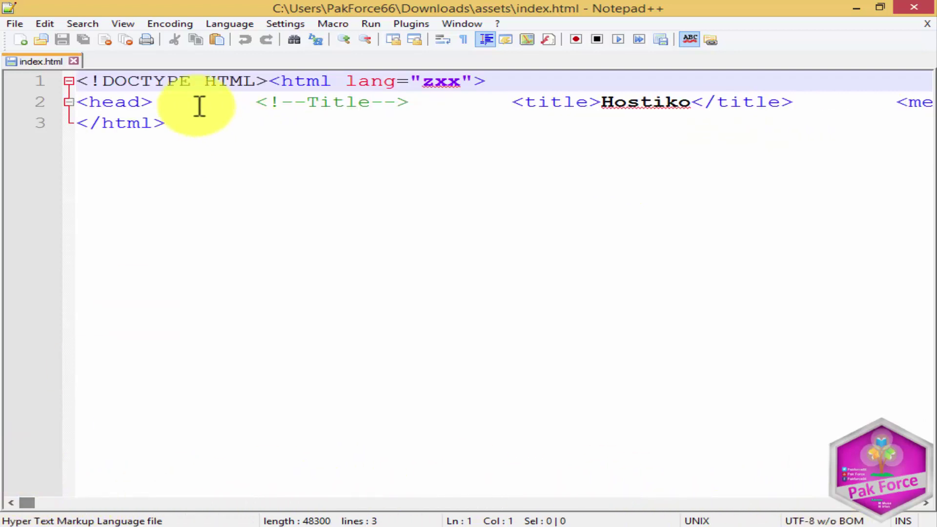
click(121, 25)
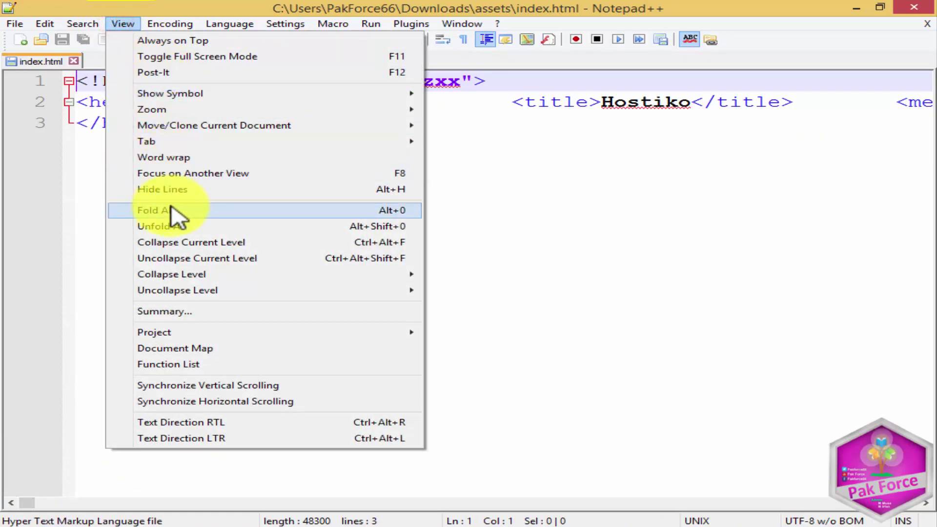
click(166, 157)
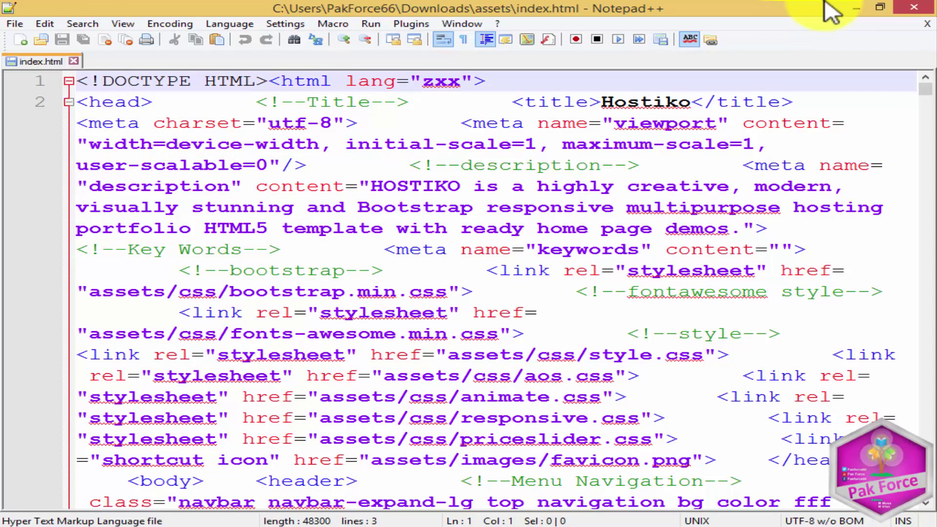
- Minimize Notepad++ and open index.html from the assets folder in Firefox to view the local copy of the home page
click(856, 9)
right_click(892, 85)
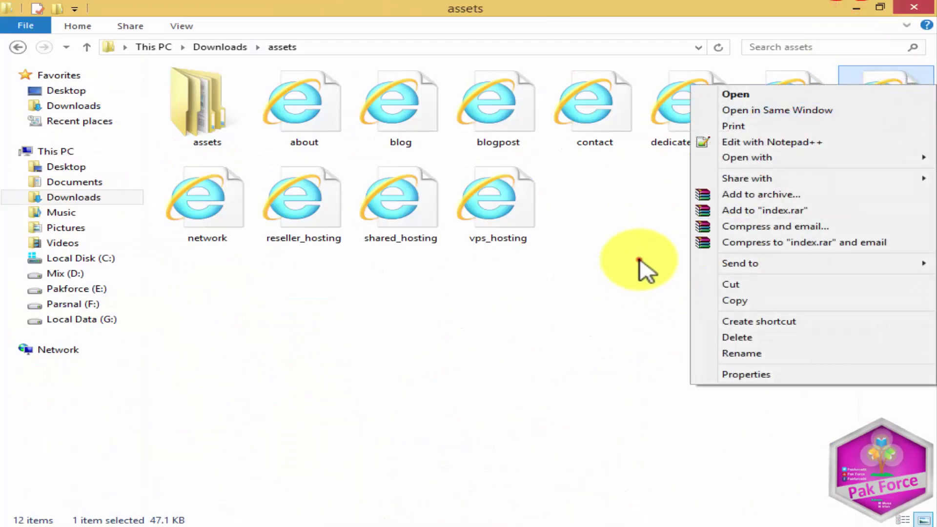
click(638, 259)
right_click(876, 106)
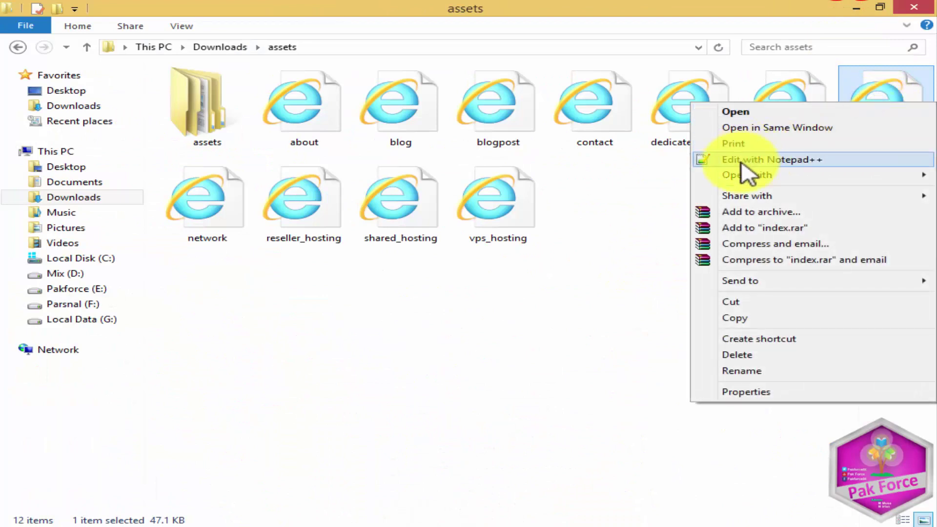
mouse_move(744, 175)
click(658, 176)
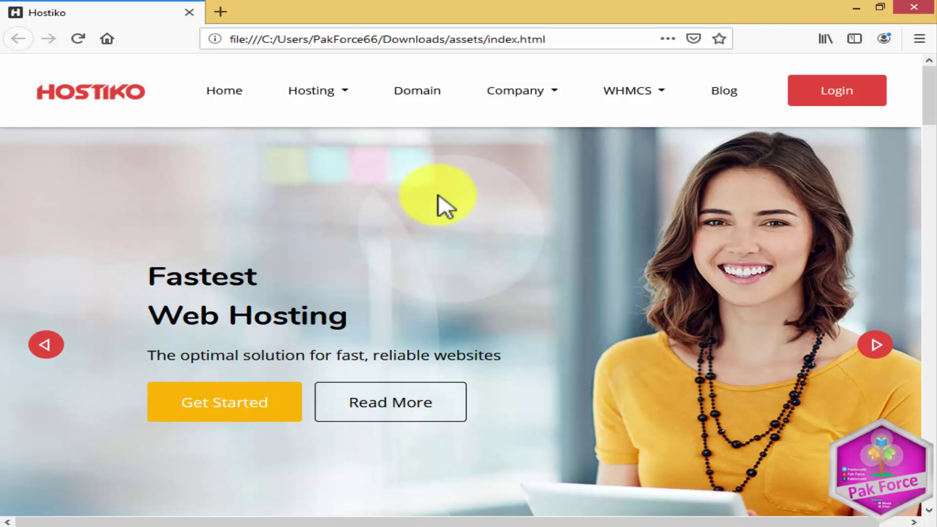
click(856, 8)
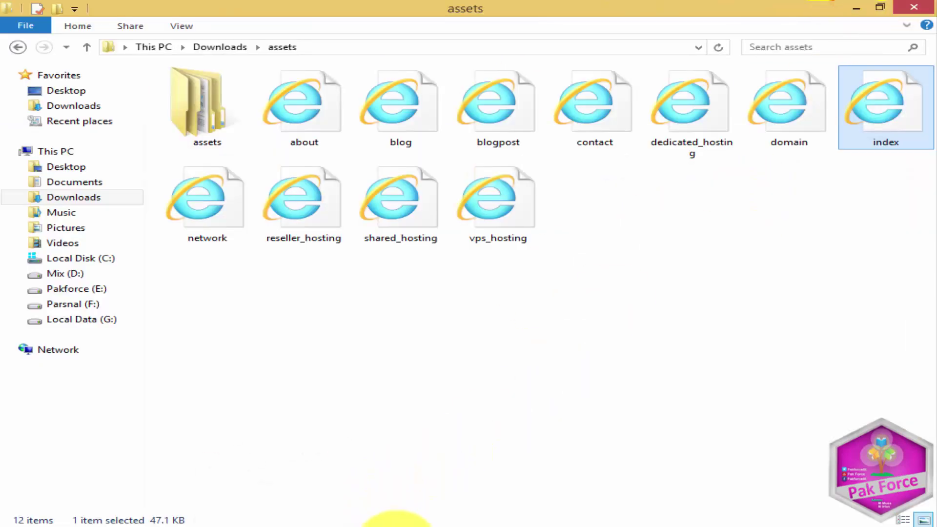
click(396, 525)
click(210, 525)
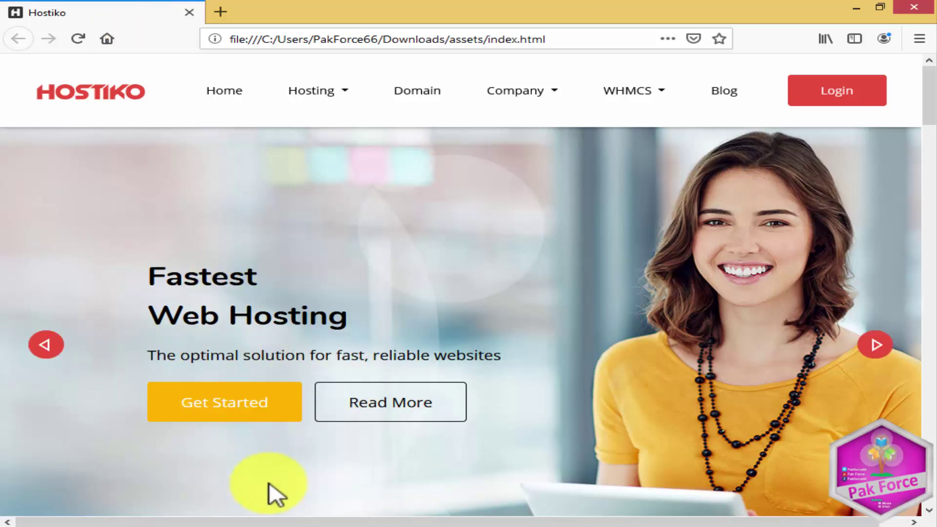
- Switch to the New Text Document in Notepad and replace its login details with <title>Hostiko</titla>
click(406, 458)
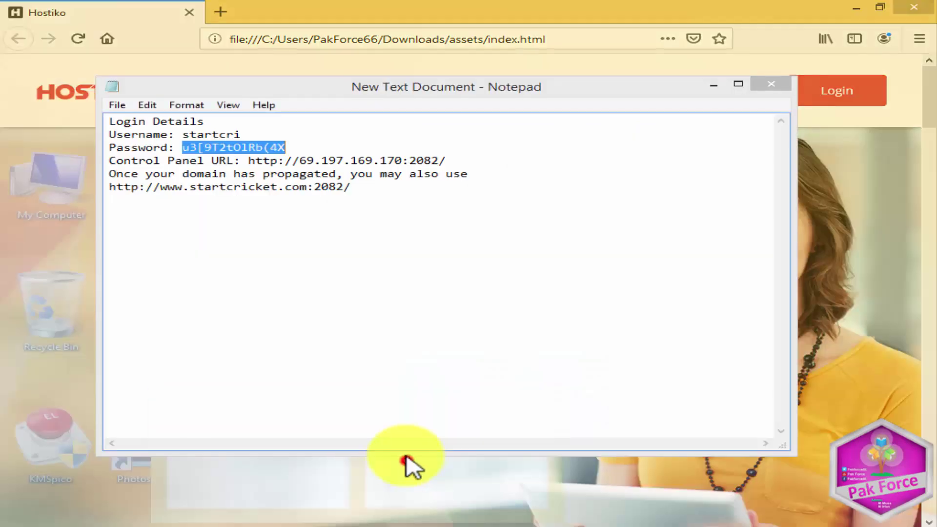
drag(299, 161, 360, 187)
key(ctrl+a)
key(BackSpace)
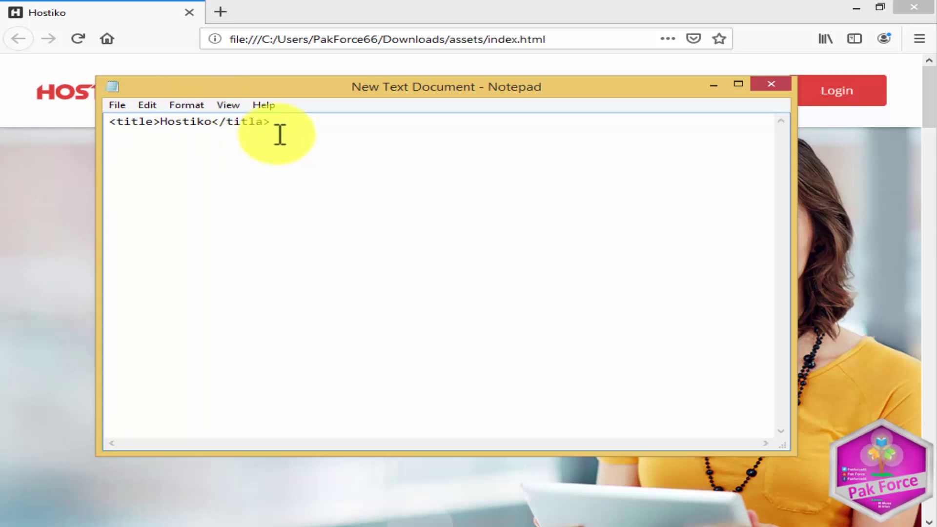
- Turn on Word Wrap in Notepad and set the text font to Consolas Bold Italic, size 22
drag(305, 124, 6, 121)
click(195, 107)
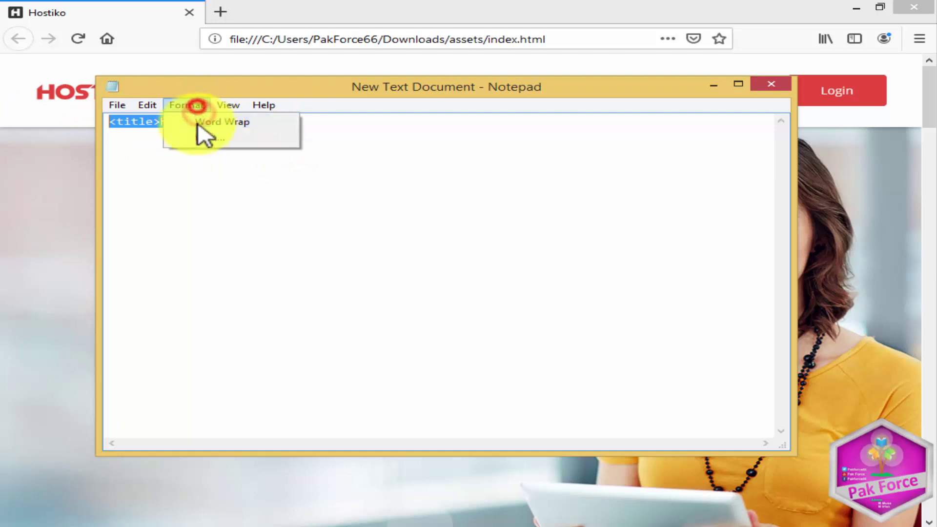
click(198, 125)
click(191, 108)
click(196, 131)
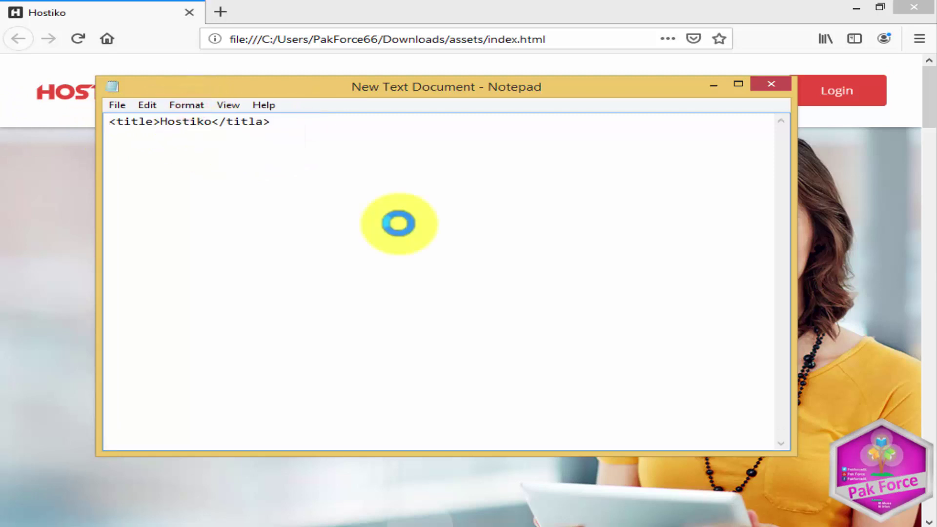
click(385, 288)
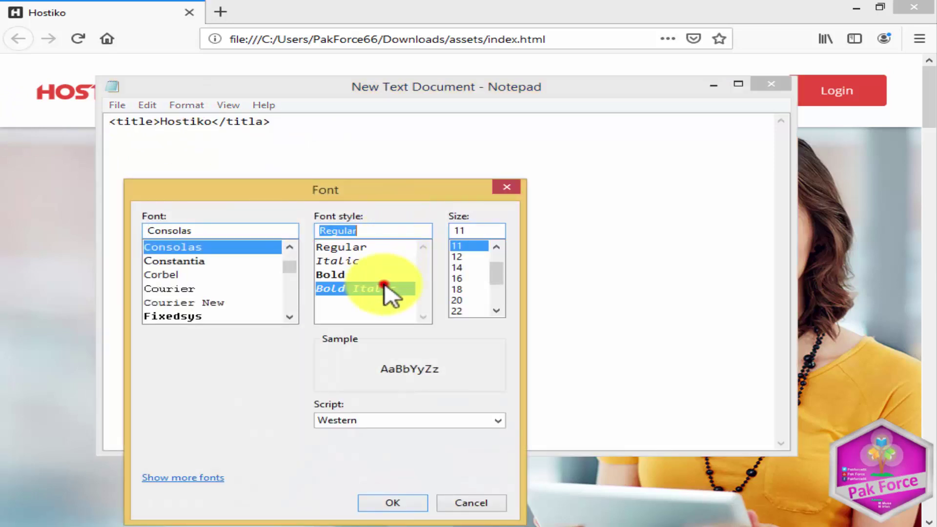
click(459, 311)
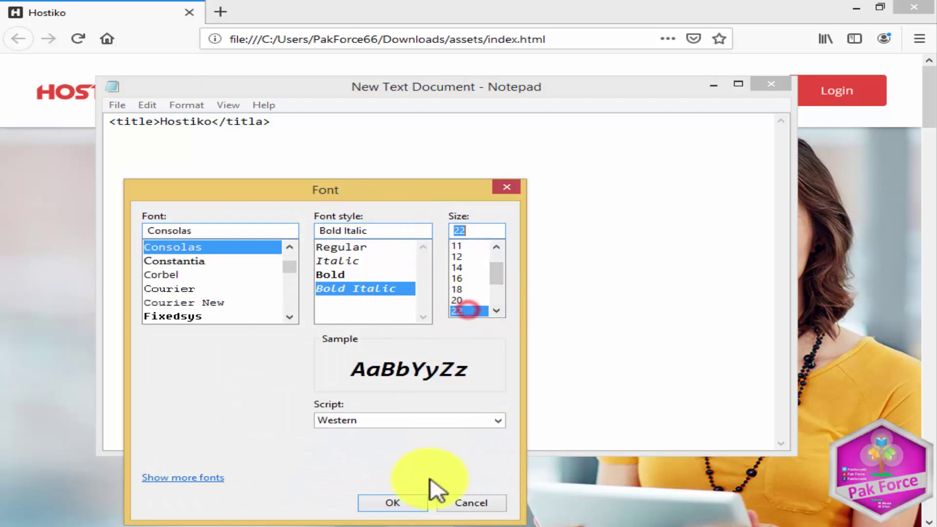
click(392, 505)
- Change the Notepad font style to Bold for the title tag sample
drag(469, 128, 113, 130)
click(186, 105)
click(210, 130)
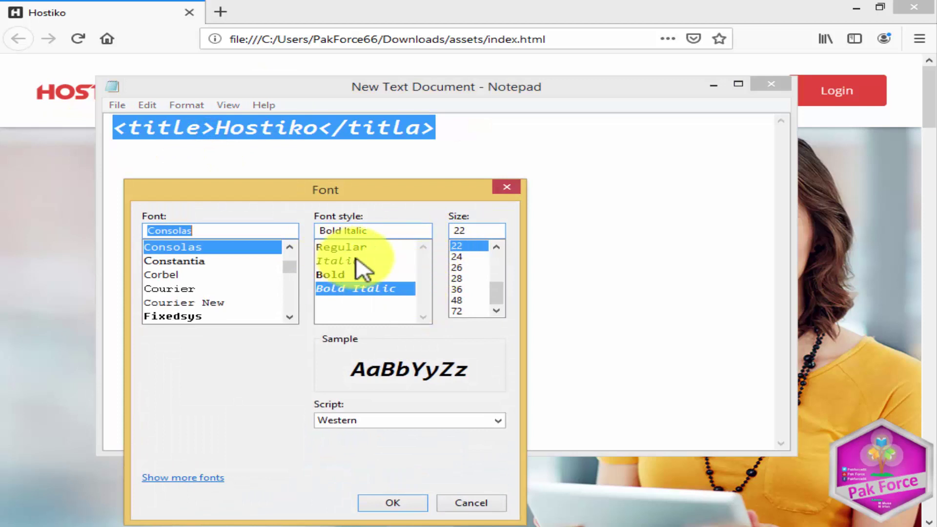
click(341, 274)
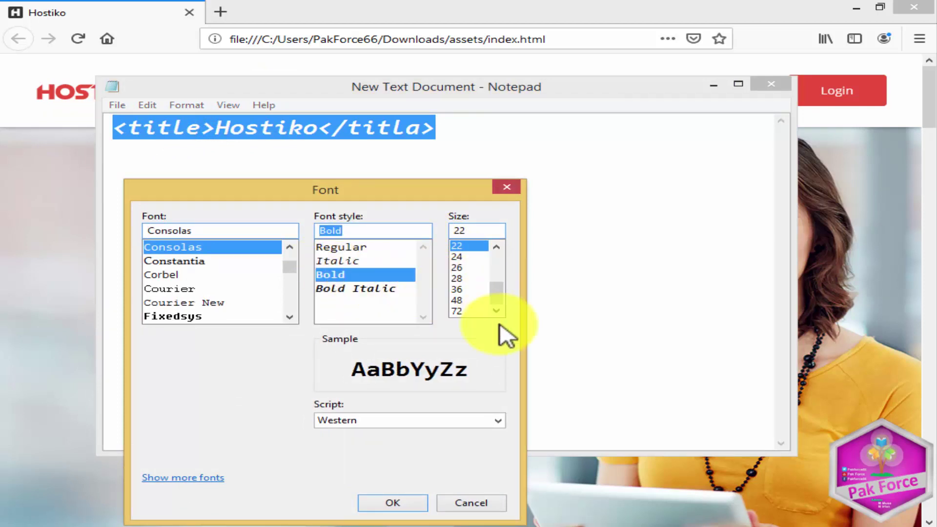
click(381, 503)
click(495, 126)
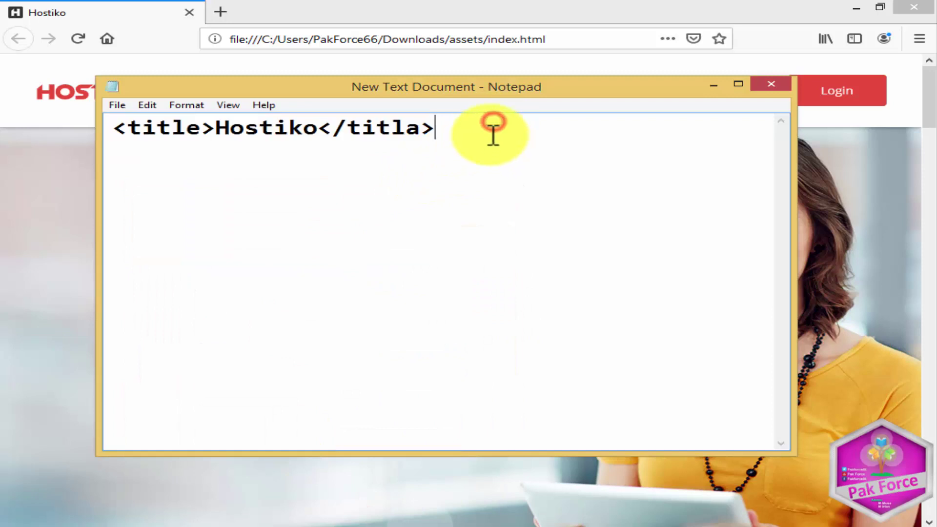
- Highlight the opening title tag and the closing tag of the Notepad sample in turn to point out both tags
drag(221, 136, 100, 119)
drag(323, 128, 451, 135)
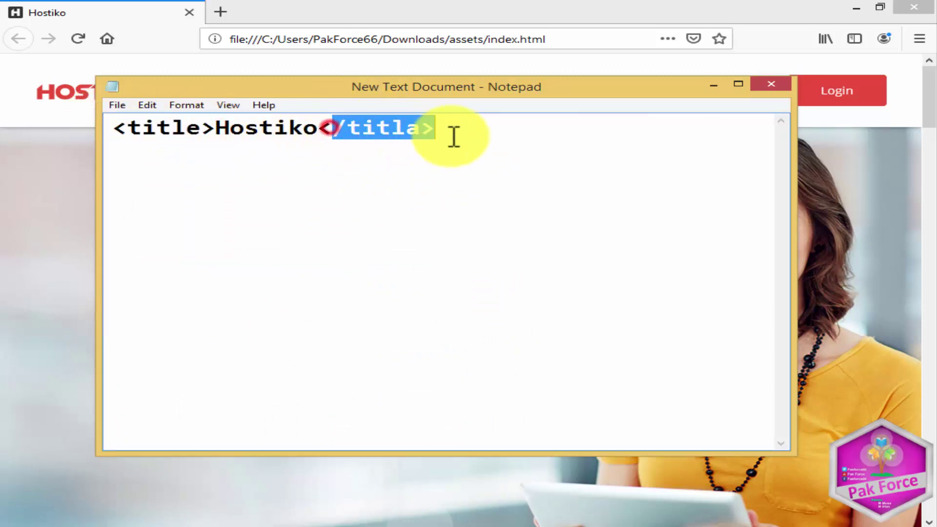
click(449, 135)
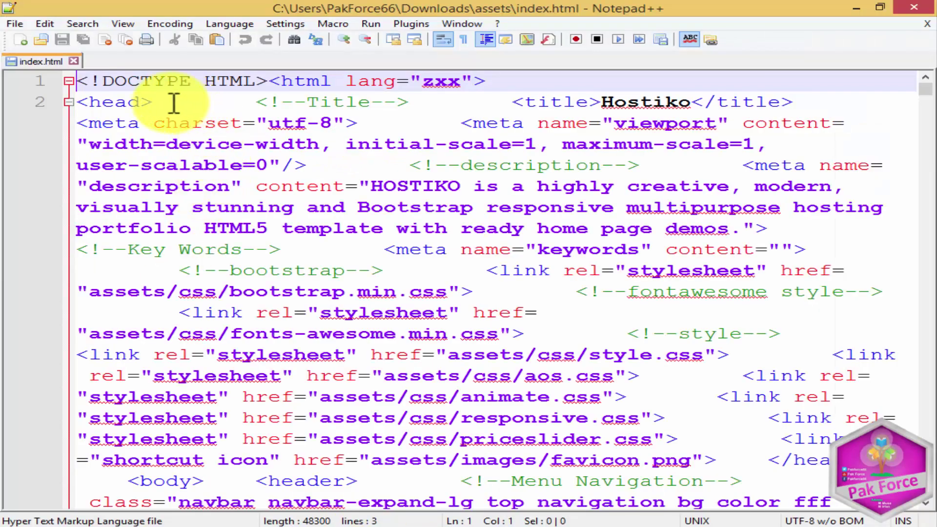
- Replace Hostiko with Pakforce66 between the title tags of index.html and save the file
click(553, 100)
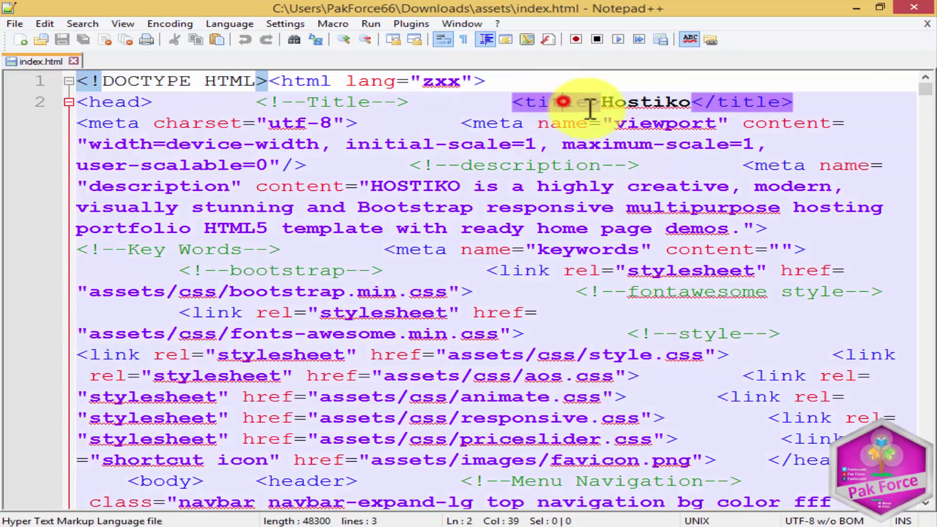
click(694, 98)
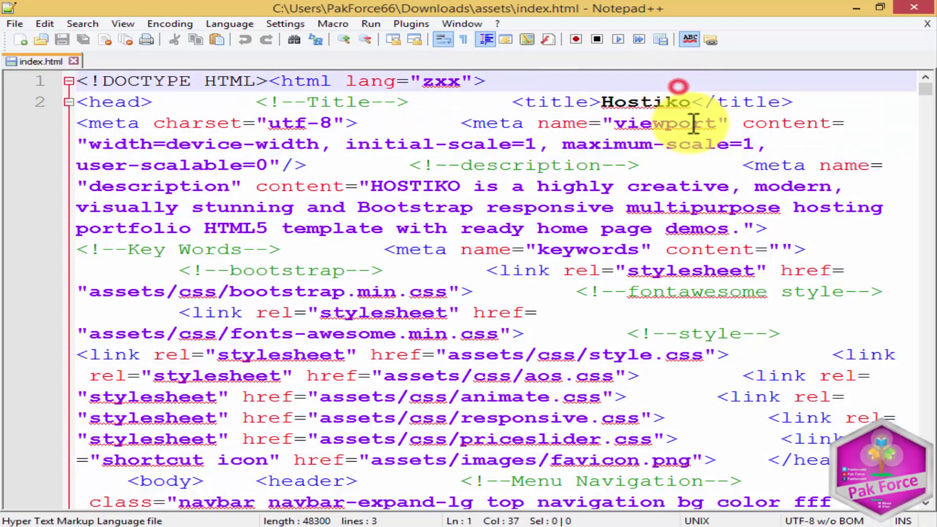
drag(691, 102, 596, 95)
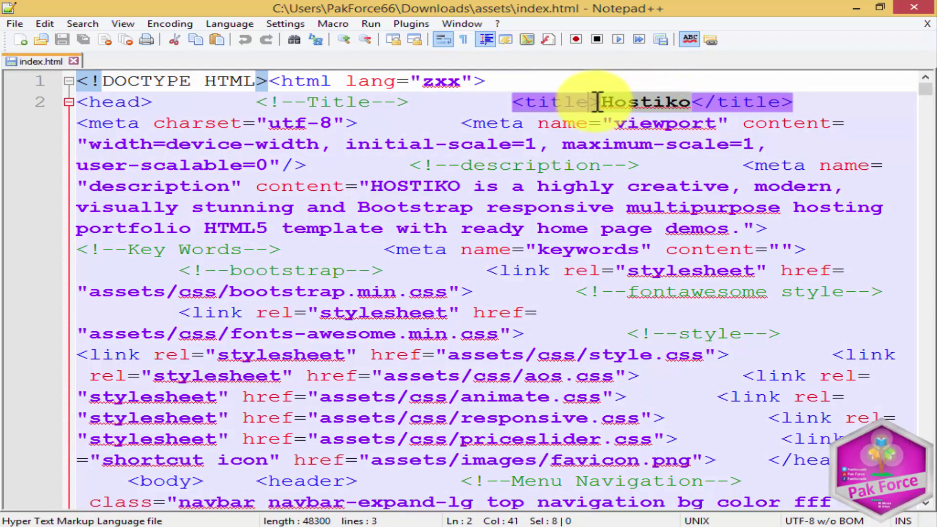
shift+click(607, 107)
key(Delete)
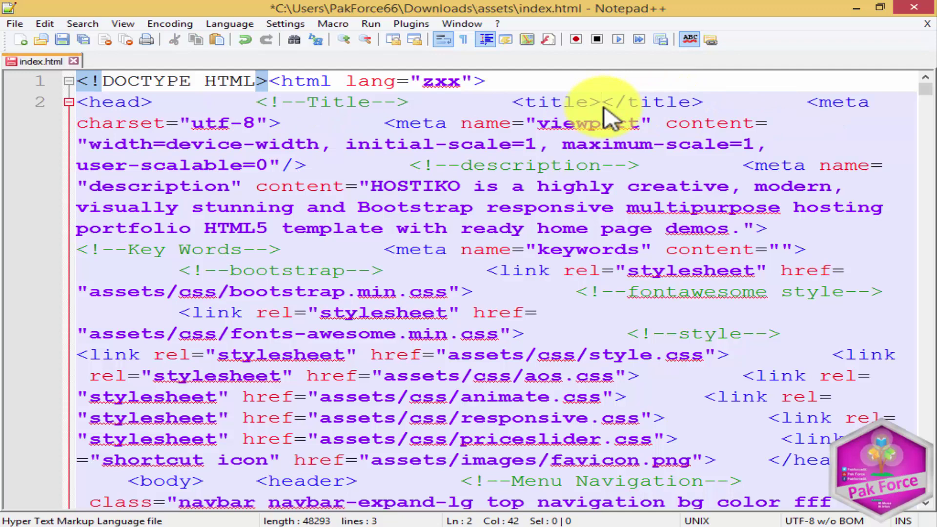
text(Pakforce66)
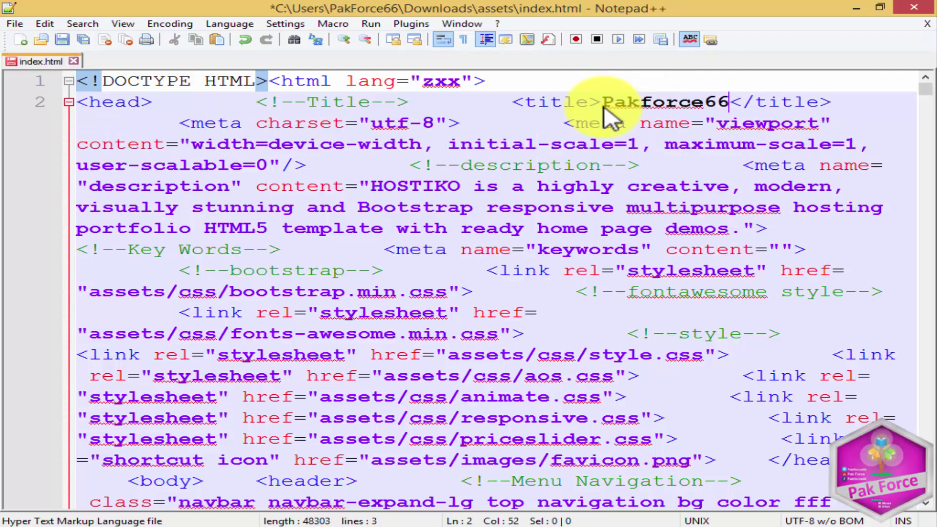
key(ctrl+s)
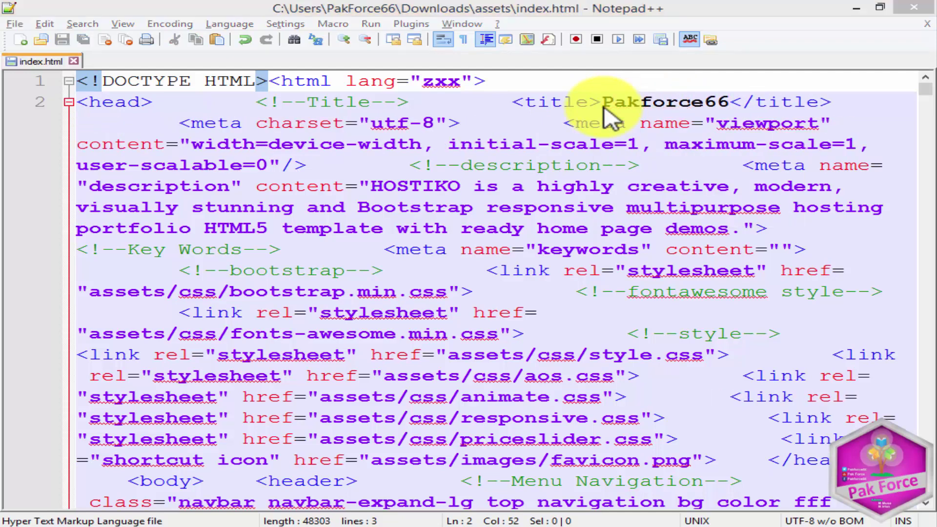
- Switch to the browser and reload the local index.html page to check its tab title
key(alt+Tab)
key(alt+Tab)
key(alt+Tab)
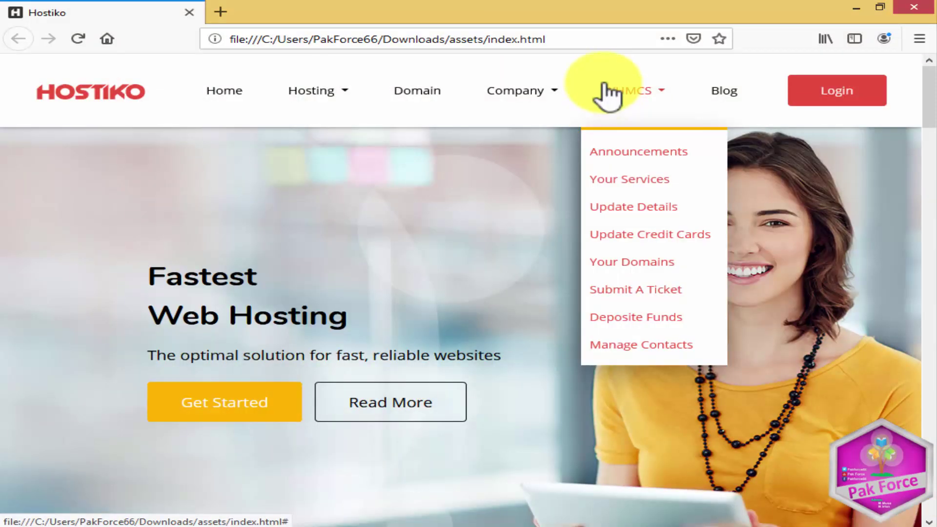
click(77, 39)
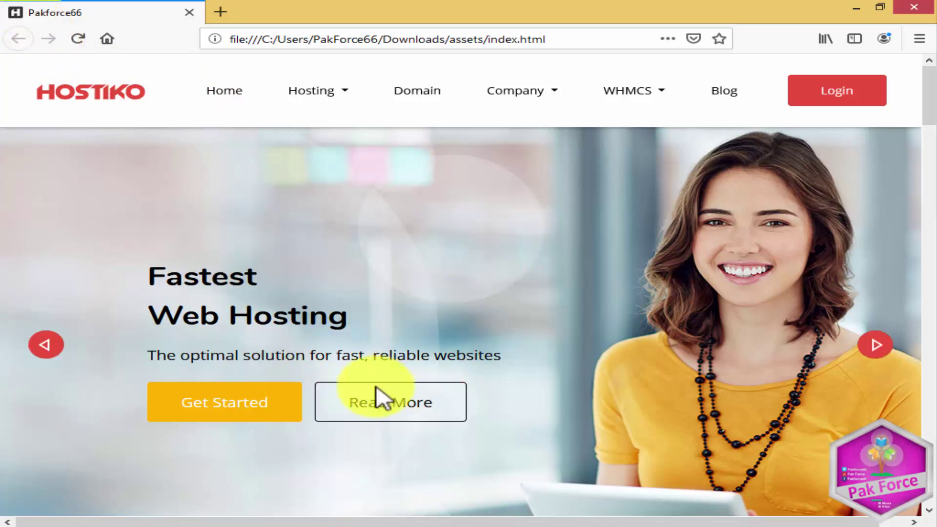
- Return to Notepad++, remove the name favicon from the shortcut icon path assets/images/favicon.png, and save index.html
key(alt+Tab)
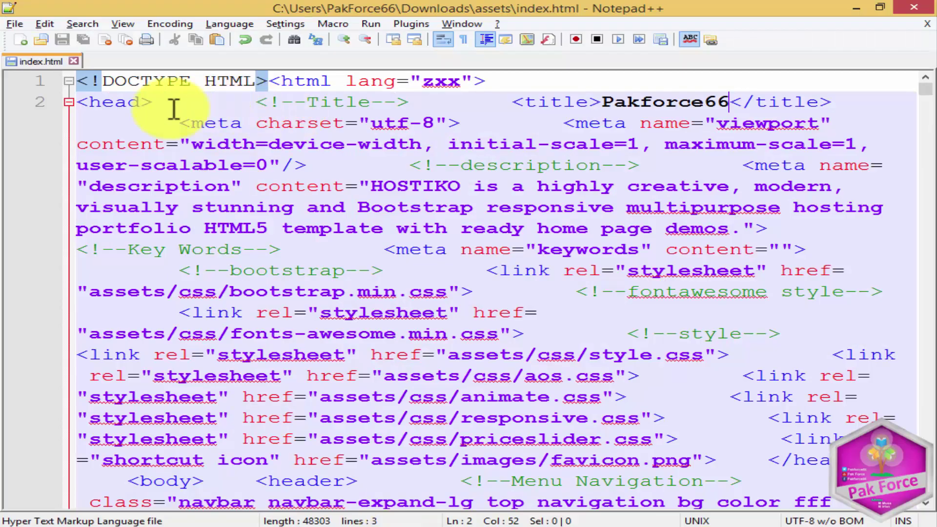
click(109, 103)
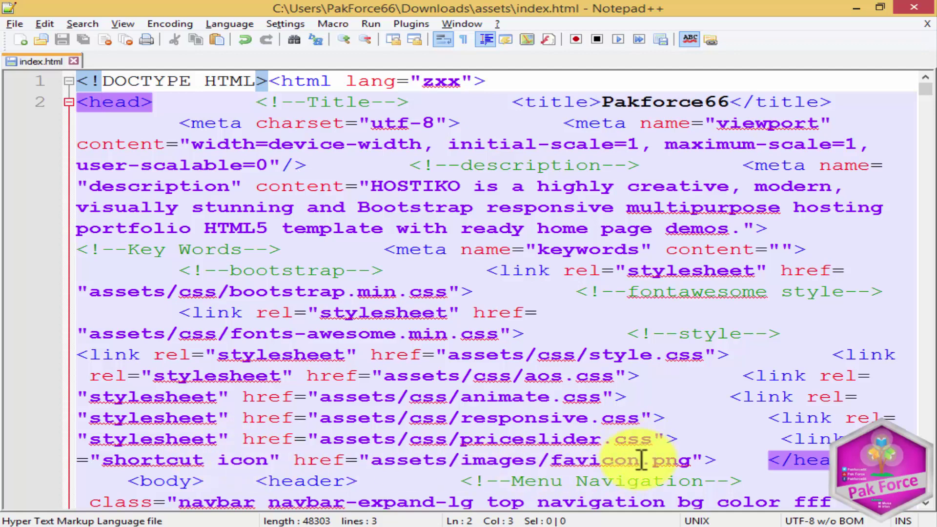
drag(641, 464, 554, 461)
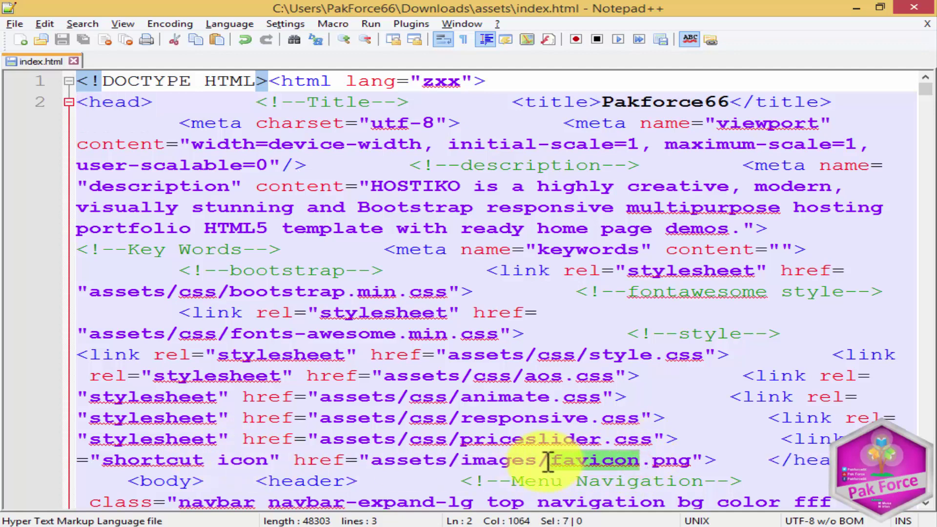
key(Delete)
key(ctrl+s)
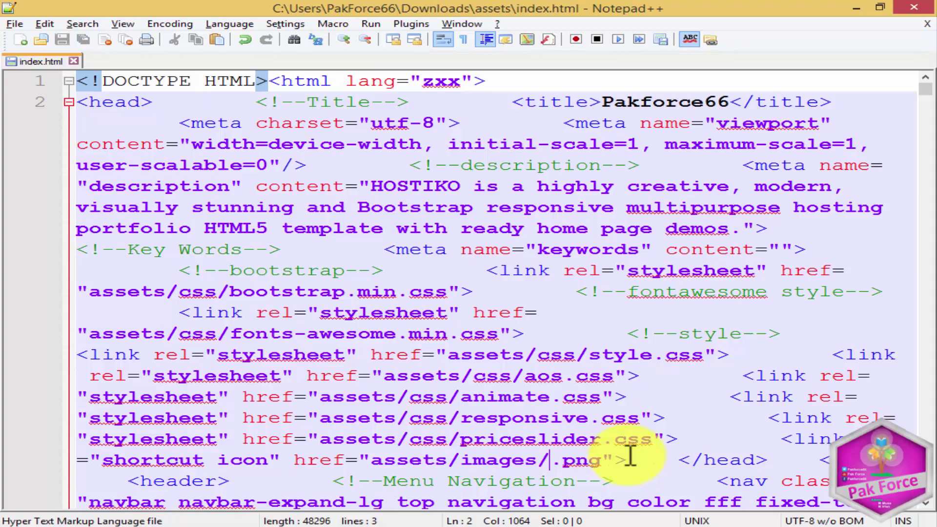
- Reload the page in the browser to check its tab icon, and return to the code in Notepad++
key(alt+Tab)
key(F5)
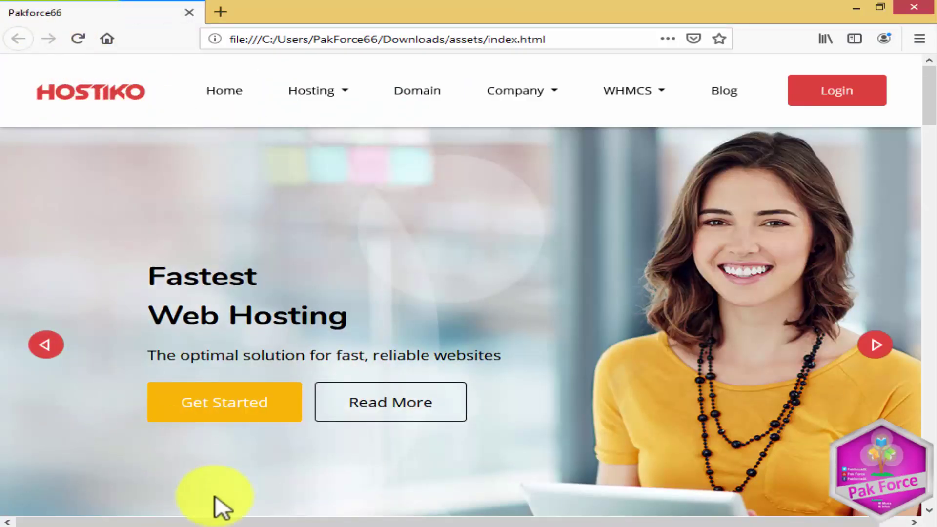
click(252, 522)
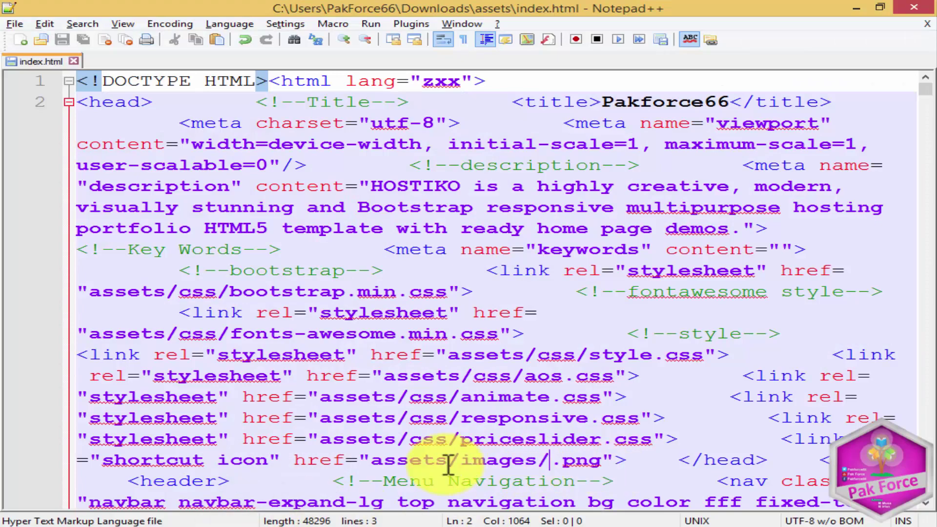
- In File Explorer, refresh the assets folder, open its assets\images subfolder and locate the favicon image
click(141, 516)
right_click(492, 282)
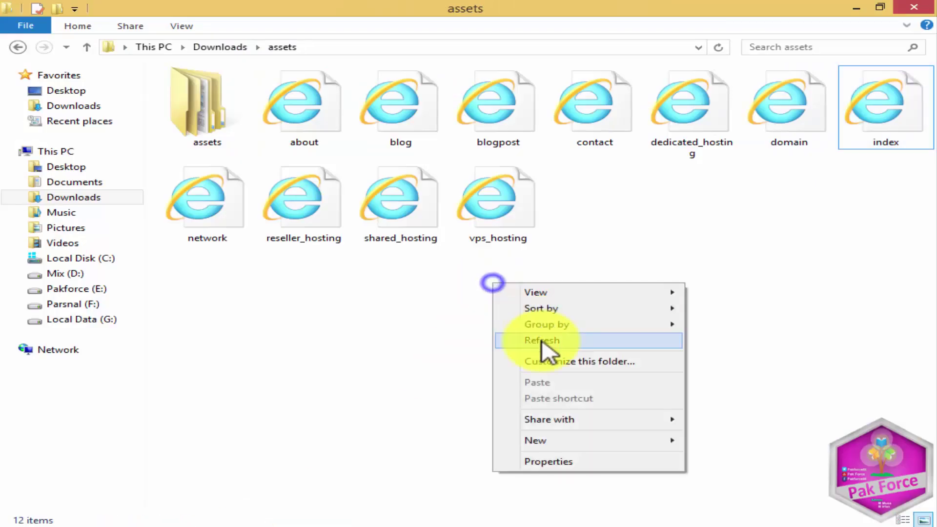
click(540, 341)
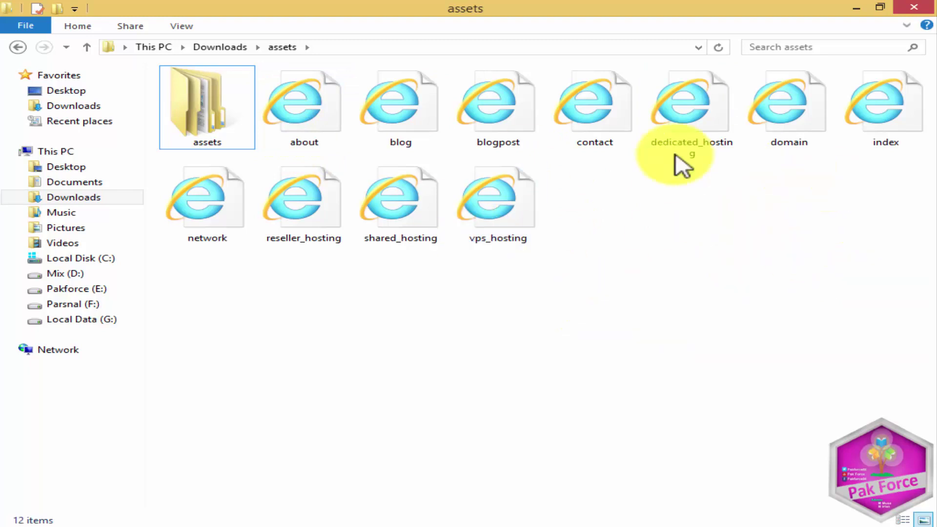
click(893, 110)
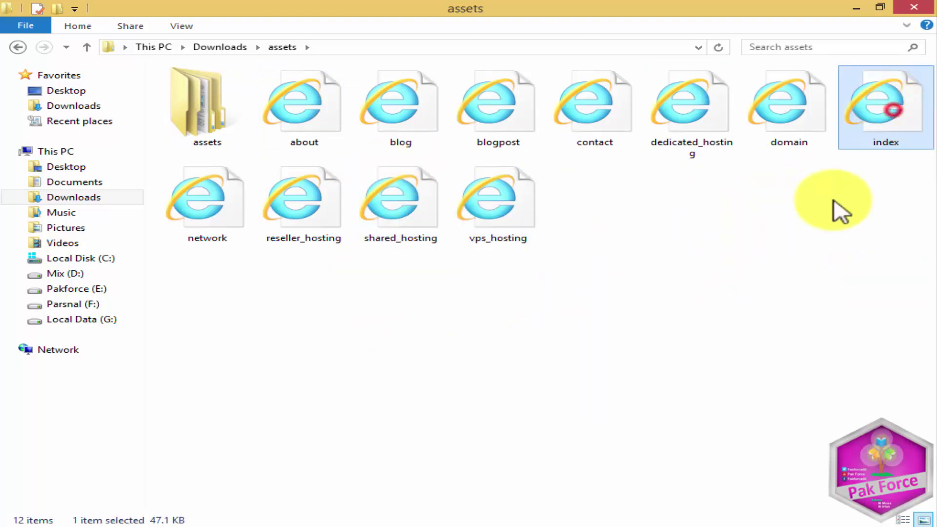
double_click(175, 103)
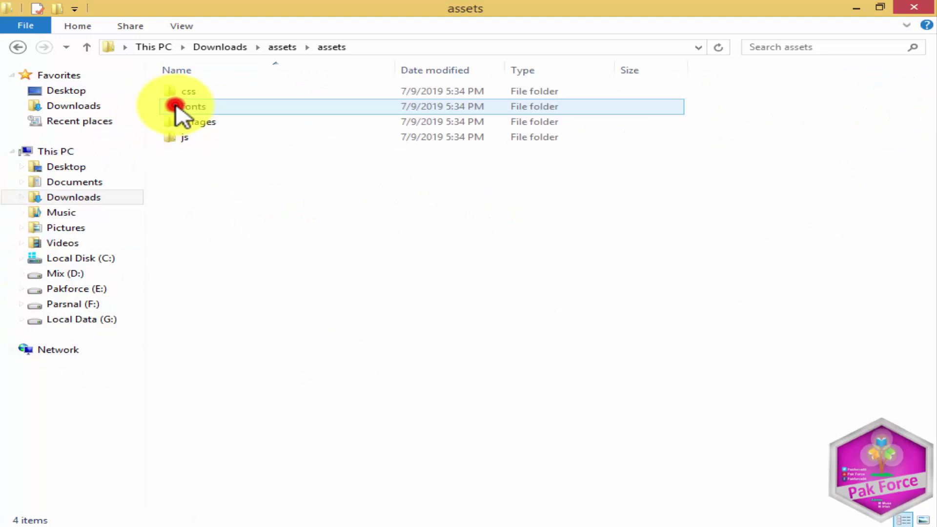
double_click(245, 130)
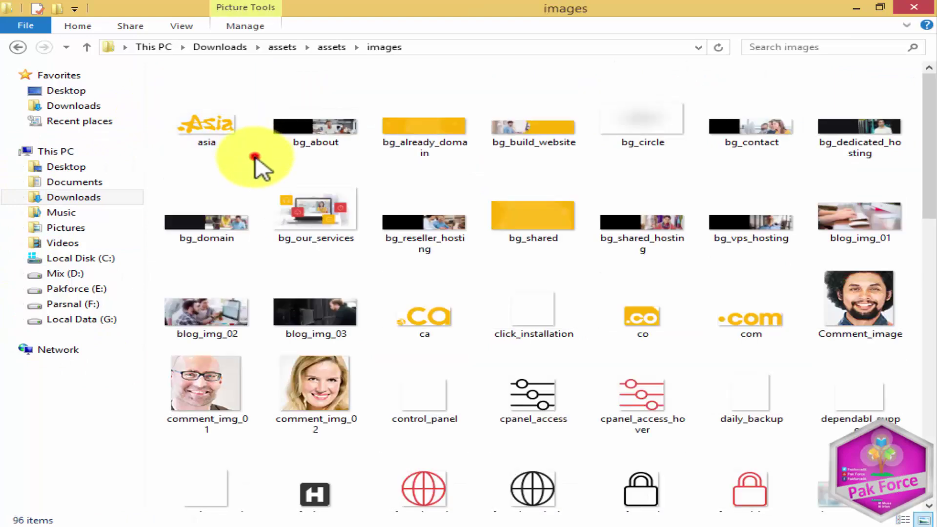
scroll(255, 159, down, 10)
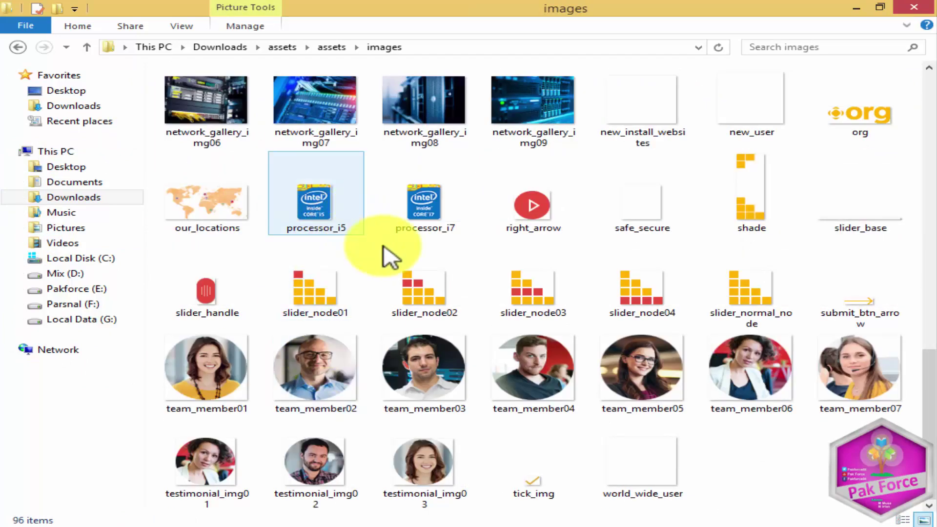
scroll(388, 261, up, 10)
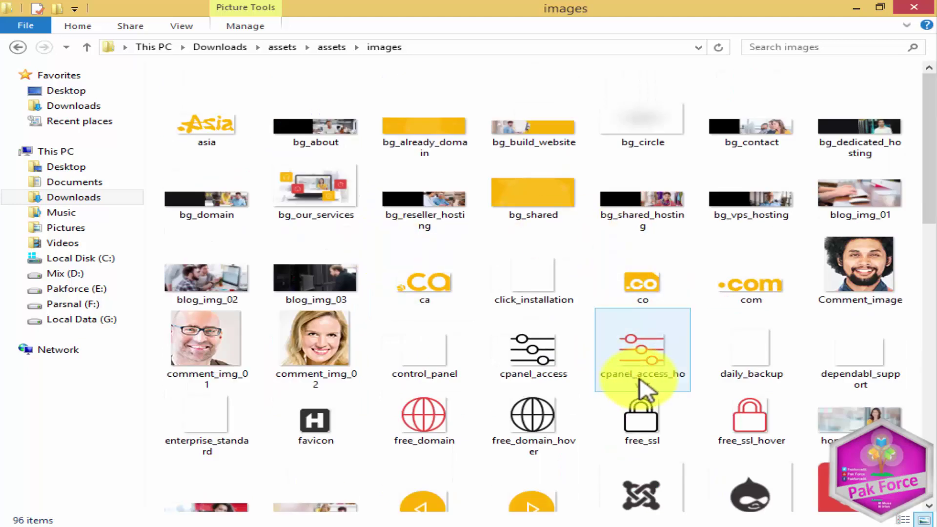
click(328, 430)
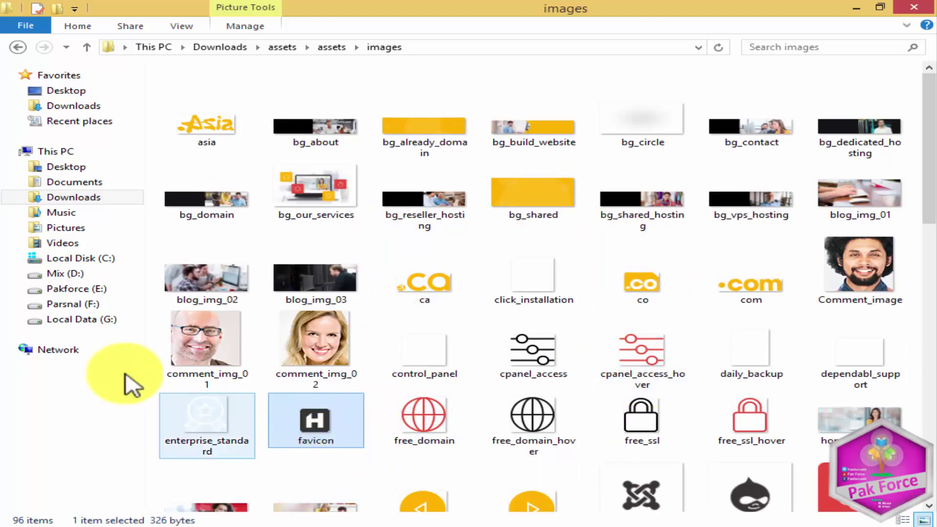
- Copy the first icon image with the Pak Force logo from the personal folder on the Parsnal (F:) drive
click(83, 308)
click(417, 114)
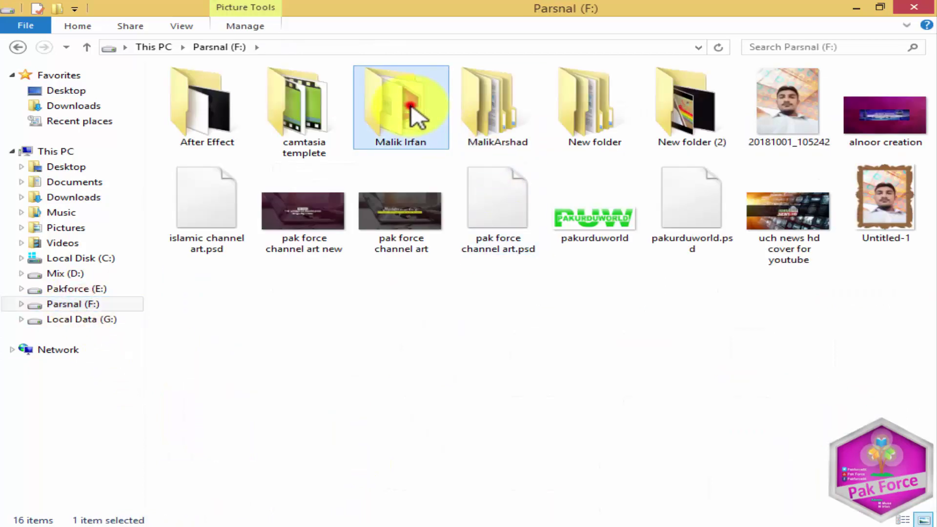
double_click(409, 112)
right_click(406, 193)
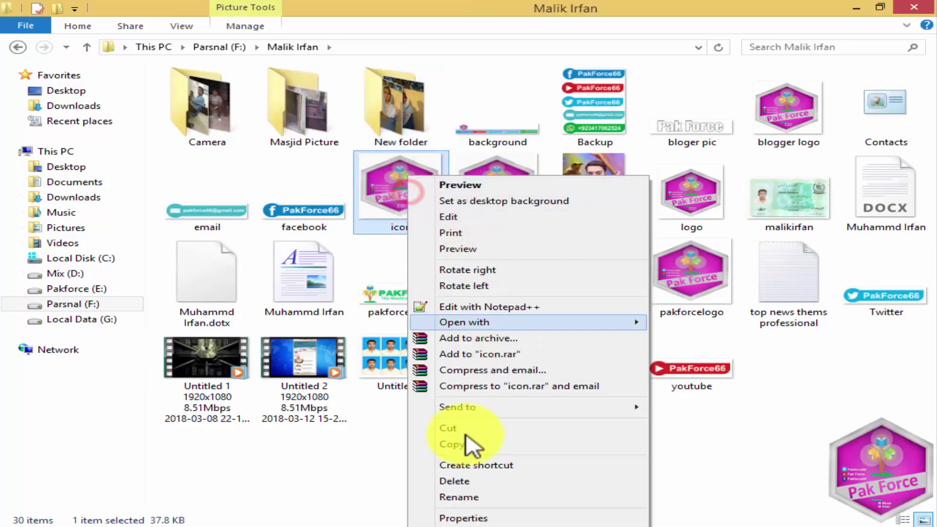
click(457, 443)
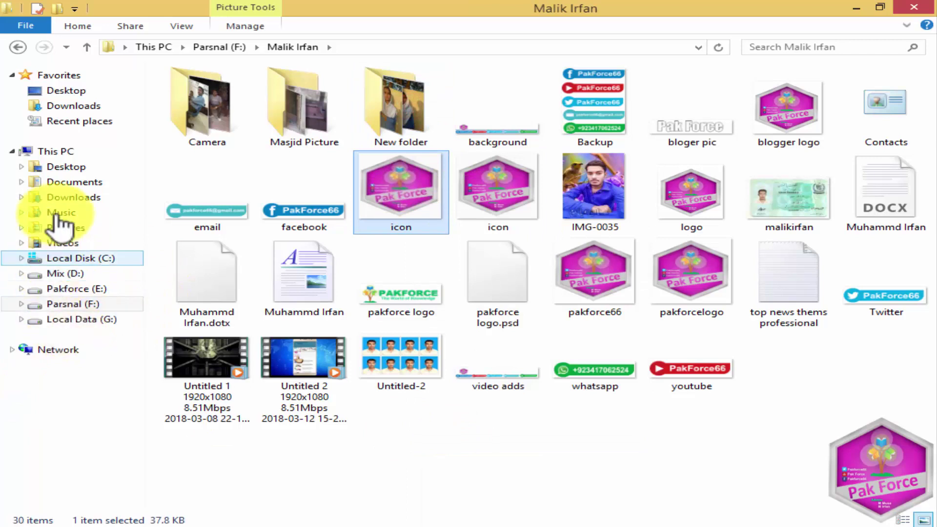
- Go back to the website's assets\images folder and paste the copied icon image there
click(17, 47)
click(18, 47)
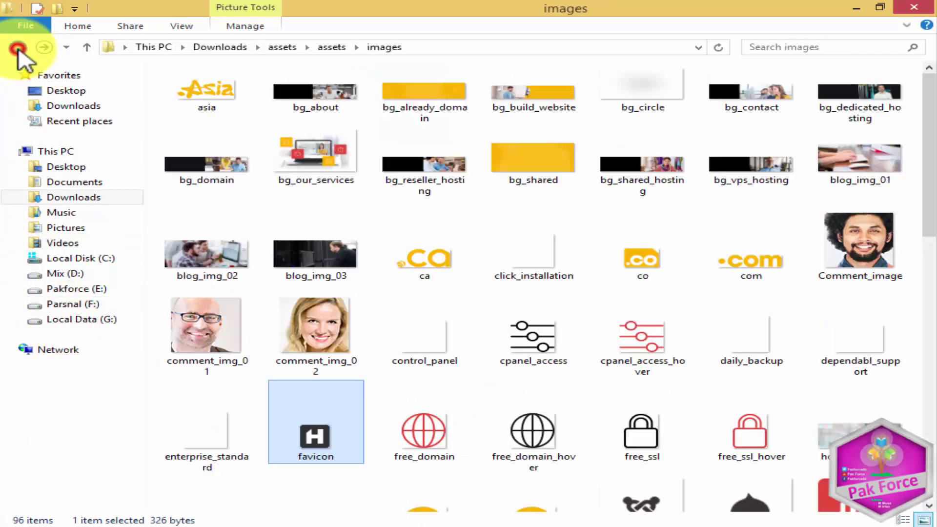
right_click(368, 373)
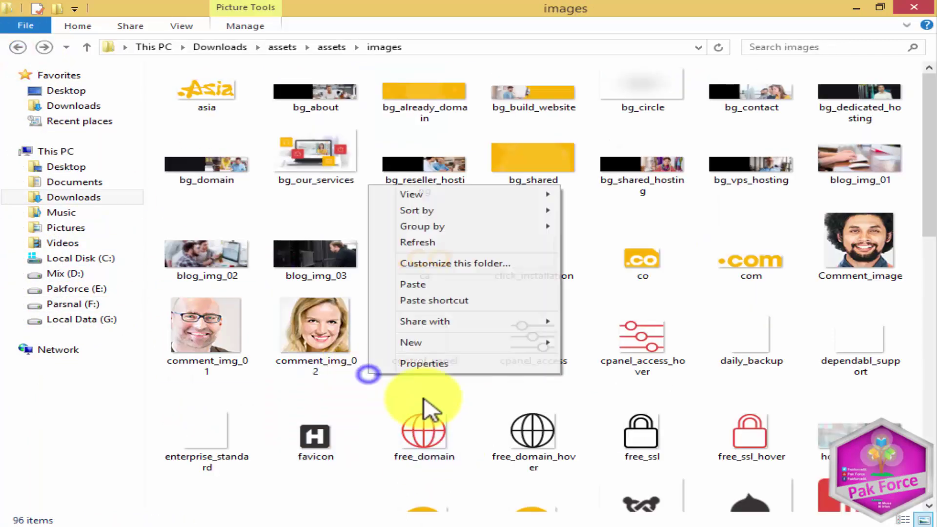
click(424, 286)
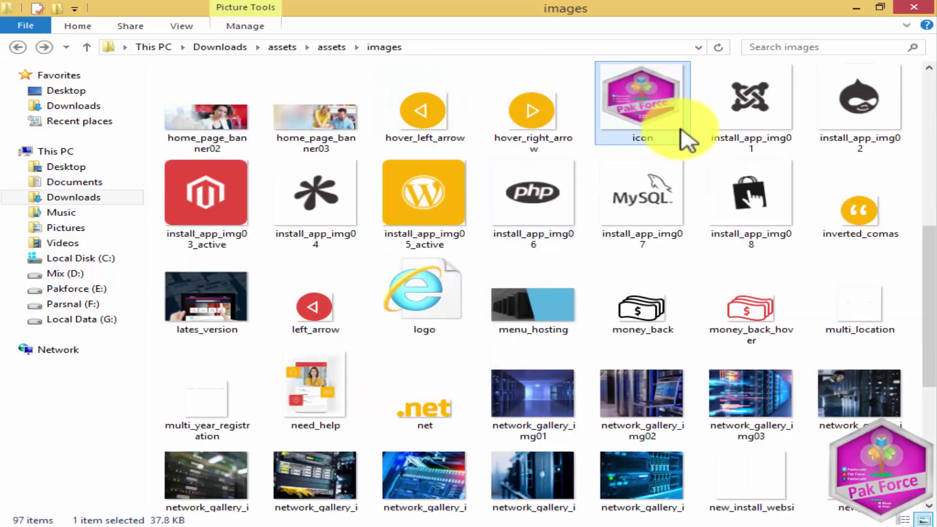
- Check the file type of the pasted icon image in its properties and close them
right_click(629, 105)
click(674, 472)
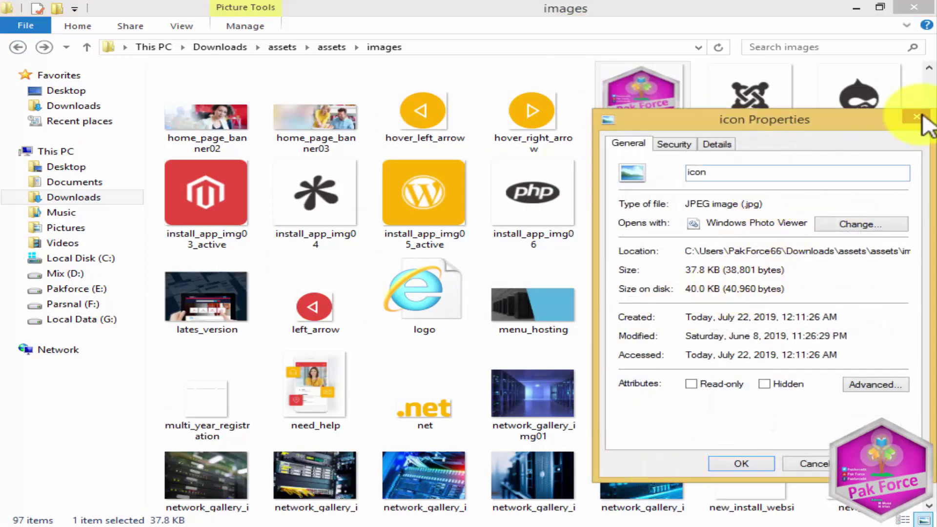
click(918, 117)
- In Notepad++, set the shortcut icon path to assets/images/icon.jpg and save index.html
click(387, 525)
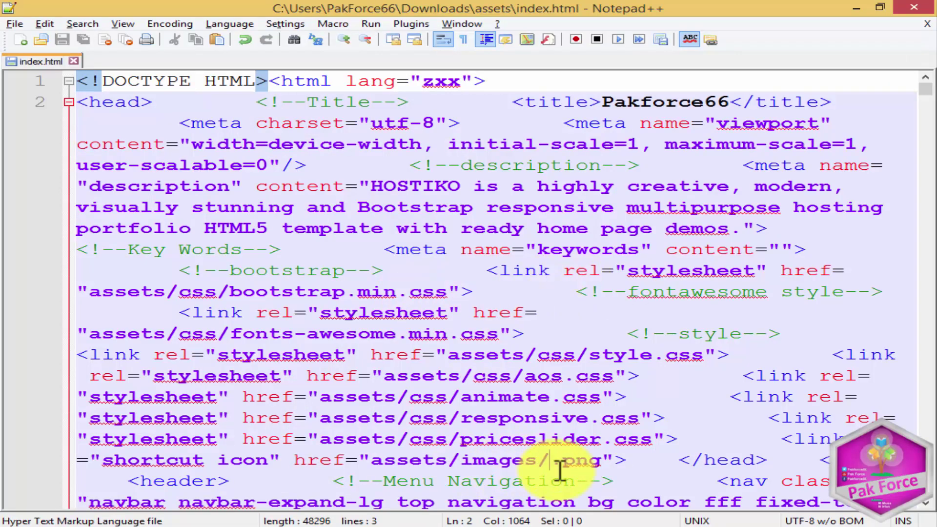
text(icon)
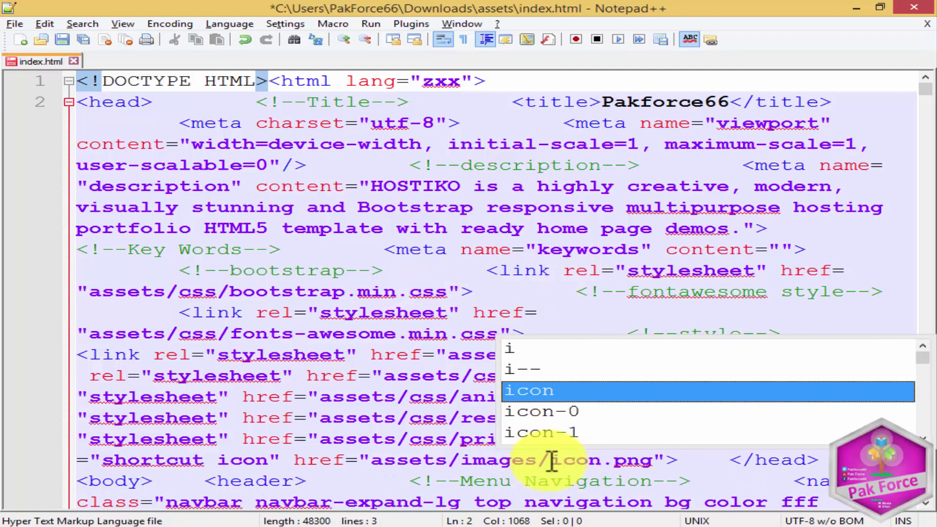
key(Return)
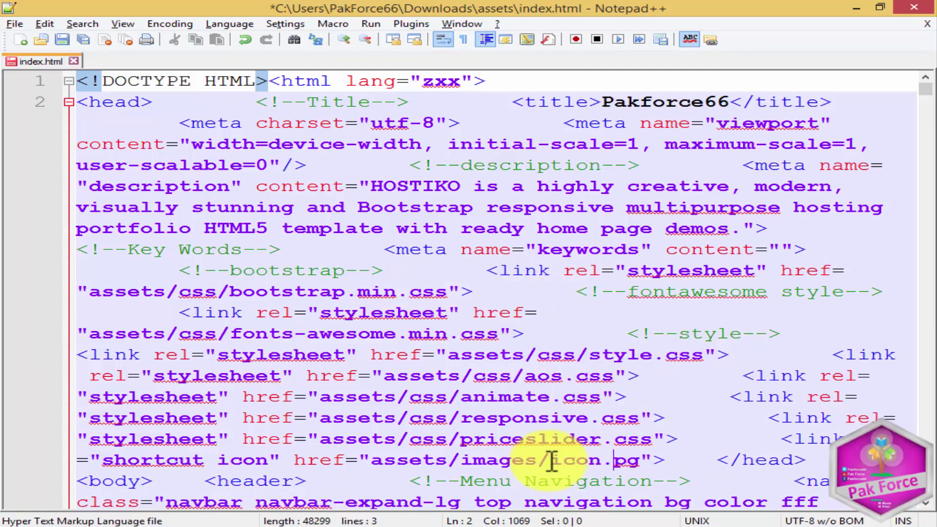
text(j)
key(ctrl+s)
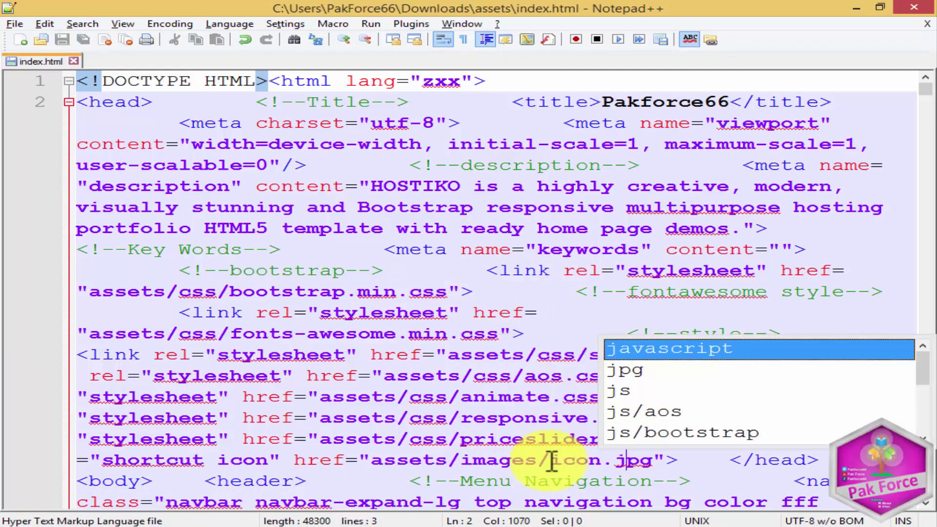
- Switch to the browser and reload the page to check the new tab icon and the header logo
key(alt+Tab)
key(F5)
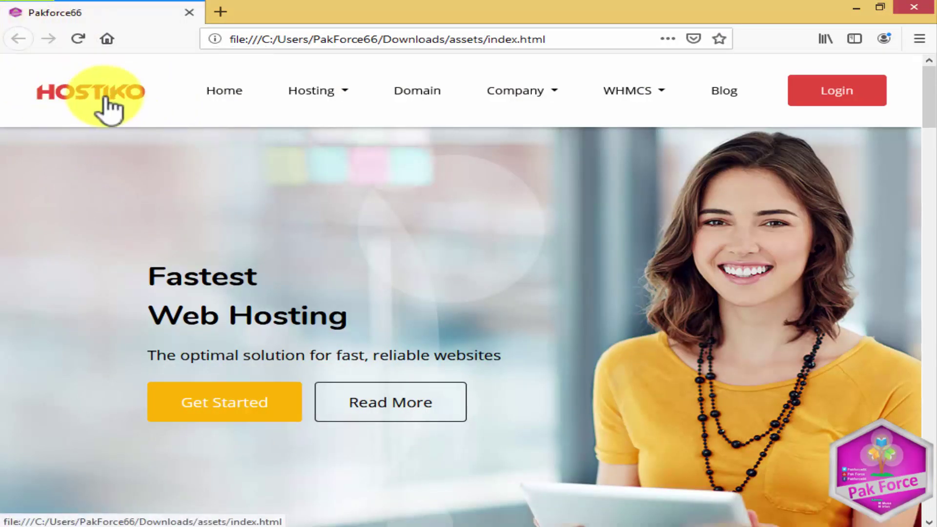
mouse_move(107, 176)
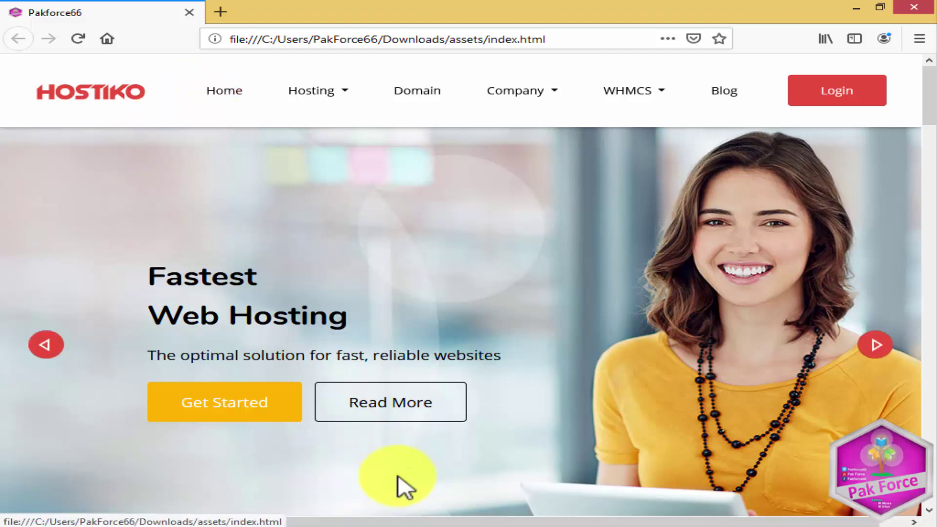
- Switch to Notepad++ and search index.html for "home"
key(alt+Tab)
key(ctrl+f)
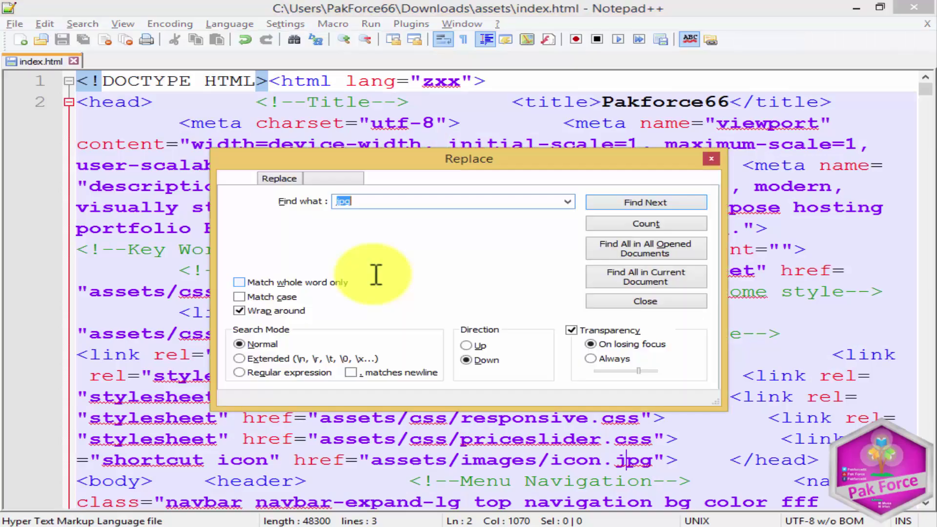
key(Return)
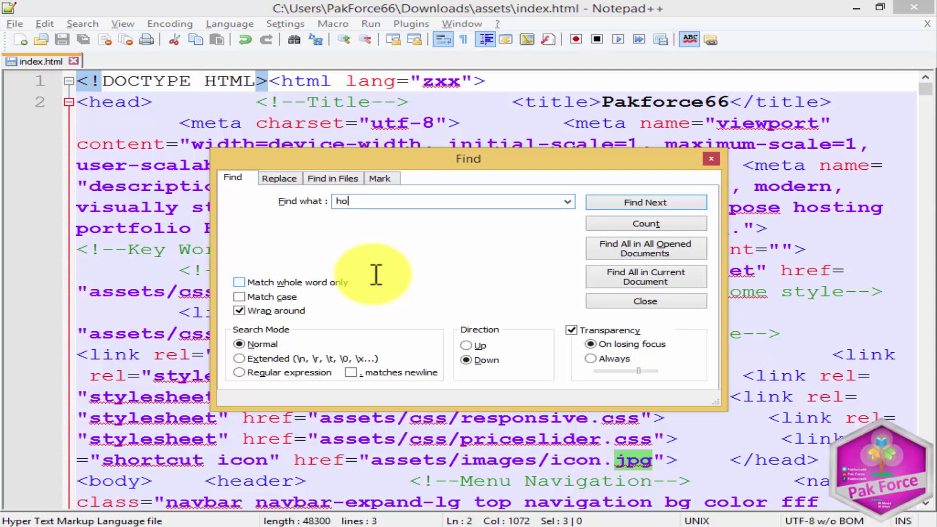
text(home)
key(Return)
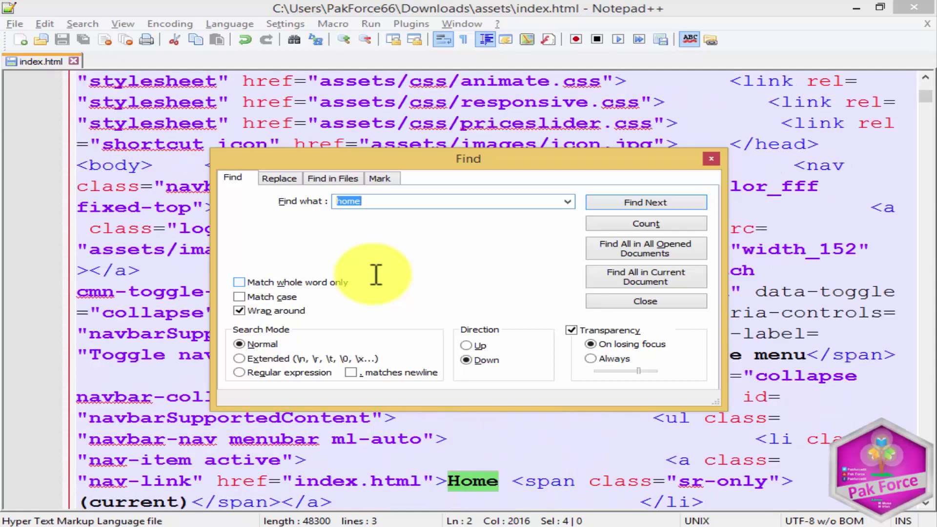
- Replace the Home link text in the navigation menu with "Pakforce" and save index.html
click(507, 485)
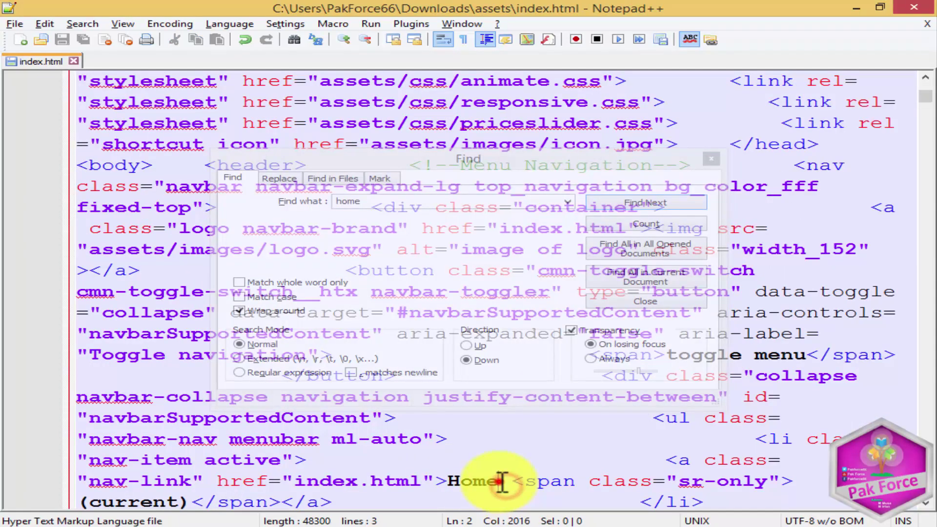
key(Delete)
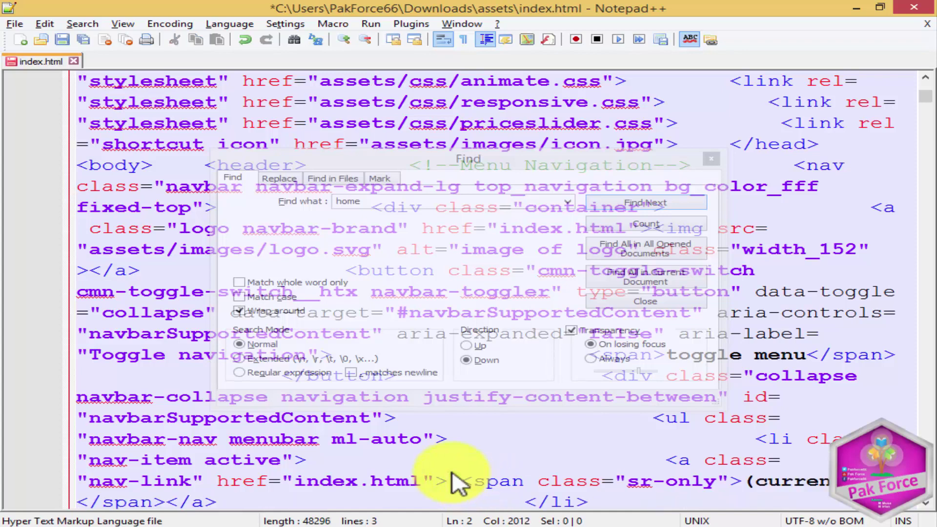
text(Pakforce)
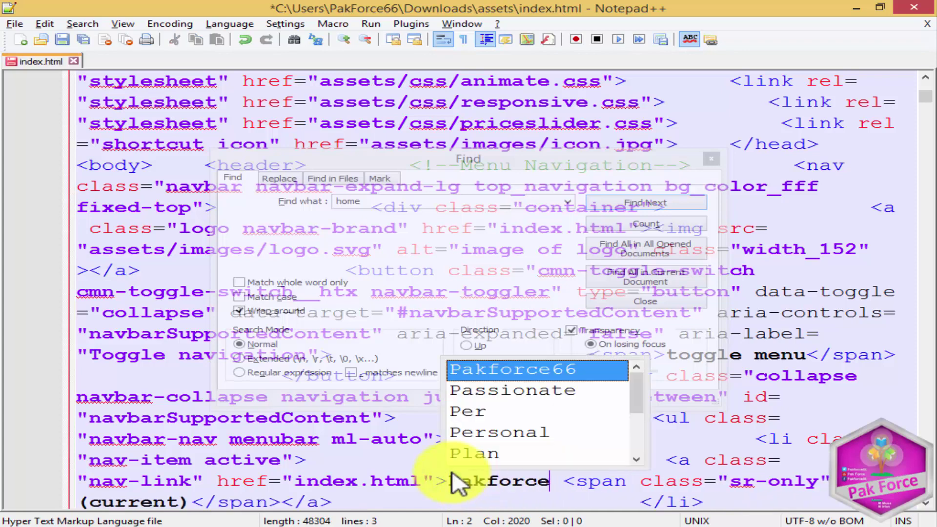
key(ctrl+s)
- Reload the page in the browser to check the renamed menu item, and close the Find window in Notepad++
key(alt+Tab)
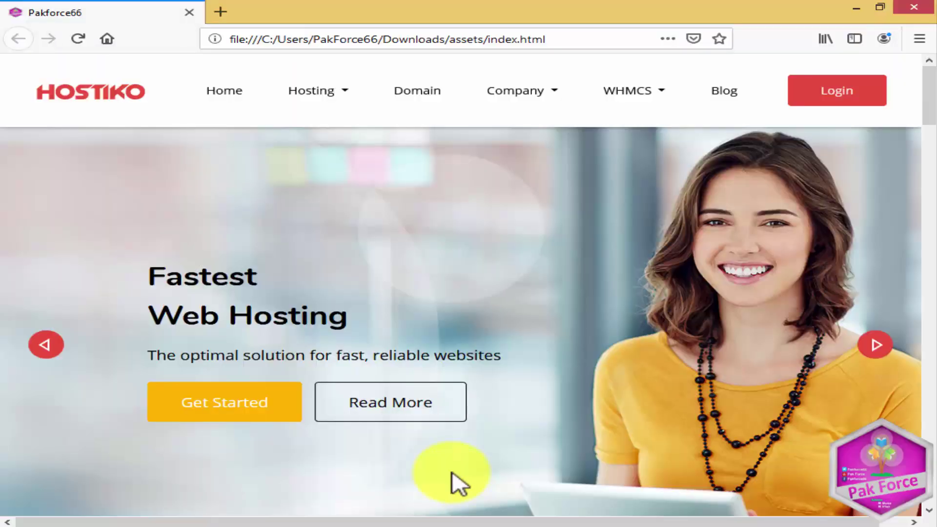
key(F5)
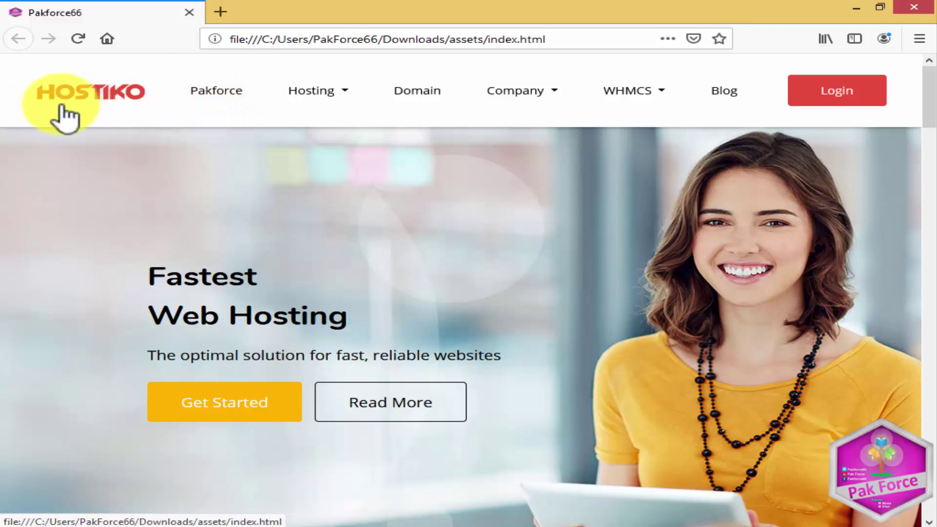
key(alt+Tab)
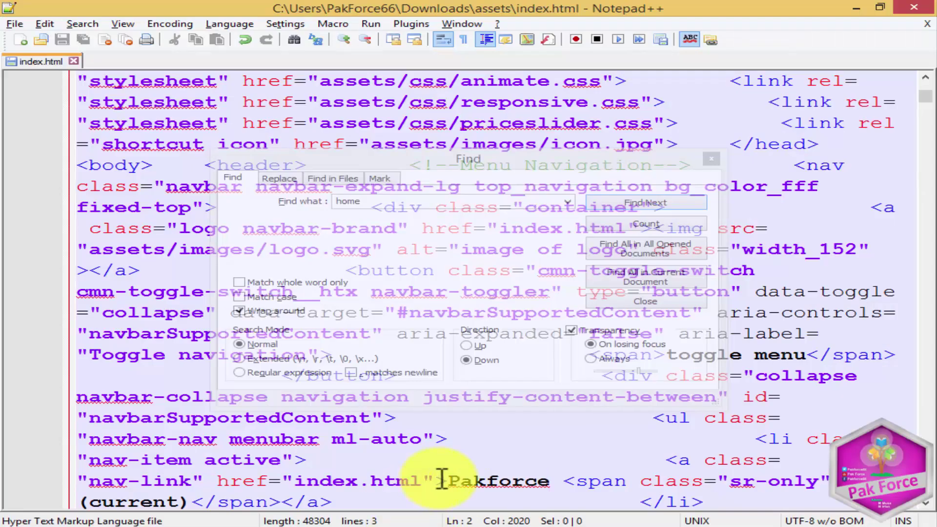
click(710, 158)
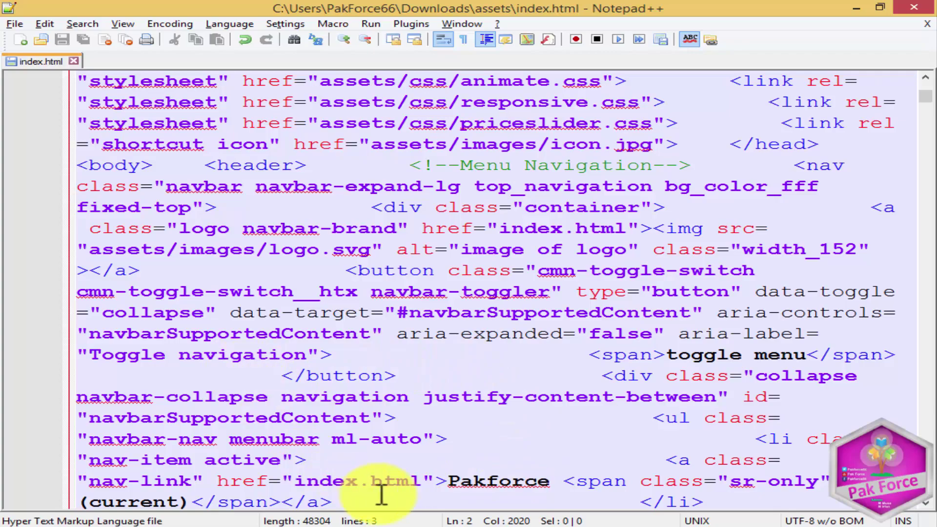
- In the browser, examine the page's header logo, banner heading, domain section and service section
click(238, 526)
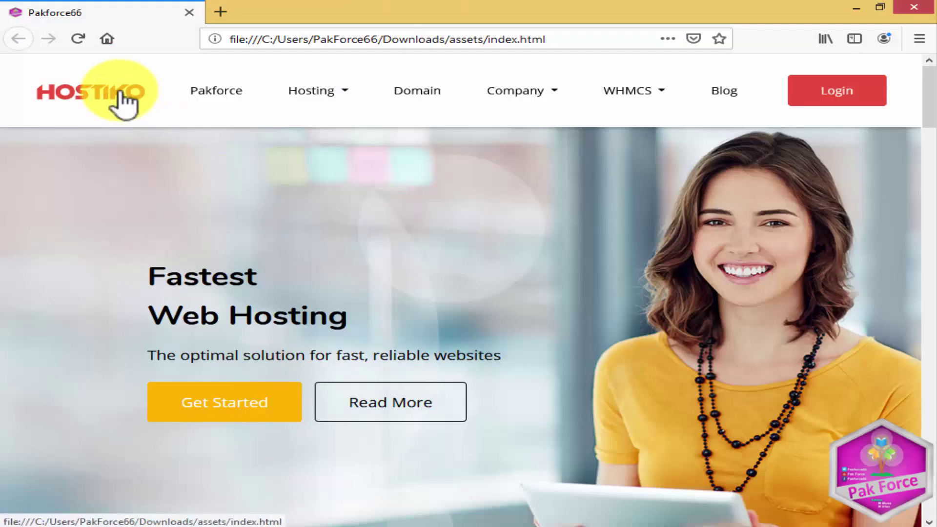
drag(131, 139, 199, 204)
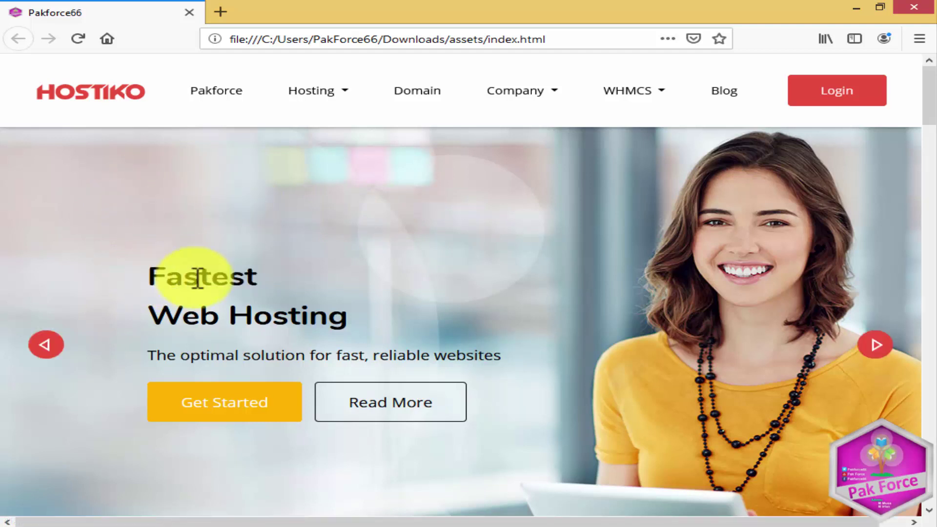
drag(200, 277, 387, 318)
drag(178, 268, 417, 281)
click(319, 268)
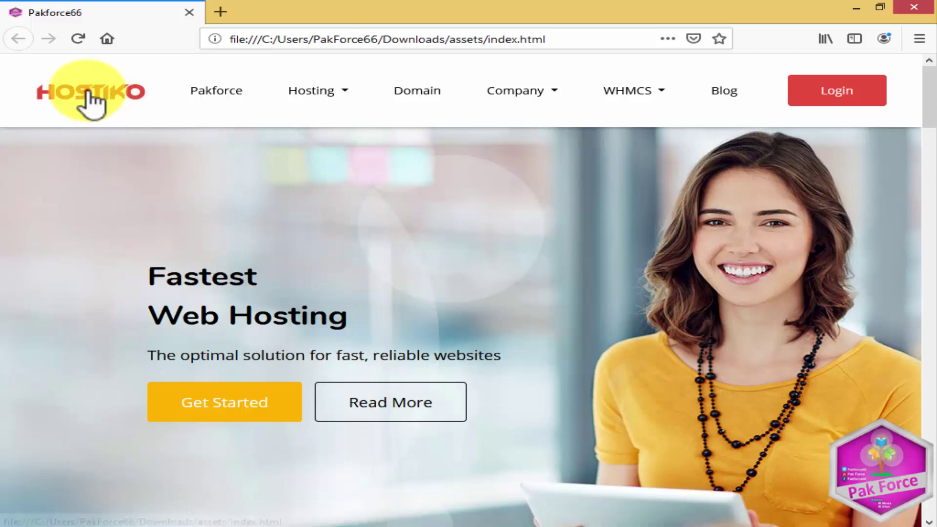
drag(89, 93, 701, 303)
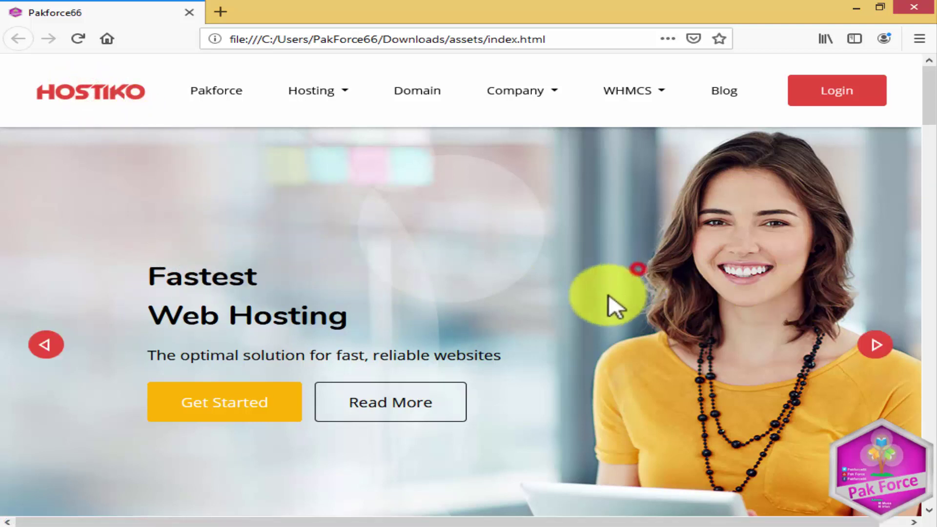
drag(612, 307, 492, 422)
scroll(428, 318, down, 20)
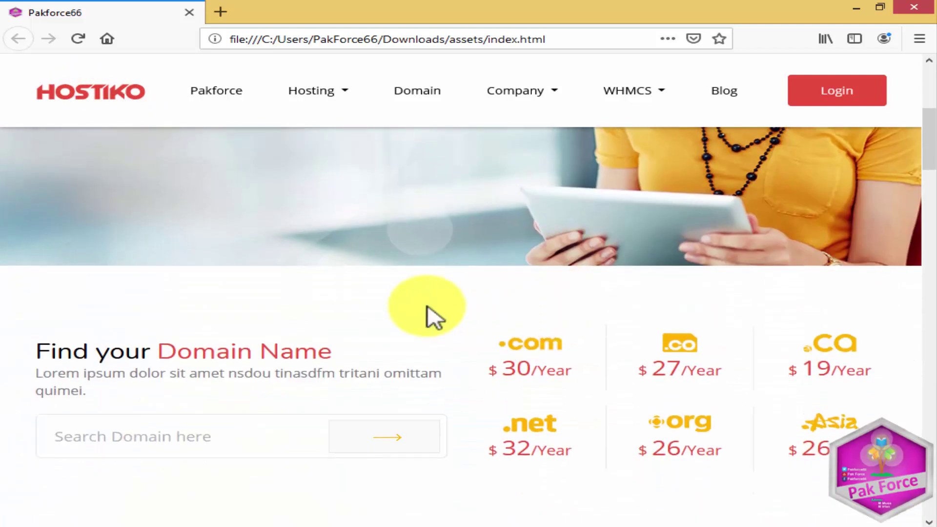
scroll(293, 351, down, 3)
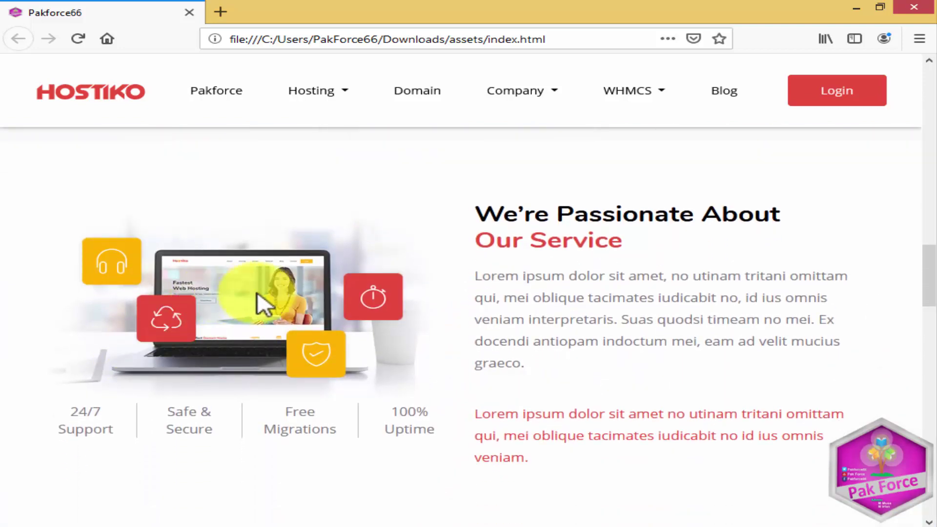
scroll(264, 332, up, 2)
click(240, 405)
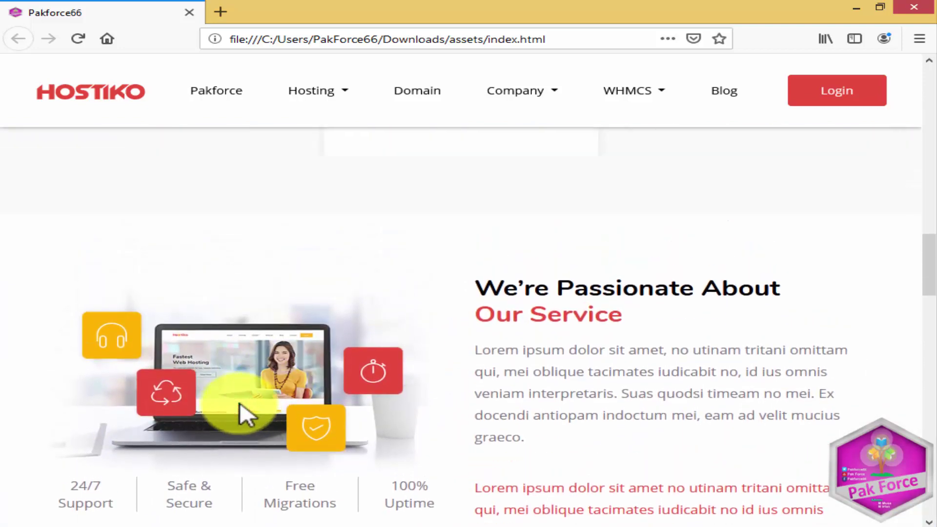
drag(240, 404, 161, 189)
scroll(161, 188, up, 10)
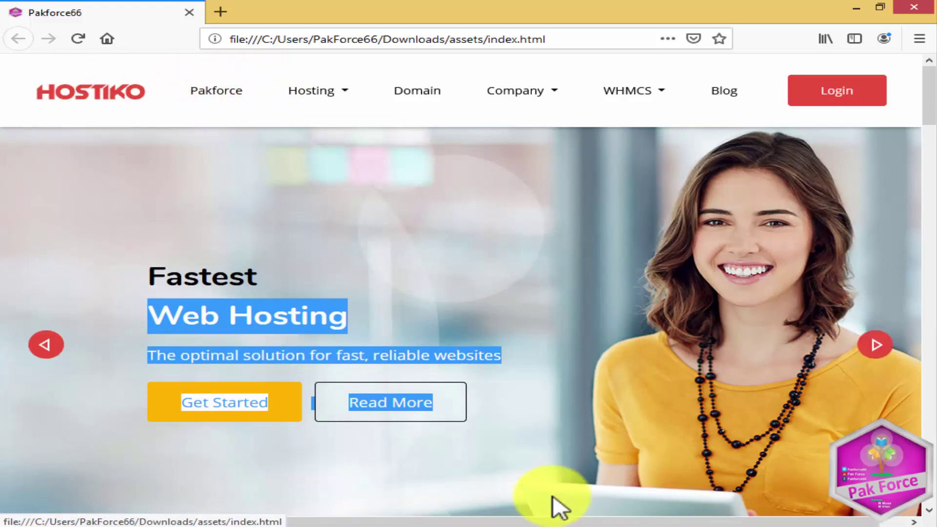
- In Notepad++, set the first navigation link's text back to "Home" in index.html
click(405, 524)
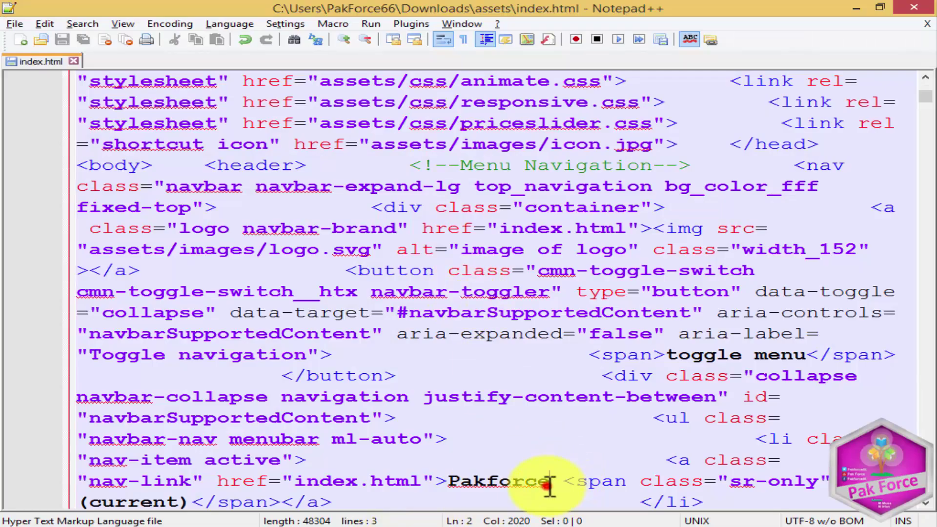
drag(549, 483, 461, 483)
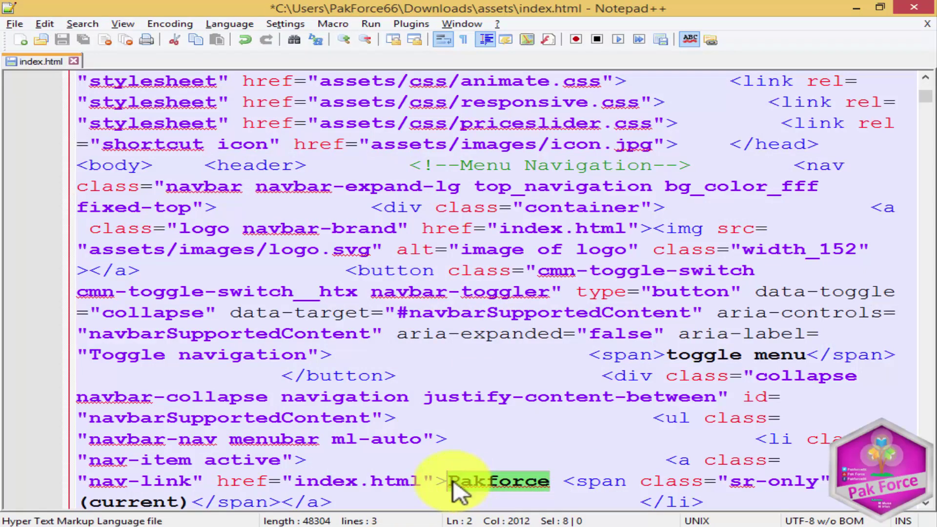
key(Delete)
text(Home)
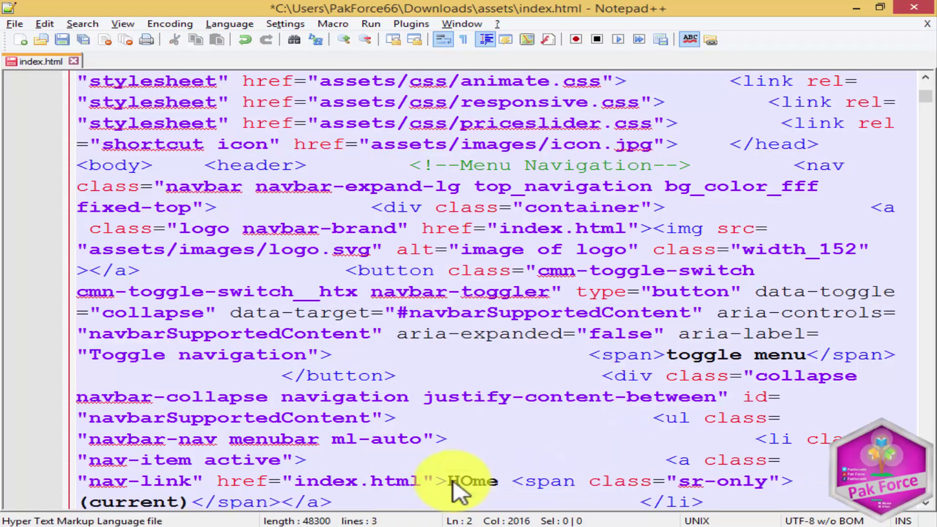
key(BackSpace)
key(BackSpace)
key(BackSpace)
text(ome)
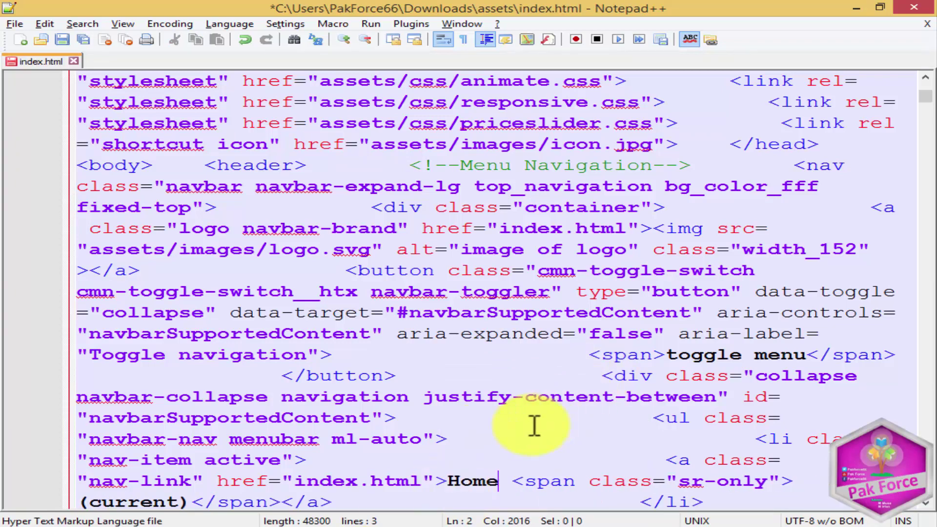
- Set the header logo's image source to assets/images/icon.jpg and save index.html
scroll(534, 426, up, 1)
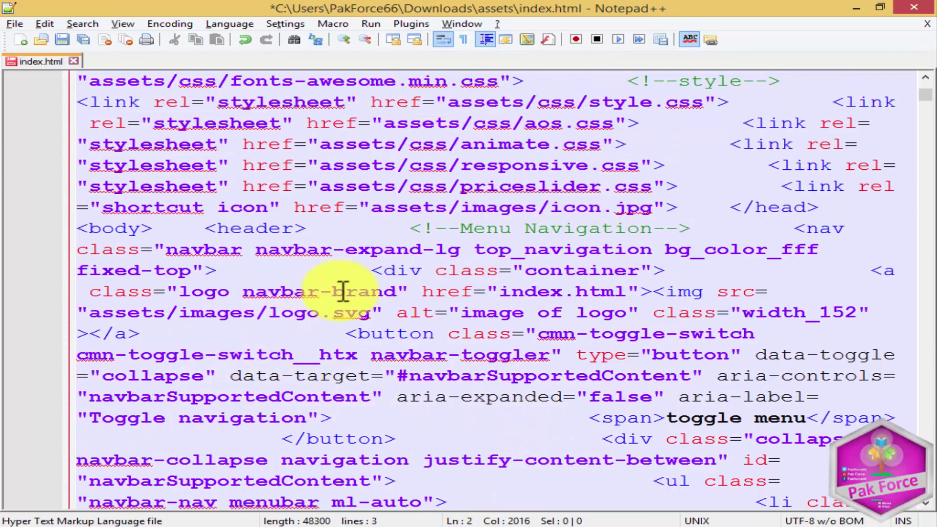
click(169, 313)
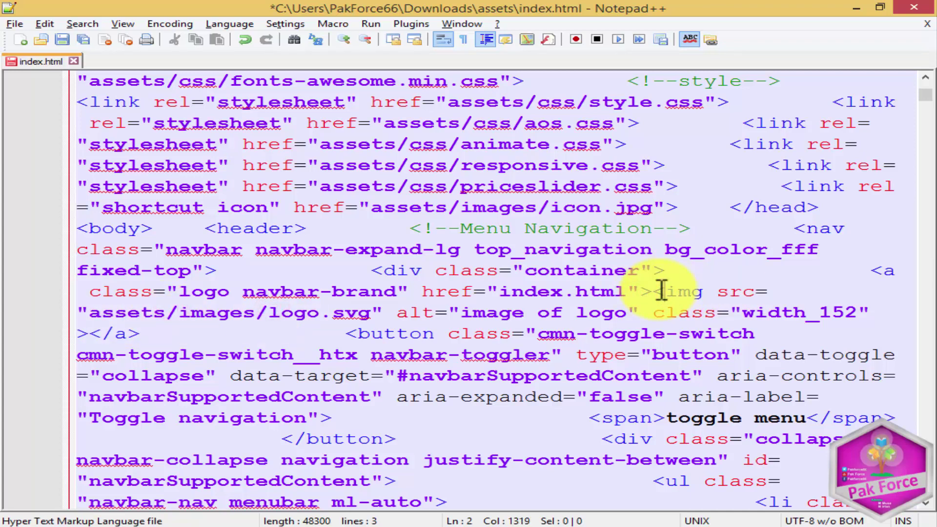
drag(661, 300, 89, 333)
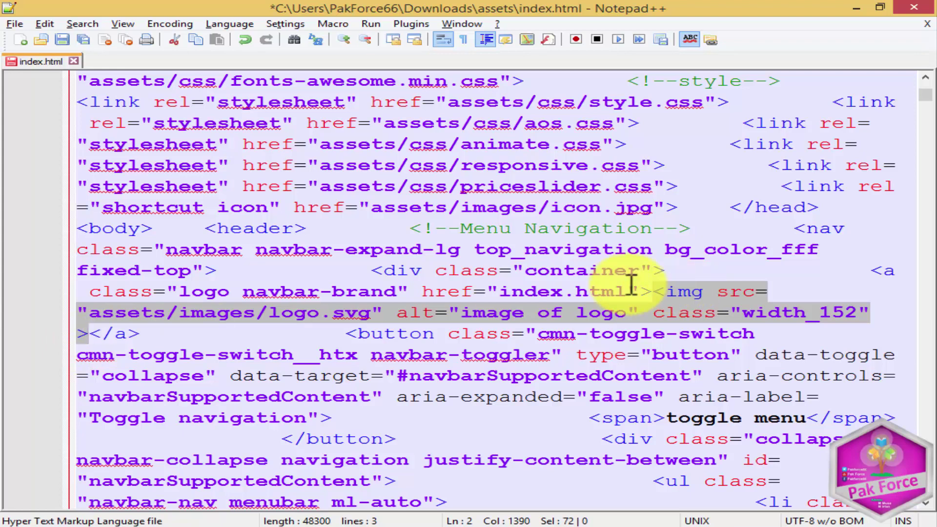
click(741, 292)
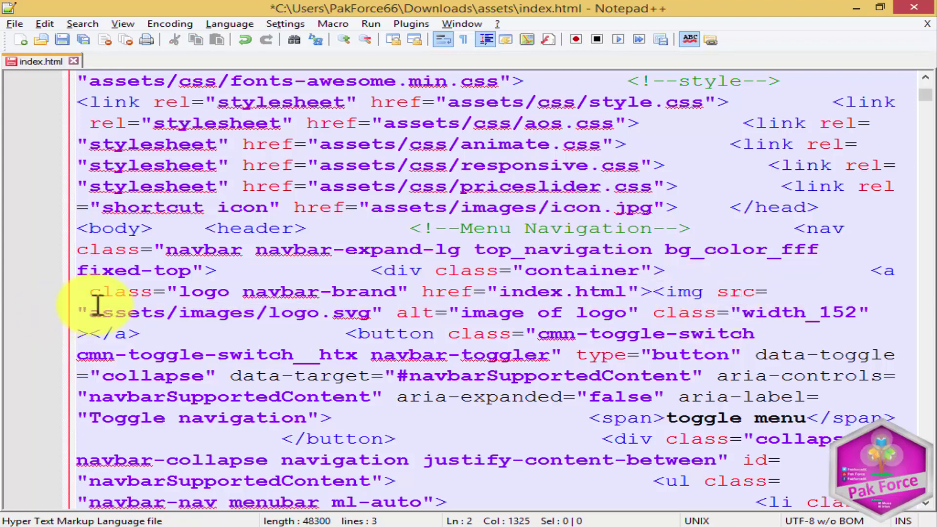
drag(317, 315, 274, 316)
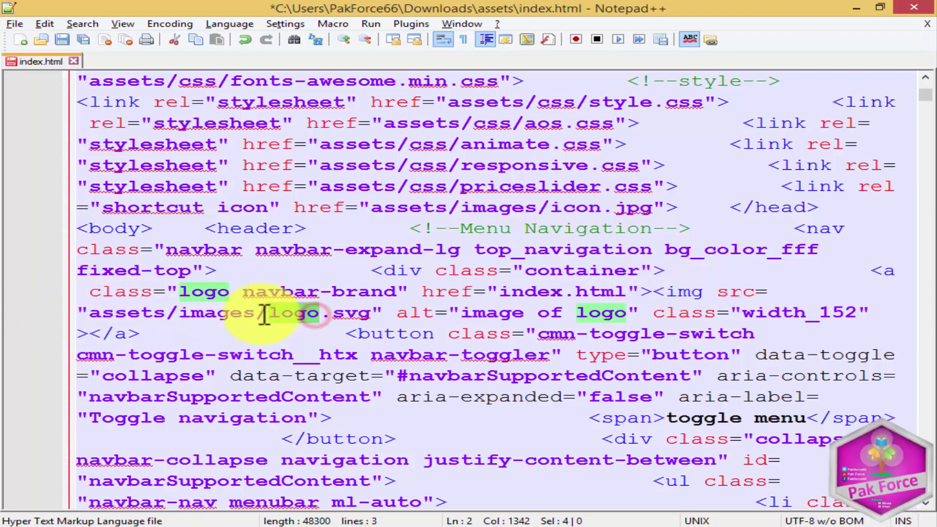
key(Delete)
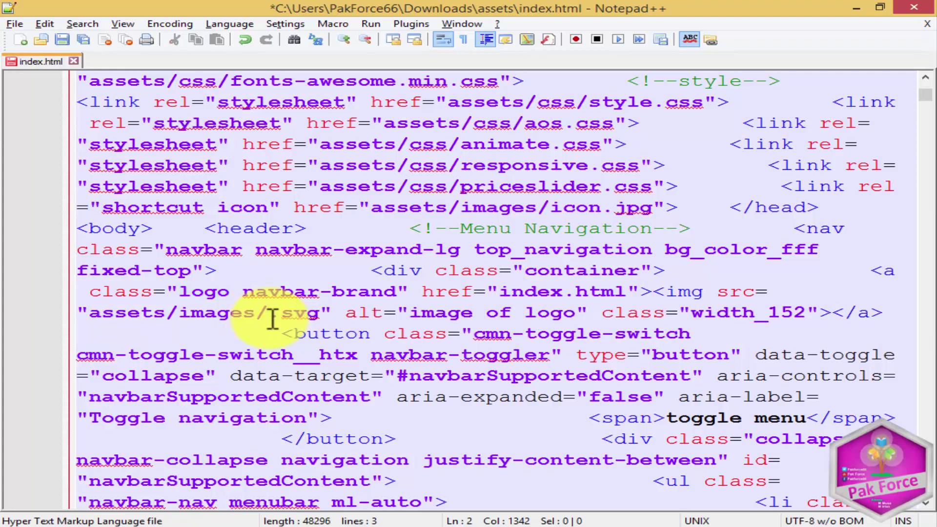
text(icon)
key(Escape)
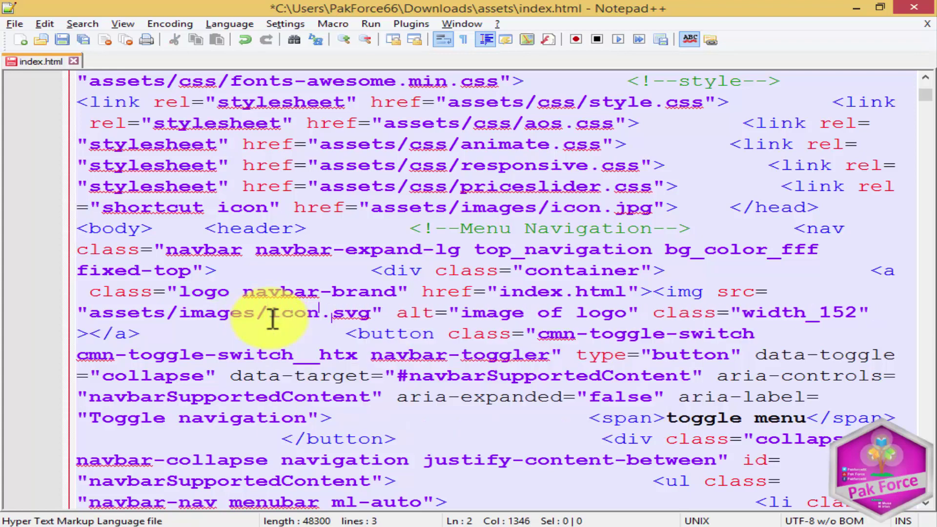
key(BackSpace)
key(BackSpace)
key(BackSpace)
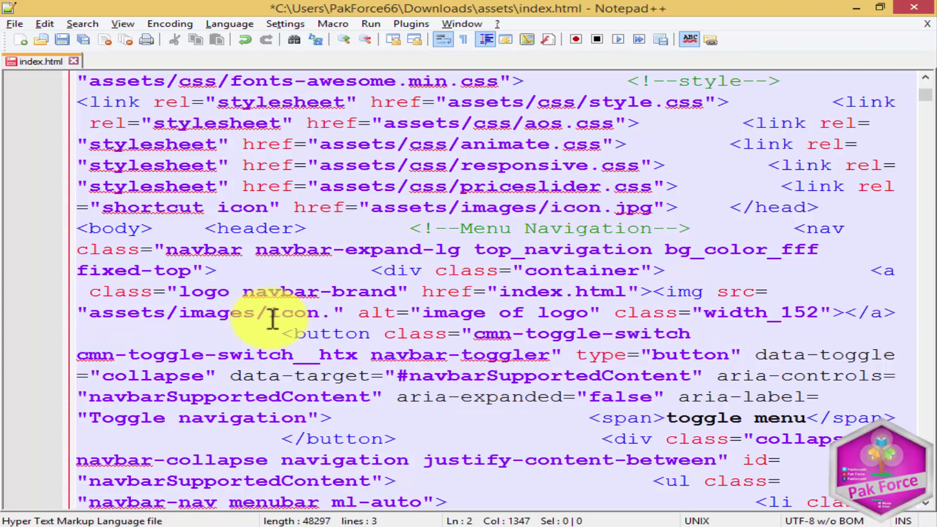
text(jpg)
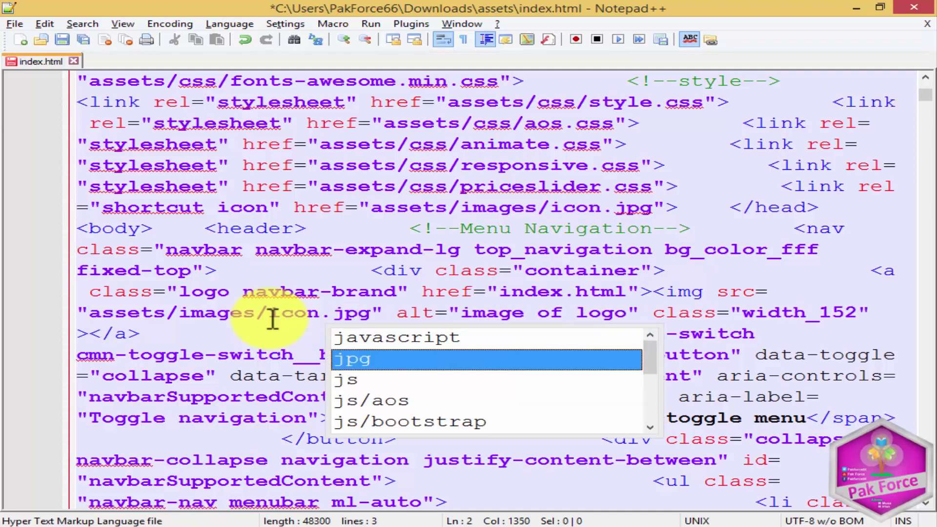
key(ctrl+s)
- Switch to the browser and check the page's header for the new logo and the Home menu item
key(alt+Tab)
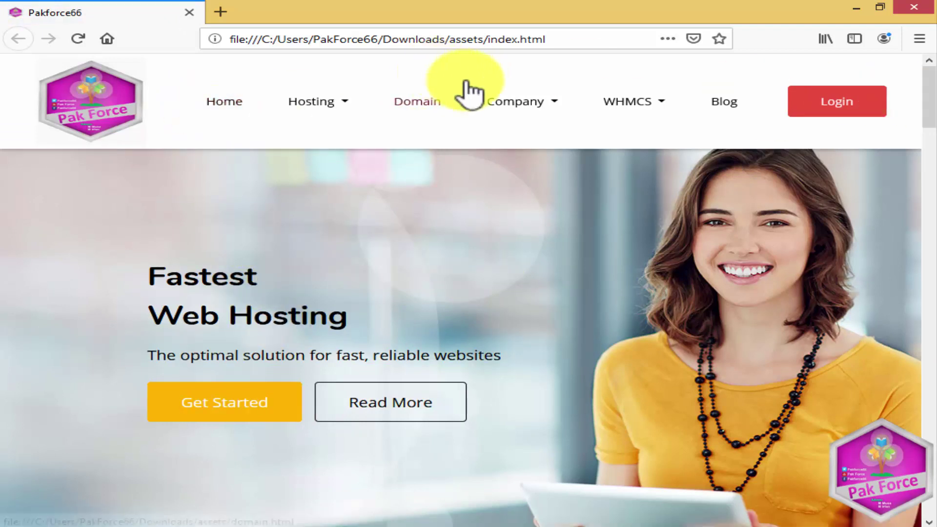
mouse_move(295, 134)
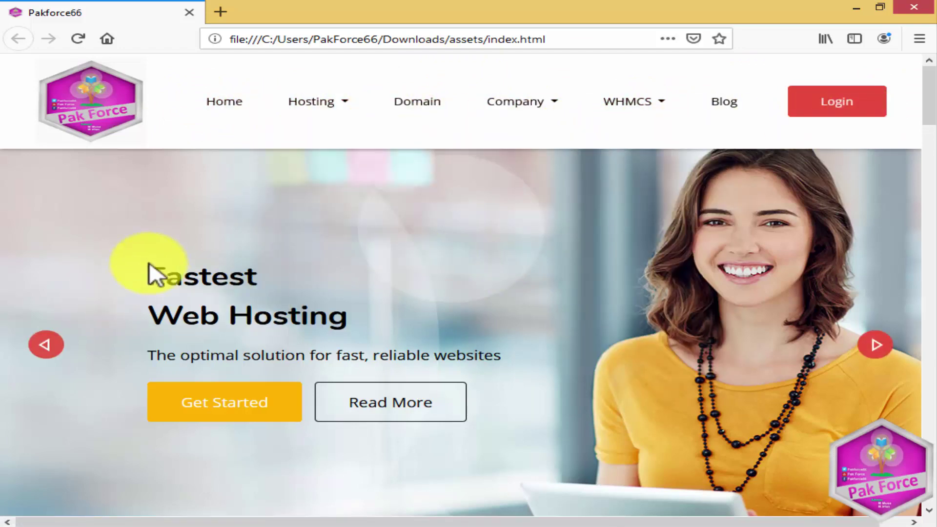
drag(155, 279, 335, 299)
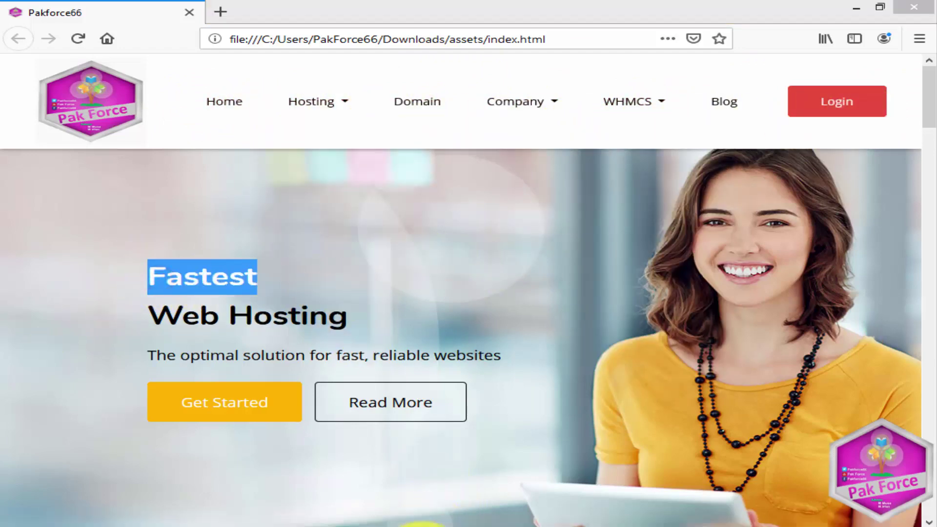
key(alt+Tab)
key(ctrl+f)
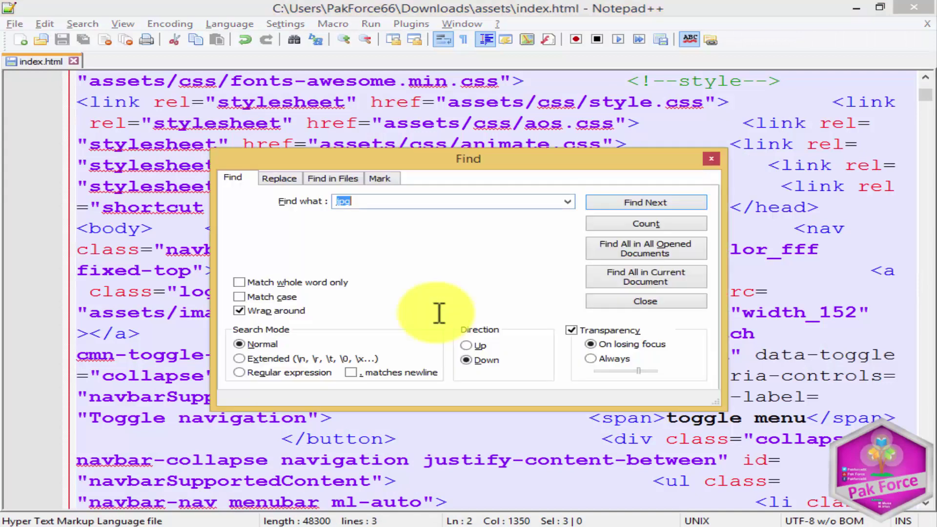
click(710, 159)
scroll(415, 498, down, 3)
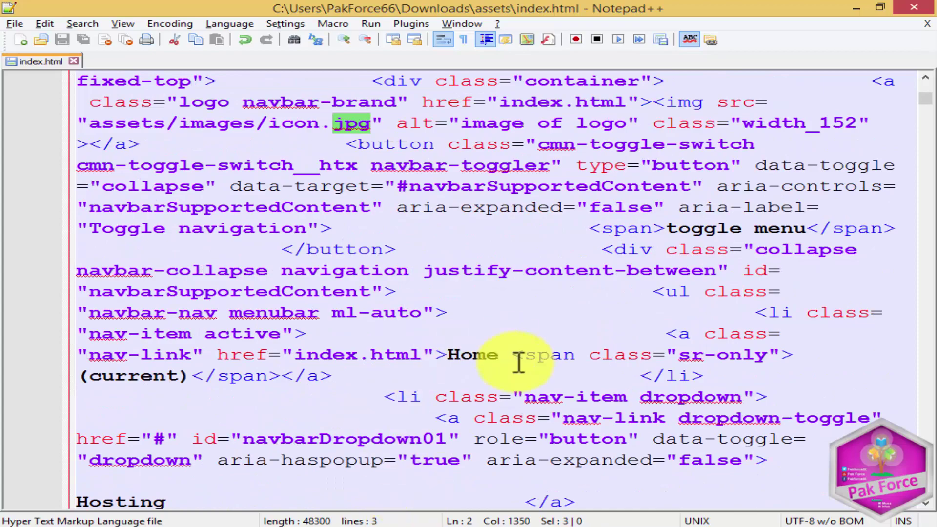
key(alt+Tab)
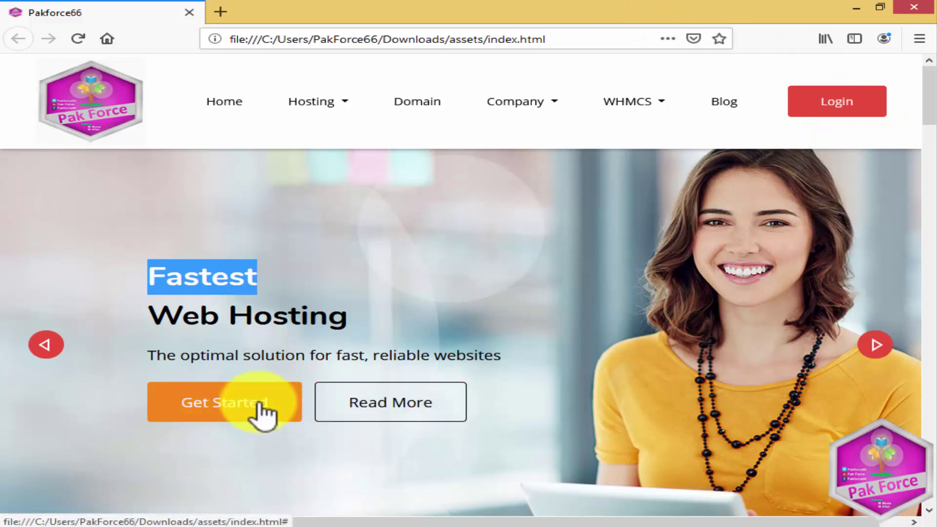
click(488, 259)
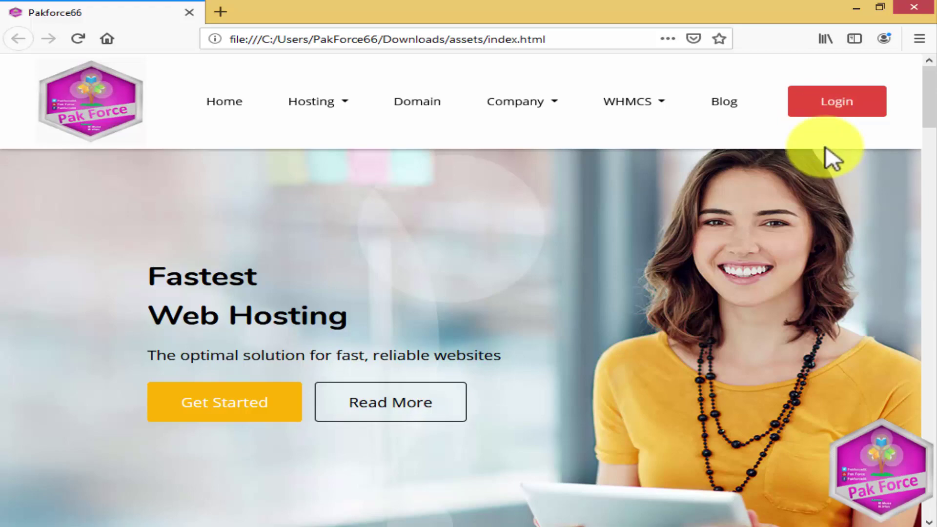
- In Notepad++, search index.html for "login" and select the Login button's whole anchor tag
key(alt+Tab)
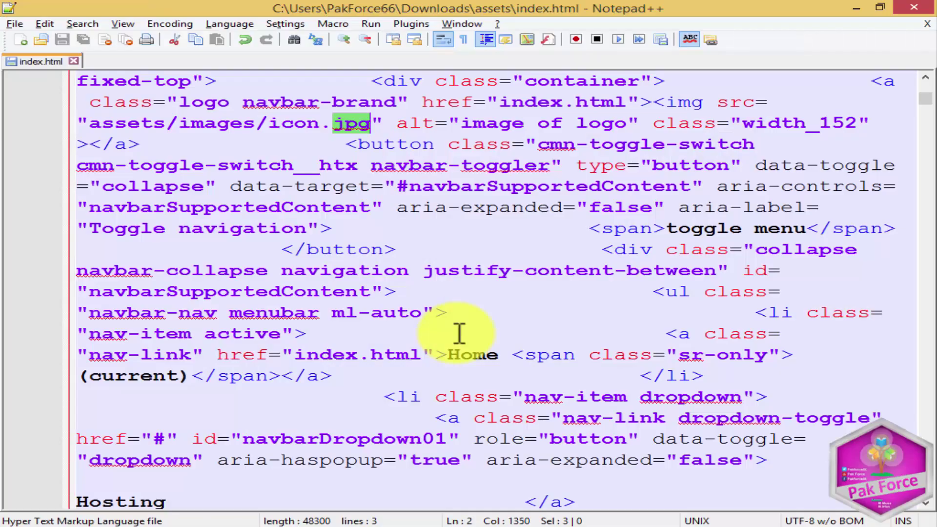
key(ctrl+f)
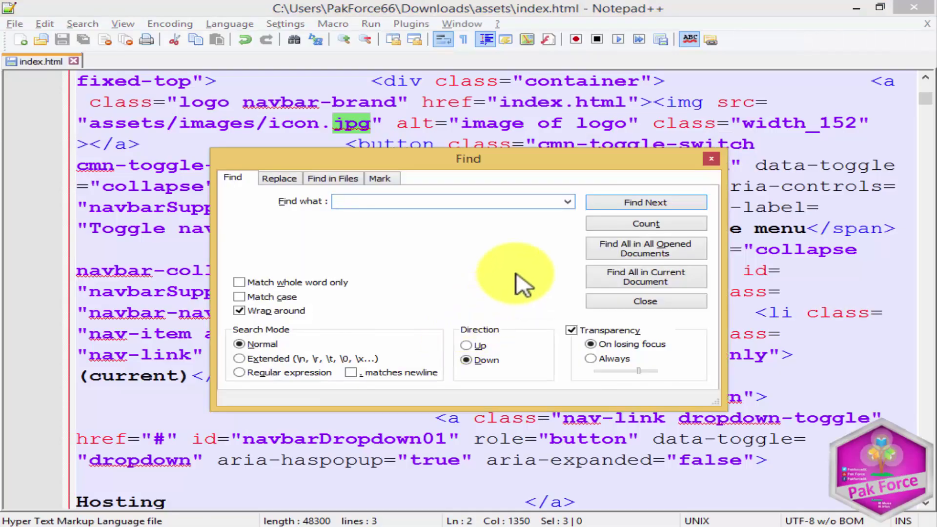
key(Return)
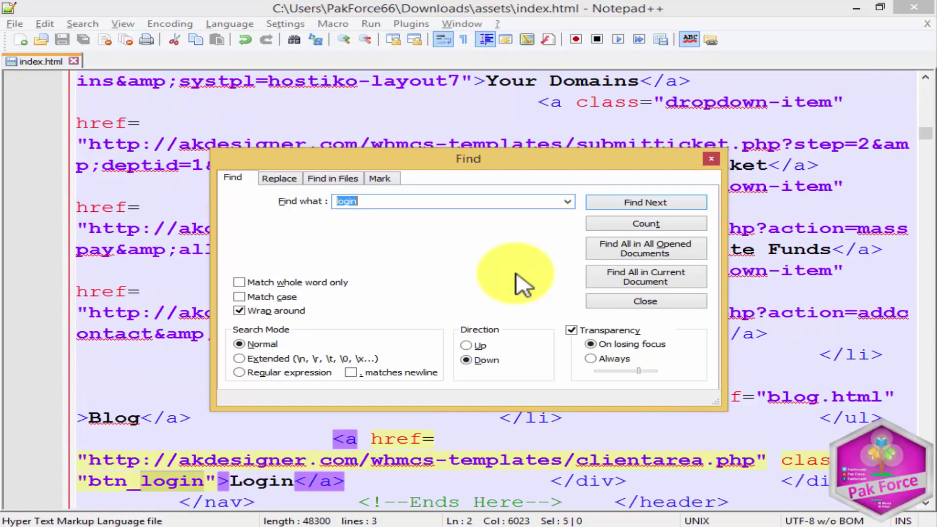
click(243, 480)
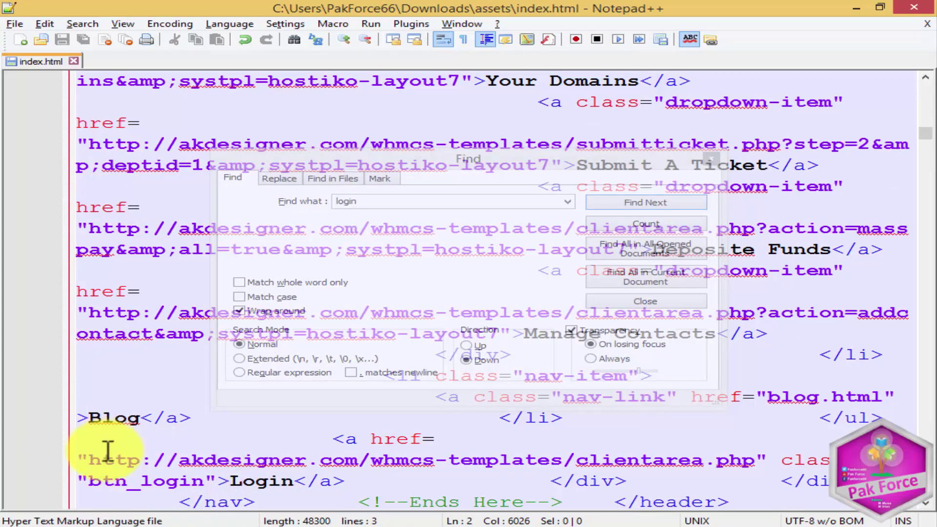
drag(333, 438, 346, 480)
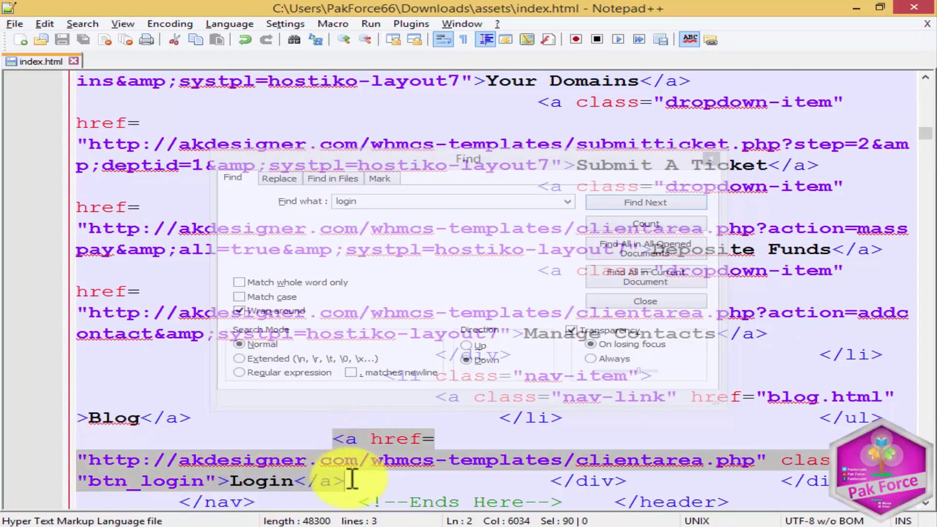
click(348, 482)
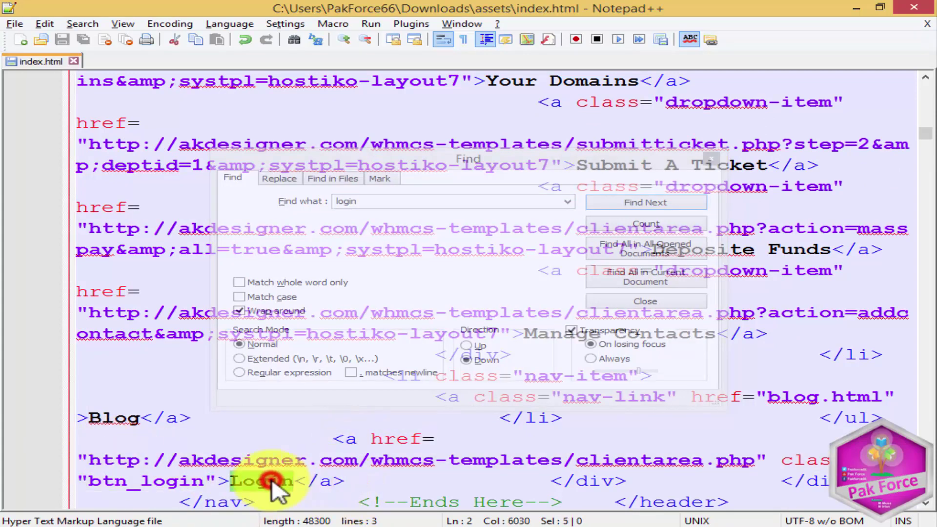
triple_click(272, 480)
click(711, 159)
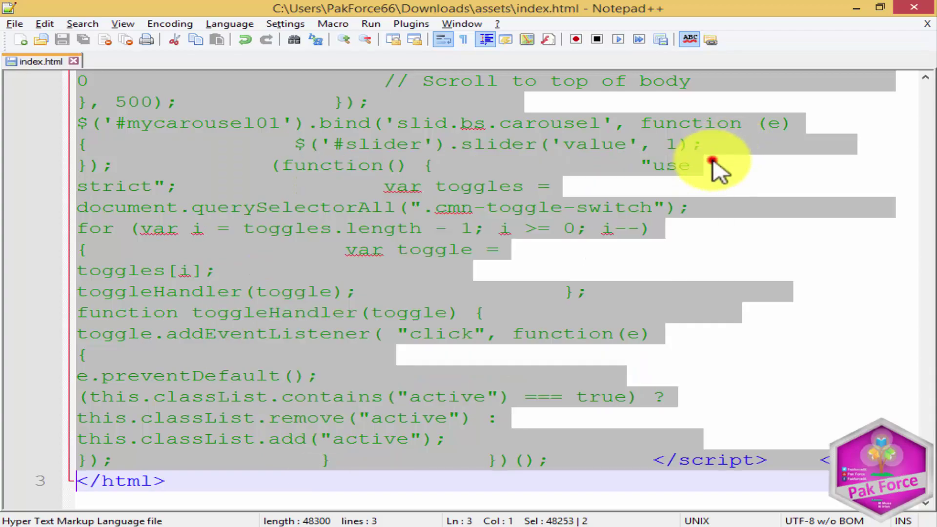
scroll(314, 359, up, 5)
click(303, 274)
scroll(299, 282, up, 5)
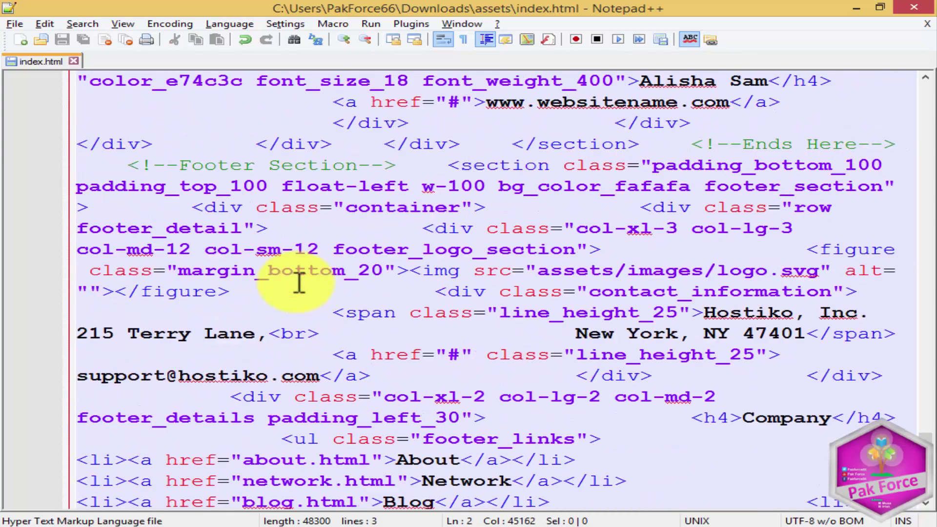
scroll(299, 282, up, 8)
- Find "login" in index.html again and copy the Login link's class name, btn_login
key(ctrl+f)
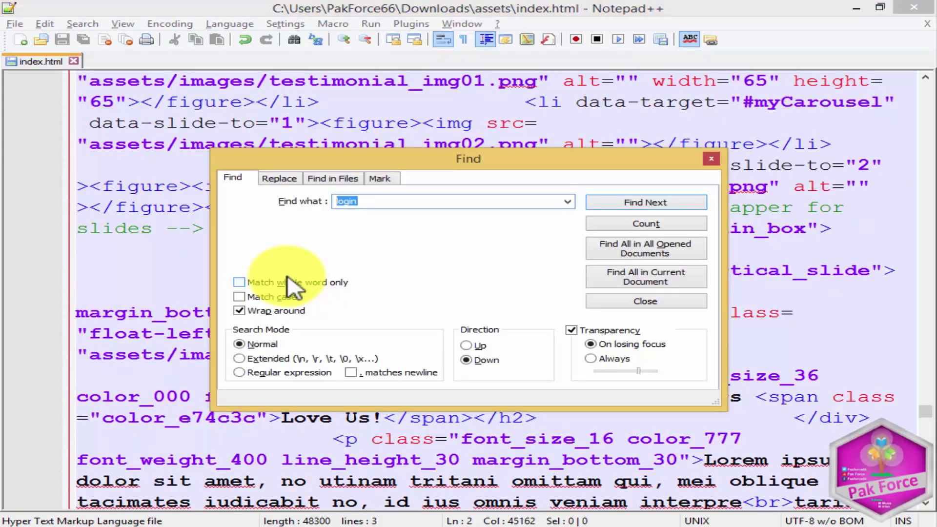
key(Return)
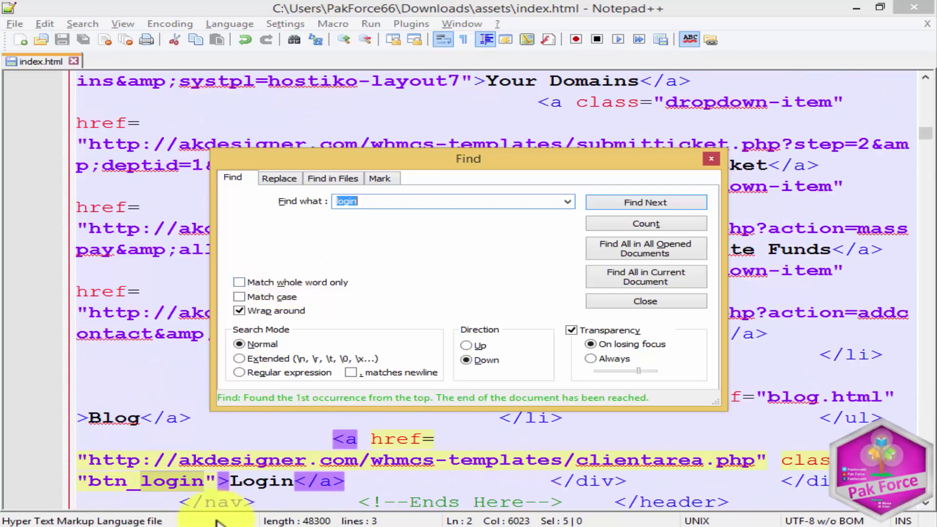
click(244, 461)
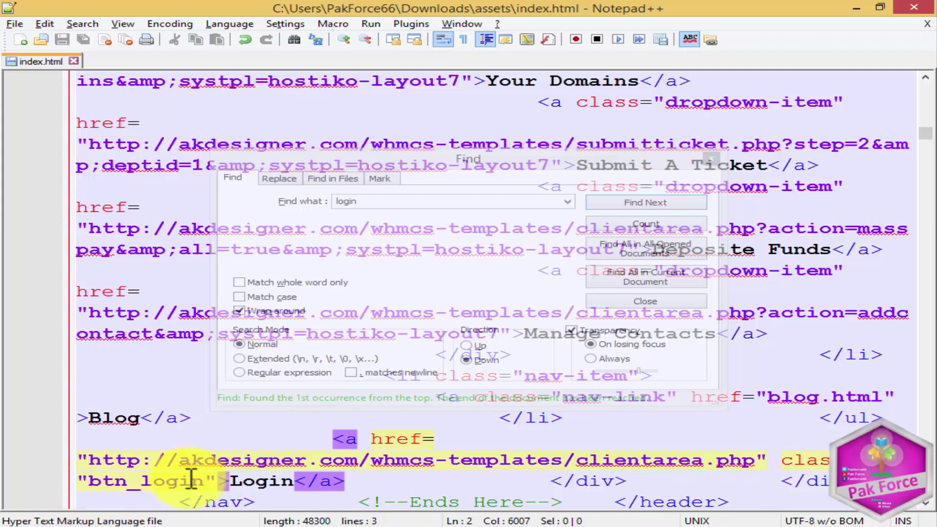
drag(206, 481, 96, 484)
key(ctrl+c)
right_click(97, 484)
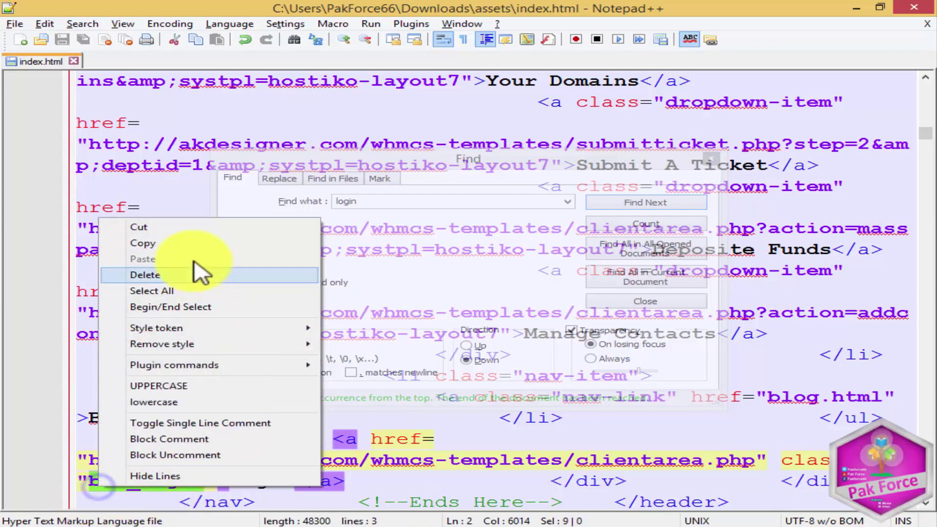
click(151, 243)
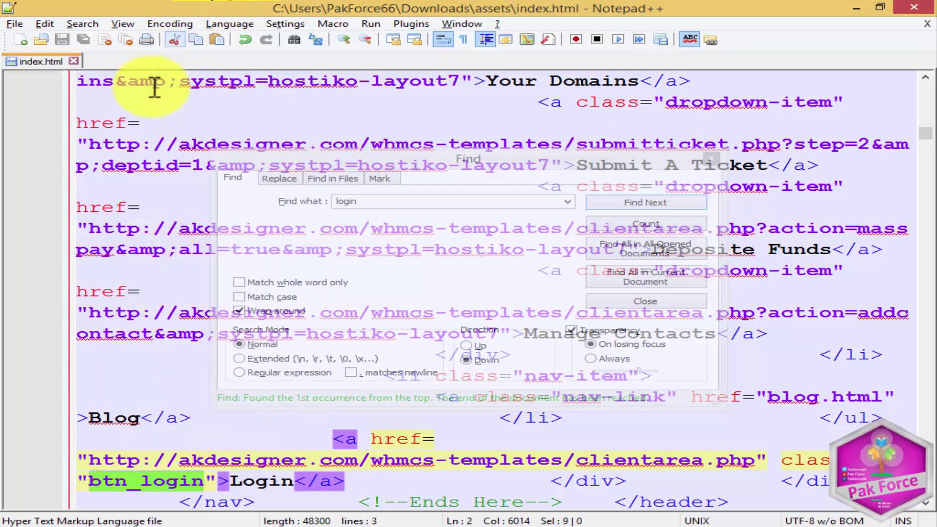
click(713, 160)
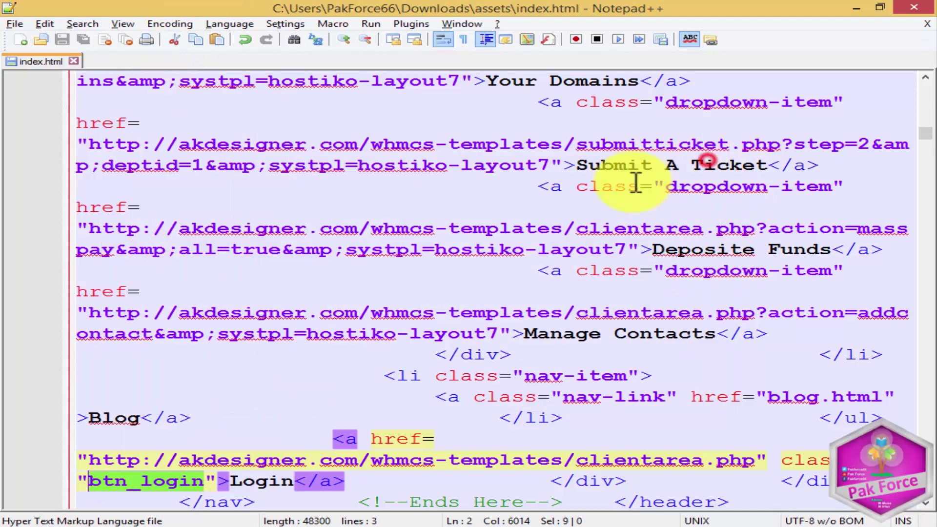
- Switch to File Explorer, return from the images folder to Downloads, and open the assets folder there
click(856, 8)
click(857, 9)
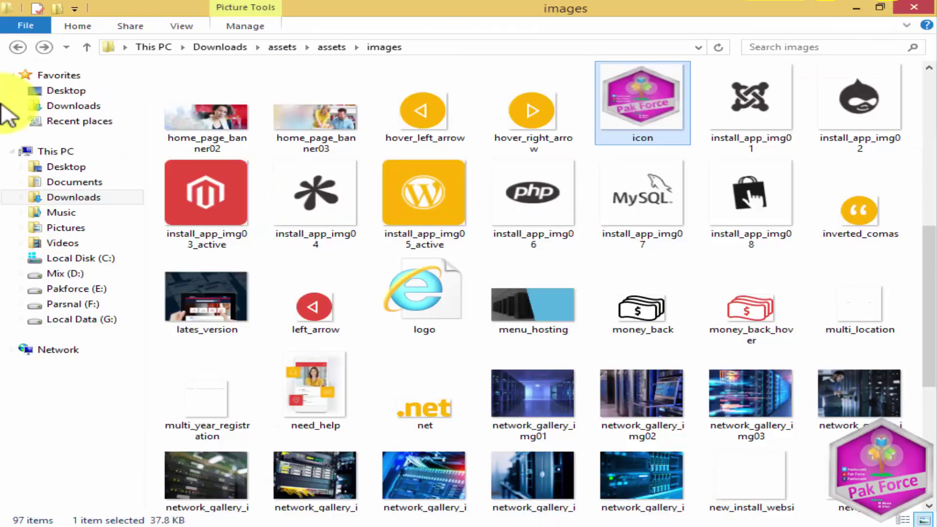
click(27, 47)
click(26, 47)
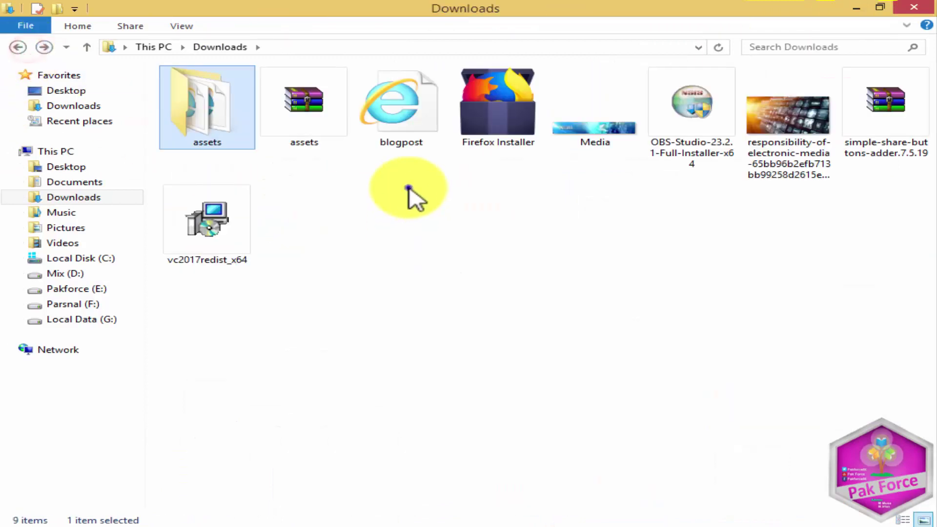
right_click(423, 188)
click(451, 245)
double_click(214, 135)
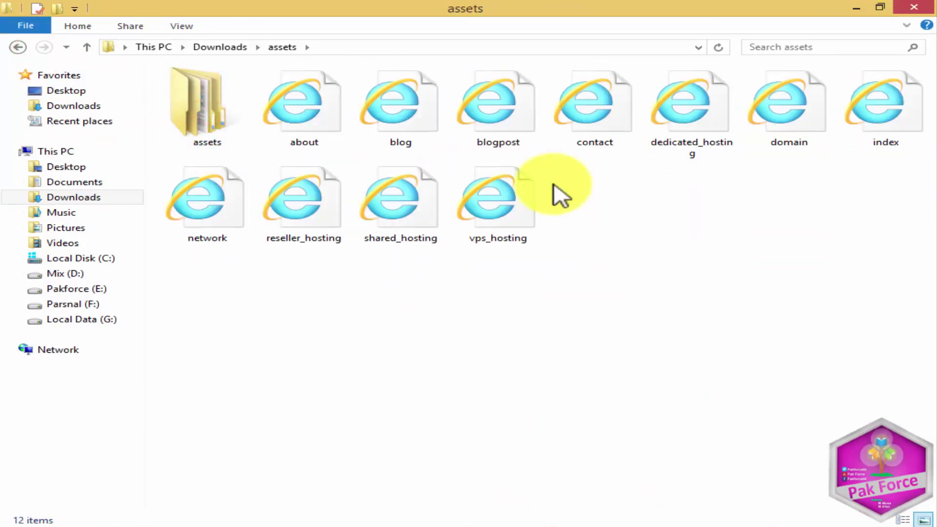
- Look into the inner assets folder, and go back to view the site's page files in the outer one
double_click(178, 114)
click(176, 111)
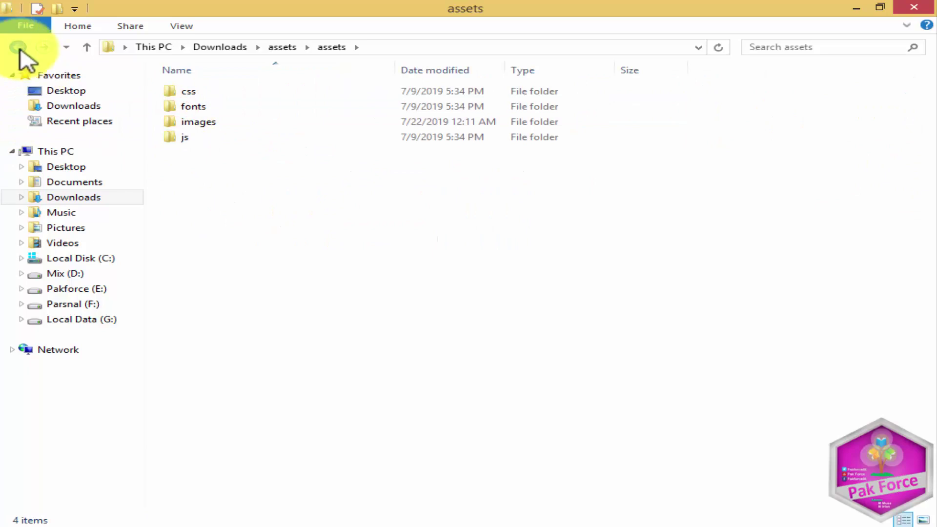
click(17, 48)
drag(192, 261, 917, 92)
click(814, 169)
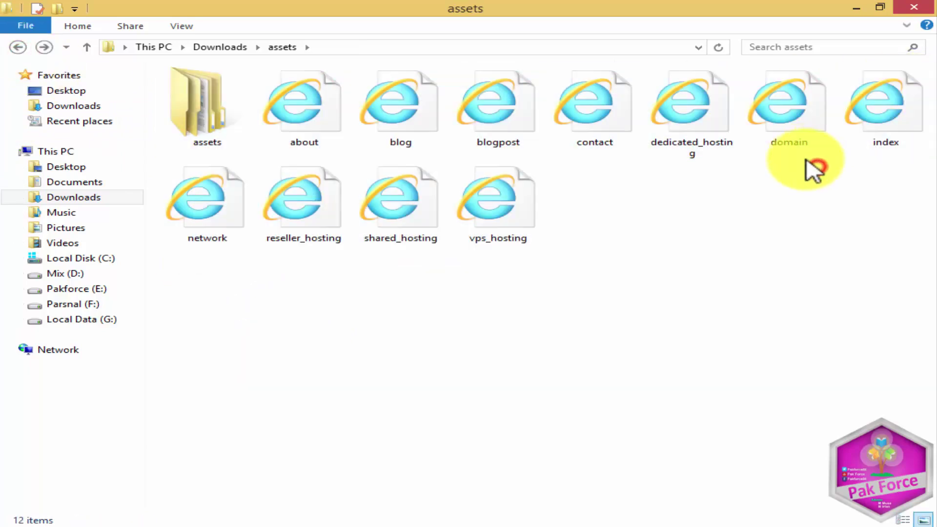
- Open the style file from the inner assets folder's css subfolder in Notepad++
double_click(200, 111)
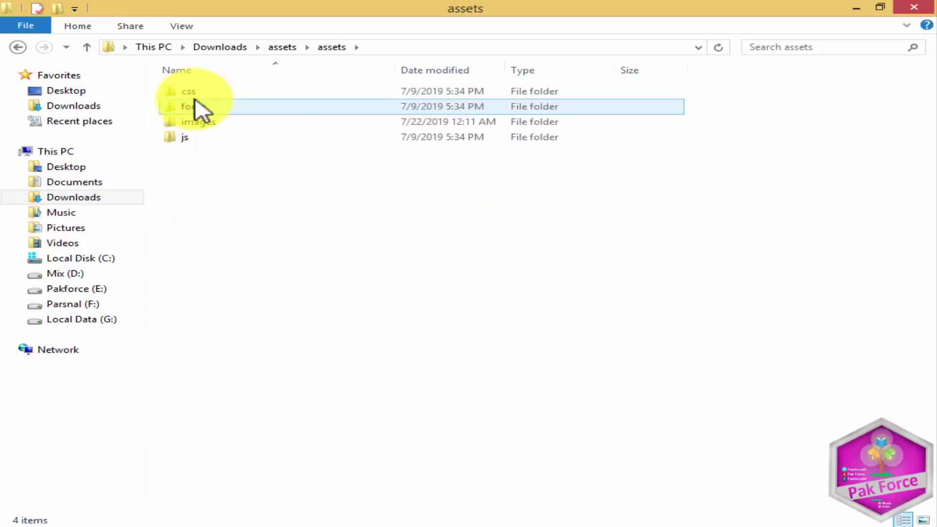
double_click(196, 93)
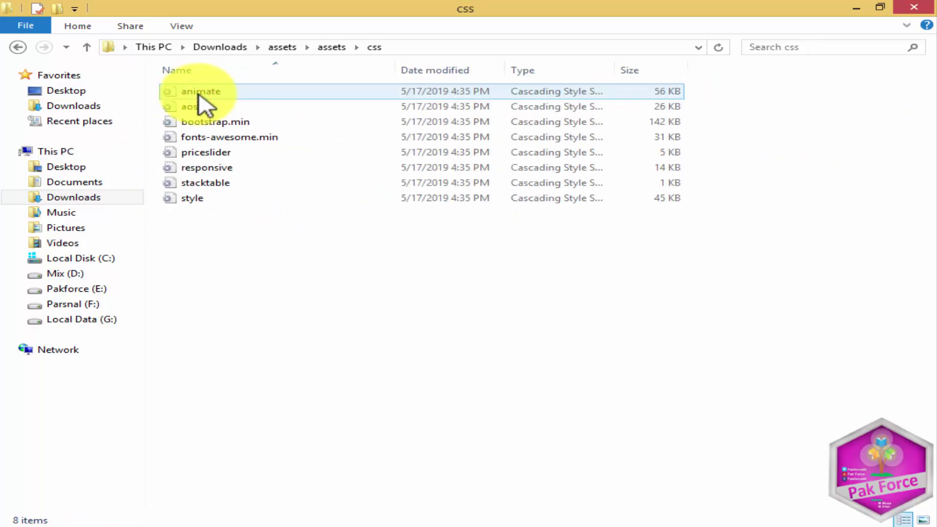
click(193, 198)
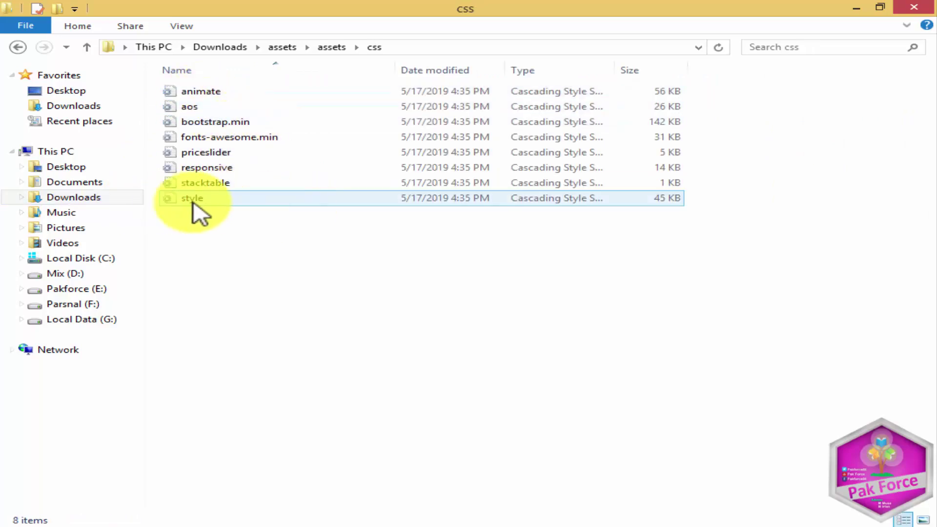
right_click(224, 201)
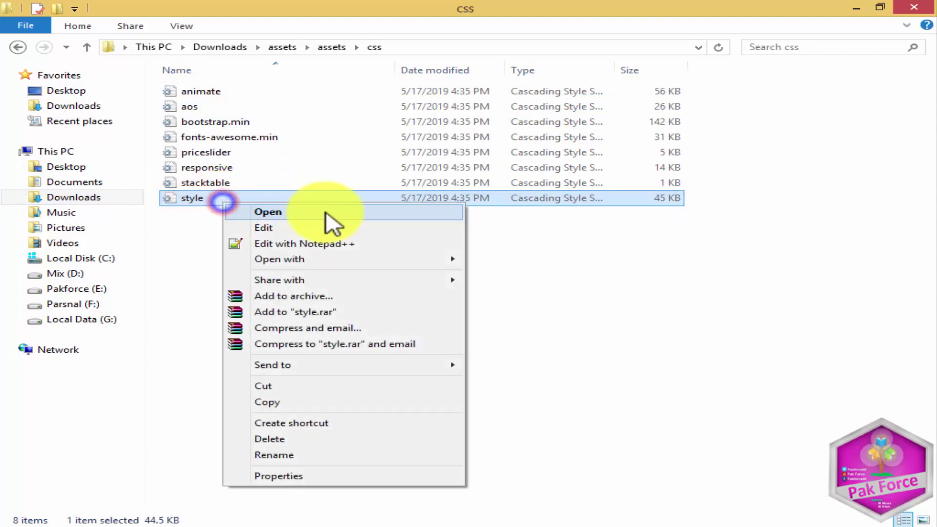
click(295, 243)
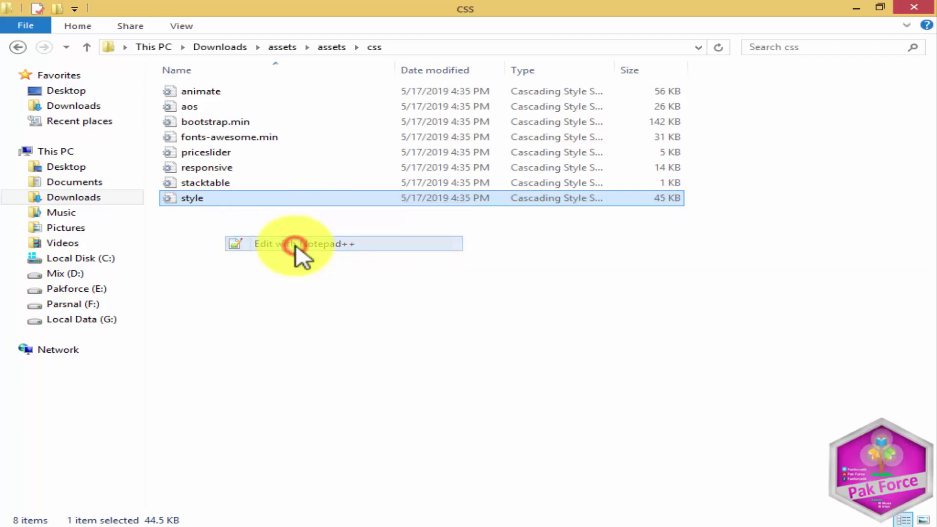
- Search style.css for the copied class name btn_login to locate the Login button's style rule
scroll(341, 359, down, 9)
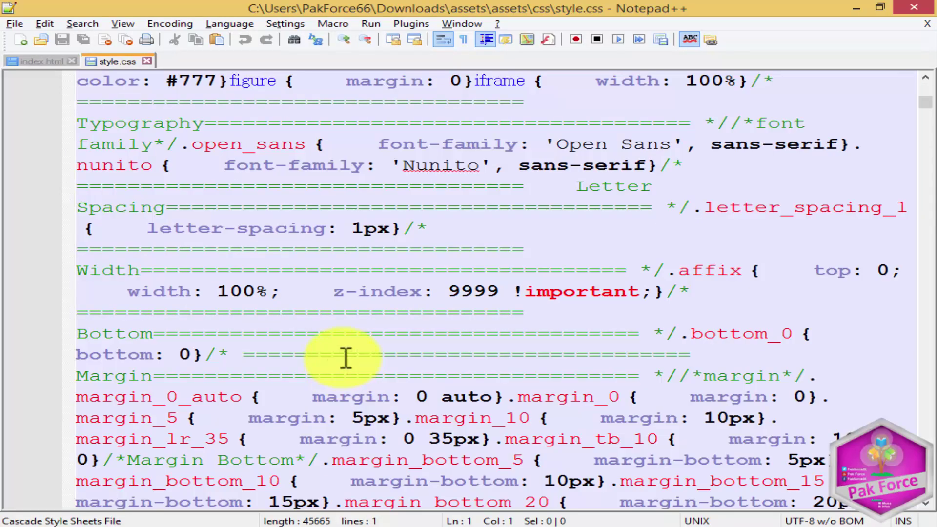
scroll(345, 363, down, 4)
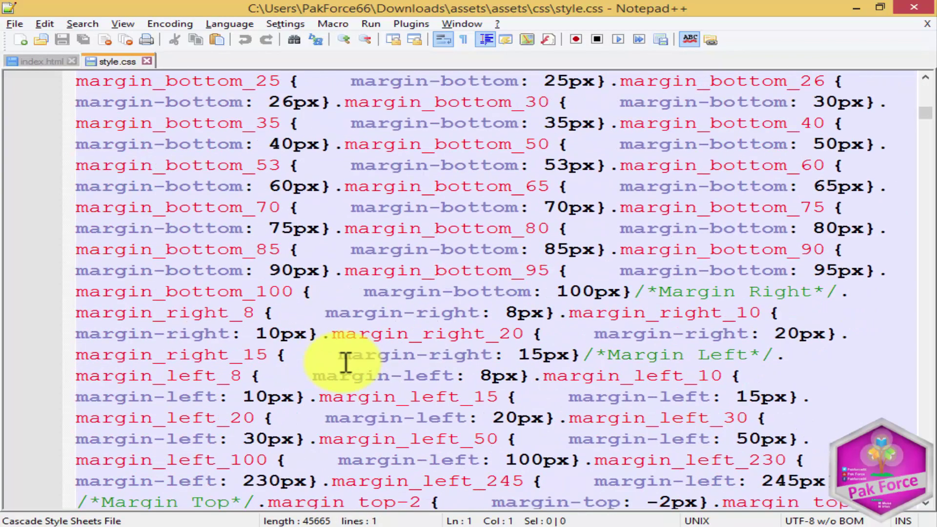
scroll(346, 363, up, 13)
key(ctrl+f)
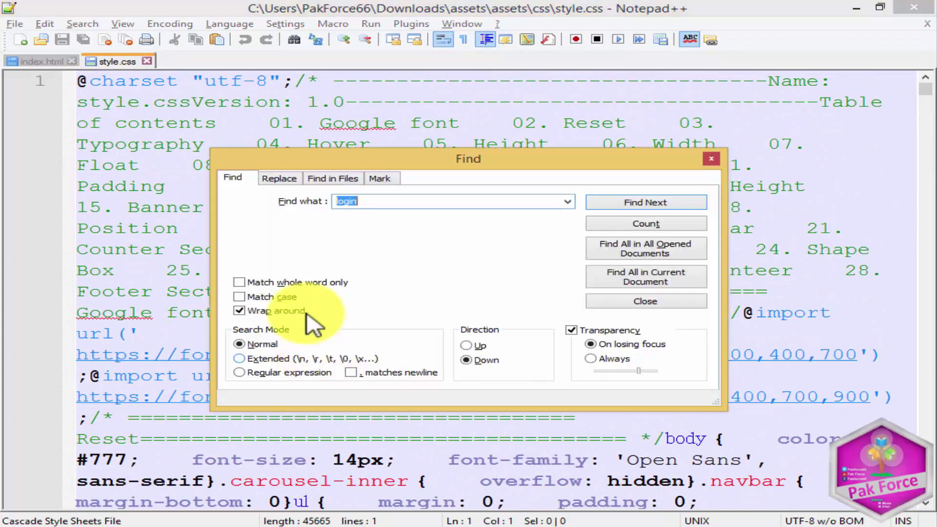
right_click(376, 200)
click(418, 254)
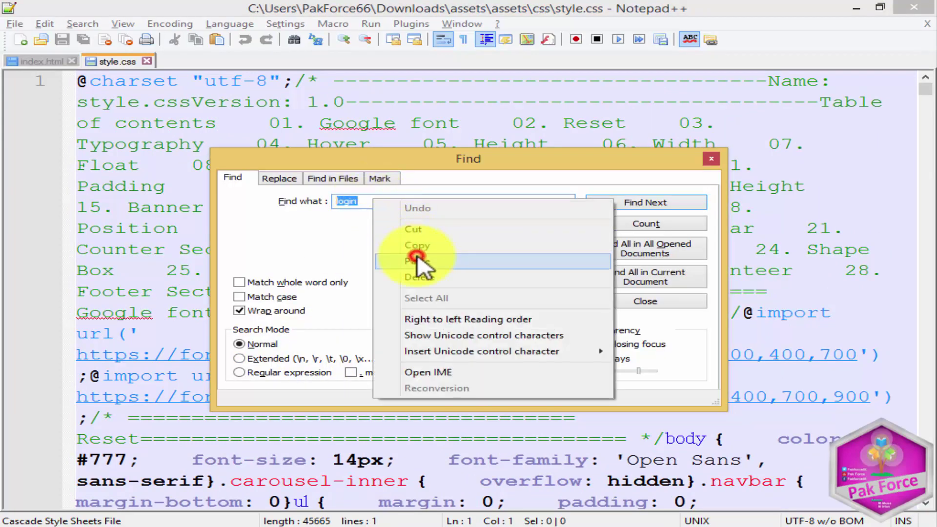
click(676, 202)
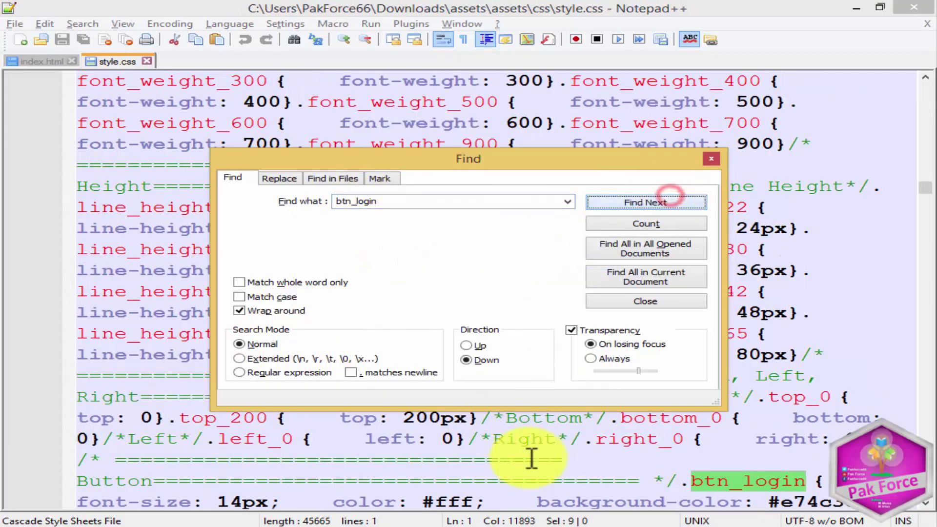
- Close the Find dialog and go to the .btn_login rule in style.css
click(755, 482)
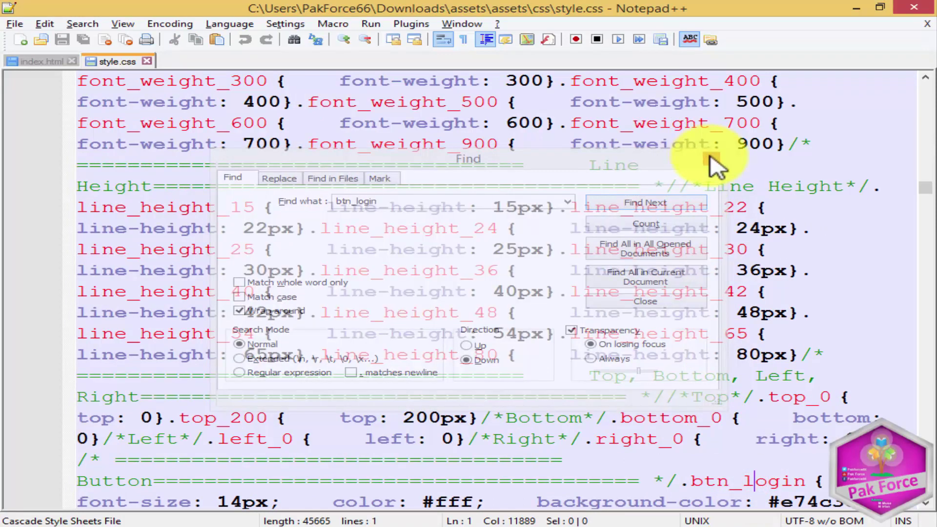
click(709, 159)
scroll(769, 411, down, 2)
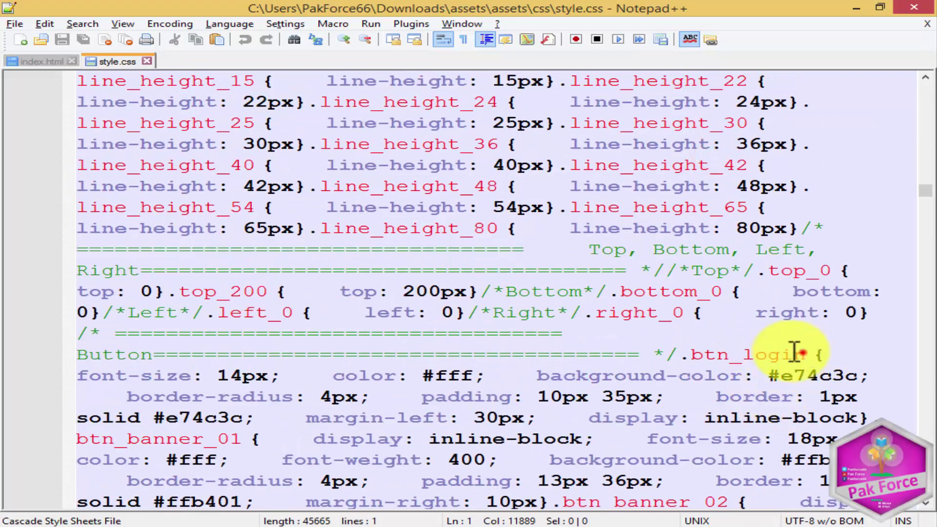
drag(802, 353, 698, 348)
click(715, 355)
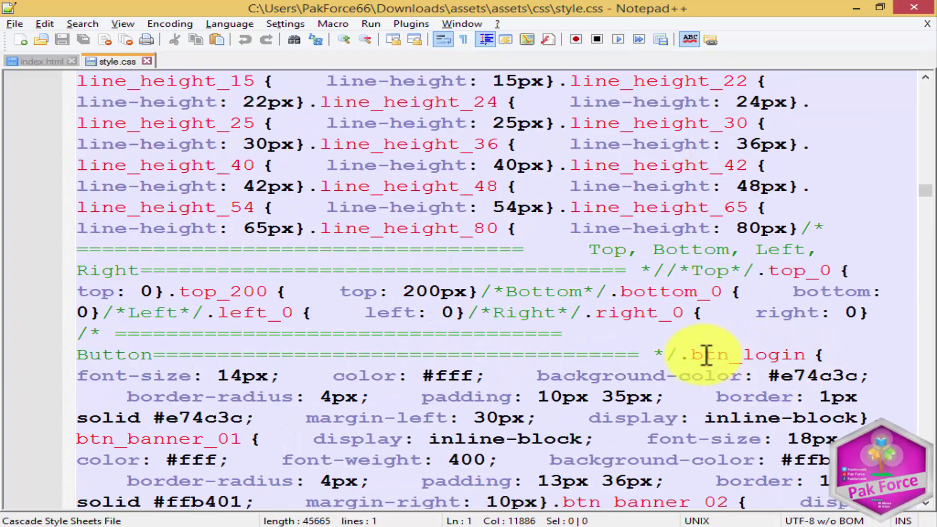
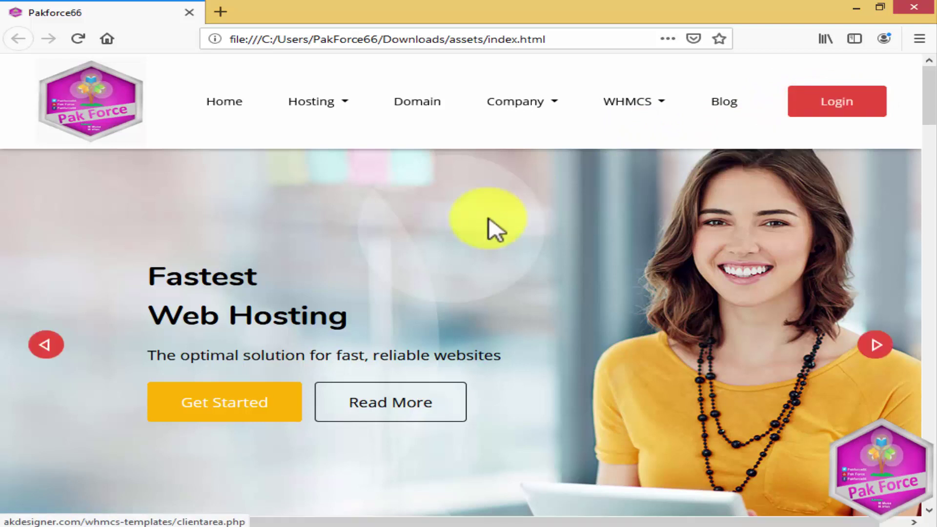
- Reload index.html in Firefox, return to style.css in Notepad++ and select the btn_login class name
click(74, 41)
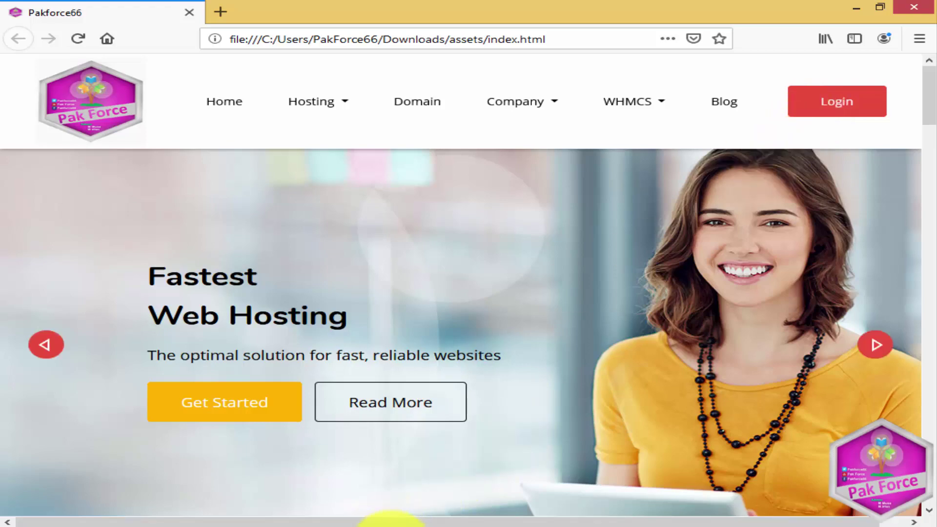
click(390, 523)
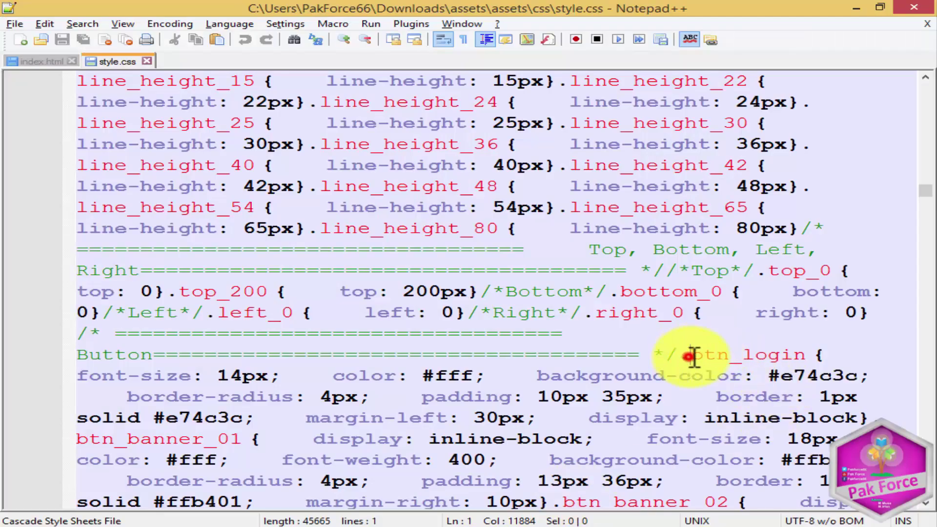
drag(693, 356, 800, 350)
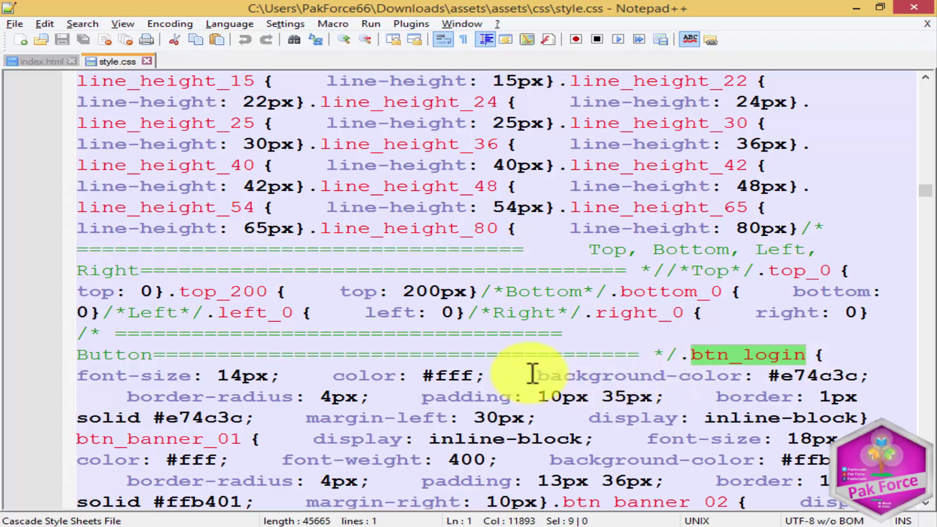
- Set the background-color of .btn_login to green, save style.css and reload the page in Firefox
drag(537, 375, 815, 375)
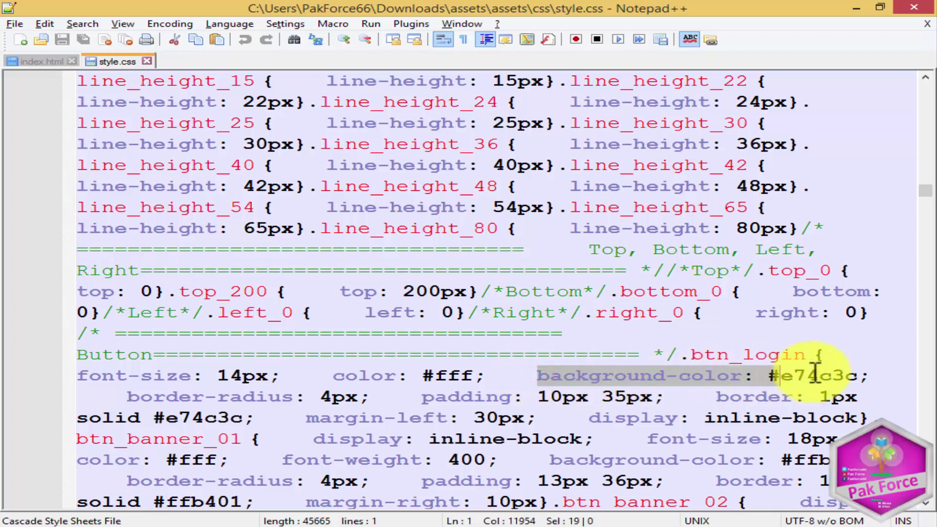
click(859, 378)
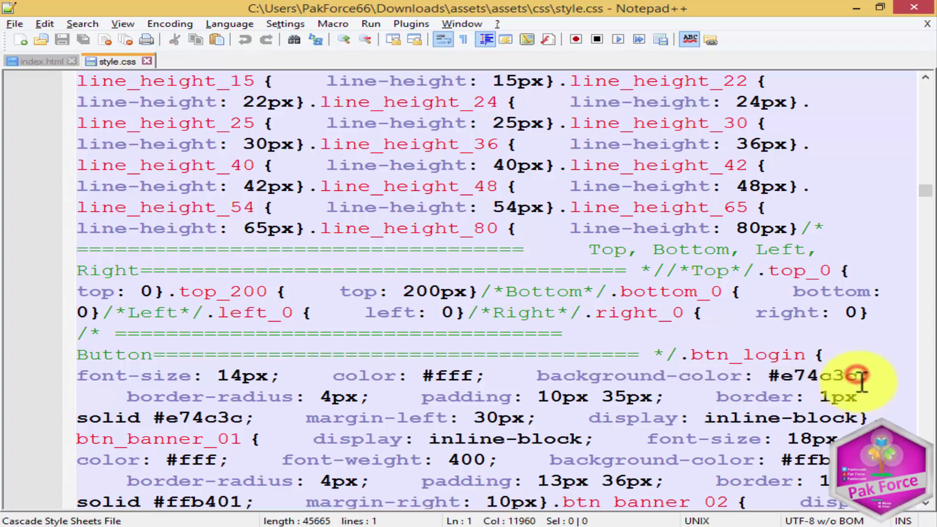
drag(859, 376, 802, 378)
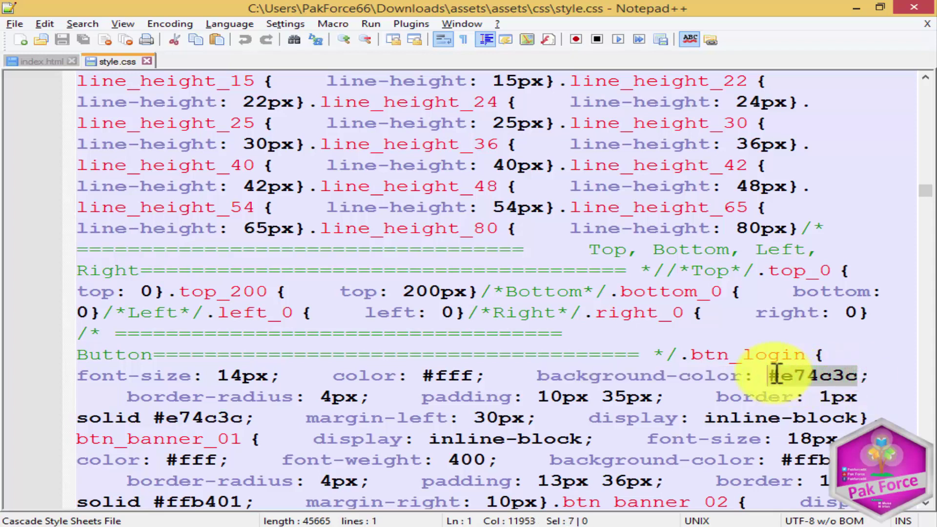
text(green)
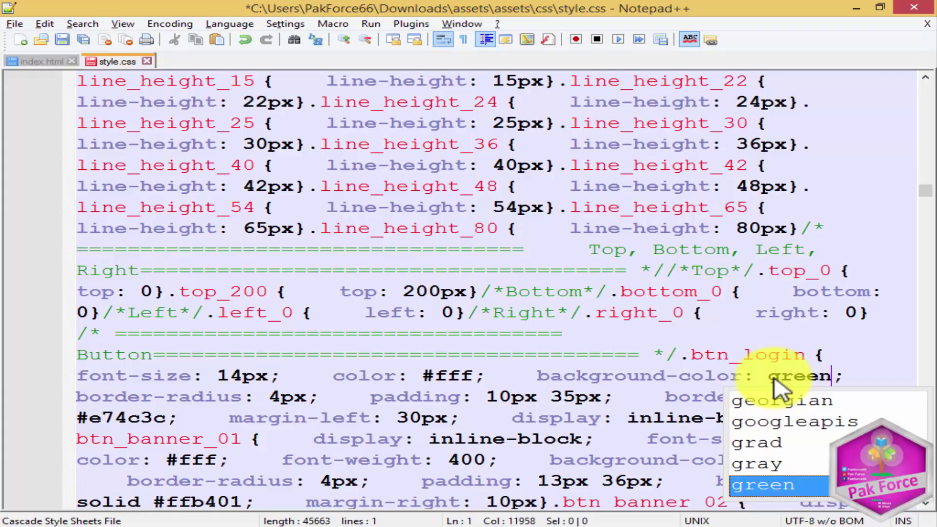
key(ctrl+s)
key(alt+Tab)
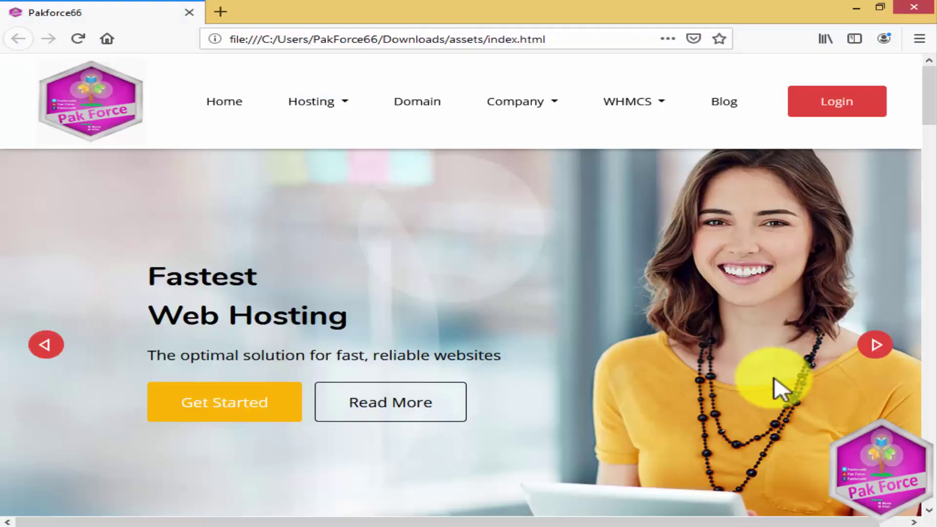
key(F5)
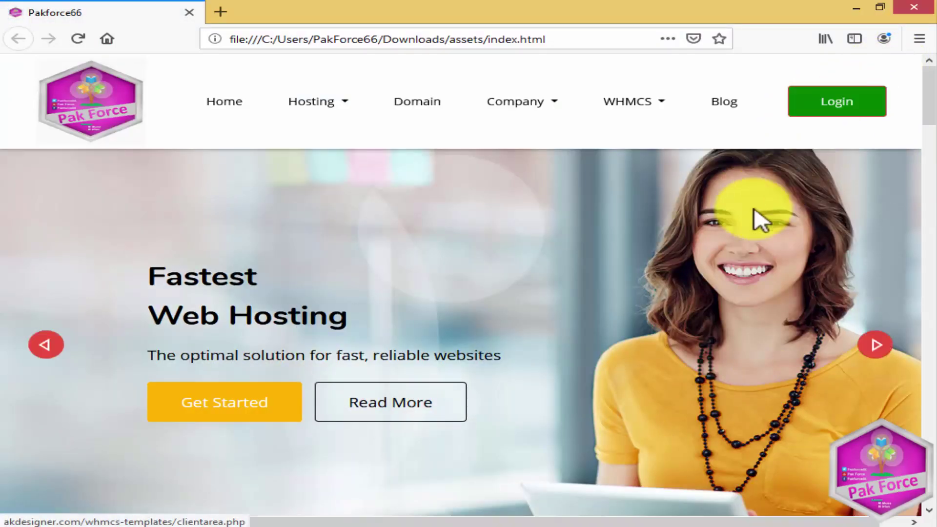
- Set the .btn_login border width to 10px in style.css in Notepad++, save it and reload the page in Firefox
click(430, 526)
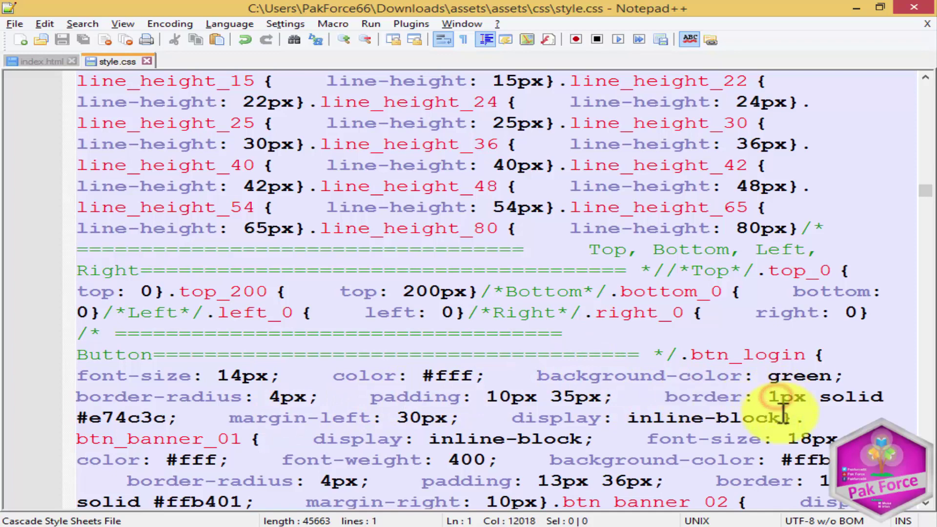
text(0)
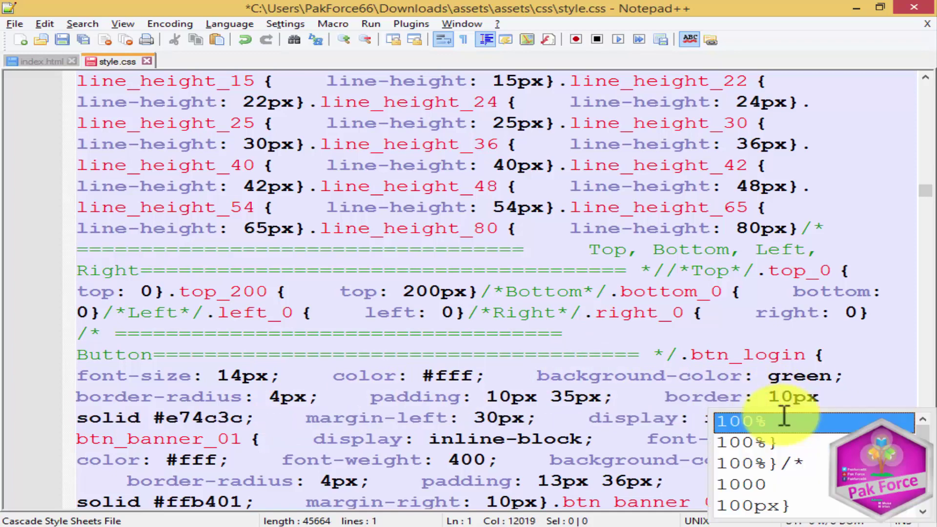
key(alt+Tab)
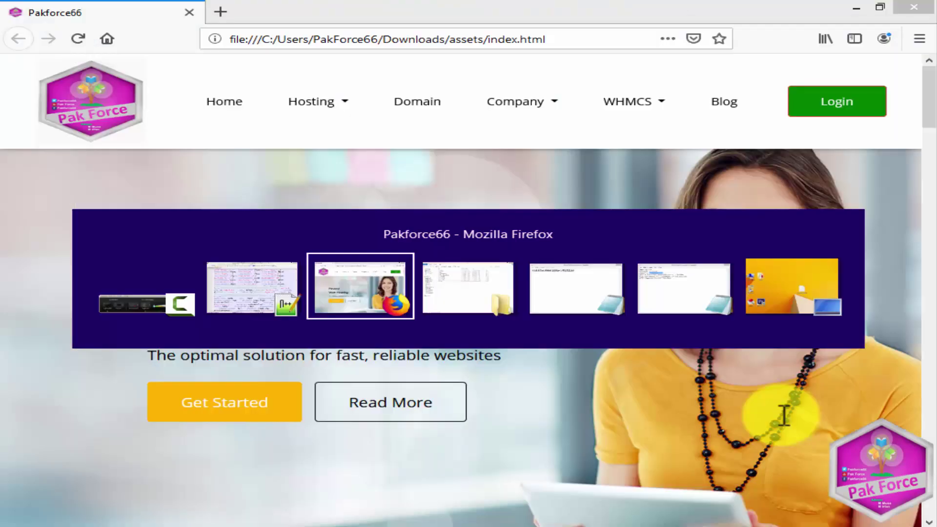
key(F5)
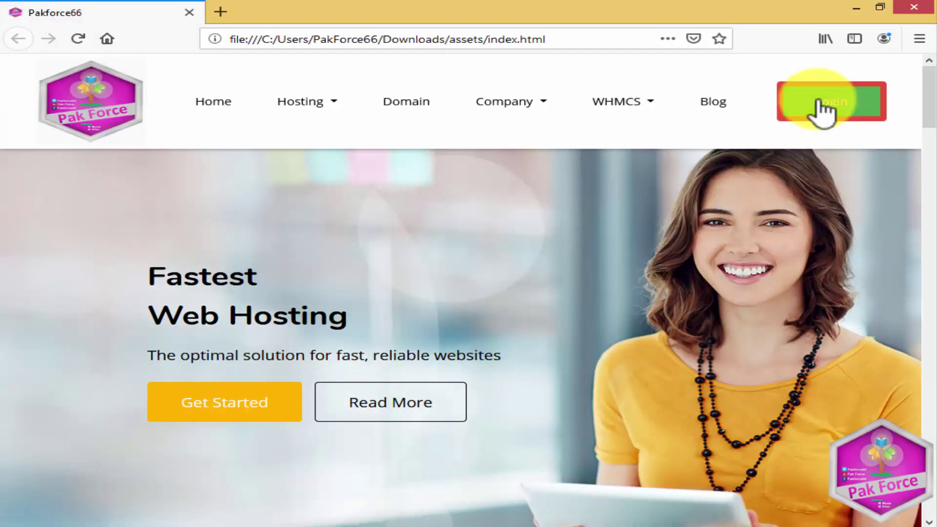
- Set the .btn_login border colour to black in style.css in Notepad++, save it and reload the page in Firefox
key(alt+Tab)
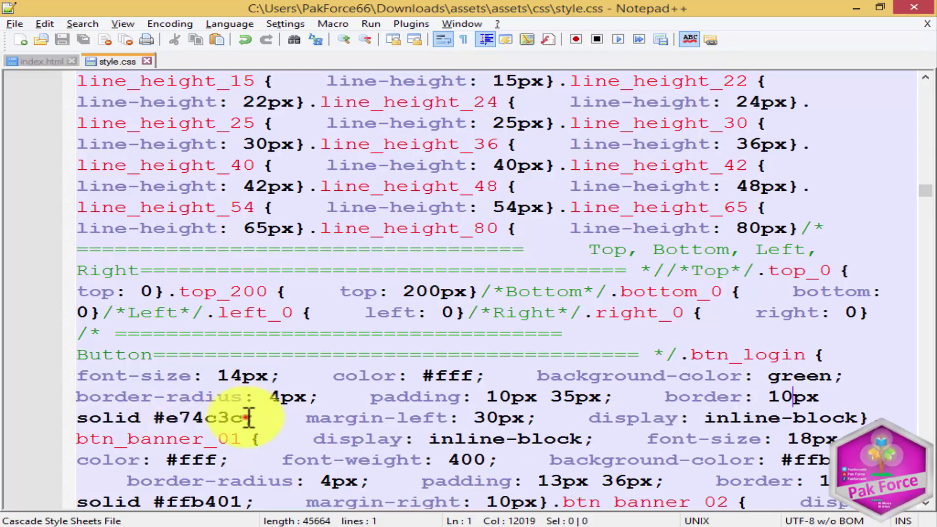
drag(247, 417, 176, 417)
key(BackSpace)
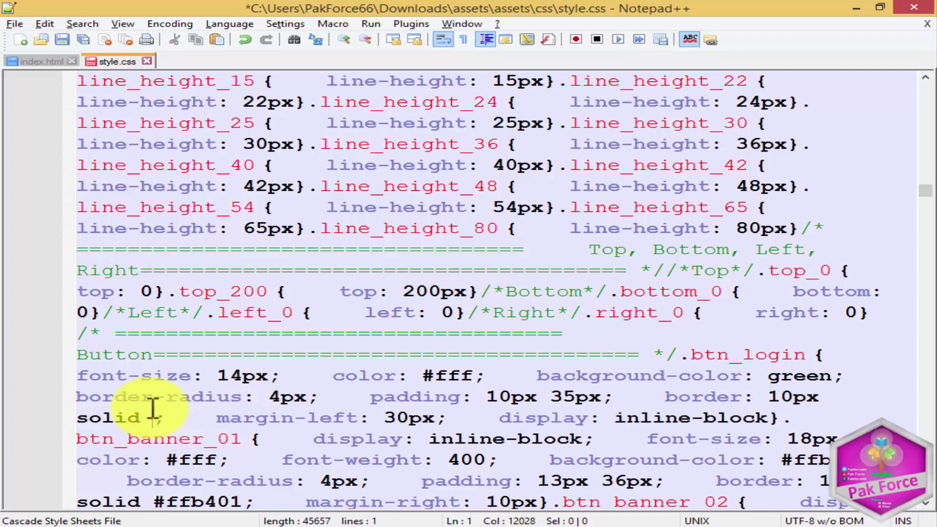
text(black)
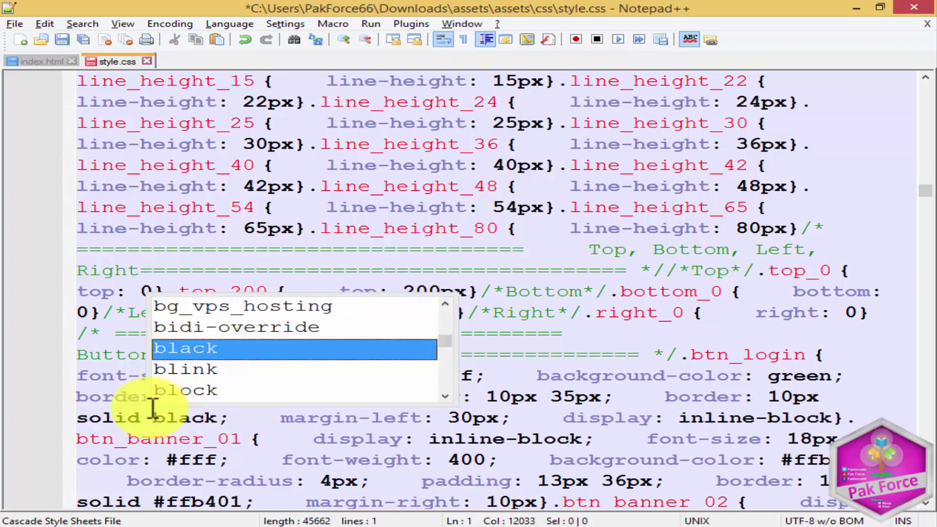
key(ctrl+s)
key(alt+Tab)
key(F5)
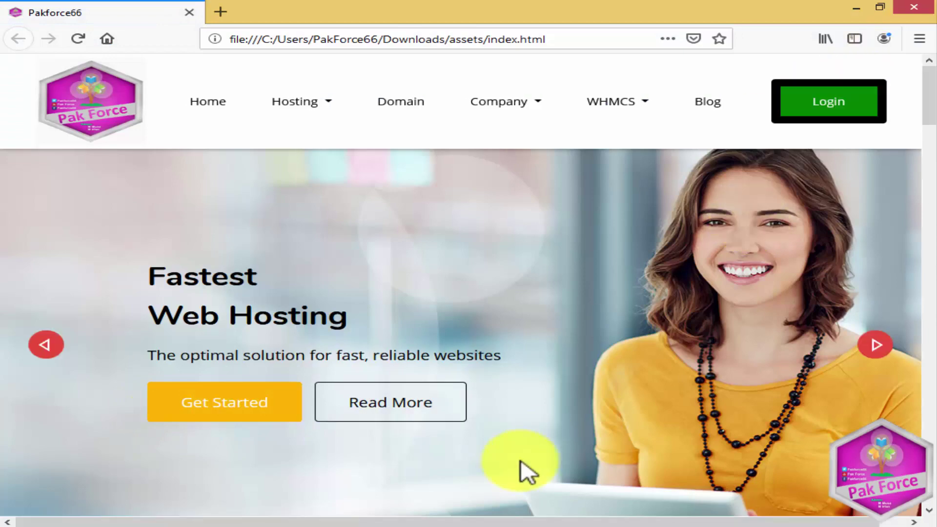
- Undo the .btn_login edits in Notepad++, restoring the border to 1px solid #e74c3c and background-color to #e74c3c, and save style.css
key(alt+Tab)
key(BackSpace)
key(BackSpace)
key(BackSpace)
key(BackSpace)
key(BackSpace)
text(#e74c3c)
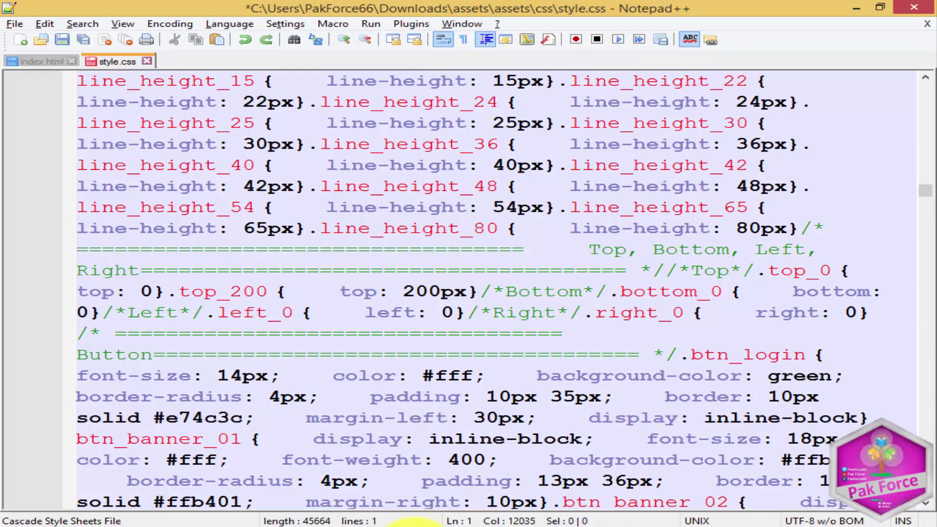
click(790, 397)
key(BackSpace)
text(#e74c3c)
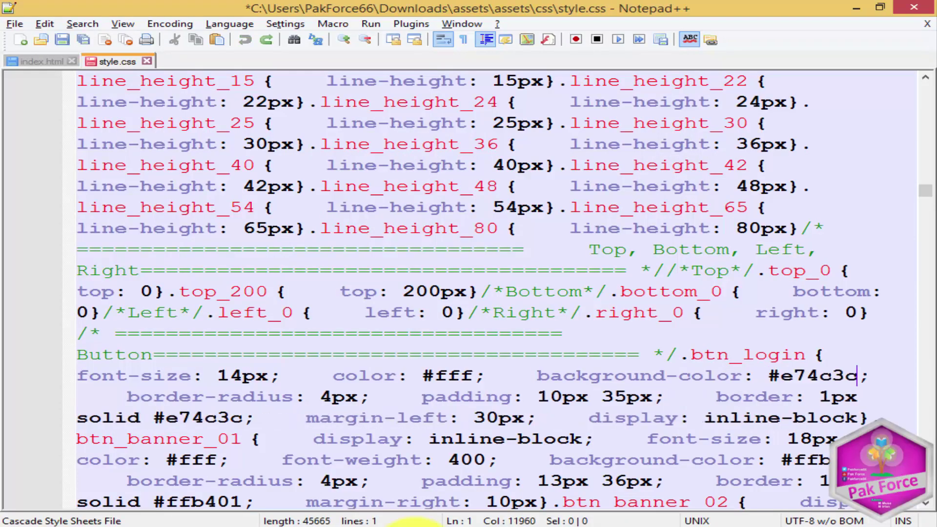
key(ctrl+s)
- Switch to Firefox and advance the banner slider through its slides with the next arrow
key(alt+Tab)
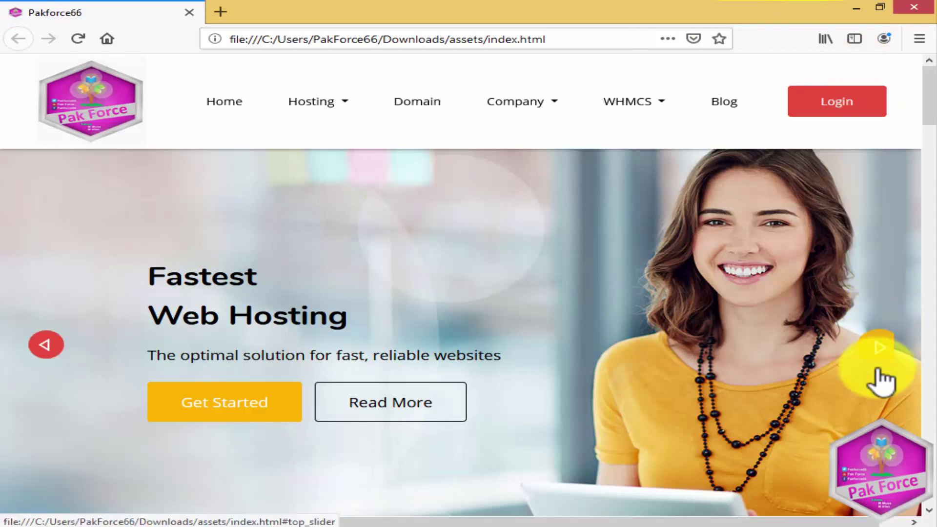
click(868, 345)
click(869, 346)
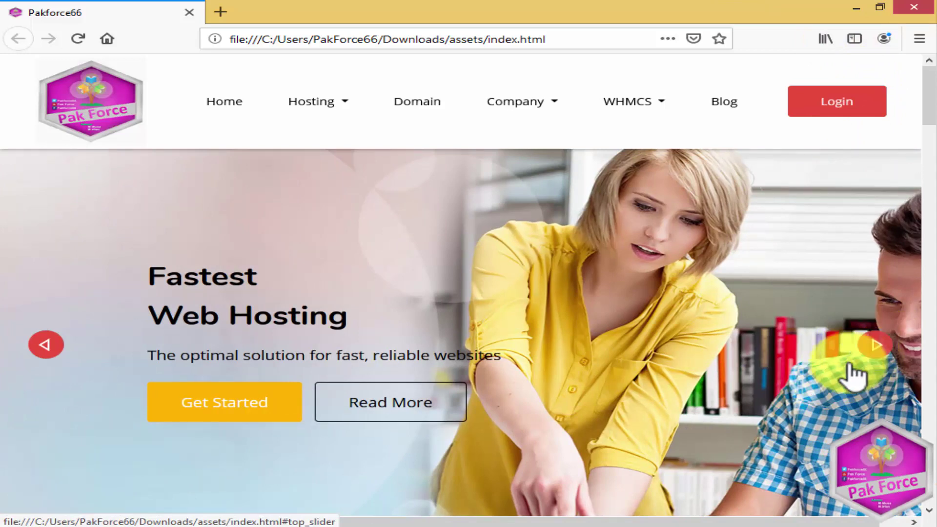
click(872, 347)
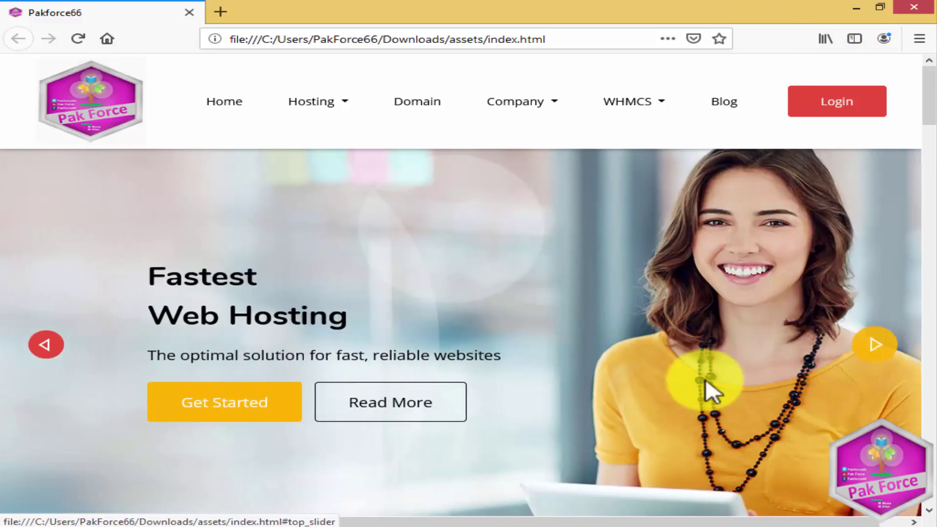
- Switch to Notepad++, show index.html and look through its navigation bar markup down to the Company dropdown
mouse_move(385, 521)
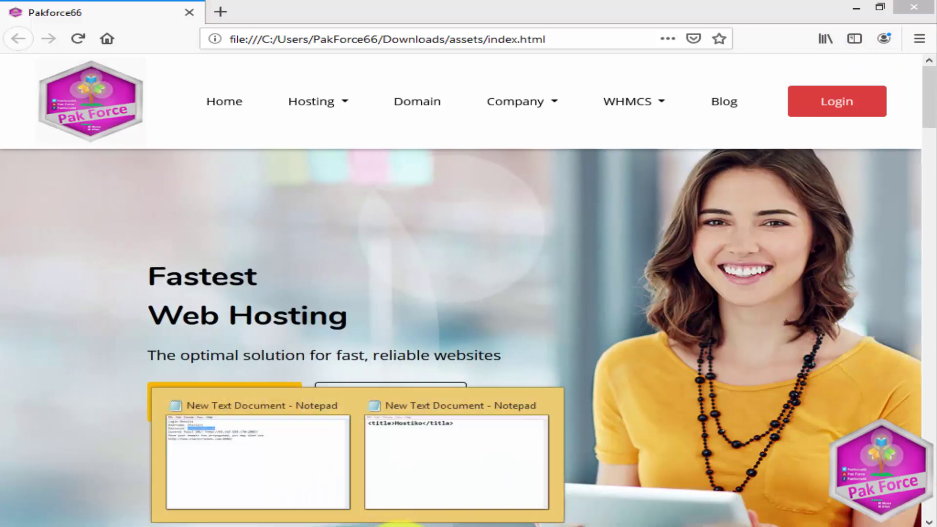
click(464, 453)
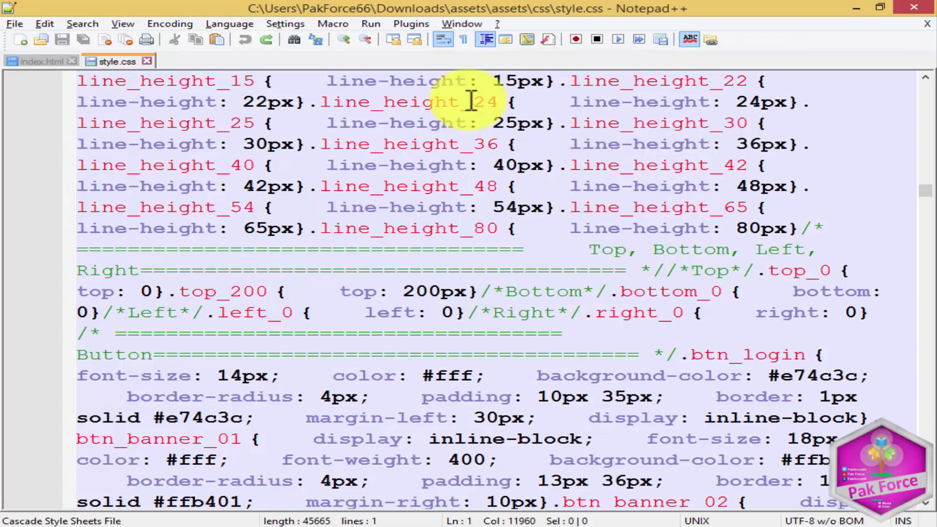
click(36, 62)
scroll(387, 334, down, 6)
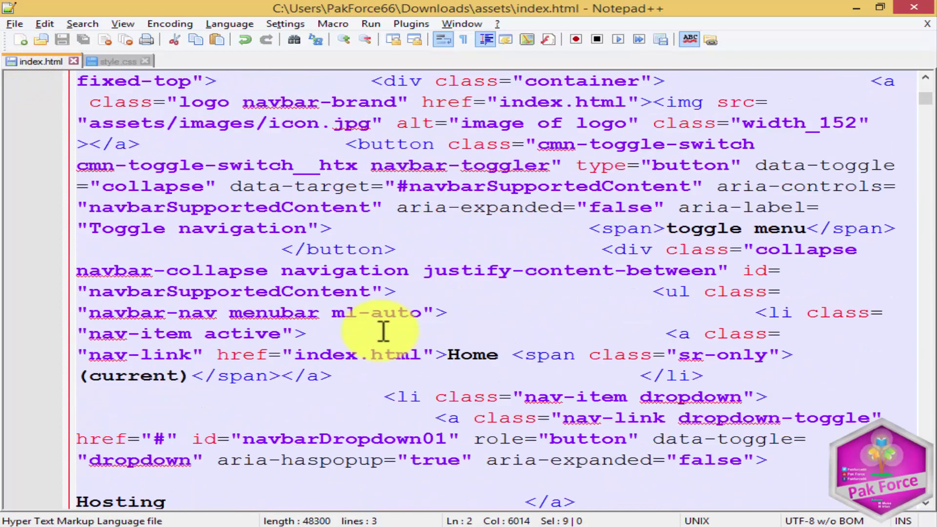
scroll(383, 331, down, 3)
scroll(384, 331, down, 6)
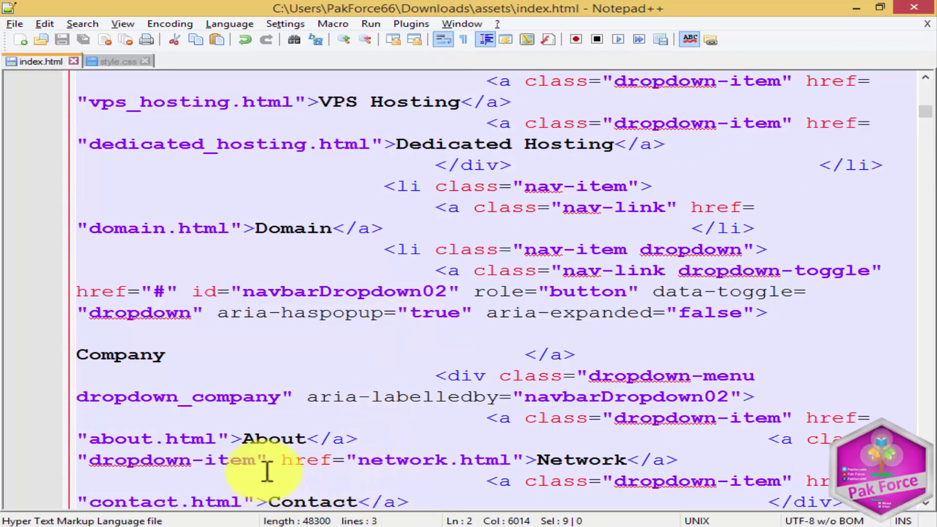
- Switch to Firefox, advance the banner slider once and inspect its next-arrow element in the page inspector
click(229, 524)
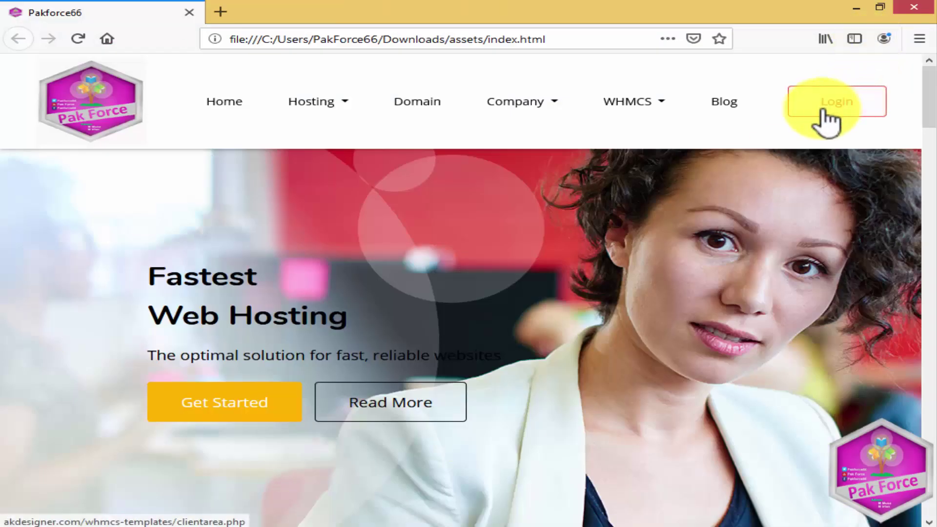
mouse_move(707, 245)
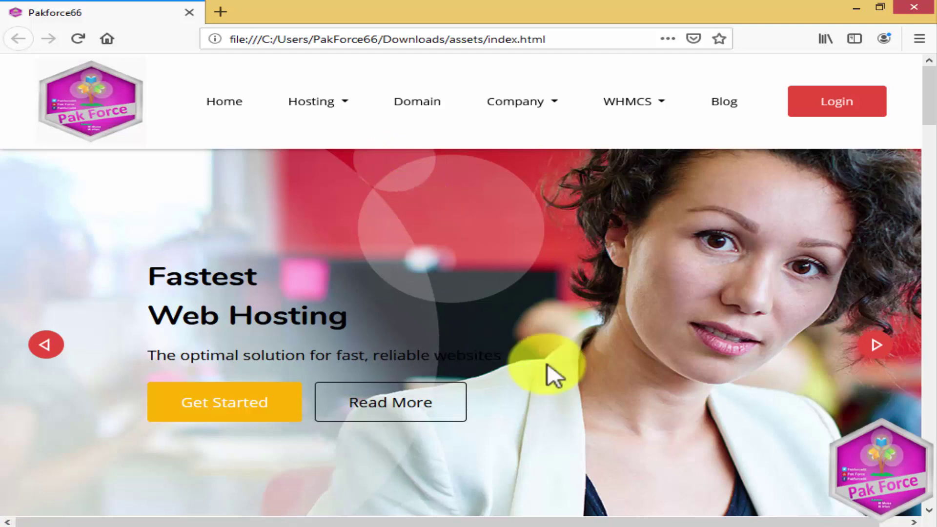
click(883, 345)
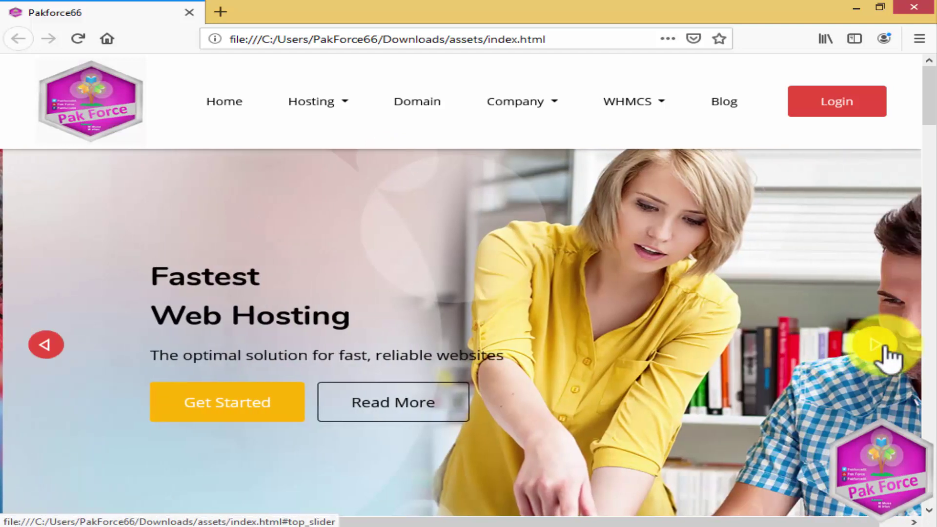
right_click(884, 348)
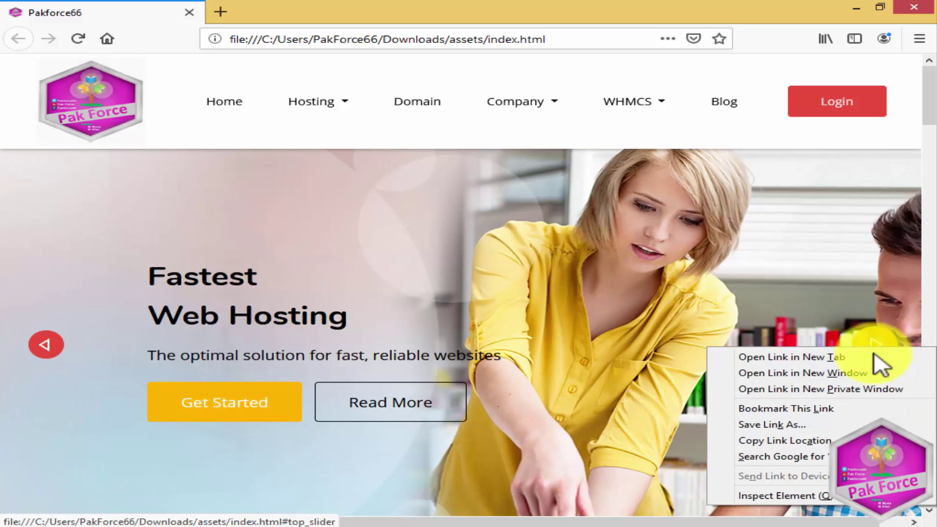
click(753, 497)
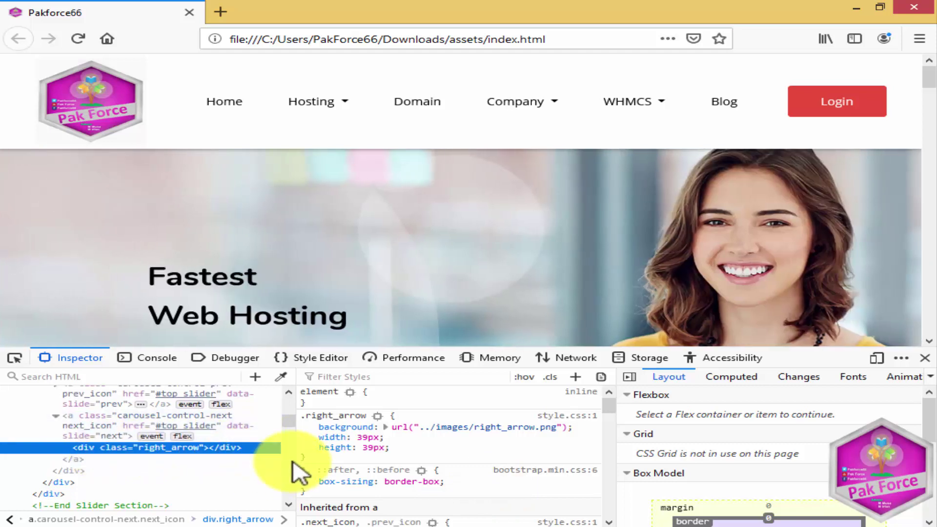
- Copy the class name right_arrow from the next-arrow element, then switch to Notepad++ and find it in style.css
right_click(173, 447)
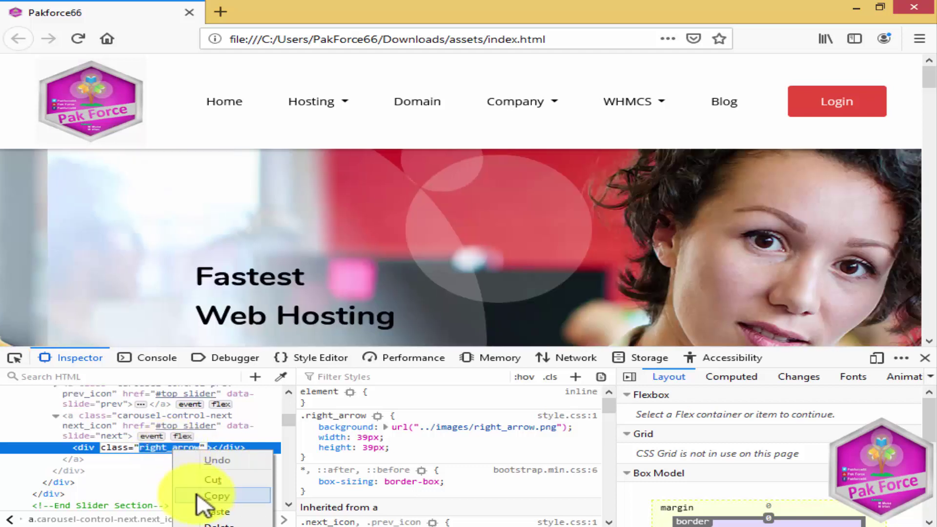
click(202, 497)
key(alt+Tab)
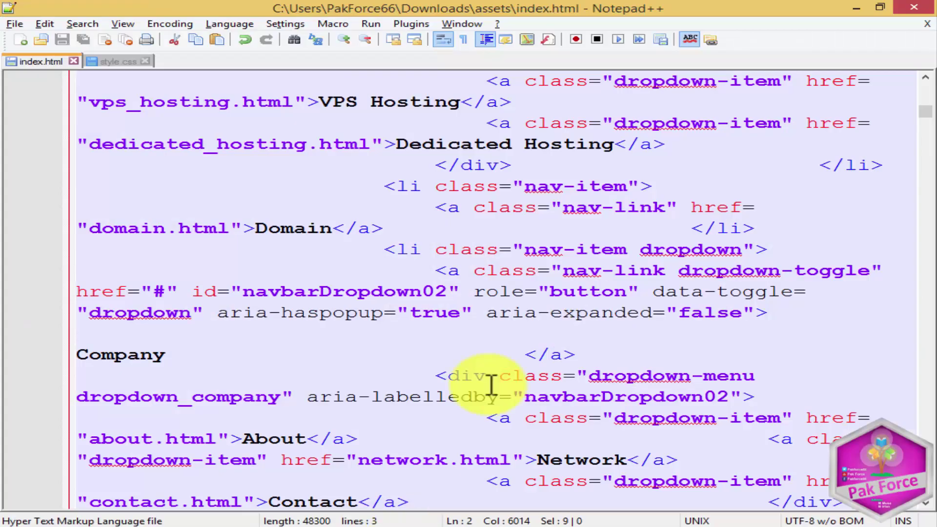
click(117, 62)
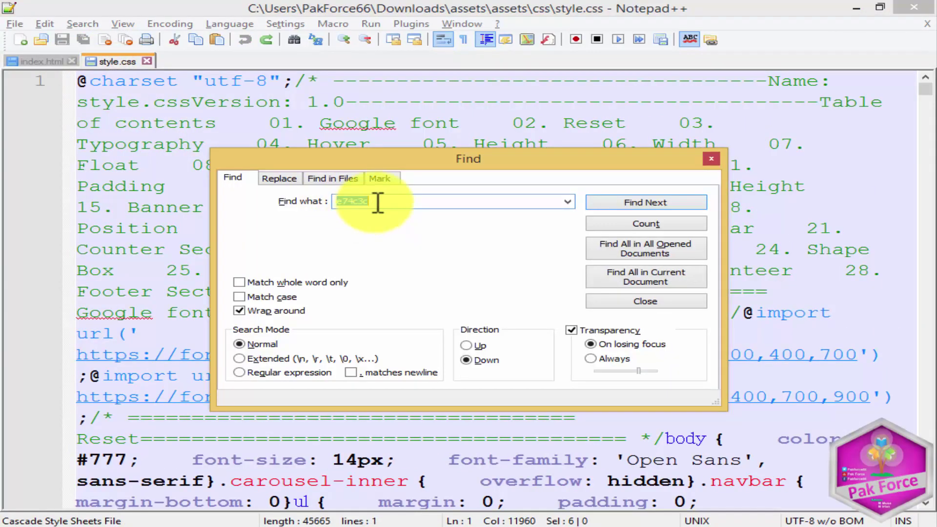
right_click(397, 203)
click(417, 264)
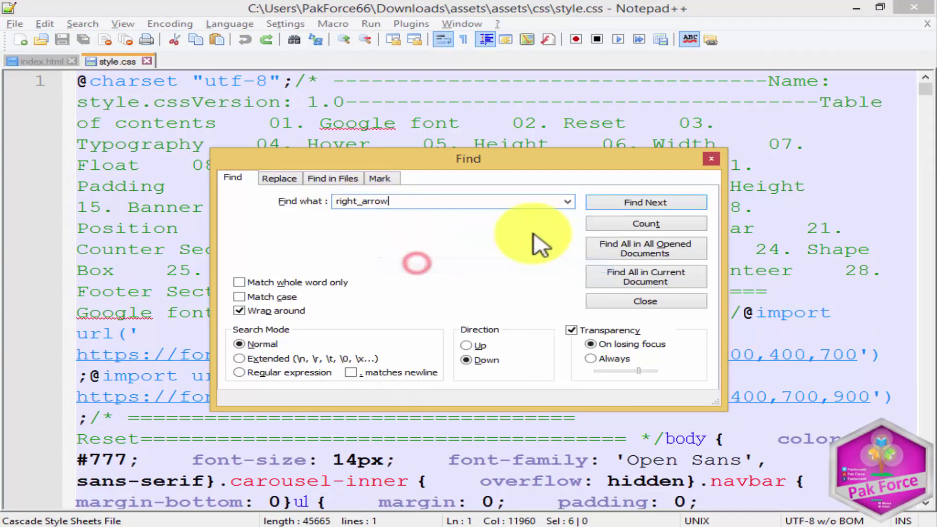
click(632, 200)
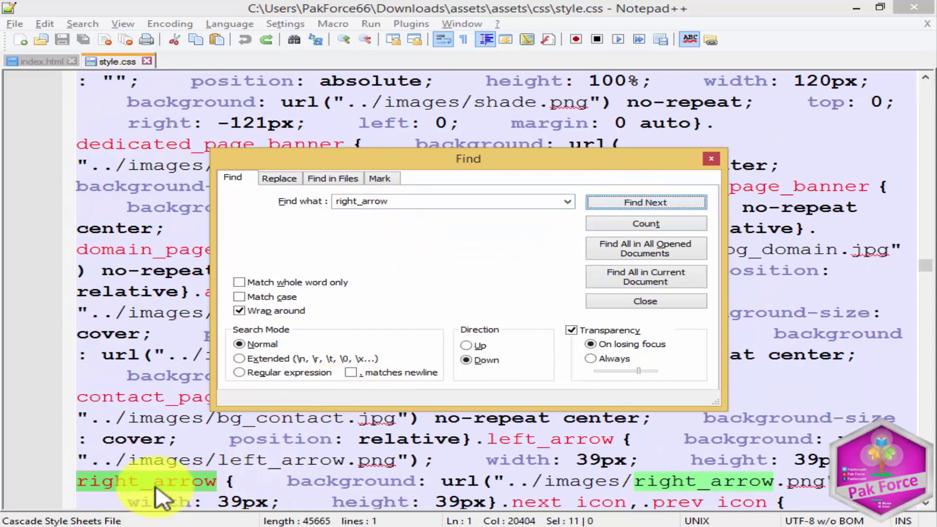
- Change the .right_arrow background image to ../images/icon.jpg and save style.css
click(339, 471)
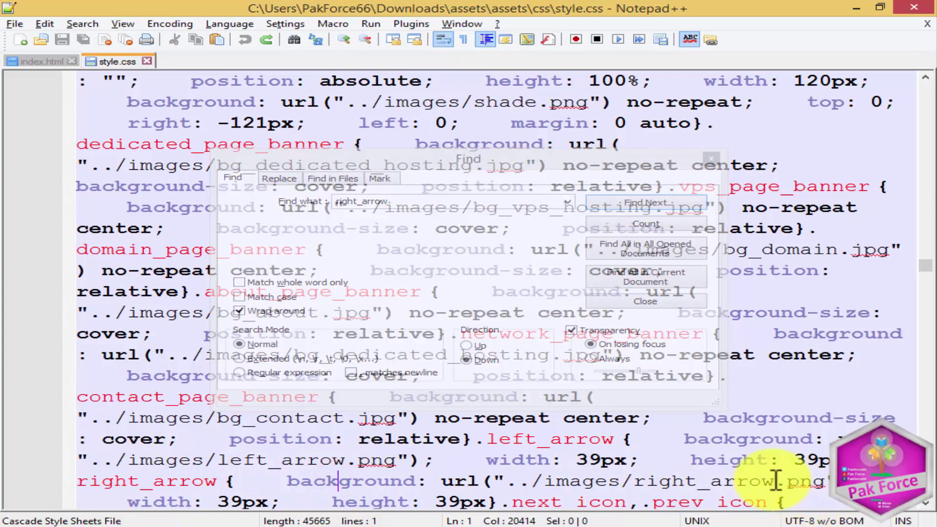
drag(777, 482, 634, 484)
text(icon)
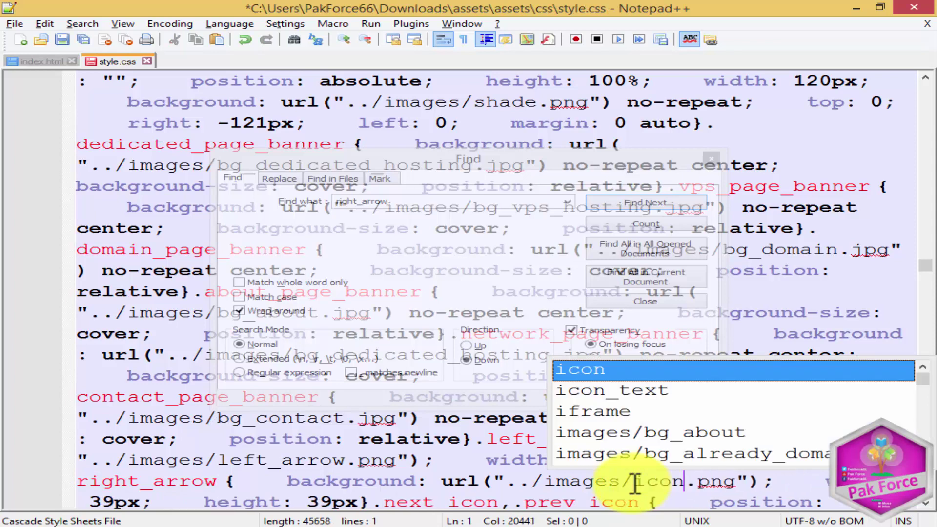
key(Right)
key(Right)
key(BackSpace)
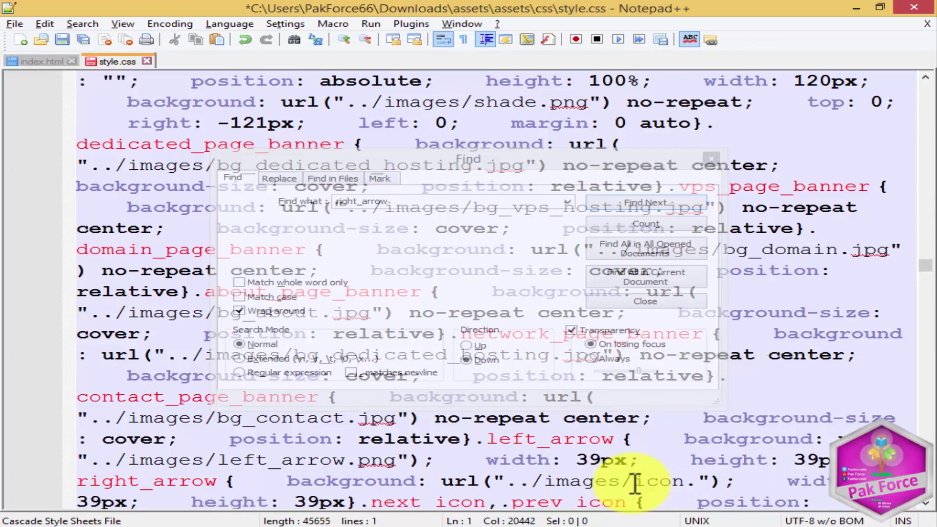
text(jpg)
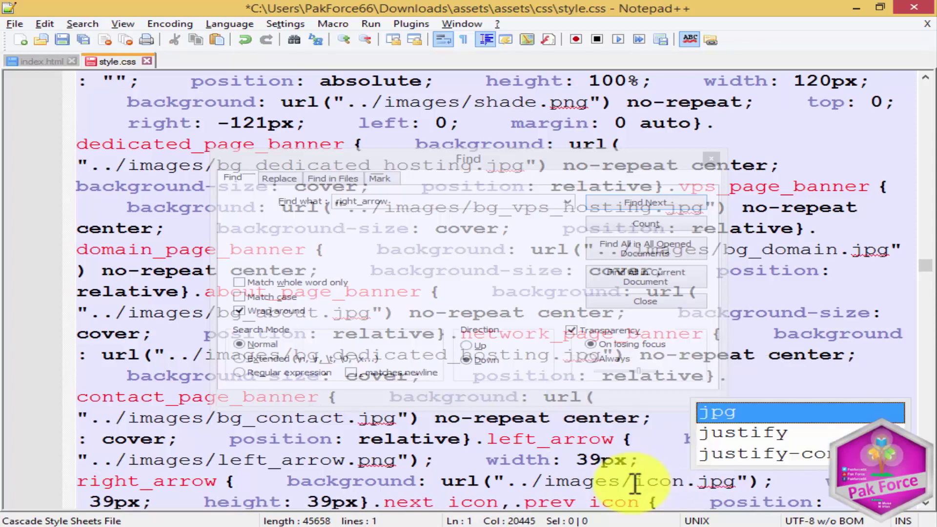
key(ctrl+s)
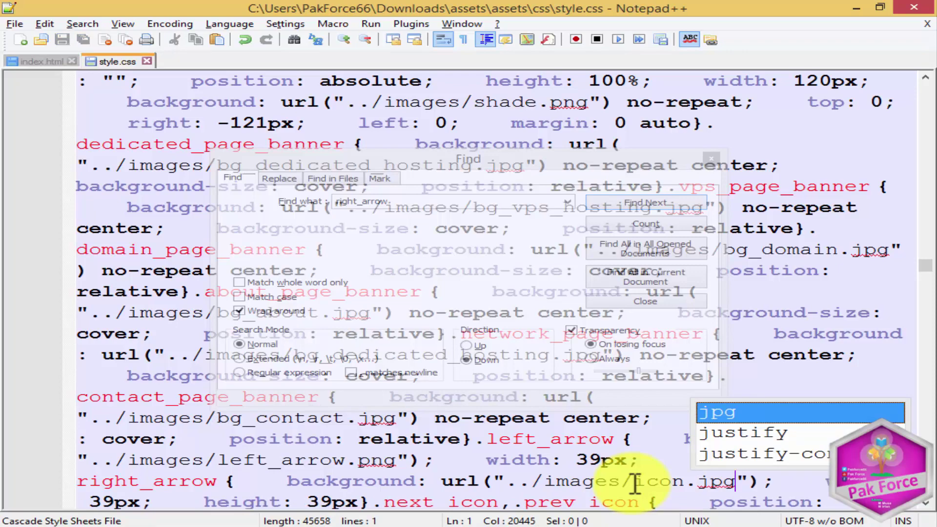
- Switch to Firefox, close the page inspector and reload the page to check the slider's next arrow
key(alt+Tab)
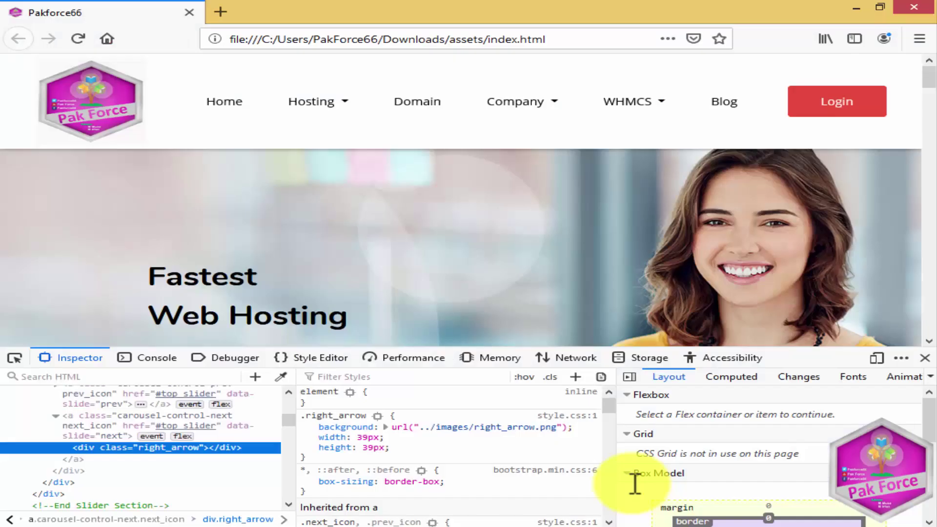
click(924, 359)
mouse_move(868, 362)
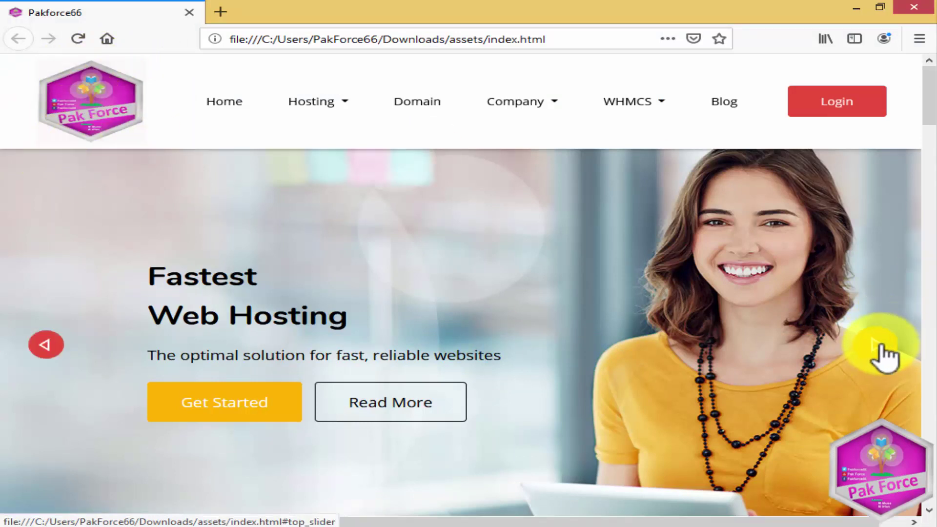
click(81, 39)
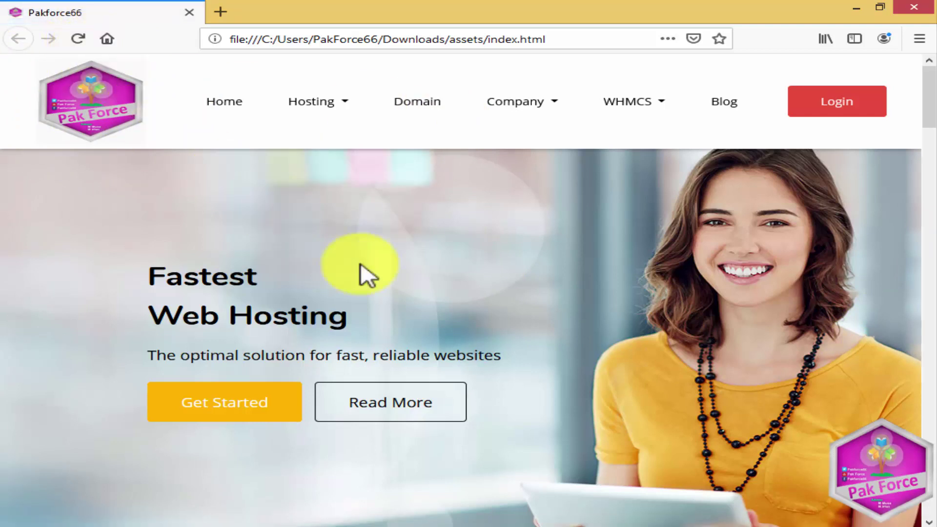
mouse_move(873, 389)
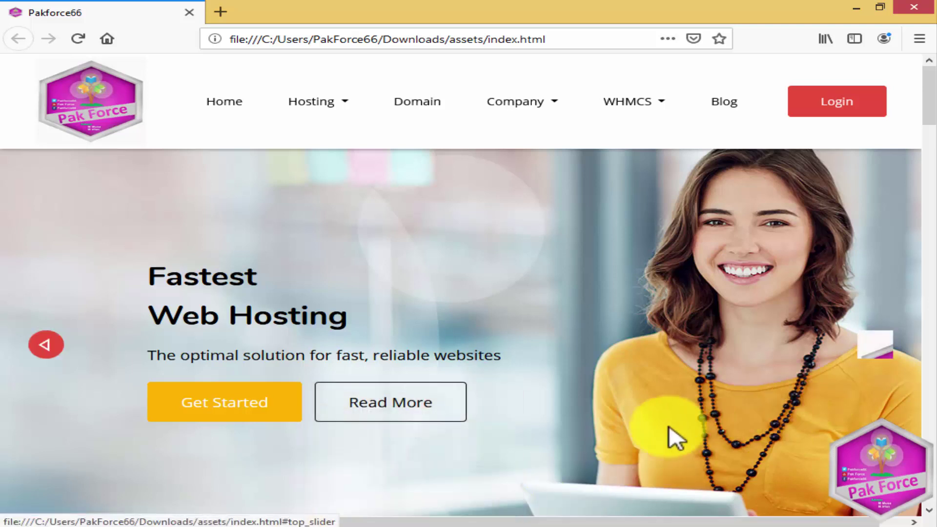
- Switch to Notepad++, set the .right_arrow height to 50px, save style.css and return to Firefox
click(431, 518)
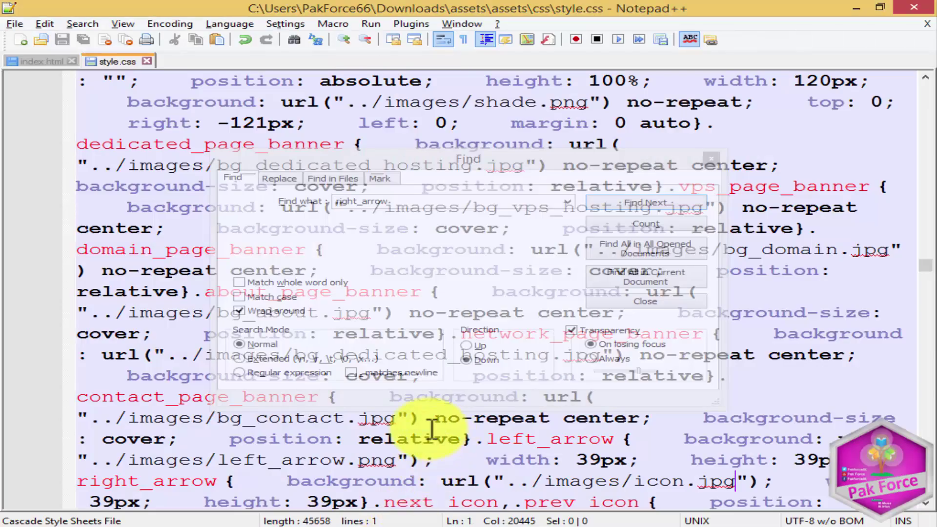
click(708, 157)
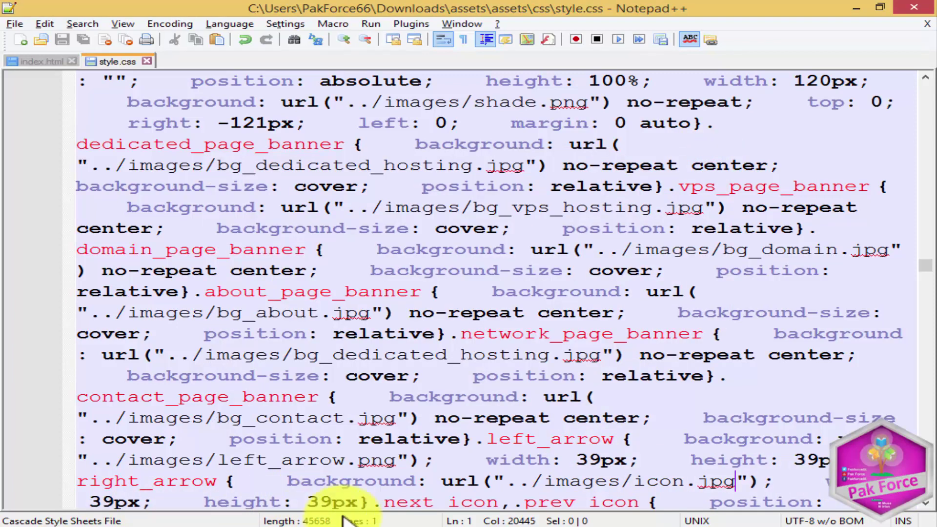
click(336, 500)
key(BackSpace)
key(BackSpace)
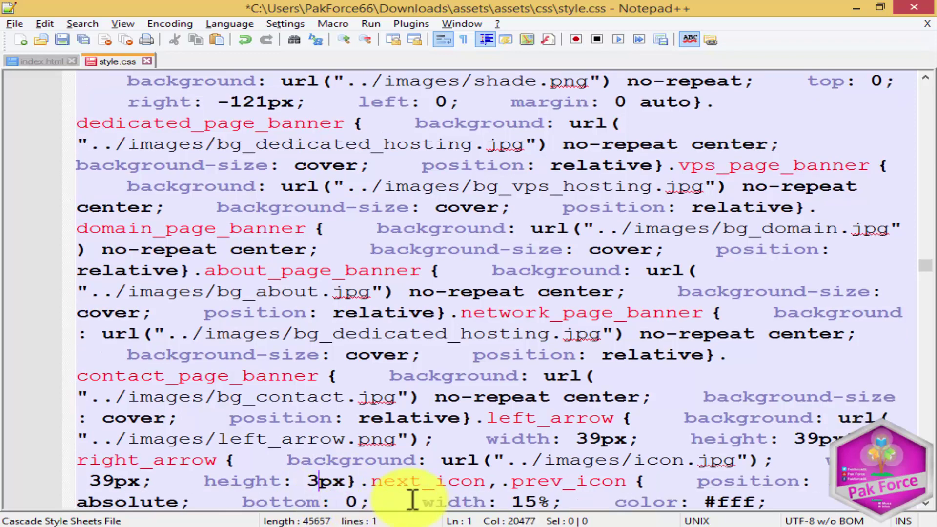
text(50)
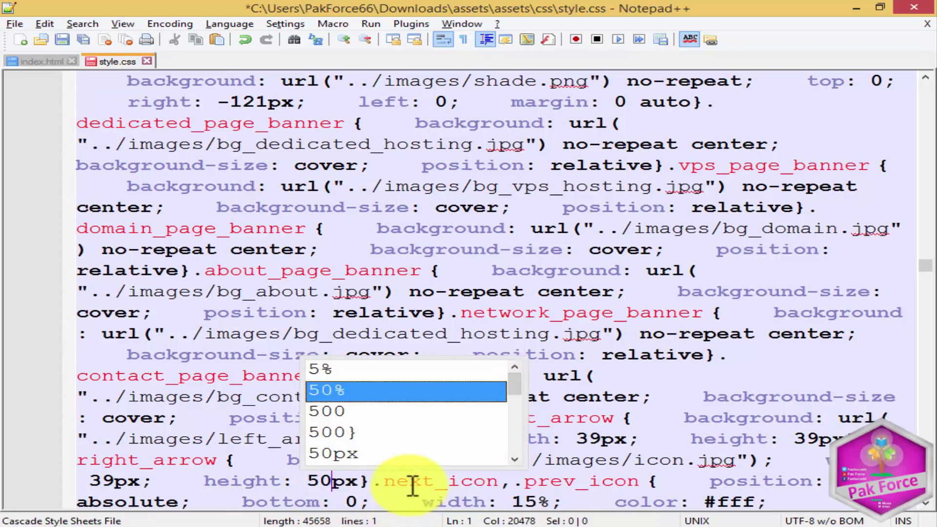
key(ctrl+s)
key(alt+Tab)
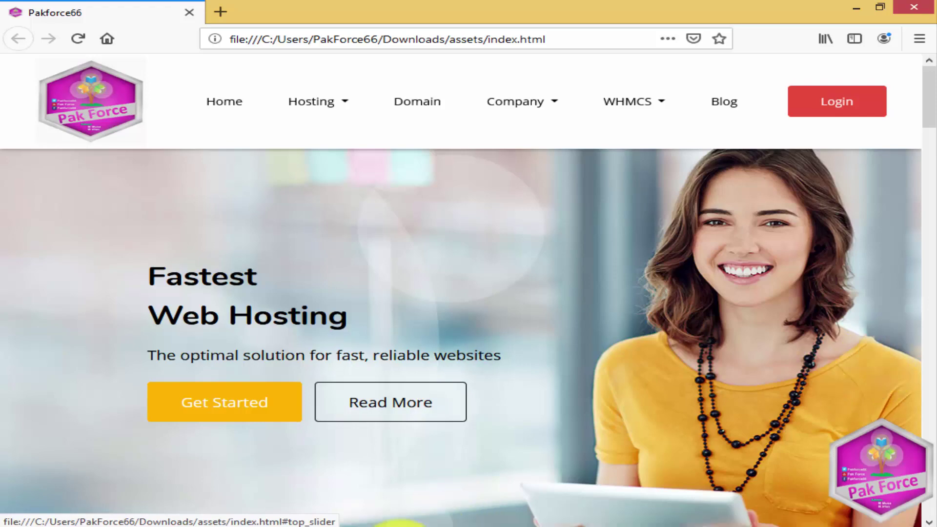
- Switch to Notepad++, set the .right_arrow width to 50px, save style.css and reload the page in Firefox
key(alt+Tab)
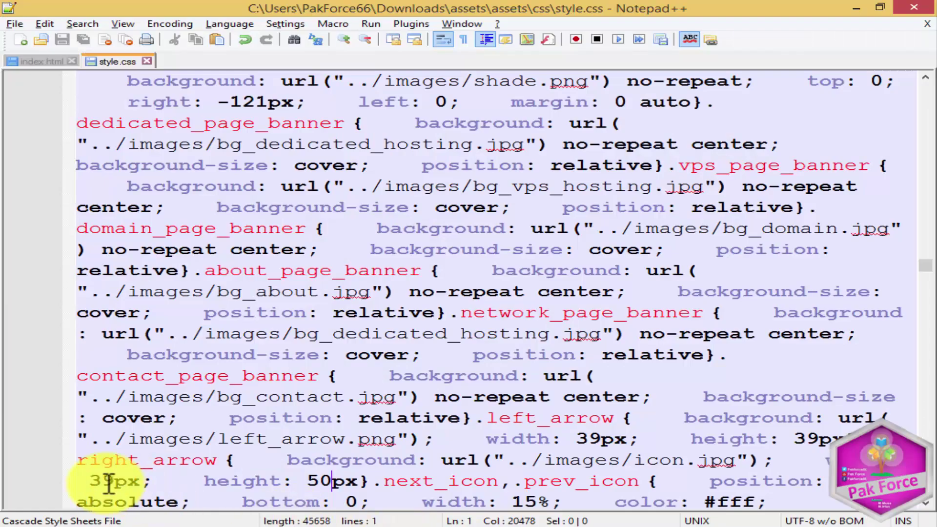
key(BackSpace)
key(BackSpace)
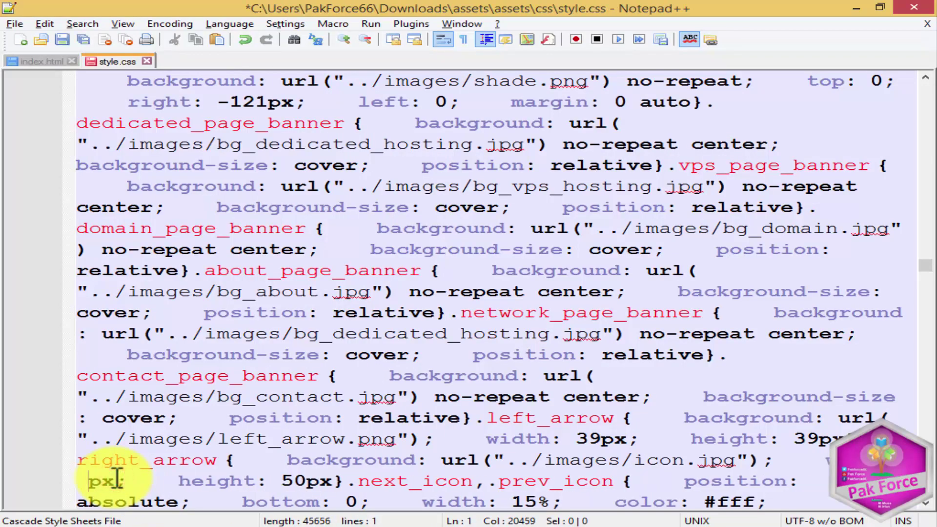
text(50)
key(ctrl+s)
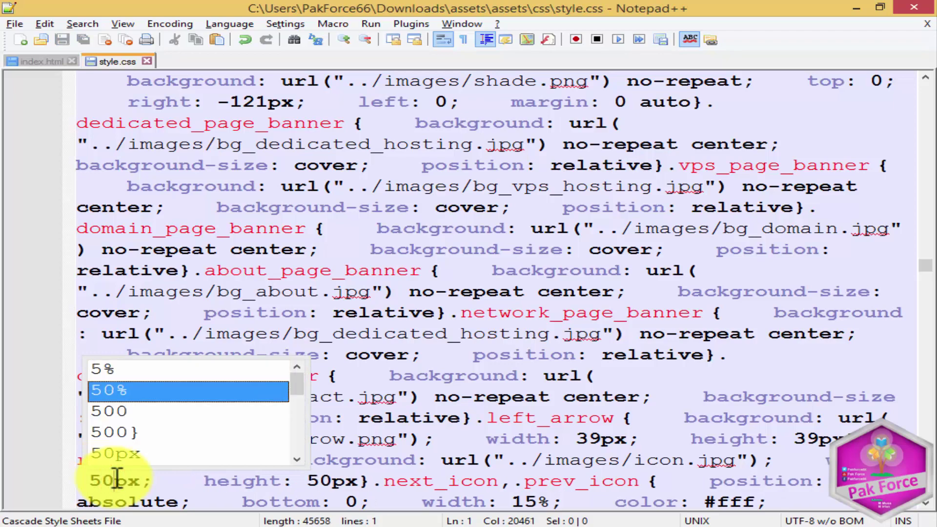
key(alt+Tab)
key(F5)
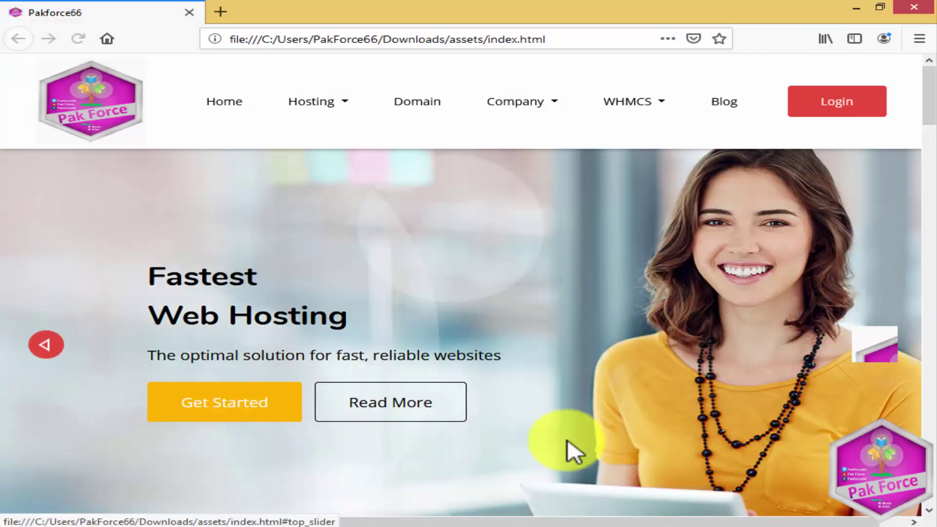
- Switch to Notepad++, set the .right_arrow width and height to 100px and save style.css
key(alt+Tab)
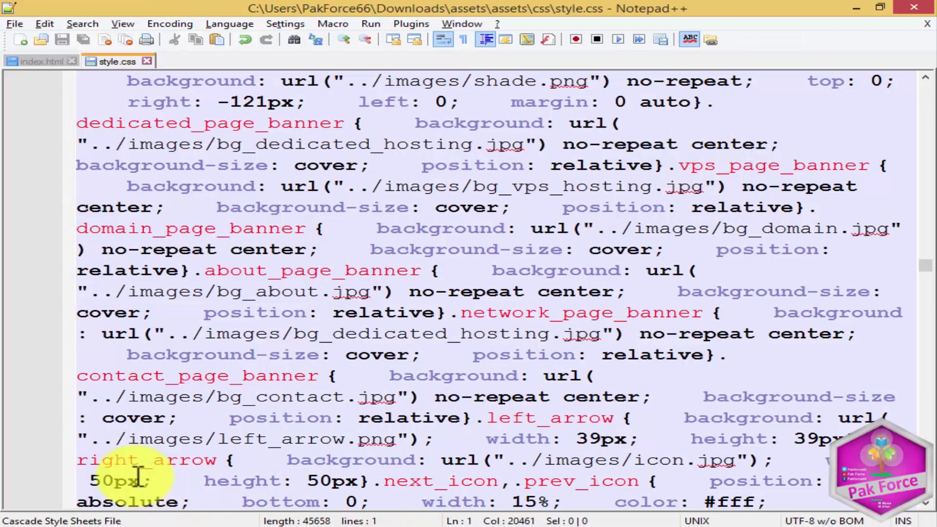
key(BackSpace)
key(BackSpace)
text(100)
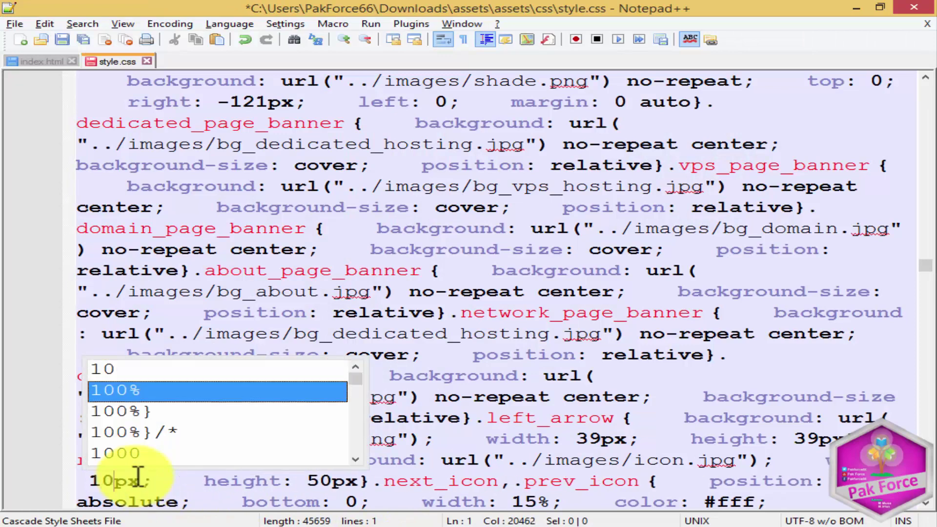
click(343, 480)
key(BackSpace)
key(BackSpace)
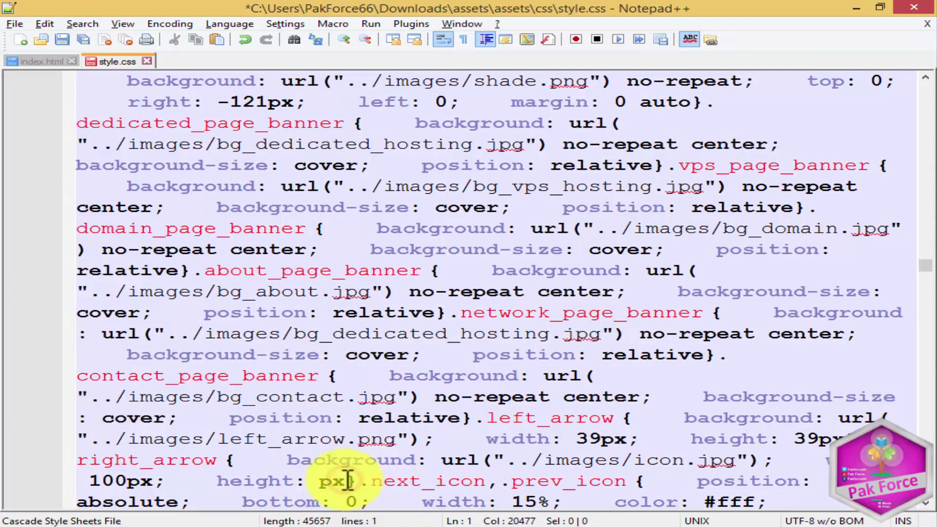
text(100)
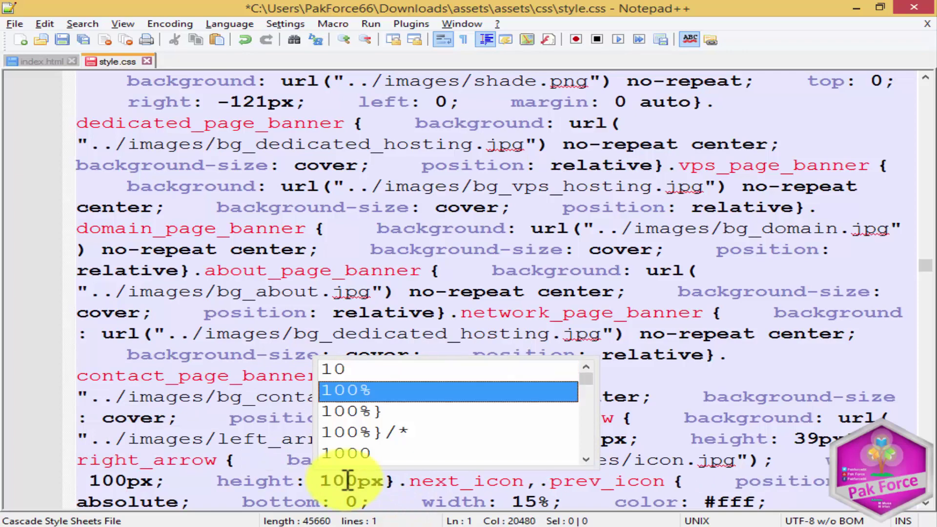
key(ctrl+s)
- Switch to Firefox and check how the resized next-arrow icon looks on the banner slider
key(alt+Tab)
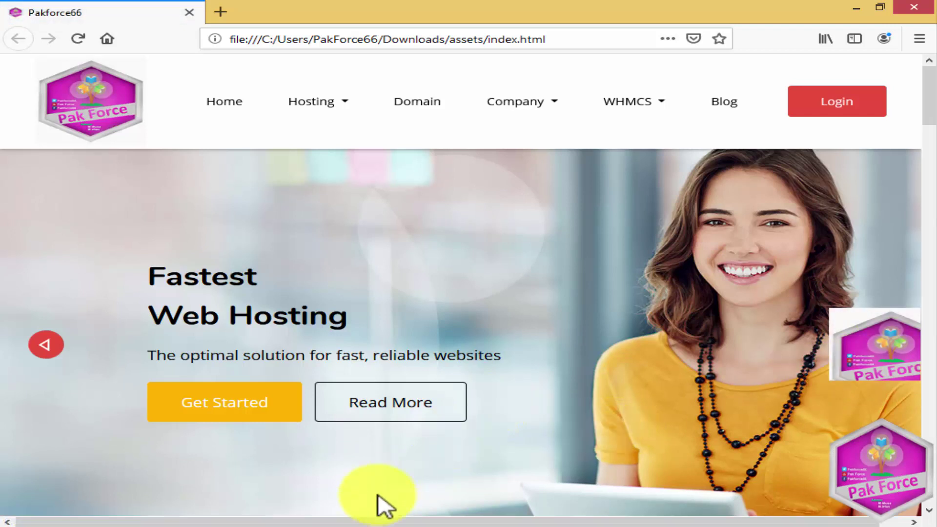
click(607, 271)
drag(707, 247, 629, 332)
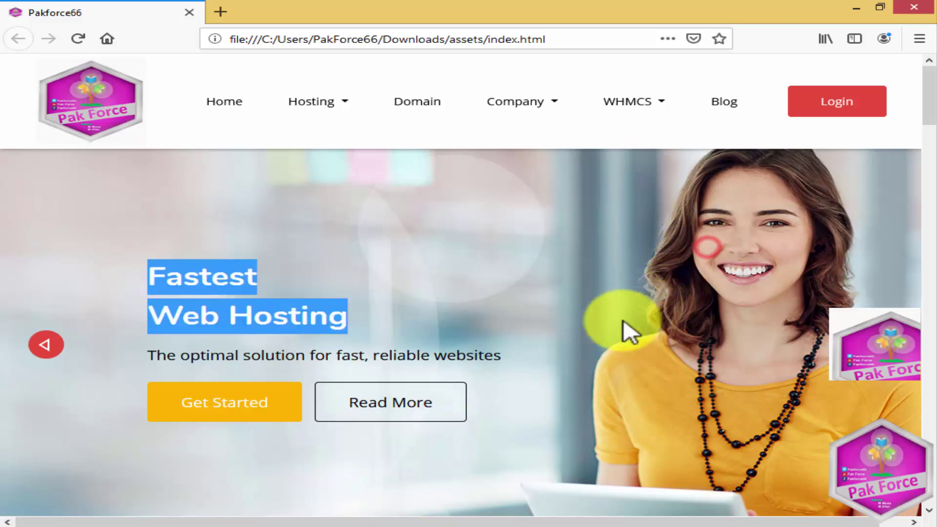
click(630, 333)
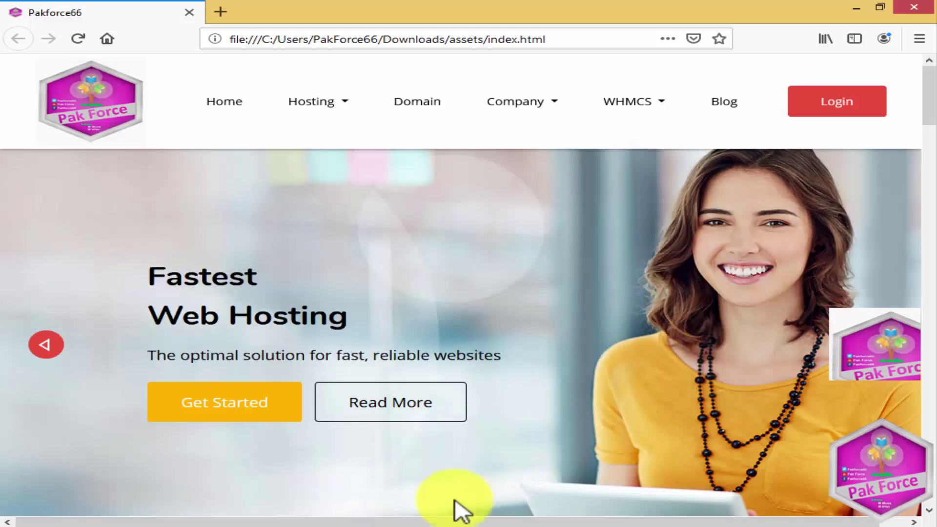
- Show index.html in Notepad++, return to Firefox, inspect the banner's text area and expand its div.row element
click(407, 518)
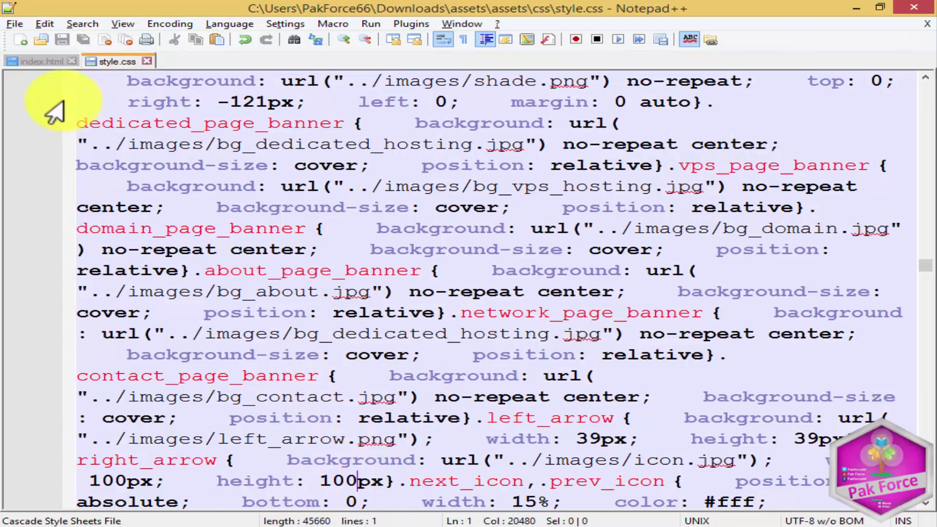
click(50, 62)
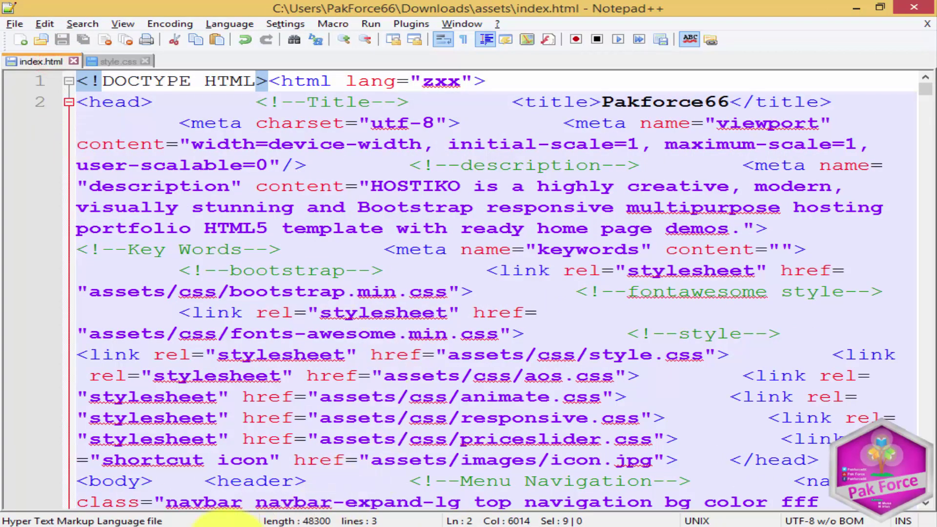
click(225, 522)
right_click(615, 312)
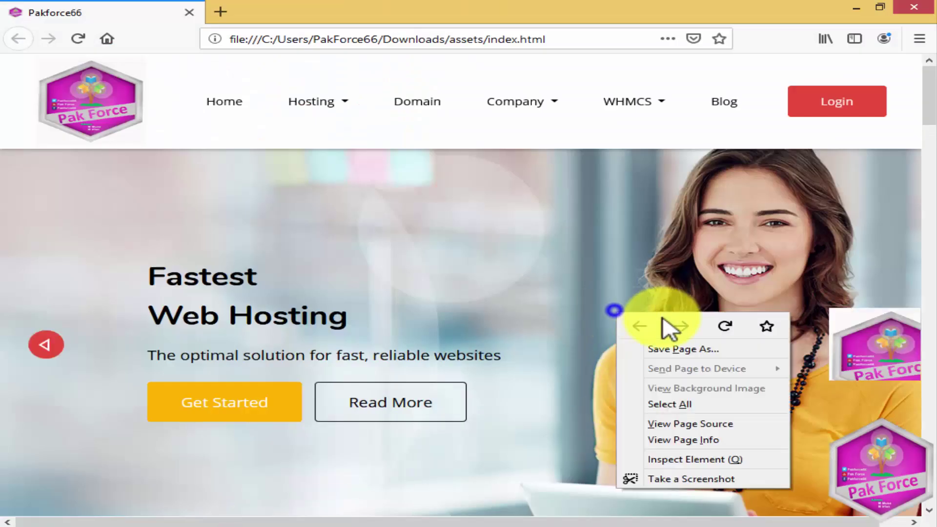
click(676, 461)
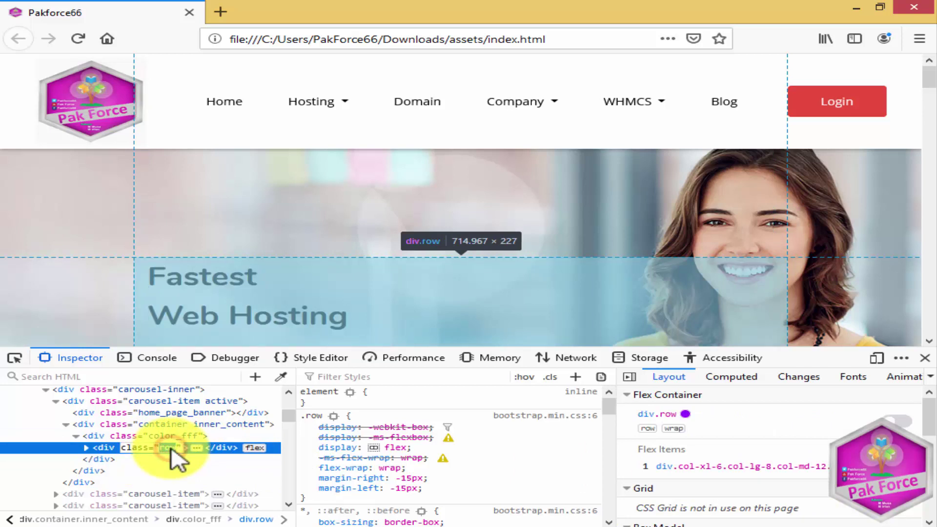
click(87, 448)
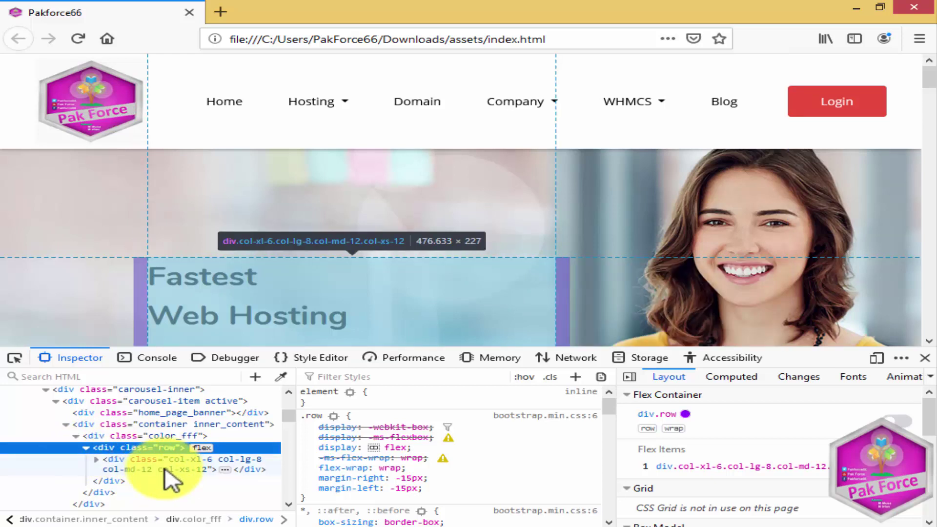
- Expand the column div inside the banner's div.row and copy the class value of its h1 heading
click(223, 469)
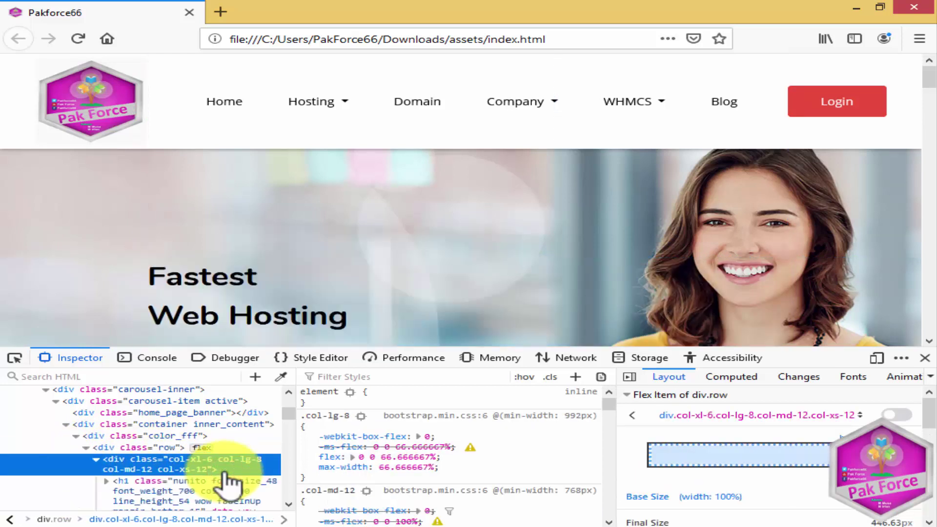
scroll(224, 480, down, 3)
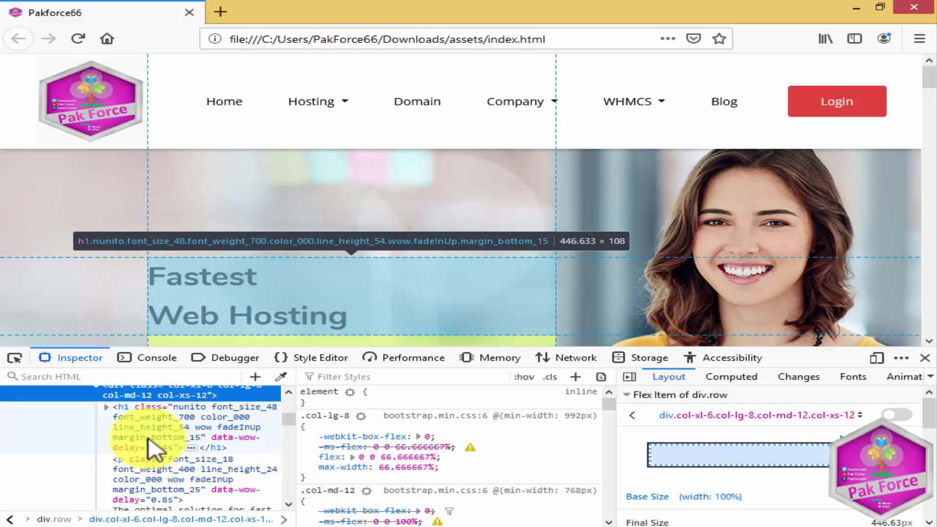
double_click(184, 420)
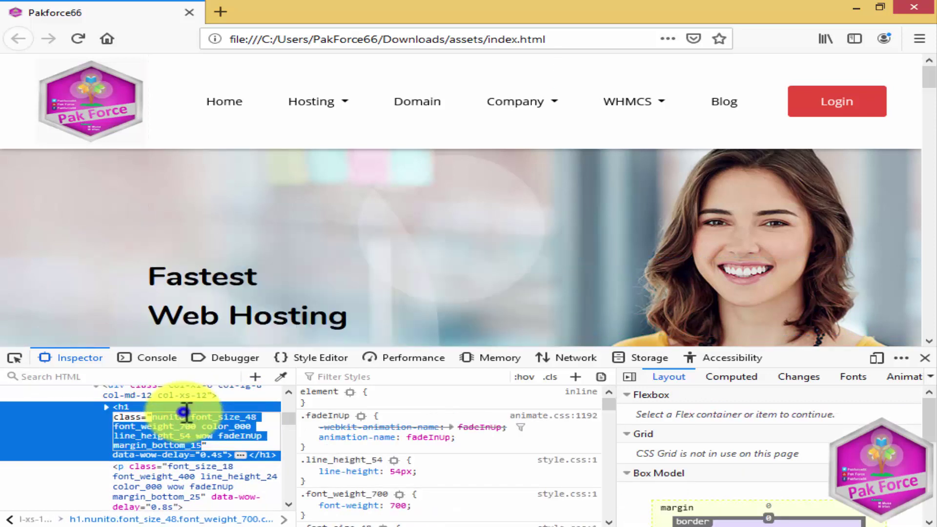
right_click(188, 417)
click(203, 459)
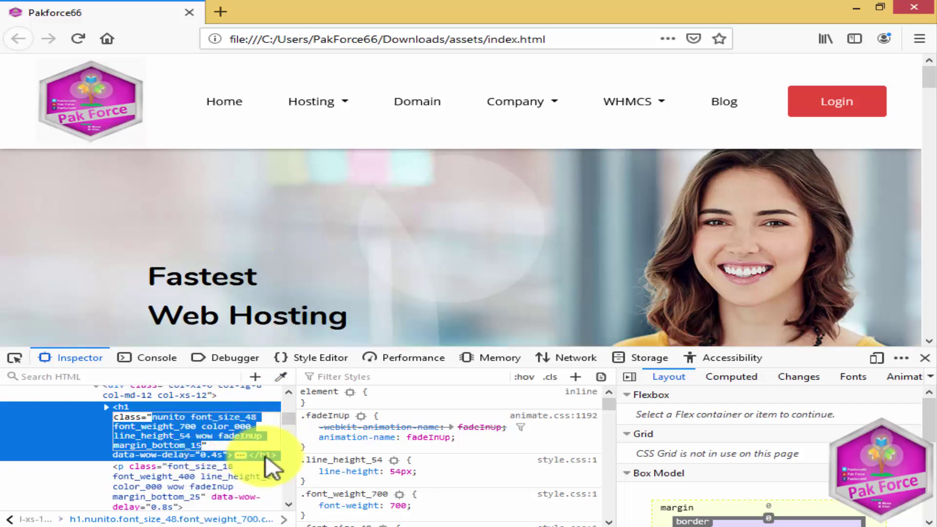
- Switch to Notepad++ and search style.css for the full class list copied from the h1 heading
key(alt+Tab)
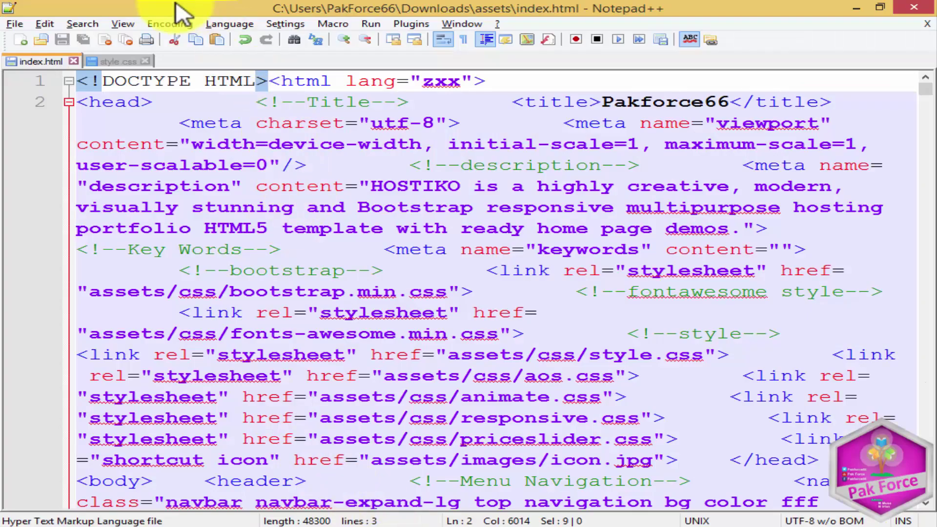
click(119, 61)
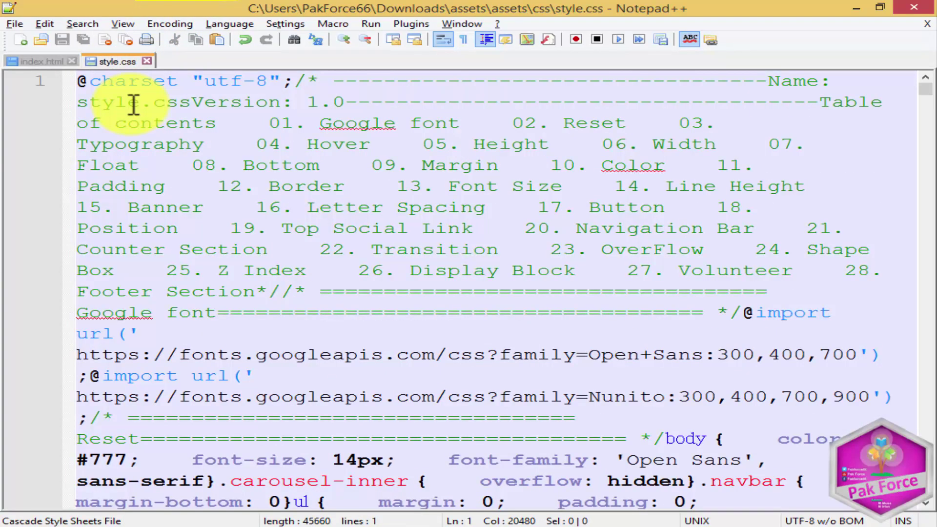
key(ctrl+f)
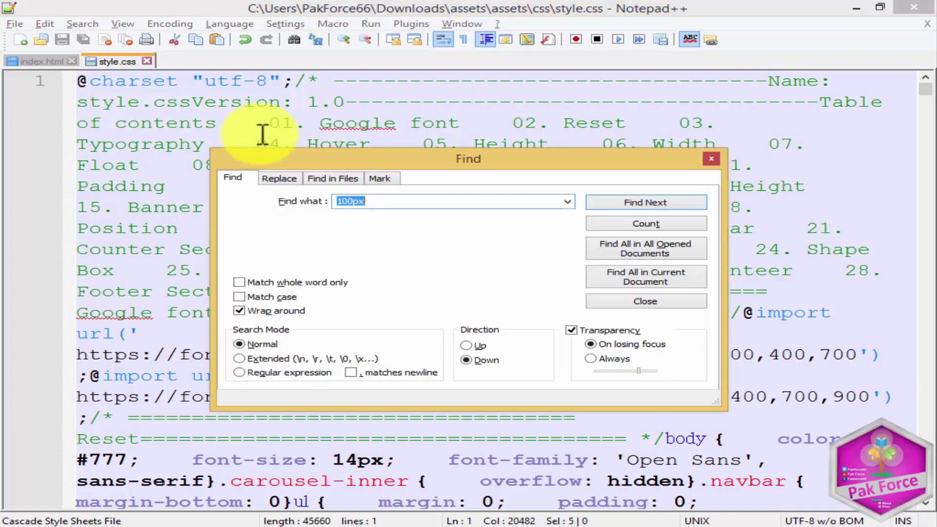
right_click(405, 202)
click(433, 271)
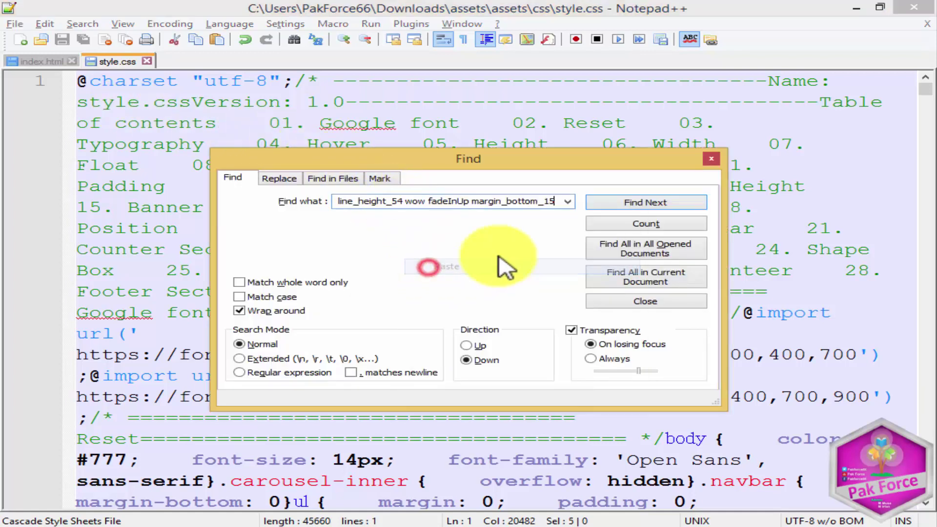
click(620, 203)
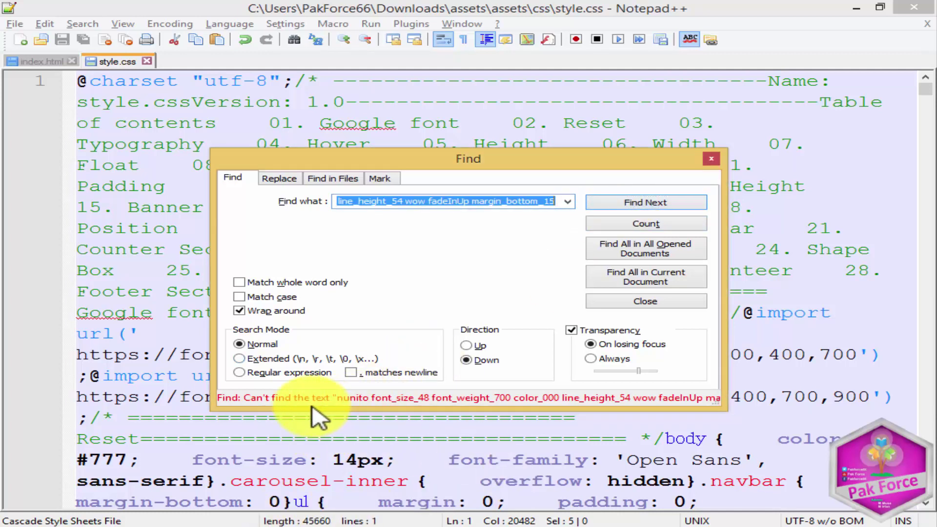
- Return to Firefox and examine the h1 heading's class list and the surrounding banner markup
key(alt+Tab)
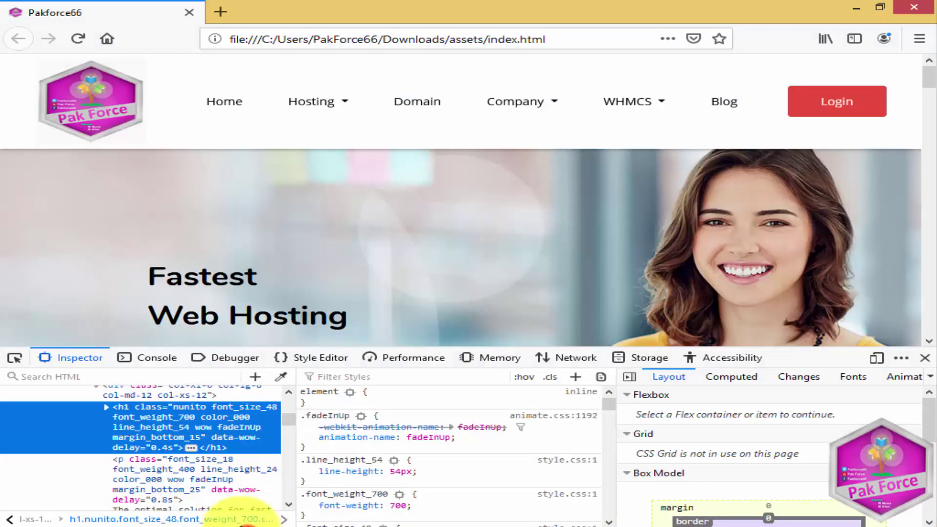
double_click(157, 433)
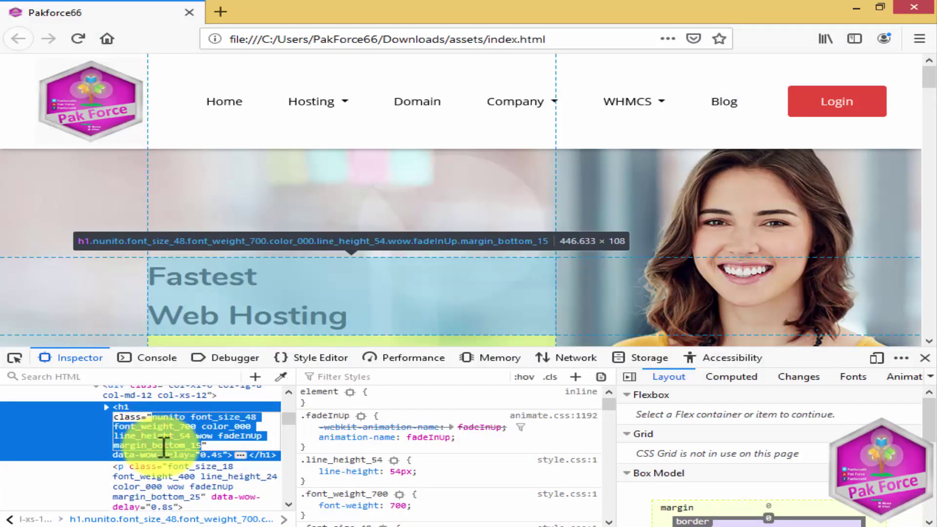
click(184, 444)
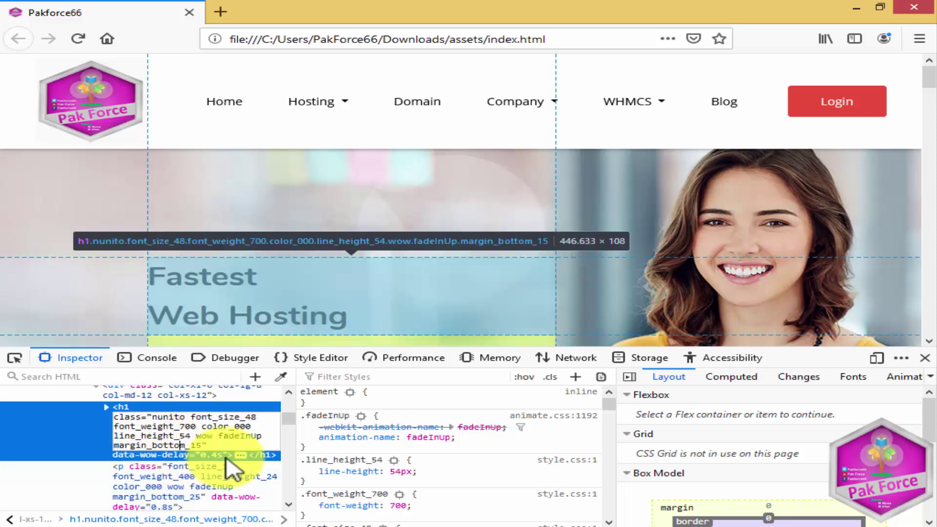
click(241, 454)
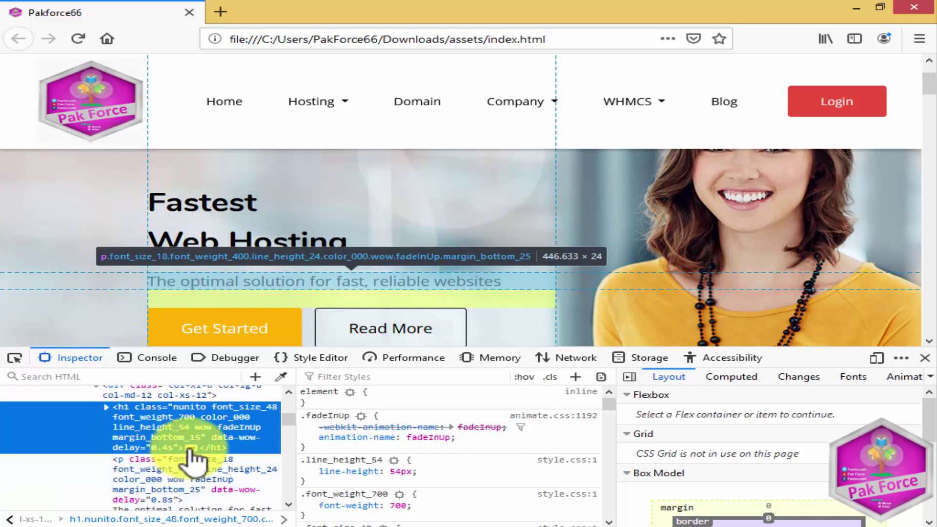
scroll(188, 480, up, 3)
scroll(156, 475, down, 1)
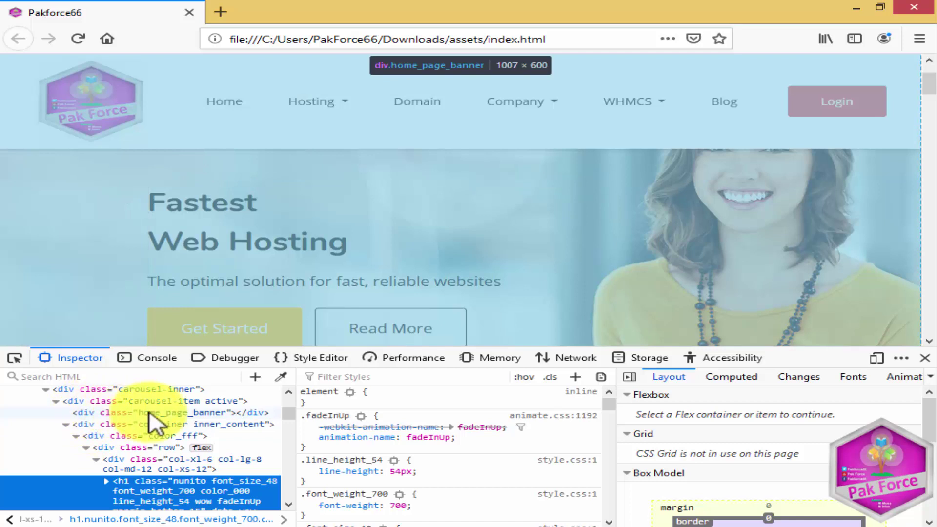
- Copy the class name home_page_banner from the active carousel item's background div
click(194, 412)
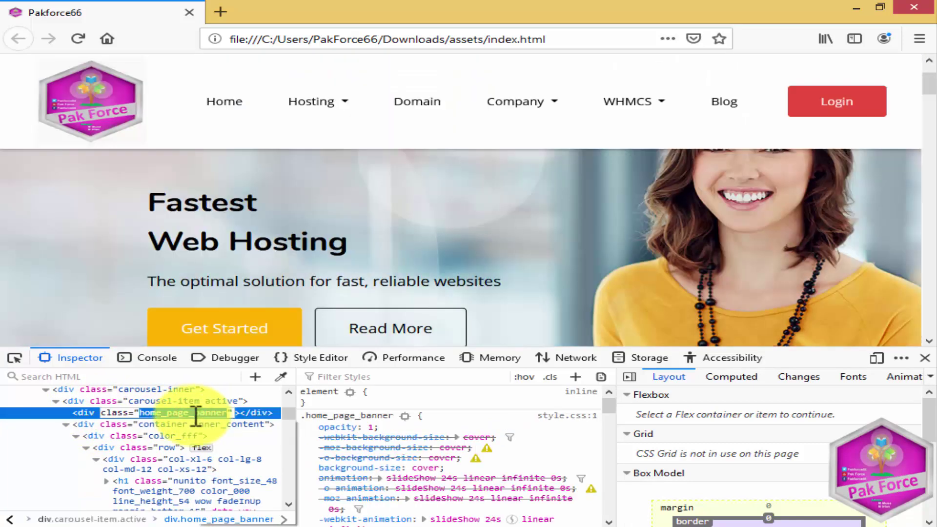
right_click(194, 412)
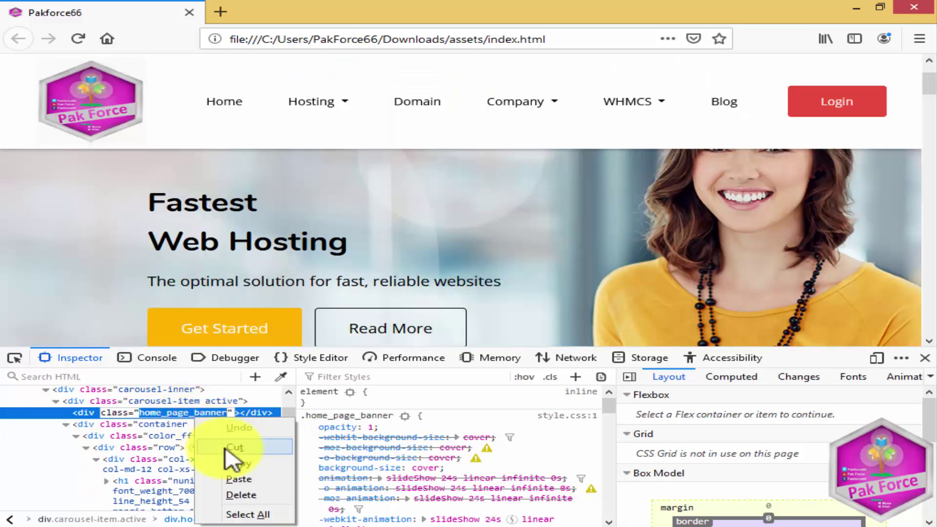
click(229, 460)
- Switch to Notepad++, search style.css for home_page_banner, review its rule and close the search
click(430, 525)
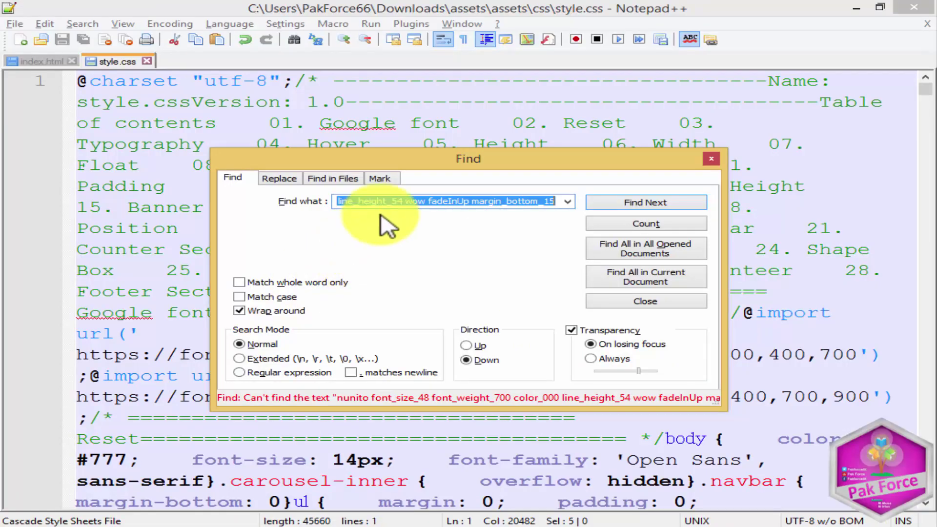
right_click(385, 203)
click(429, 266)
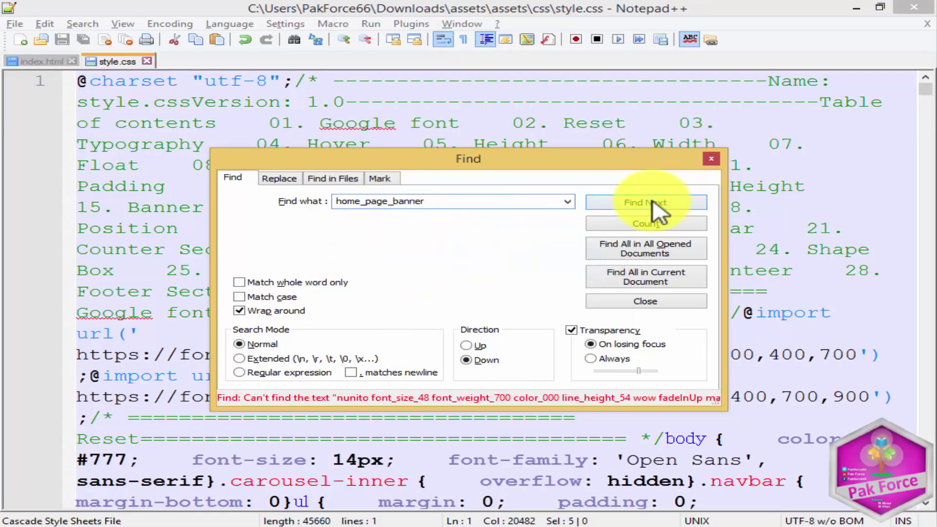
click(656, 204)
click(245, 483)
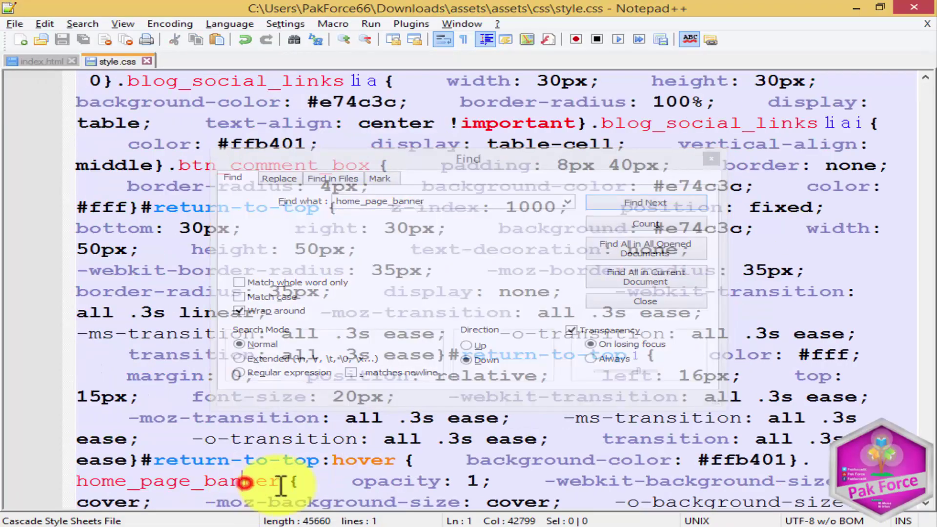
scroll(418, 478, down, 1)
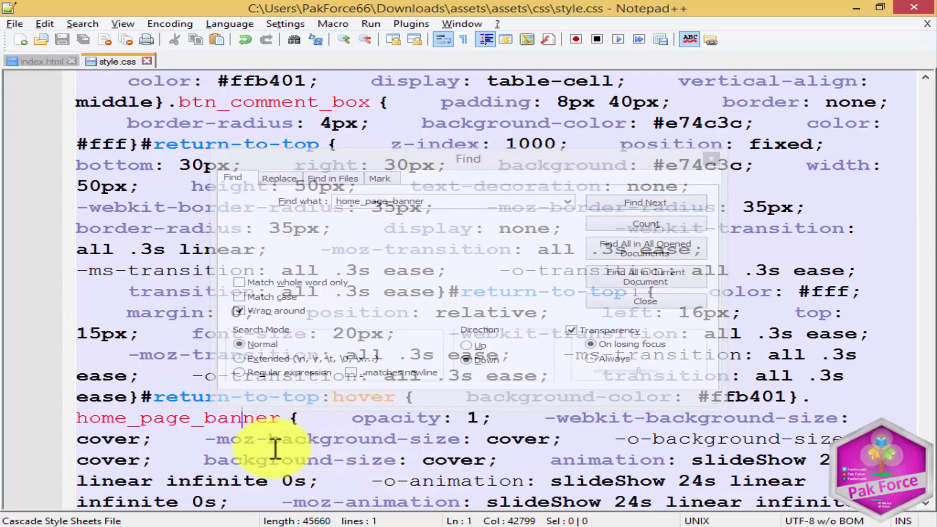
scroll(420, 458, down, 1)
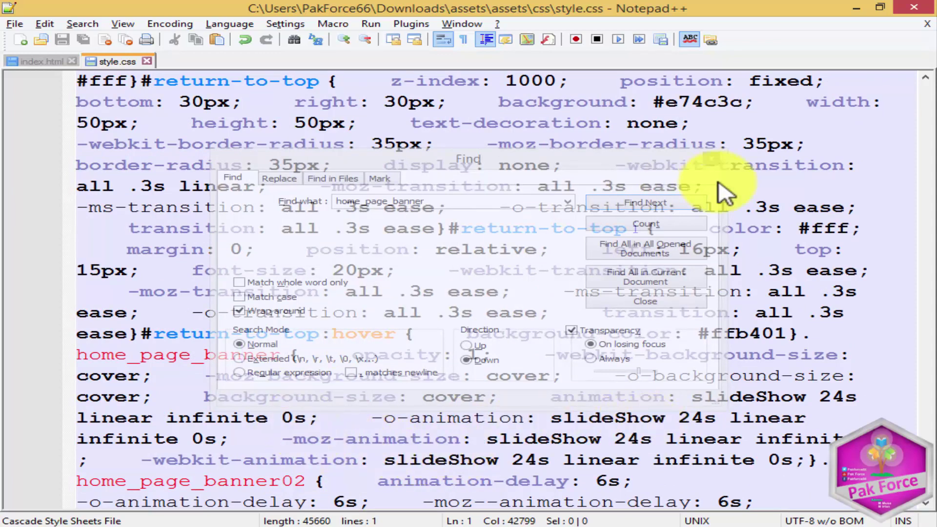
click(711, 158)
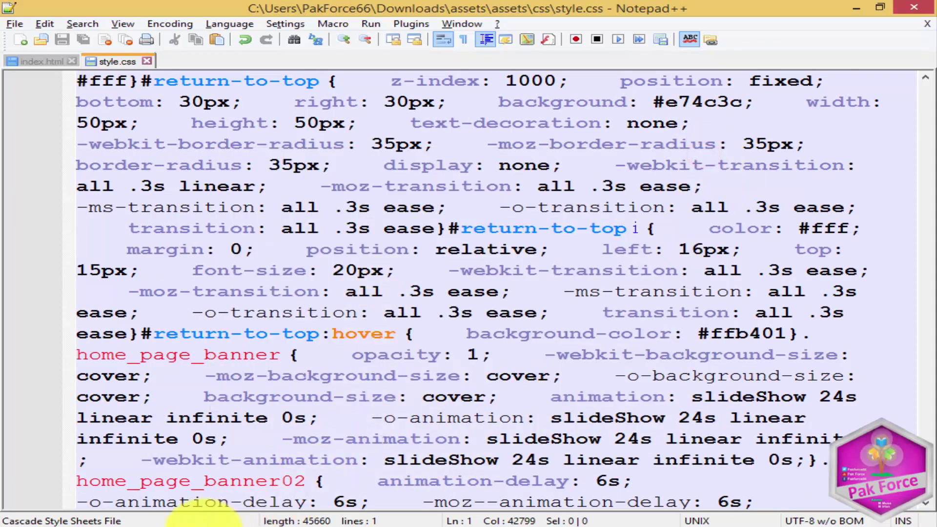
- Switch to File Explorer, refresh the css folder and open the template's assets\images folder
click(122, 524)
right_click(272, 244)
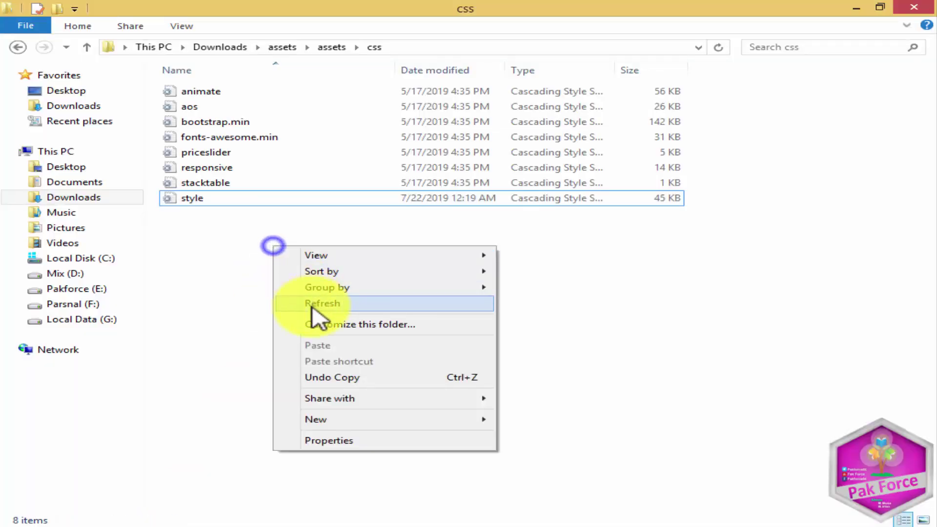
click(311, 306)
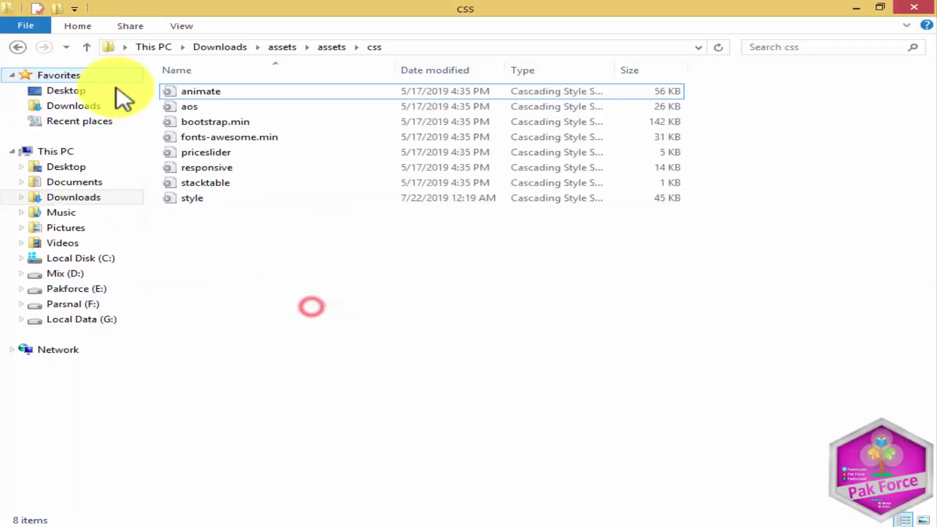
click(18, 46)
click(18, 46)
double_click(168, 94)
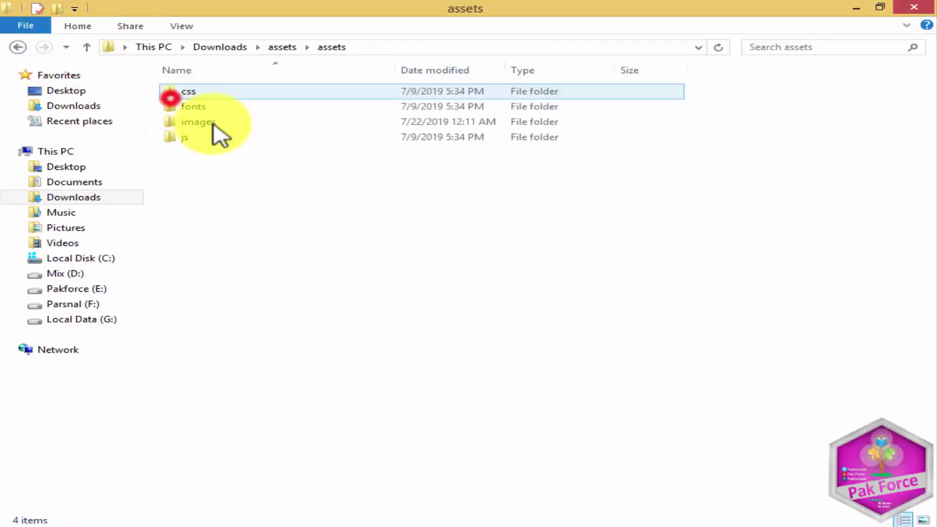
click(234, 122)
double_click(234, 122)
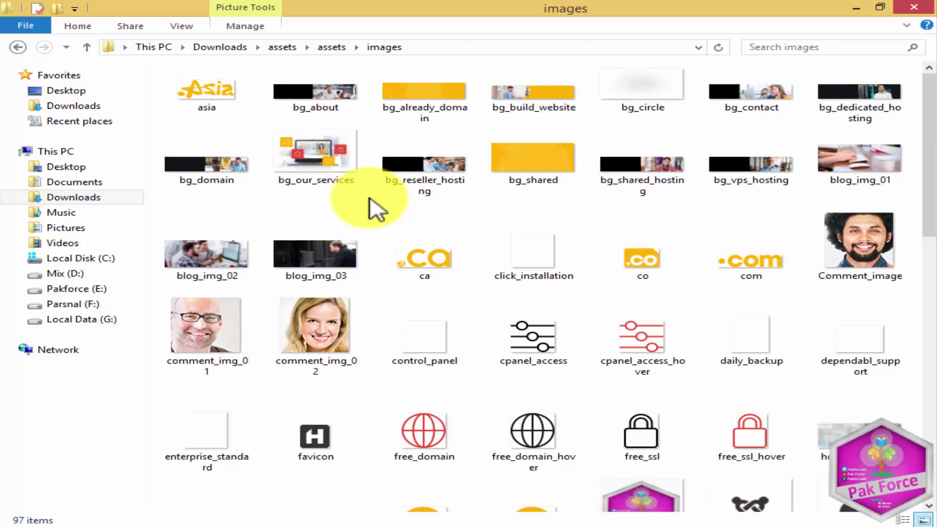
- Find the home_page_banner image among the template images, view it full size and close the viewer
scroll(375, 208, down, 10)
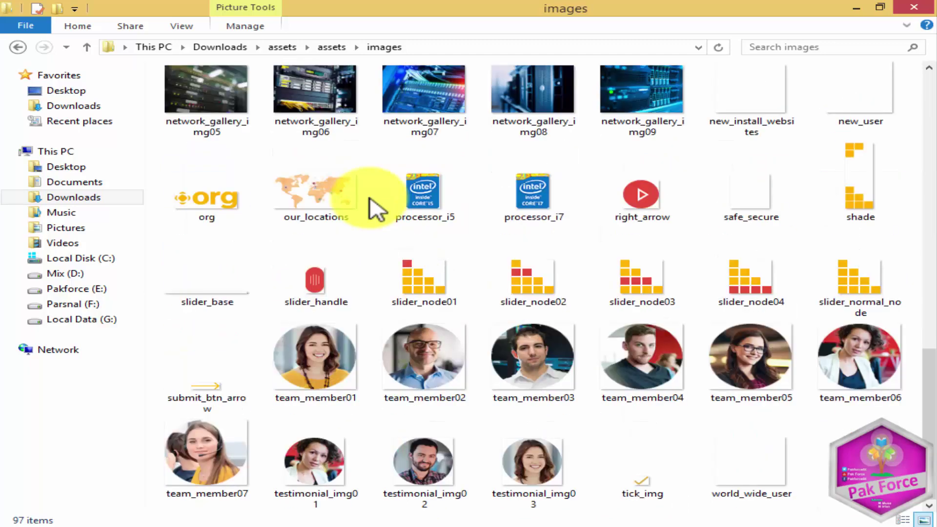
scroll(375, 207, up, 3)
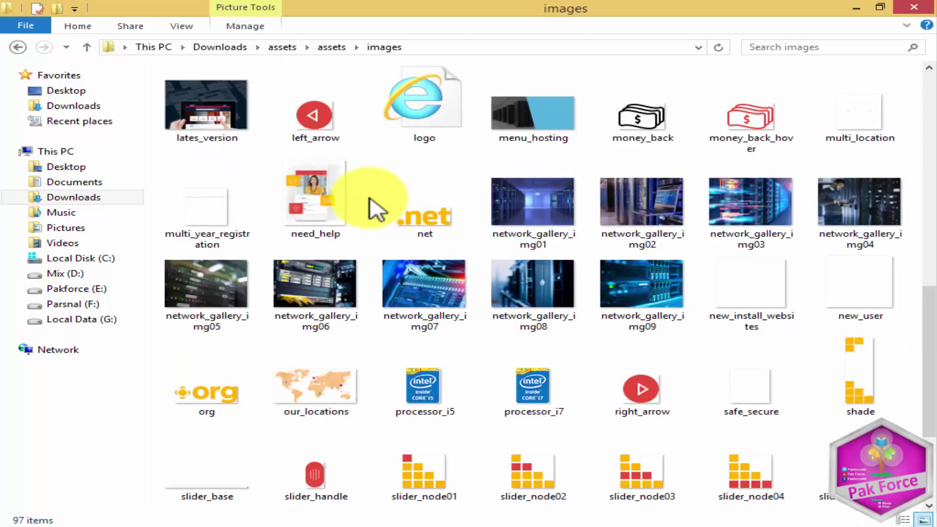
scroll(375, 207, up, 5)
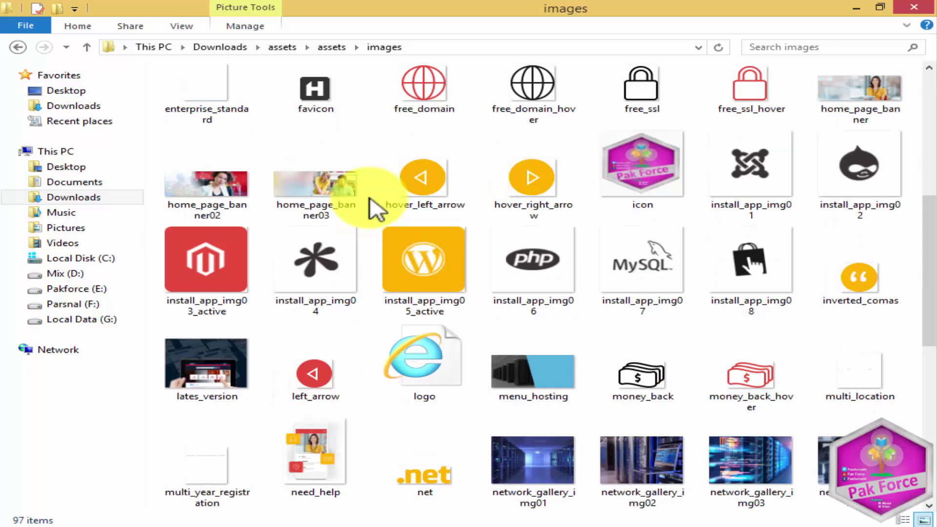
double_click(859, 108)
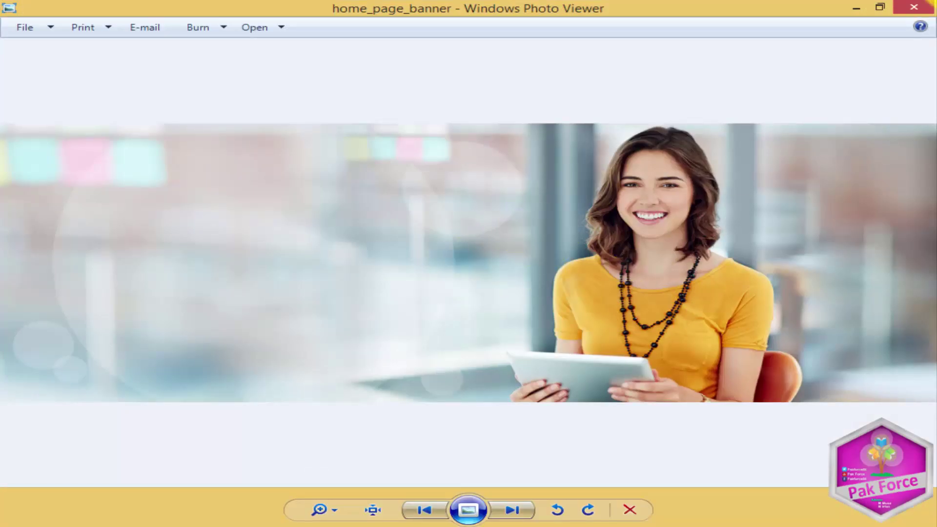
click(912, 5)
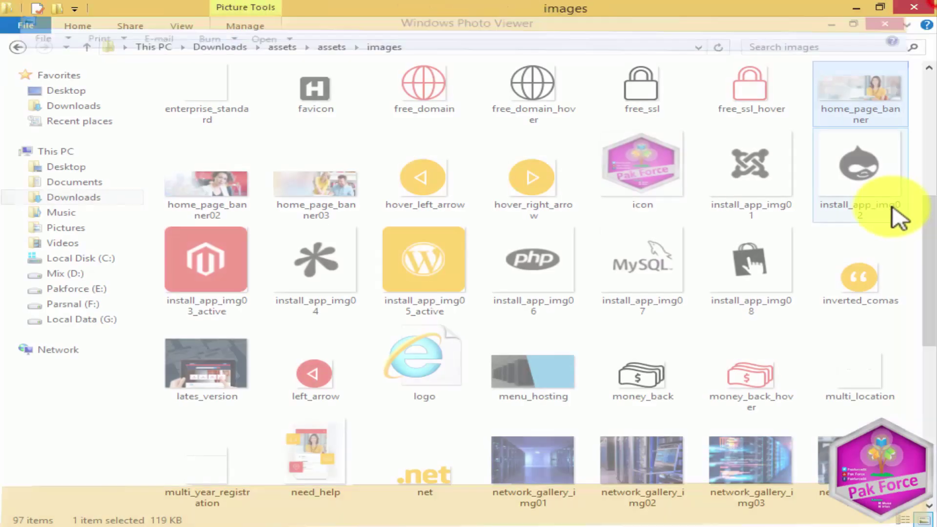
- Open the home_page_banner image's file name for editing and copy it
right_click(863, 98)
click(681, 441)
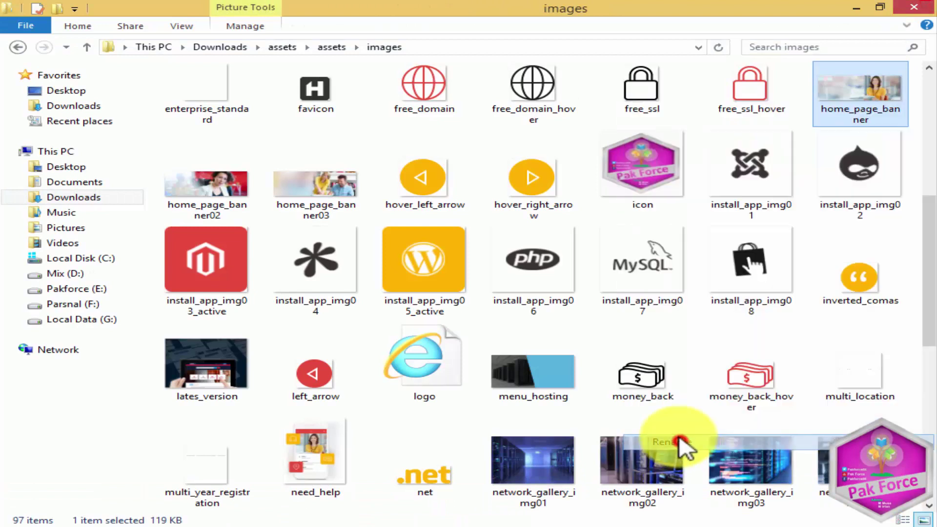
right_click(866, 115)
click(740, 163)
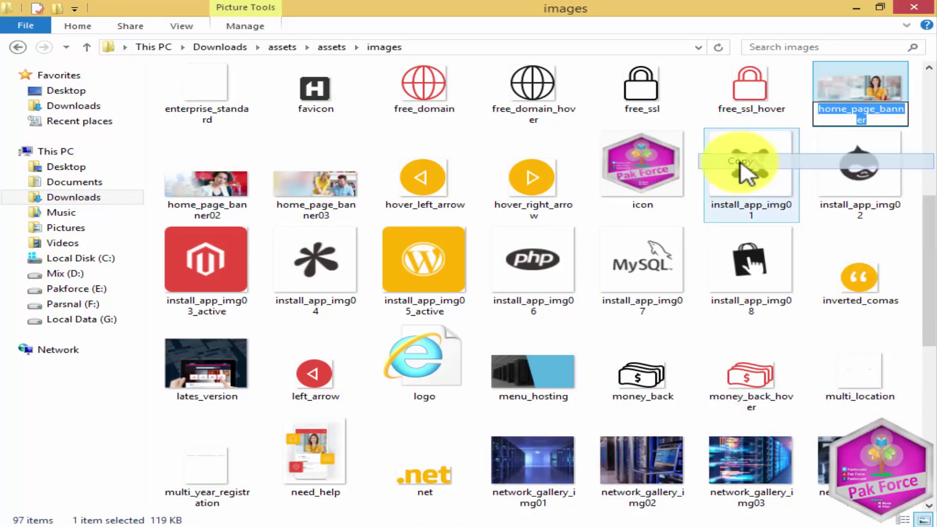
- Switch to Notepad++ and search style.css for the copied name home_page_banner
key(alt+Tab)
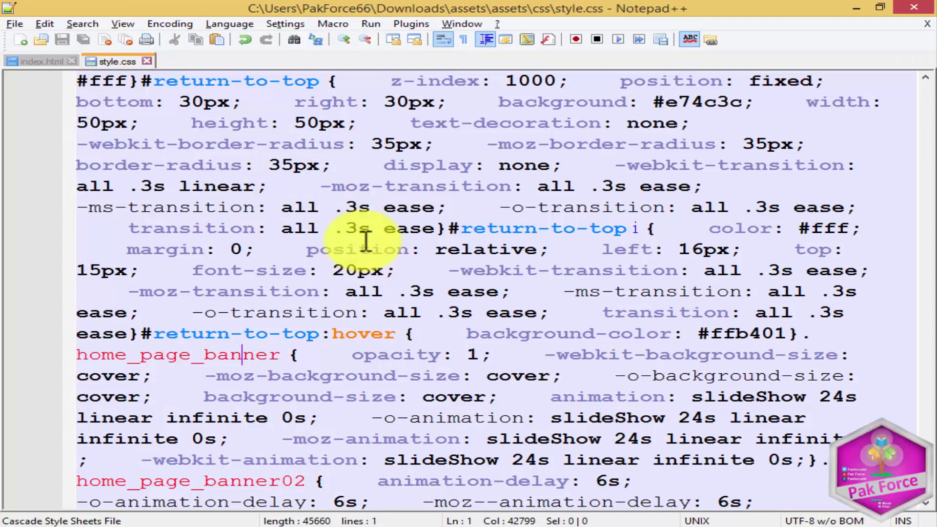
key(ctrl+f)
right_click(382, 203)
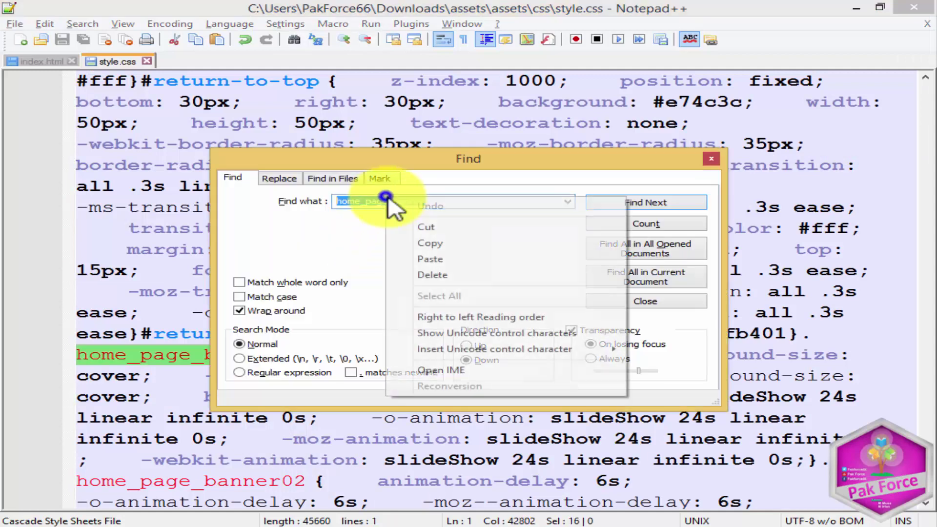
click(416, 257)
click(664, 201)
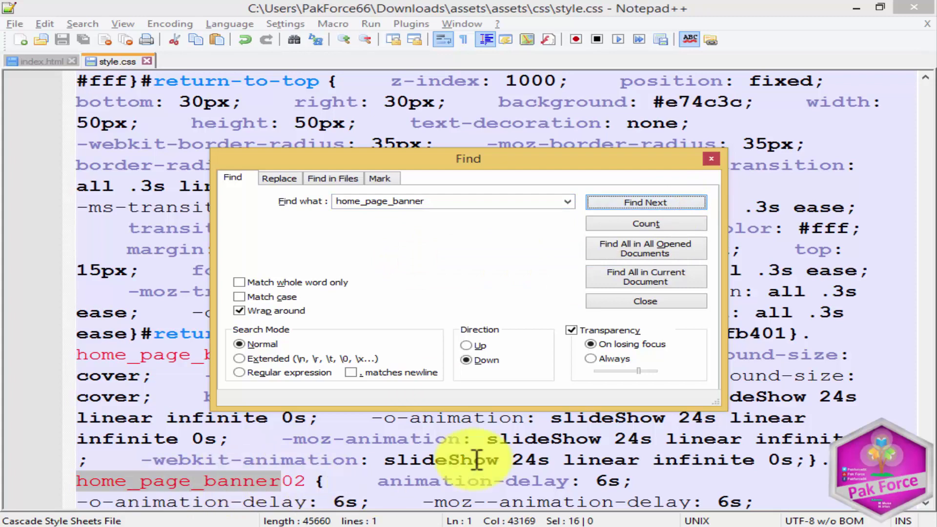
- Examine the home_page_banner, home_page_banner02 and home_page_banner03 rules in style.css, and close the search
click(407, 481)
scroll(418, 472, down, 1)
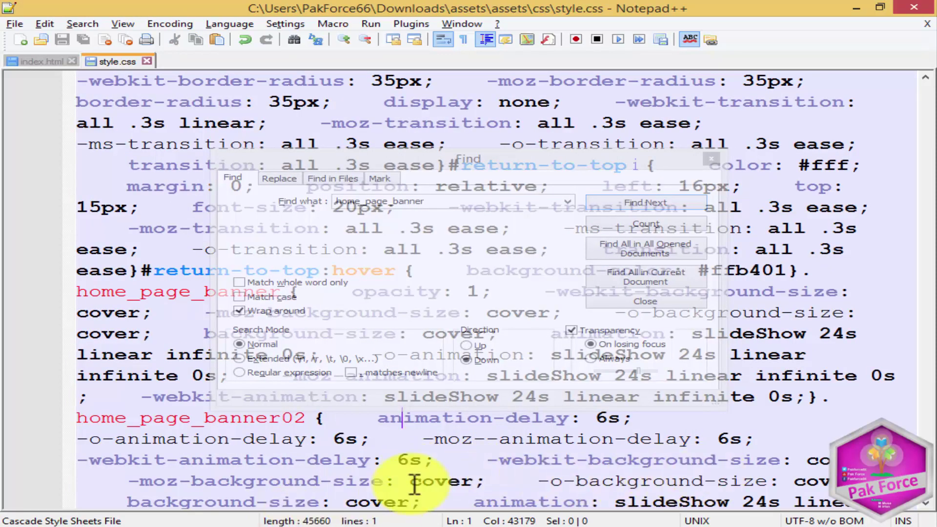
scroll(421, 483, down, 1)
scroll(411, 480, down, 1)
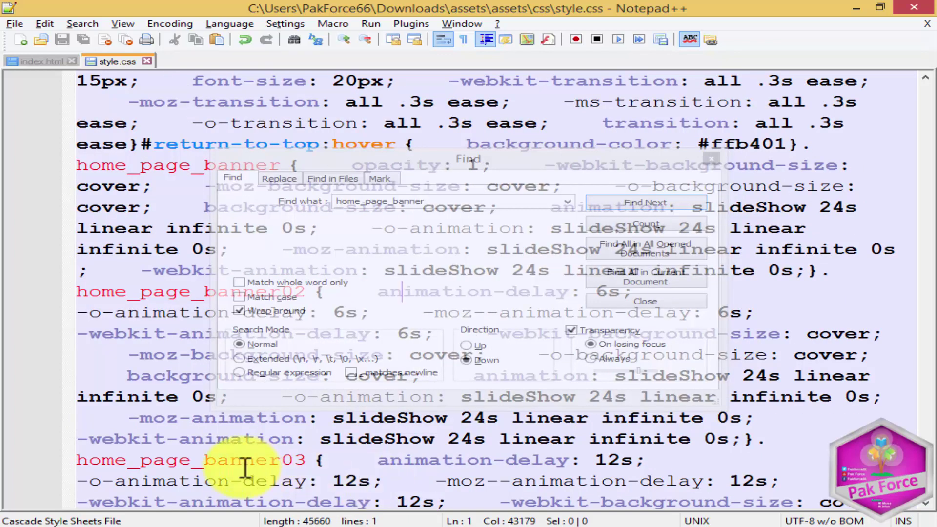
scroll(365, 463, up, 2)
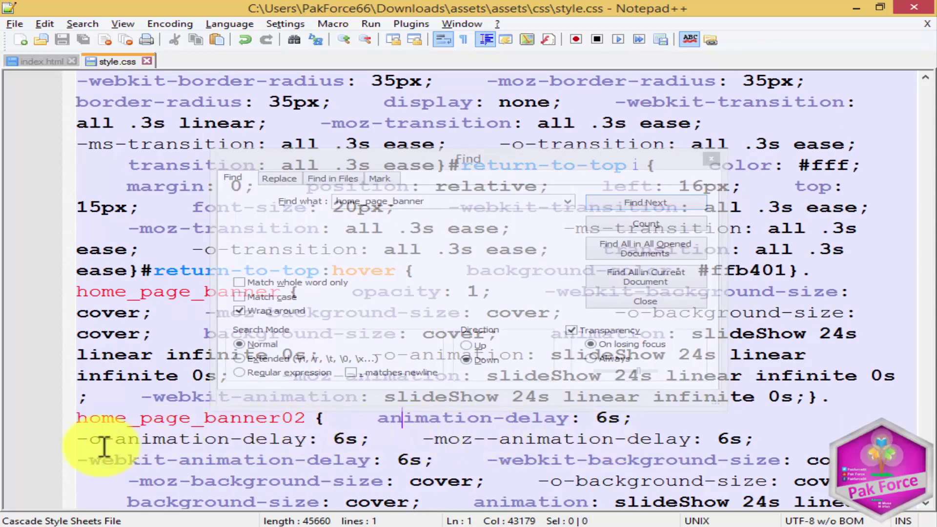
scroll(548, 447, down, 1)
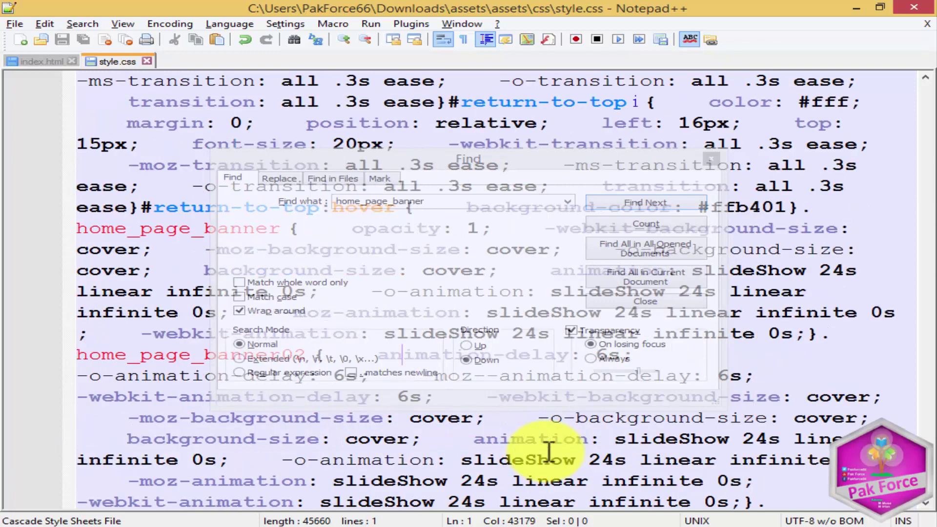
scroll(390, 483, down, 1)
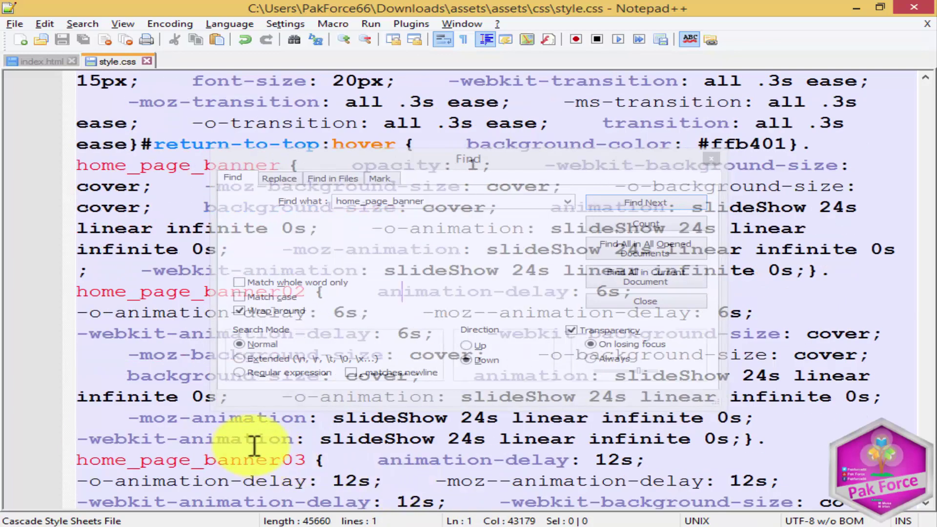
scroll(445, 453, down, 1)
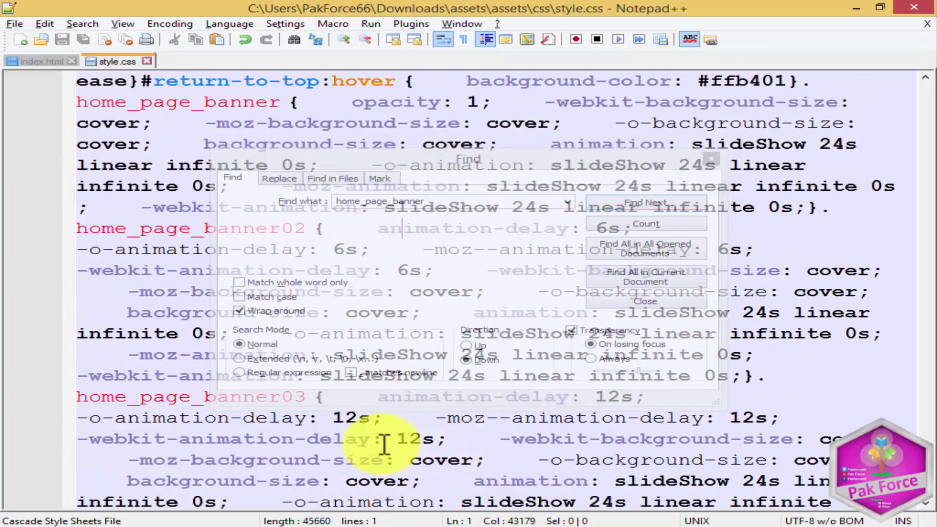
scroll(337, 466, down, 1)
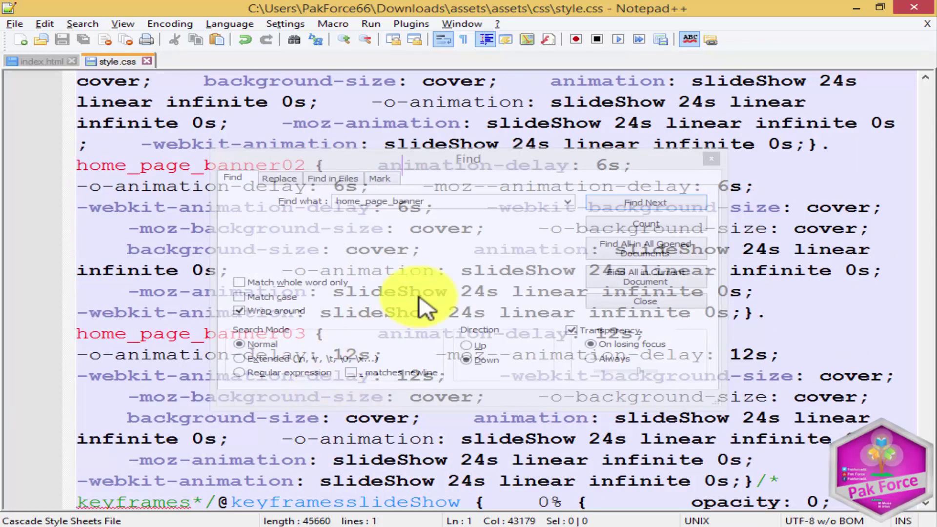
click(706, 159)
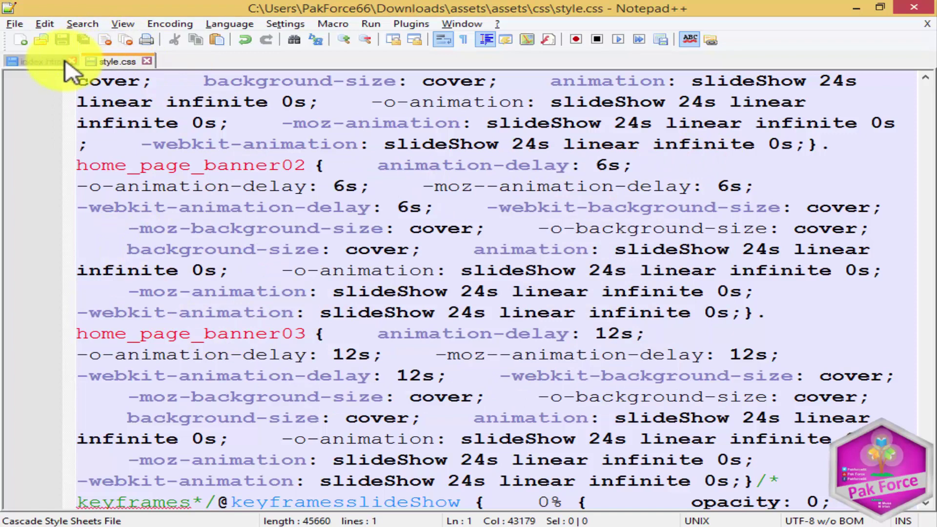
- Switch to index.html and search it for home_page_banner, placing the cursor near the first match
click(35, 60)
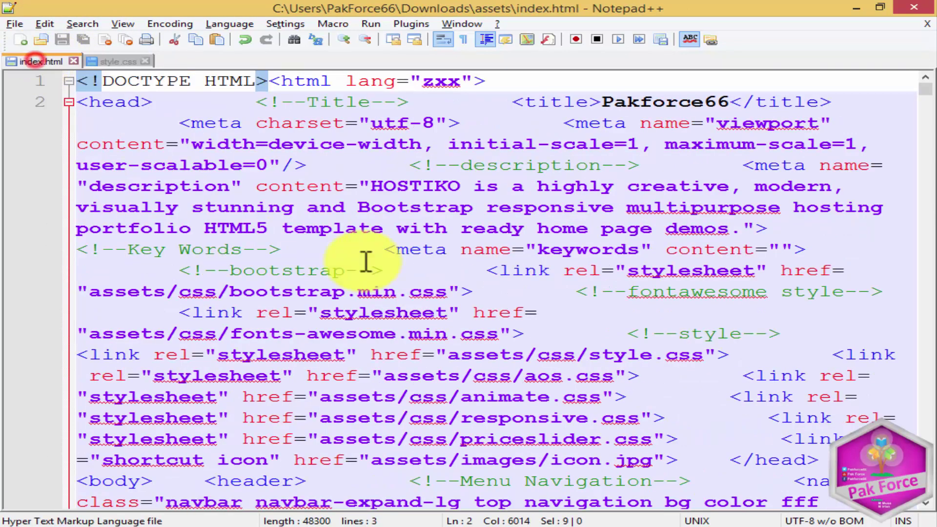
key(ctrl+f)
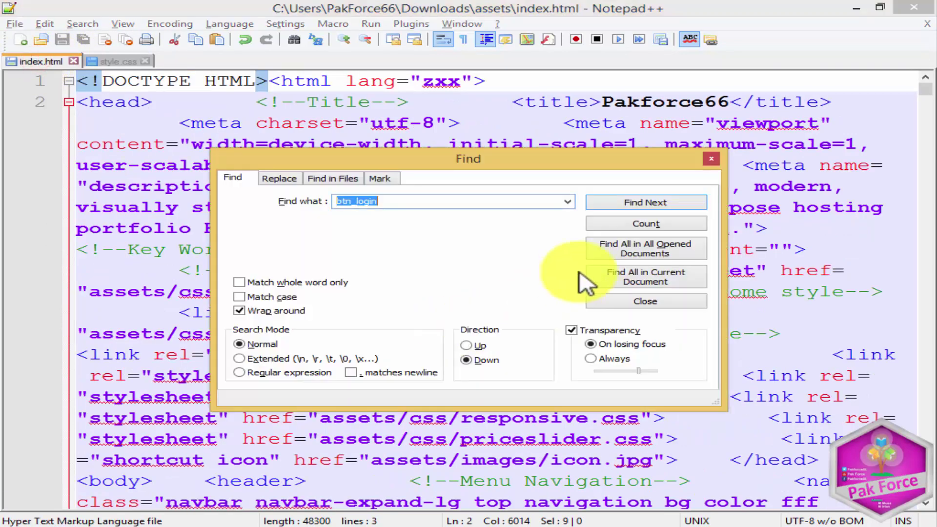
right_click(427, 201)
click(449, 264)
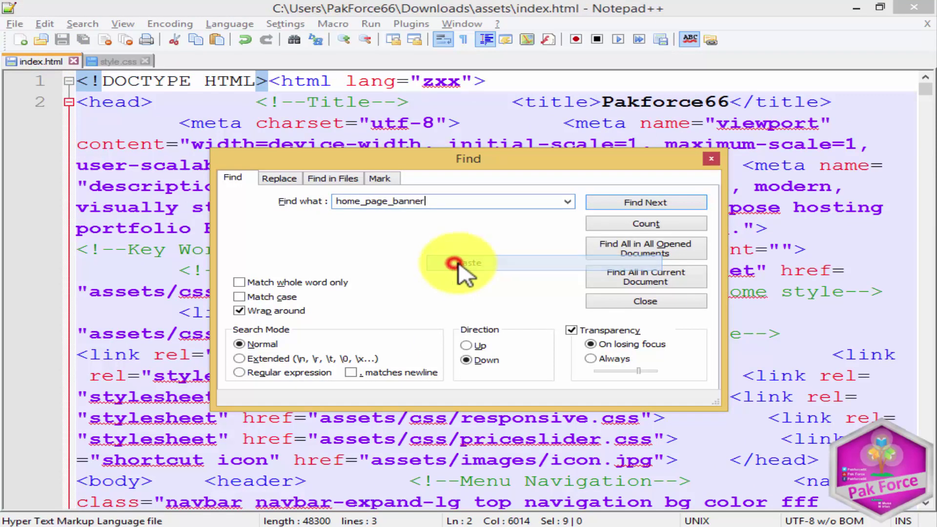
click(616, 201)
click(326, 500)
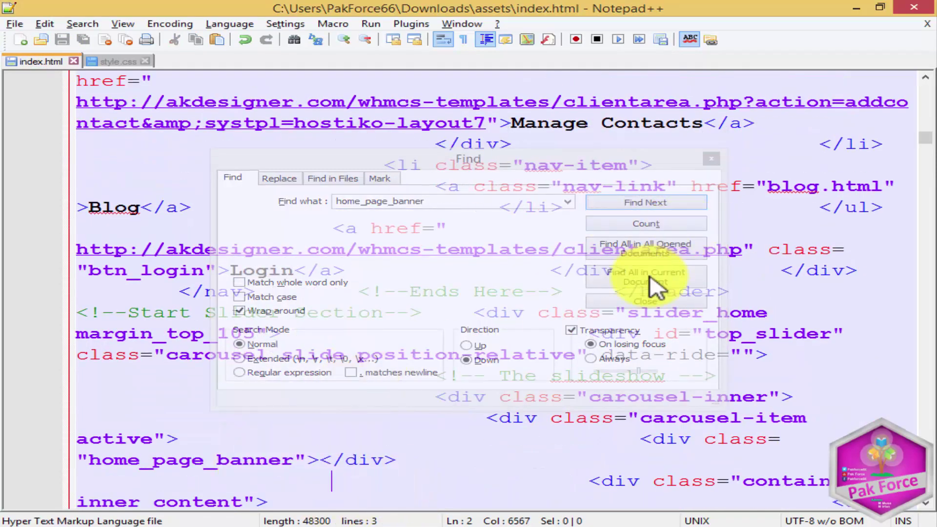
- Find the next home_page_banner match in index.html, inspect the home_page_banner02 slide's div and close the search
click(638, 204)
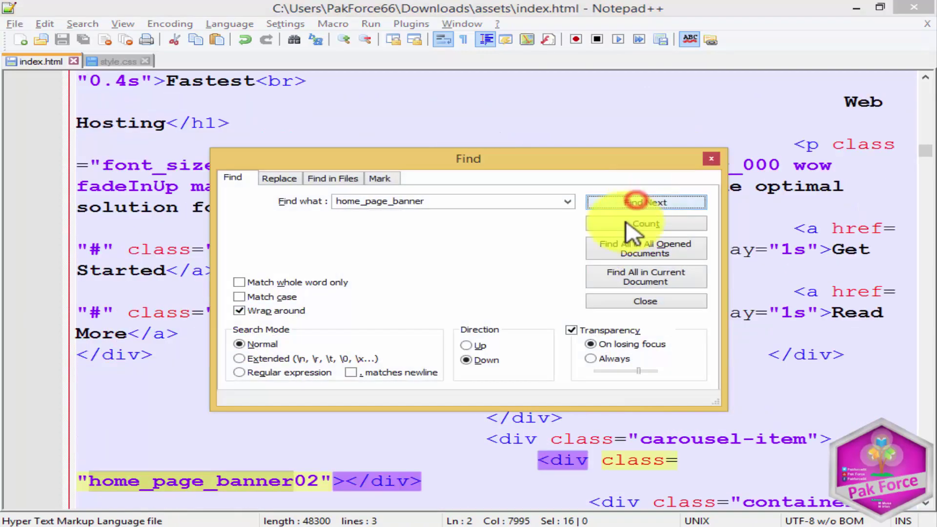
click(578, 461)
scroll(677, 429, down, 1)
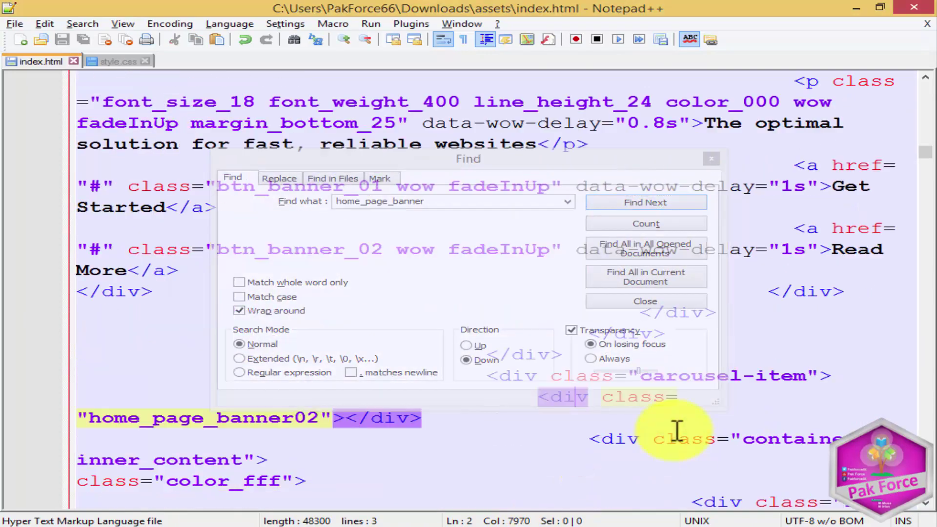
click(316, 417)
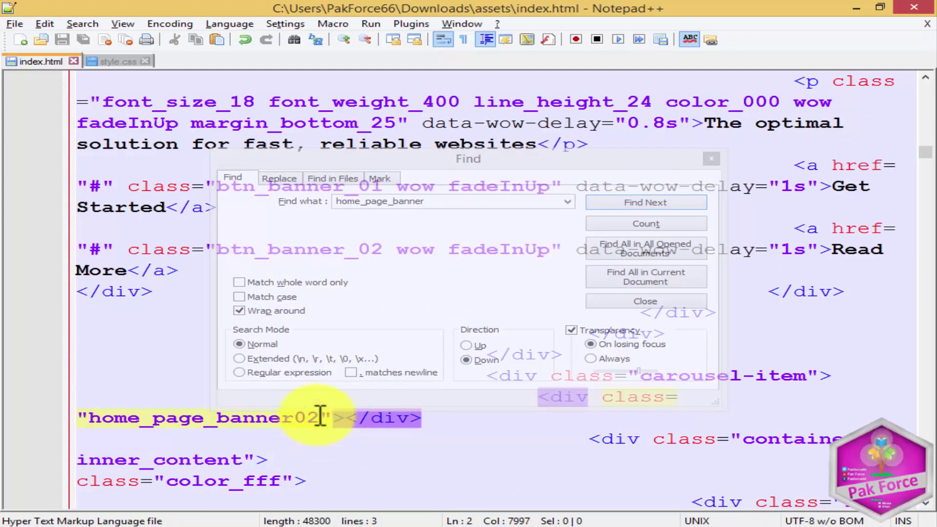
scroll(319, 417, down, 2)
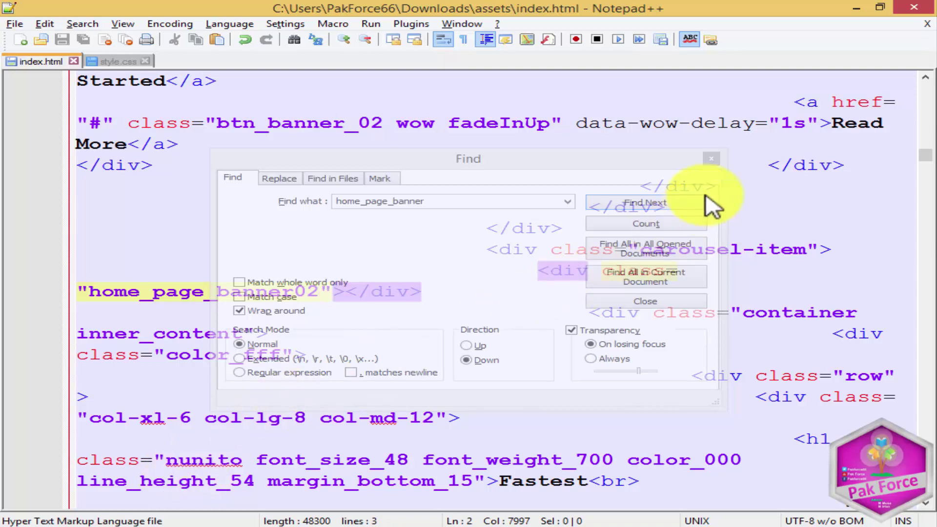
click(711, 159)
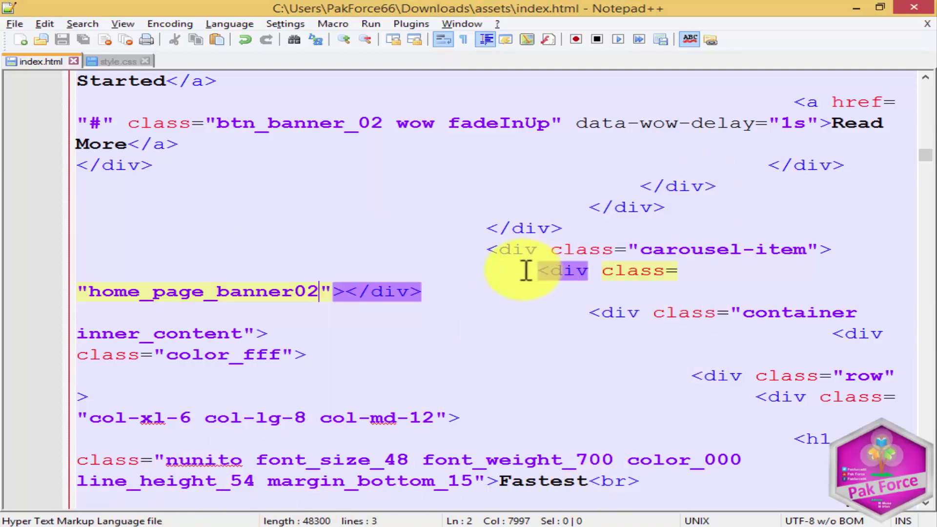
- Examine the slider markup in index.html from the home_page_banner02 slide through the arrow controls to the Search Domain section
scroll(445, 320, down, 1)
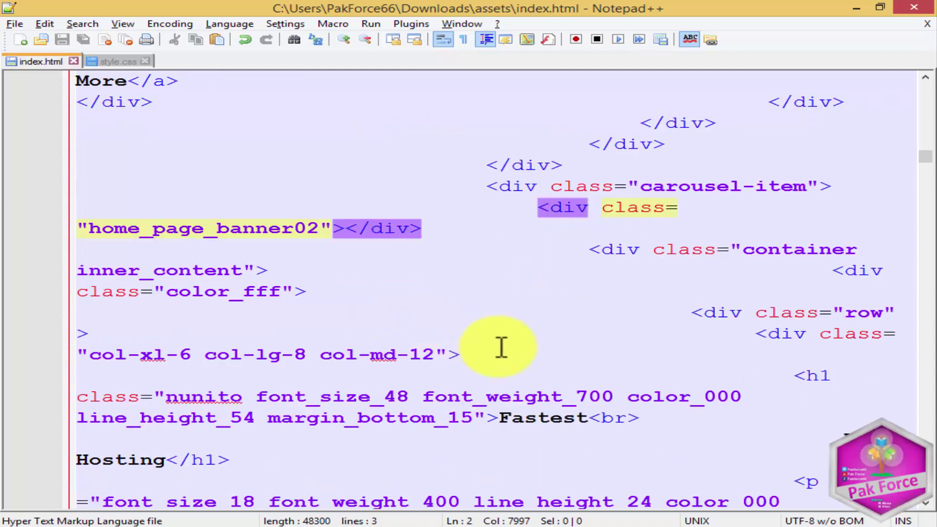
scroll(501, 348, down, 1)
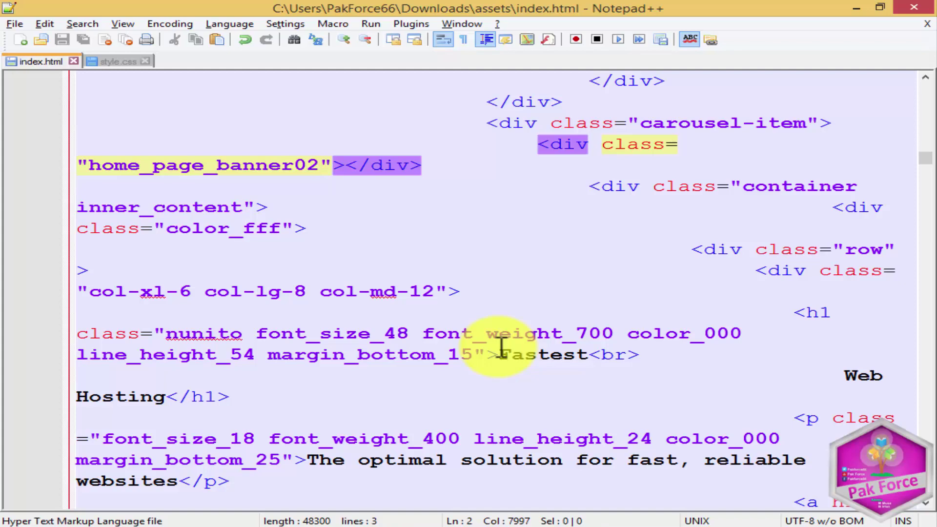
scroll(501, 347, down, 1)
scroll(501, 347, down, 3)
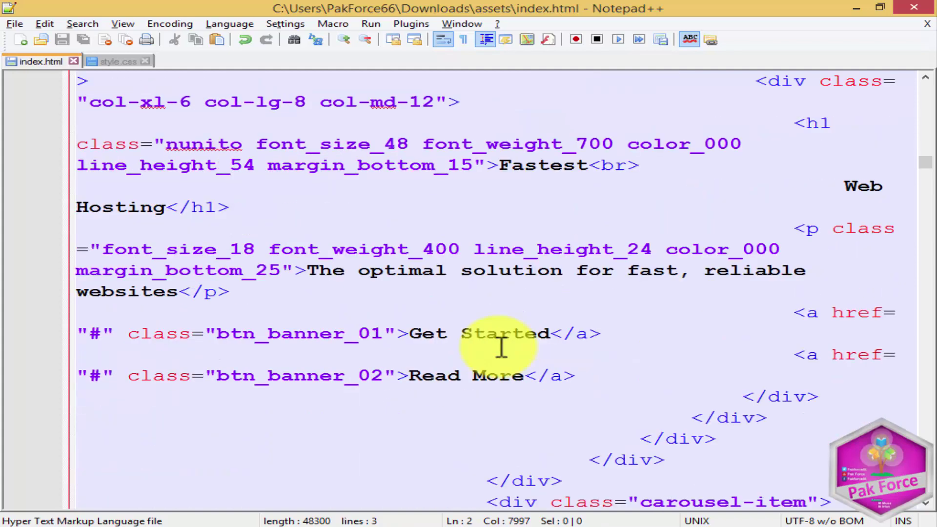
scroll(501, 347, down, 1)
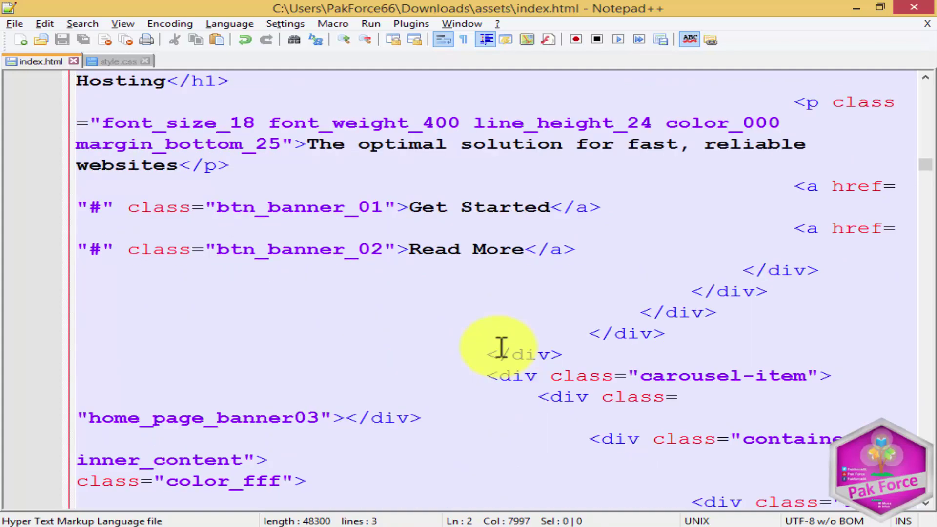
scroll(501, 347, down, 1)
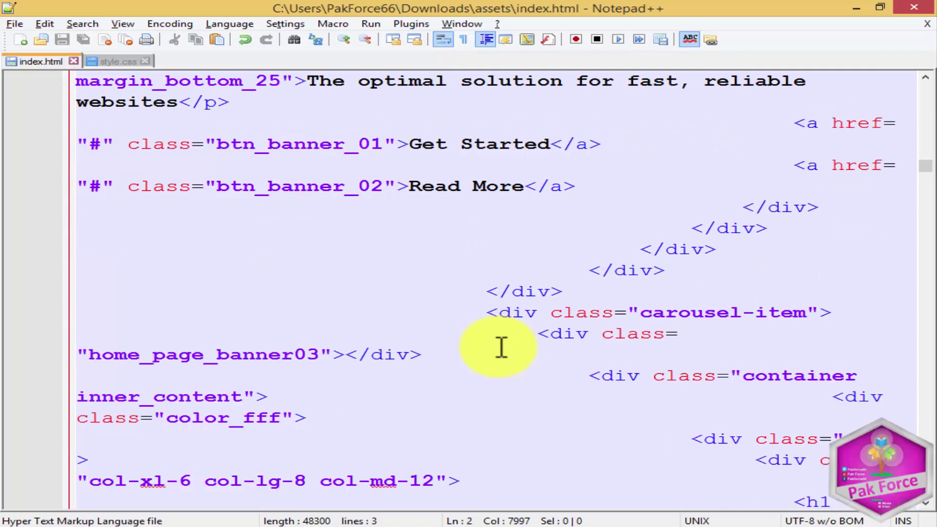
scroll(501, 347, down, 1)
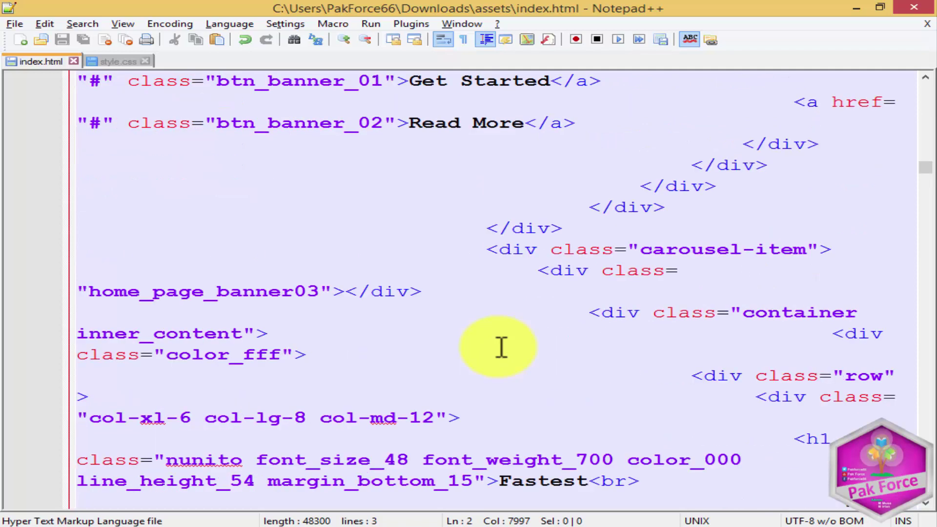
scroll(501, 348, down, 1)
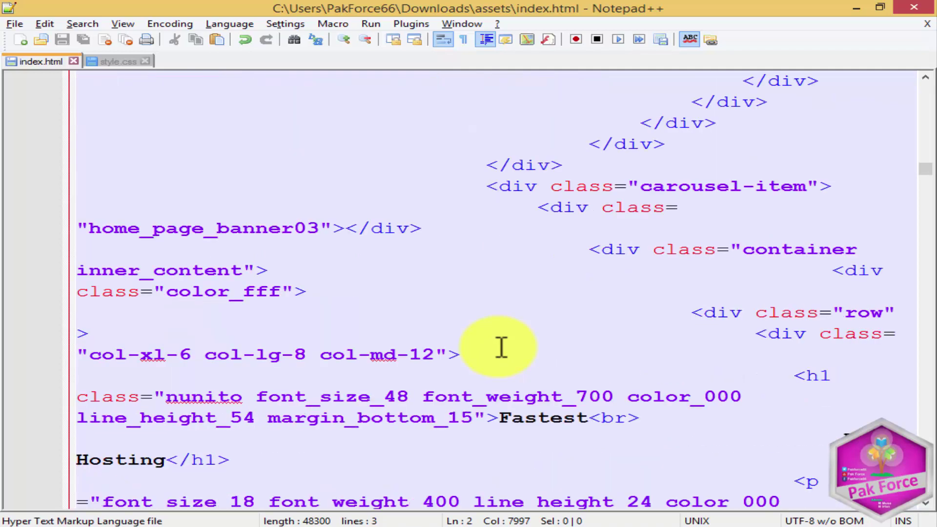
scroll(501, 348, down, 3)
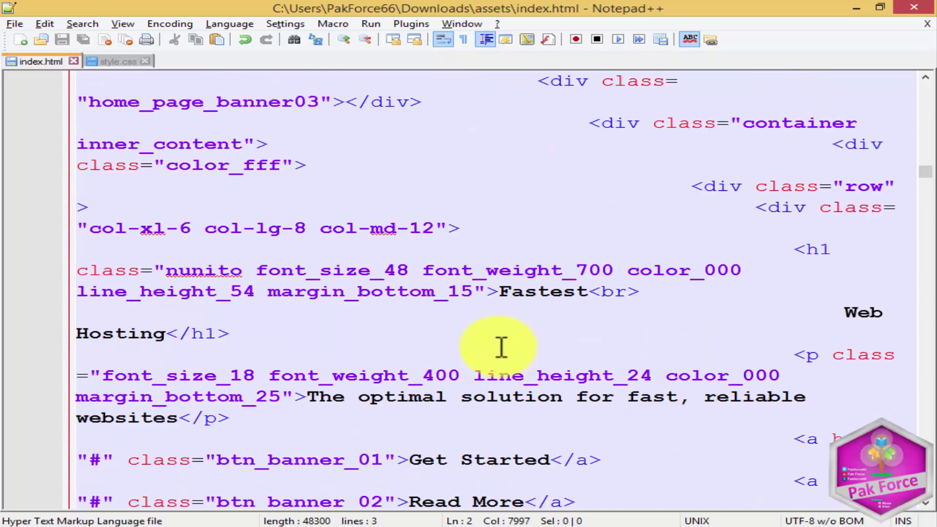
scroll(501, 347, down, 2)
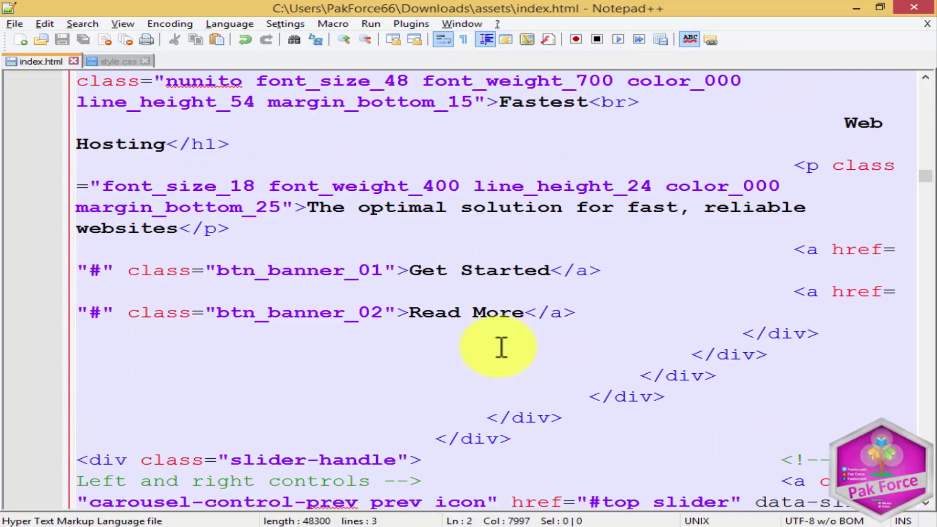
scroll(501, 347, down, 1)
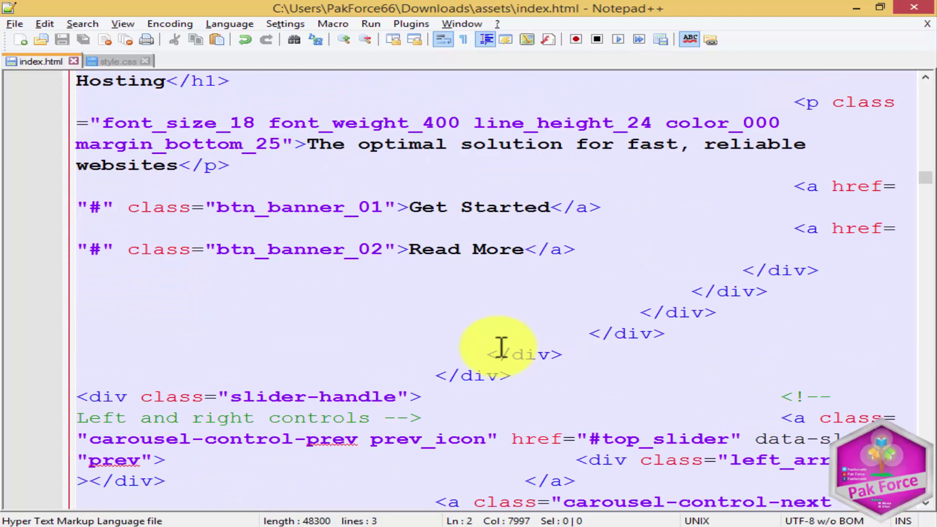
scroll(501, 347, down, 1)
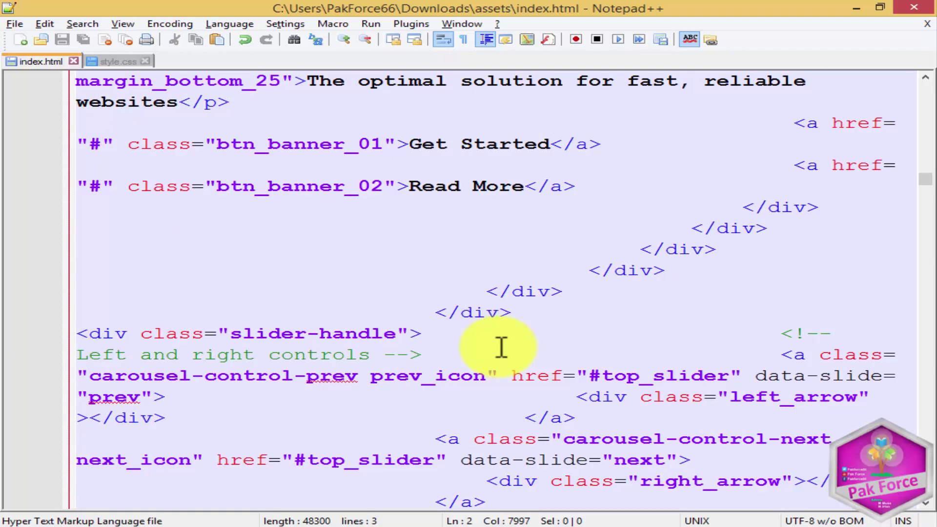
scroll(501, 348, down, 1)
scroll(501, 347, down, 1)
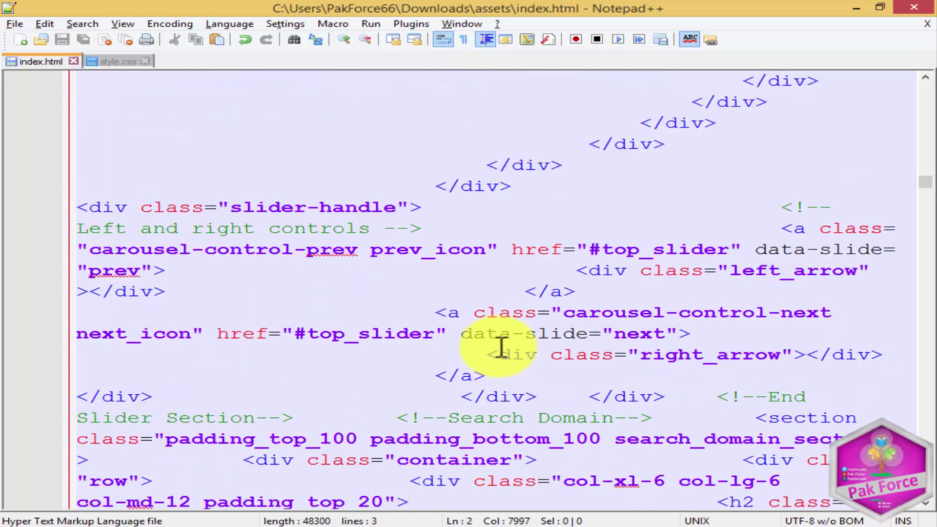
scroll(501, 347, down, 1)
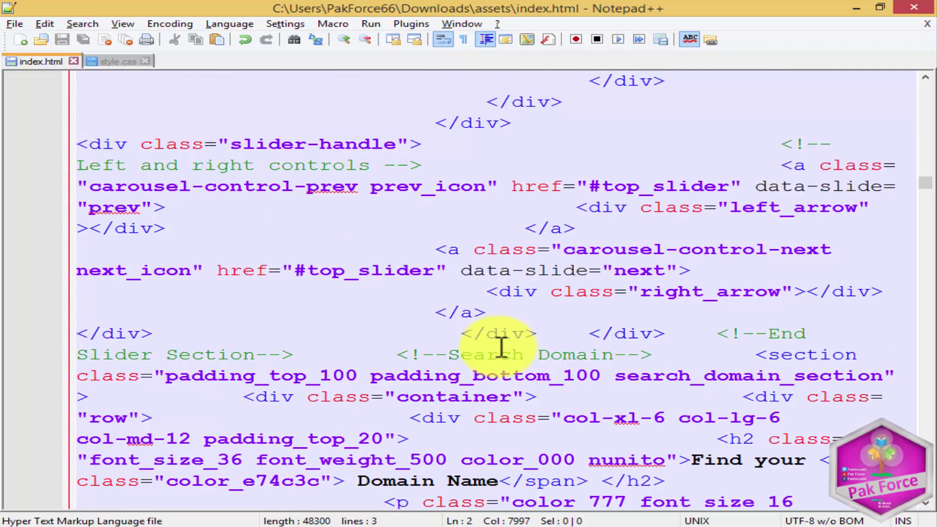
scroll(501, 347, down, 2)
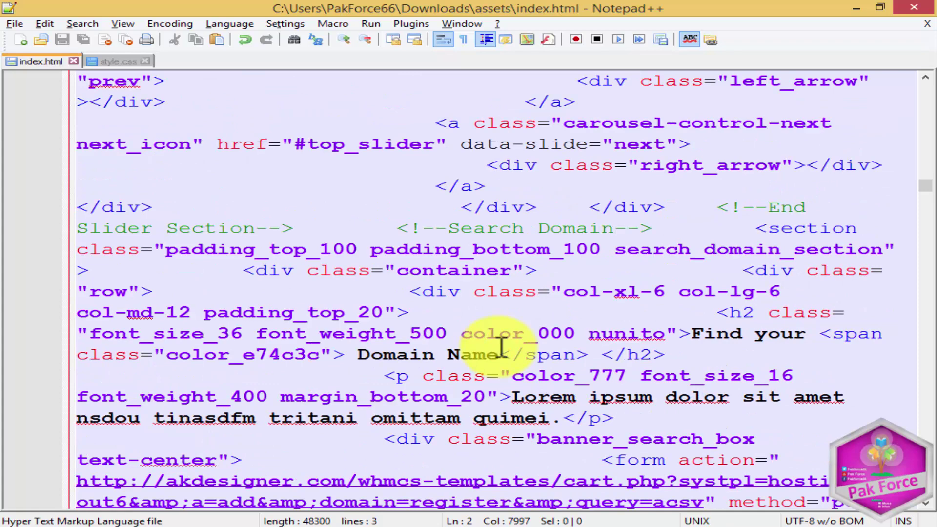
- Search index.html for home_page_banner02 and close the search at the matching slide
key(ctrl+f)
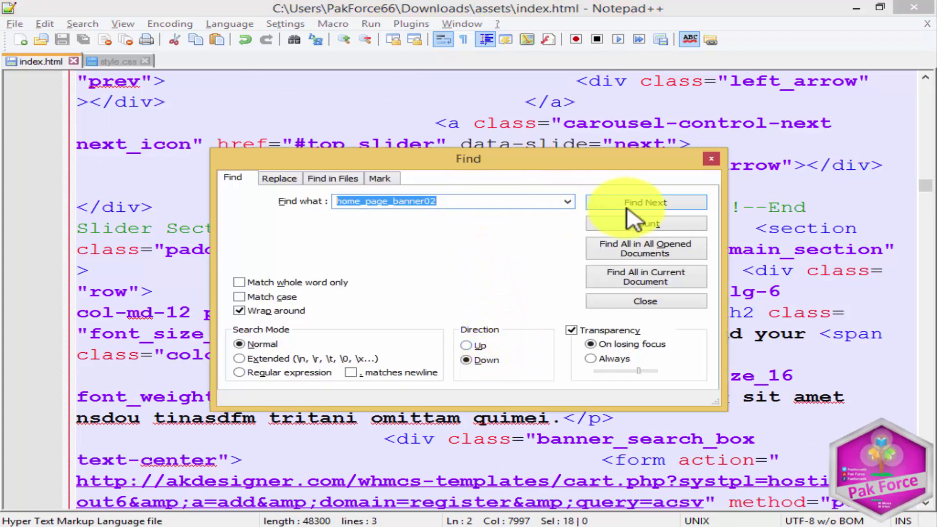
click(642, 219)
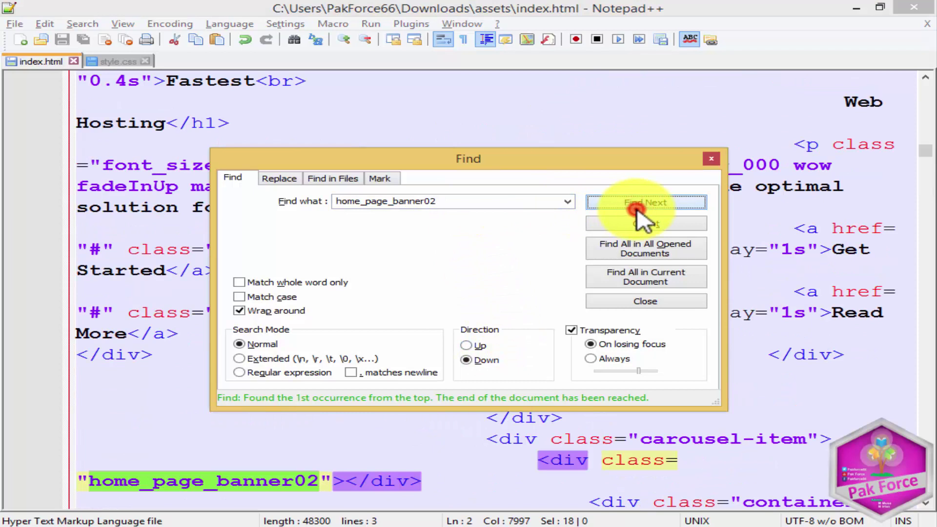
click(569, 443)
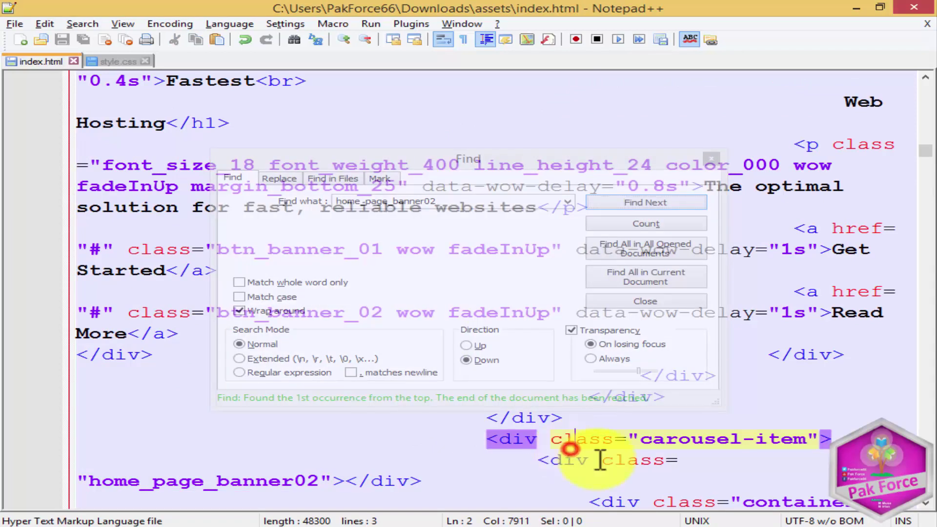
click(711, 159)
- Copy the home_page_banner02 class name with its opening quotation mark from the slide's div in index.html
click(293, 483)
drag(318, 481, 81, 482)
right_click(151, 483)
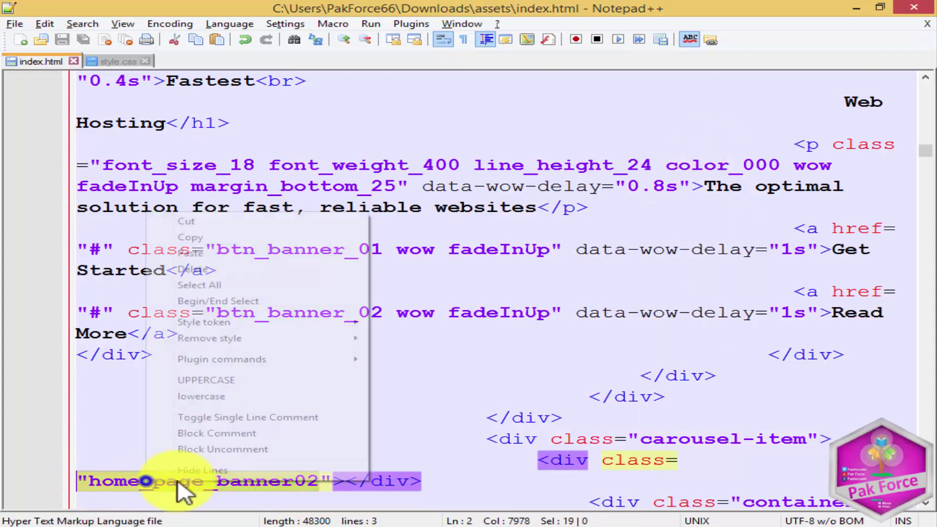
click(200, 238)
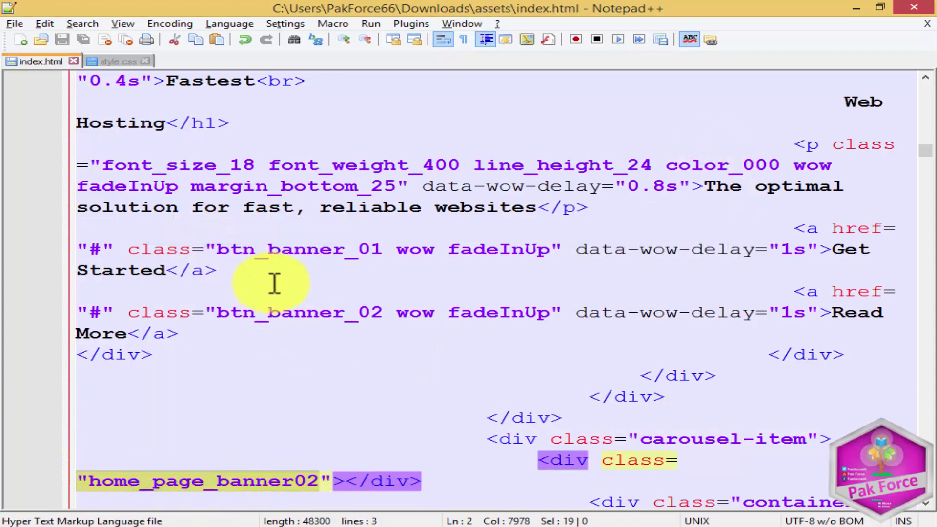
- Examine the carousel-item markup of the home_page_banner02 slide, from its opening div to the start of the home_page_banner03 slide
scroll(501, 429, down, 2)
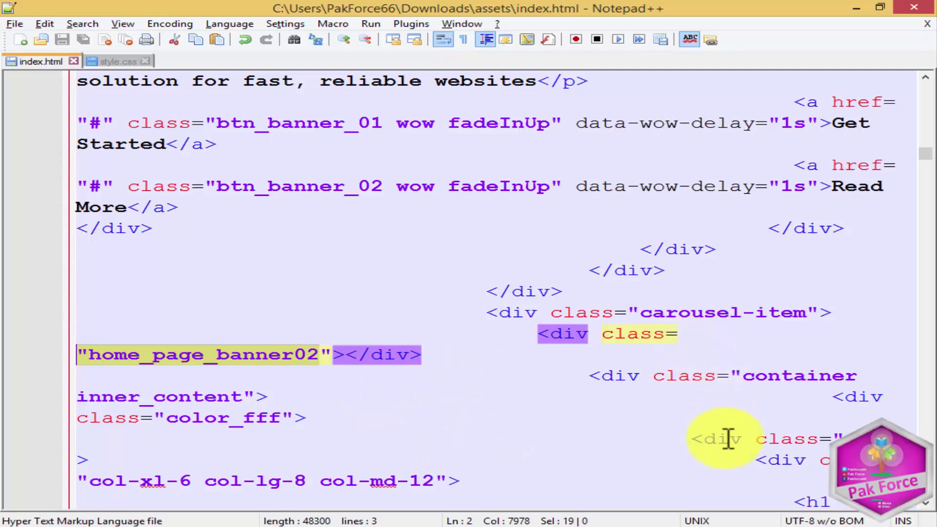
click(511, 313)
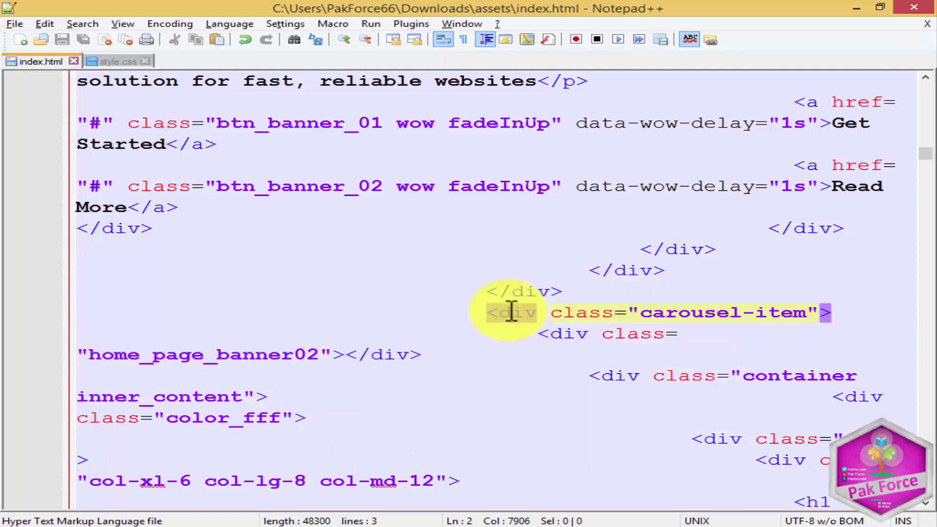
scroll(511, 312, down, 12)
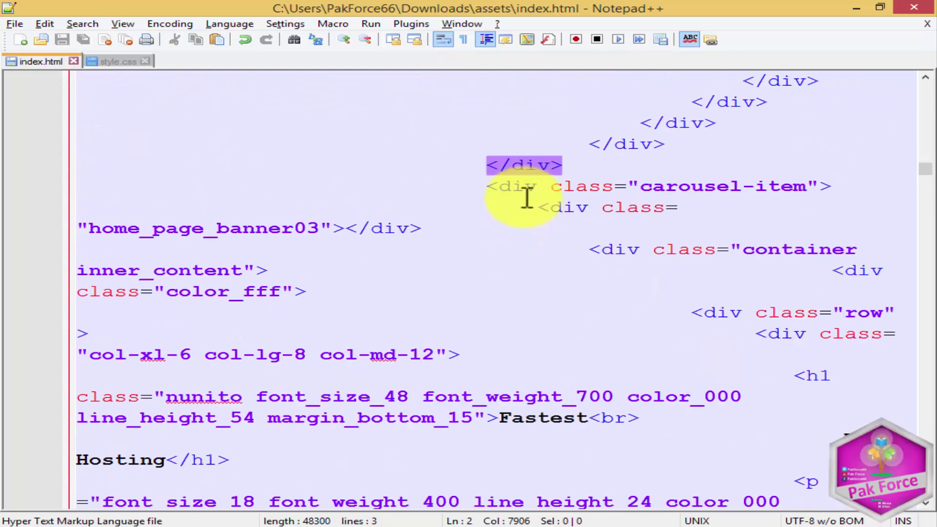
scroll(522, 166, up, 5)
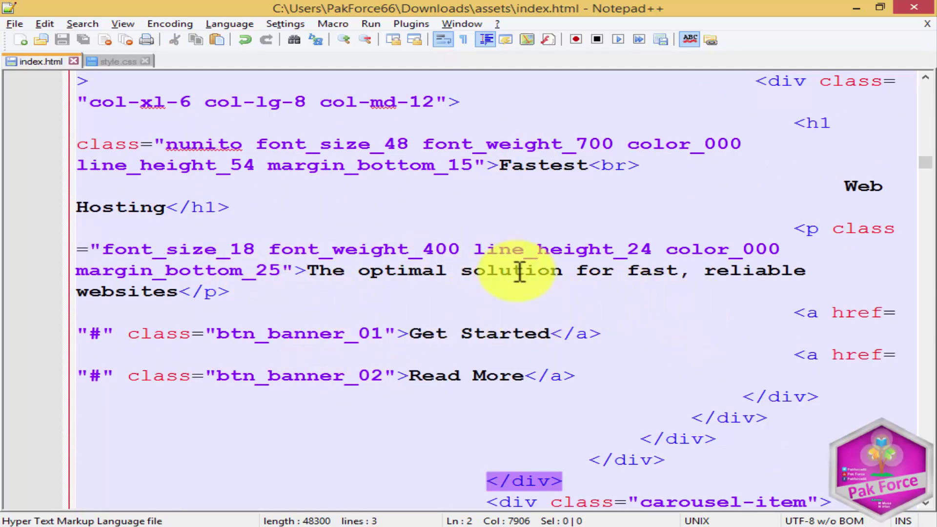
scroll(342, 261, up, 1)
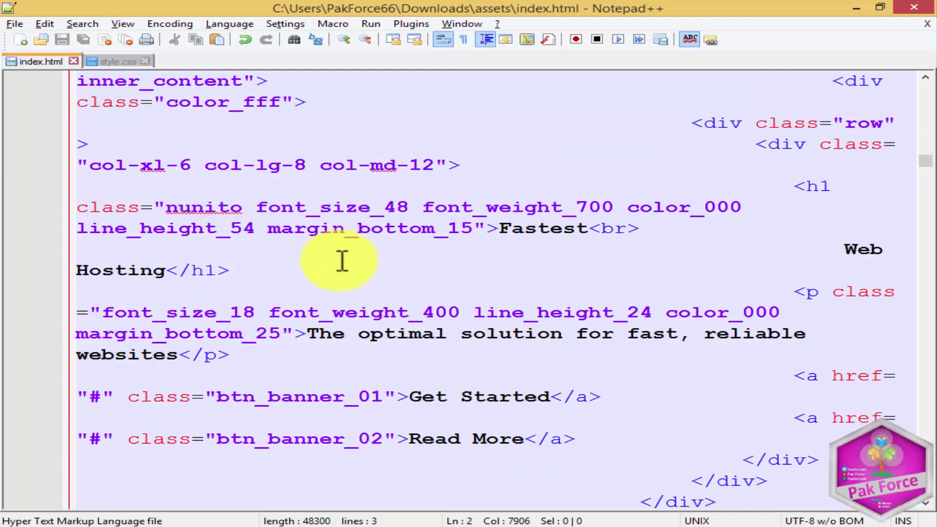
scroll(342, 261, up, 2)
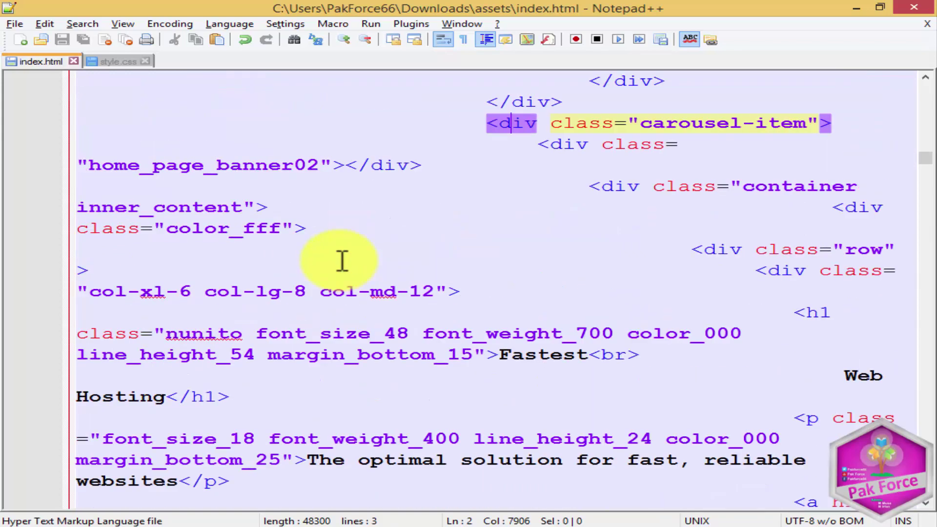
scroll(342, 261, up, 1)
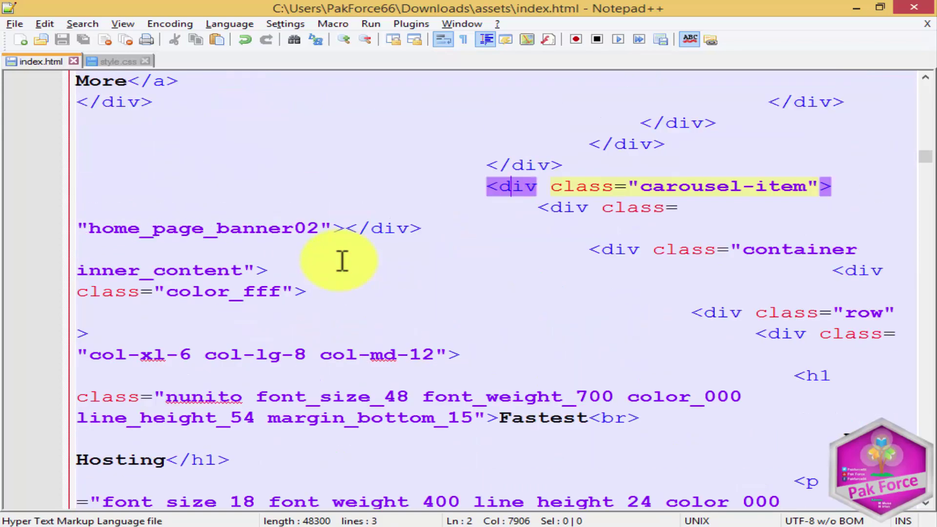
scroll(342, 261, up, 2)
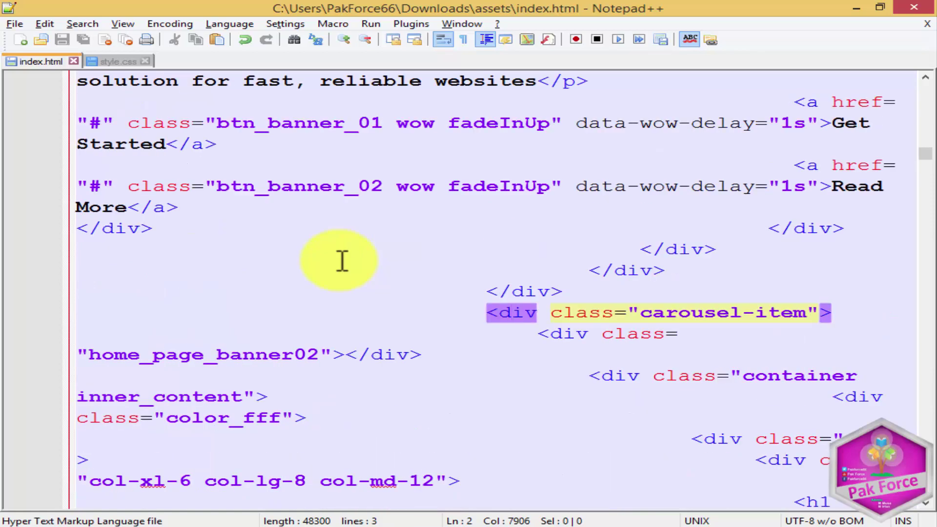
scroll(342, 261, up, 1)
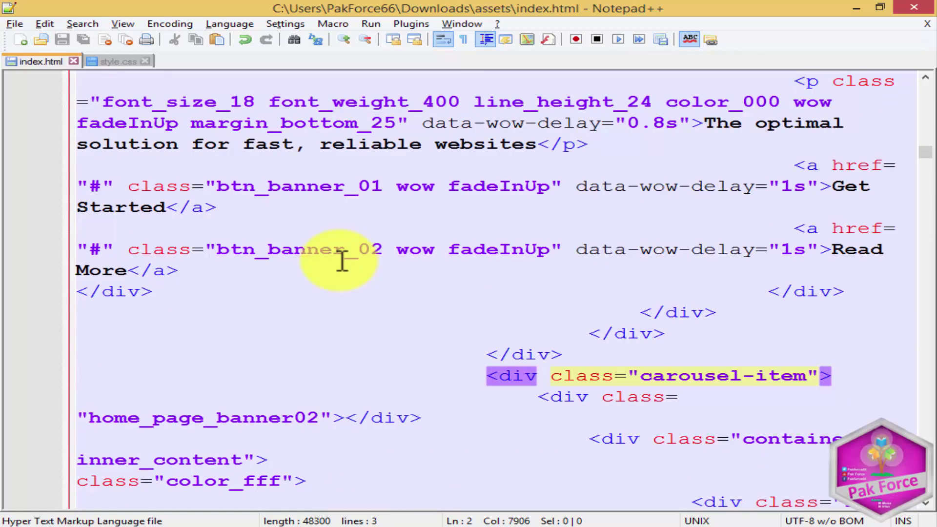
scroll(340, 262, down, 2)
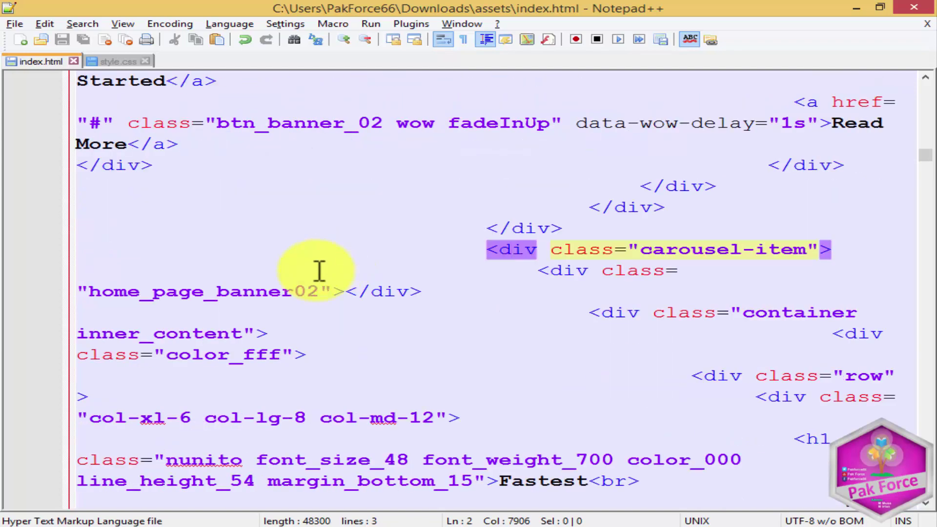
- Switch to style.css and search it for the copied class name, including its opening quotation mark
click(117, 61)
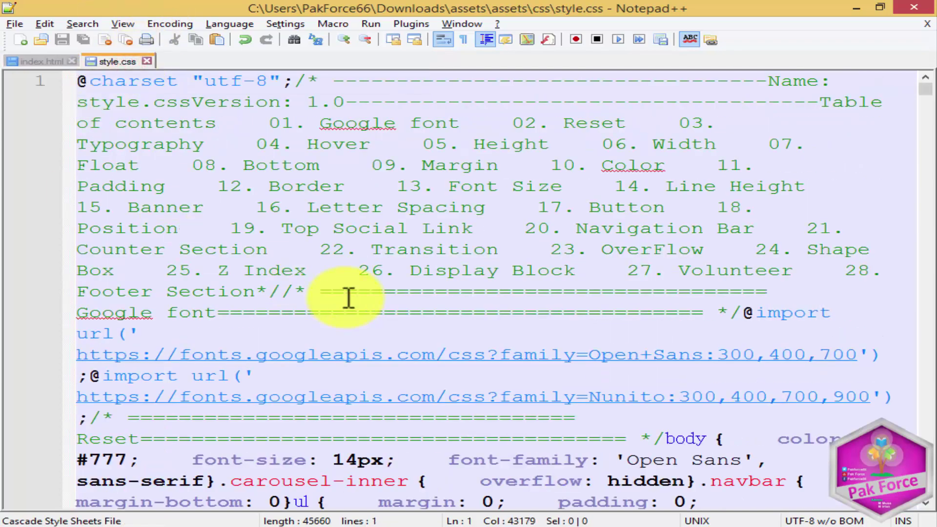
key(ctrl+f)
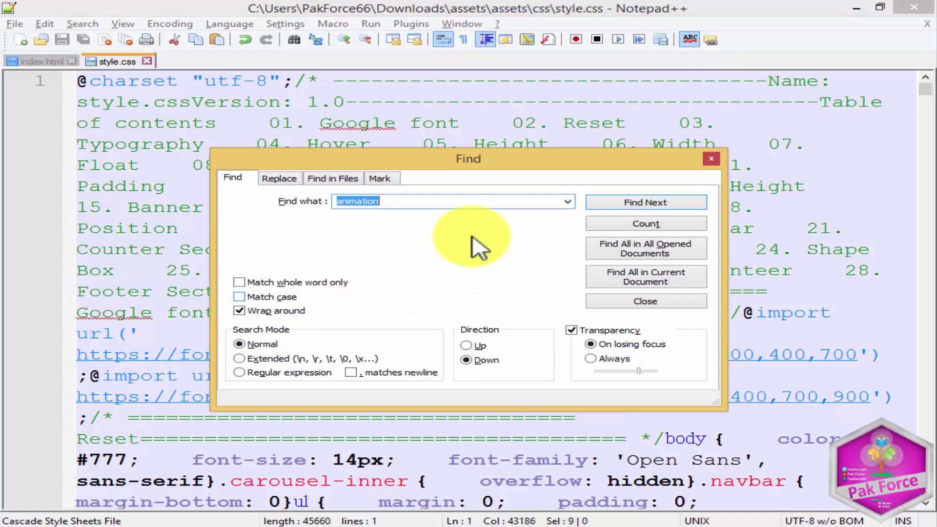
right_click(429, 203)
click(471, 268)
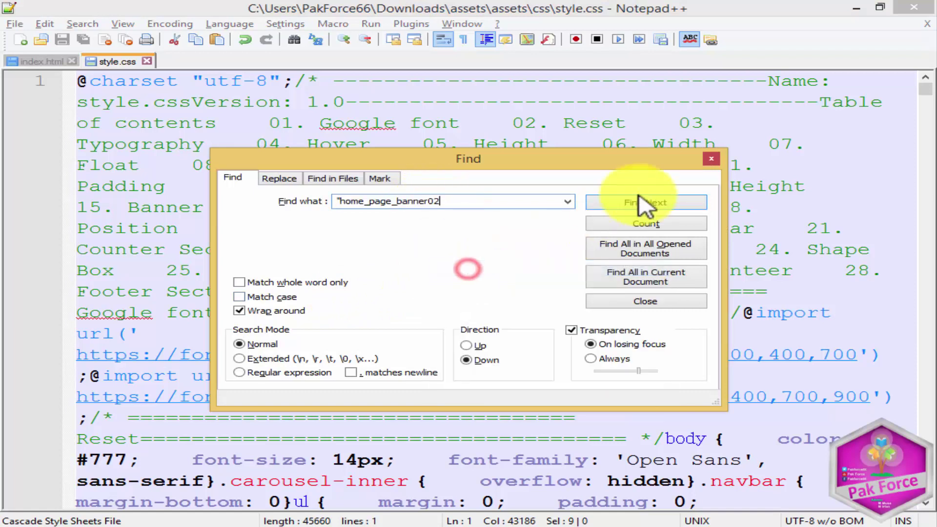
click(639, 202)
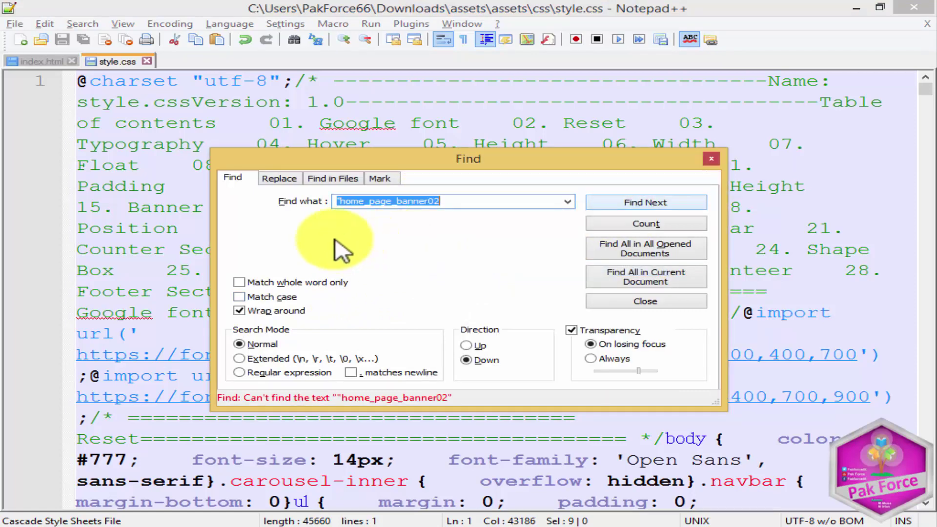
- Remove the quotation mark from the search term, find home_page_banner02 in style.css and move the search dialog off the code
click(346, 201)
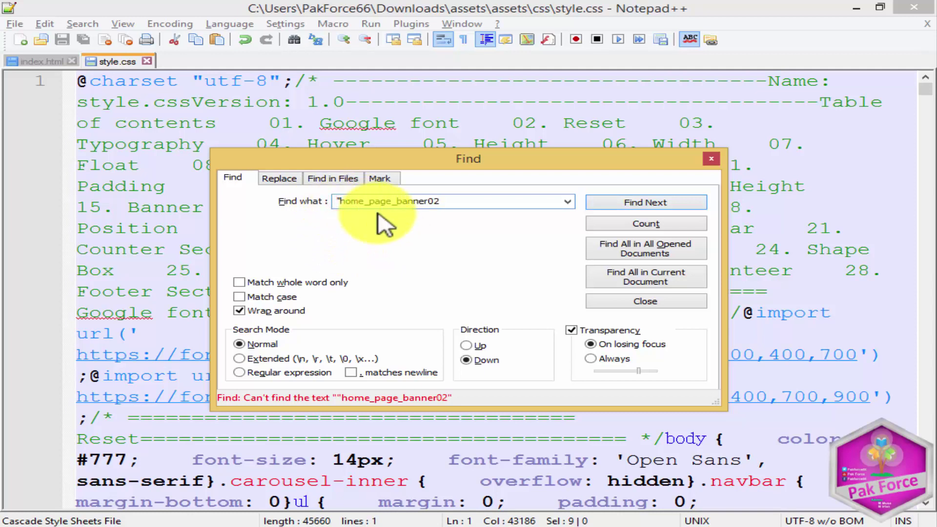
key(BackSpace)
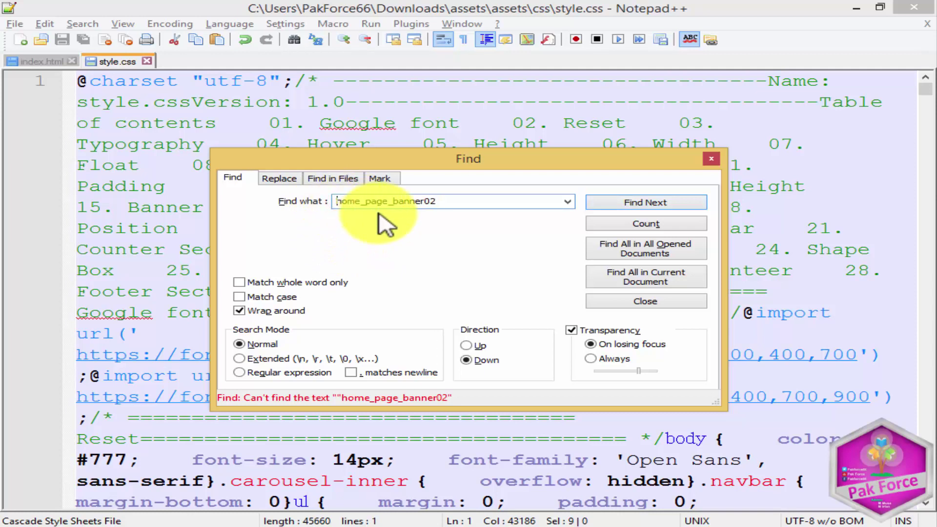
click(638, 196)
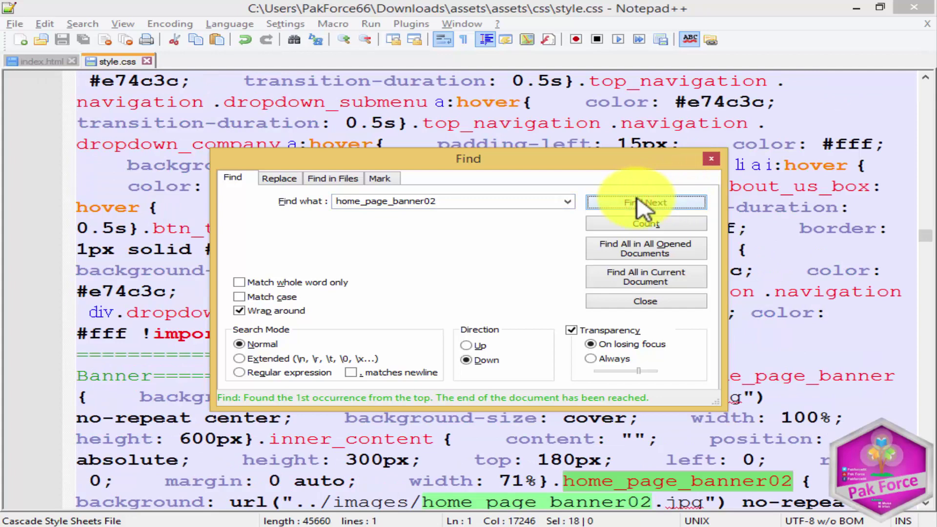
drag(619, 150, 751, 5)
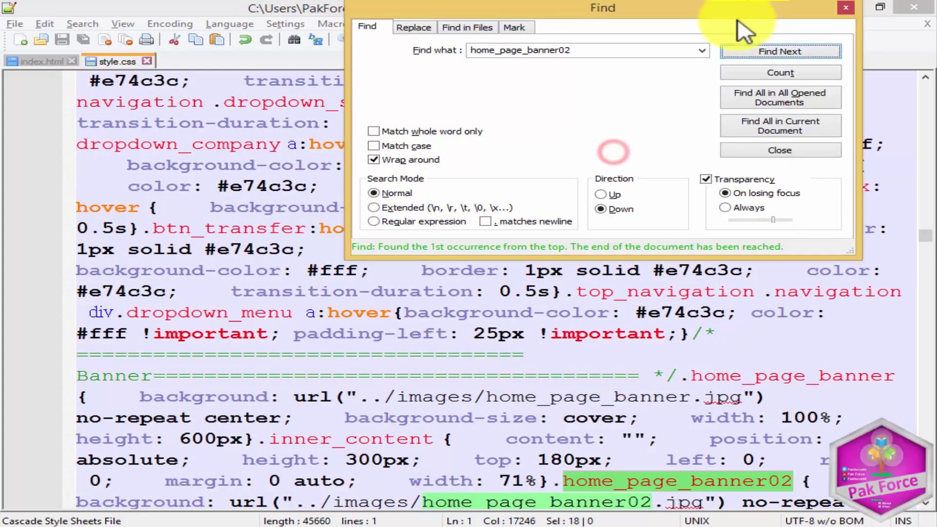
- Change the background image file name in the home_page_banner02 rule to icon, keeping the .jpg extension, and save style.css
click(714, 480)
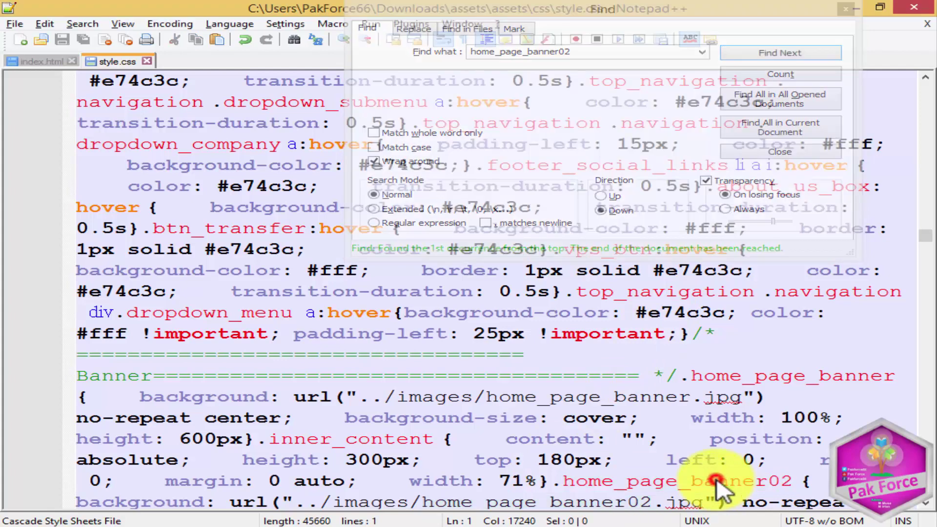
scroll(716, 481, down, 1)
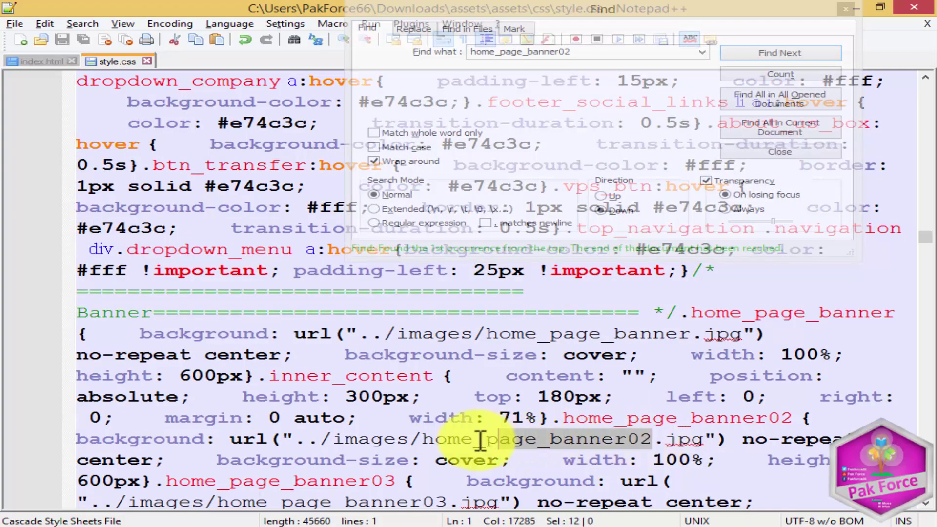
shift+click(422, 439)
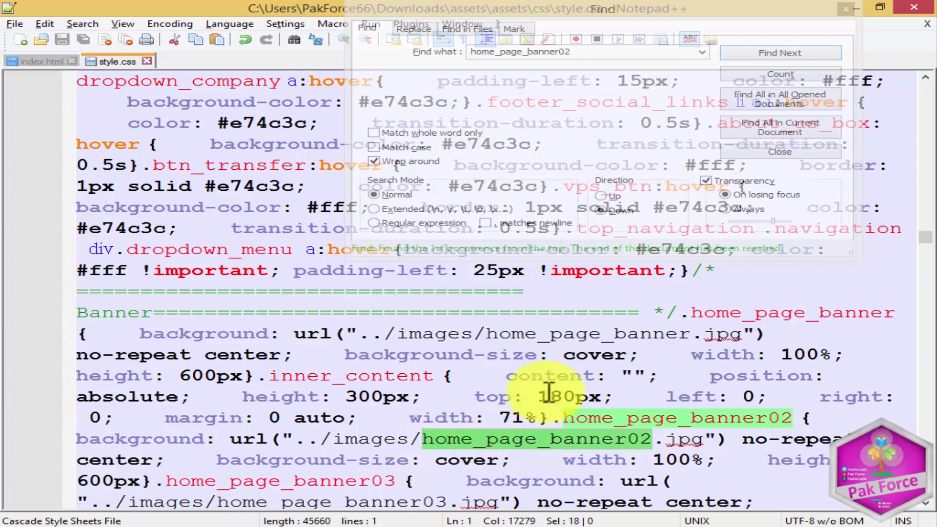
text(ico)
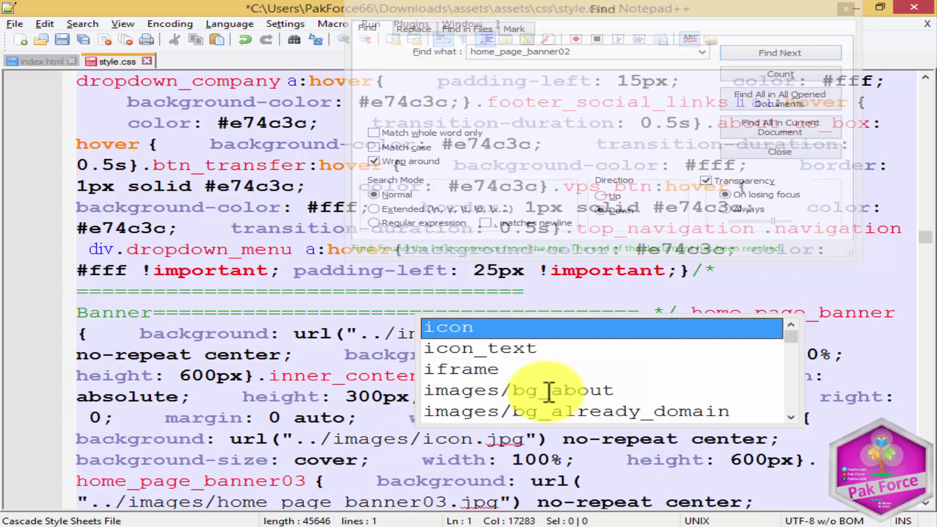
key(ctrl+s)
- Switch to the browser, reload the index.html page and close the developer tools
key(alt+Tab)
key(alt+Tab)
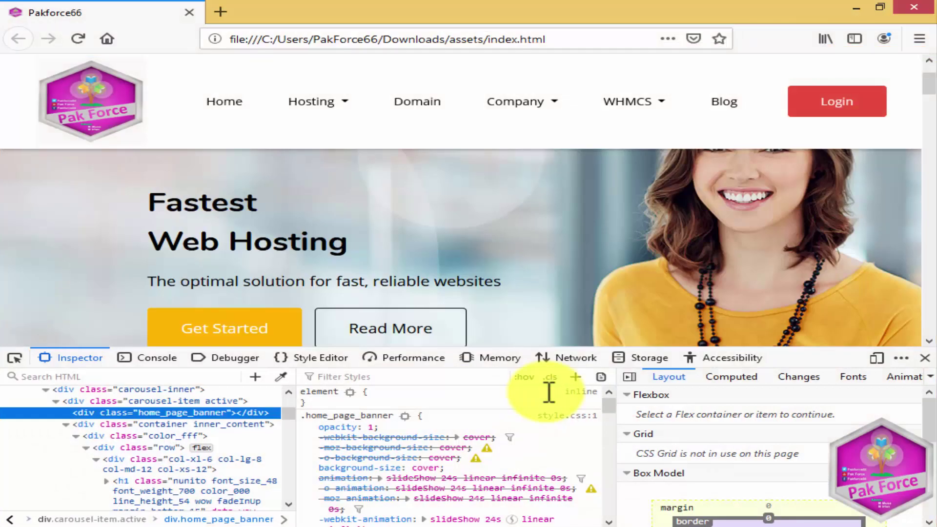
key(F5)
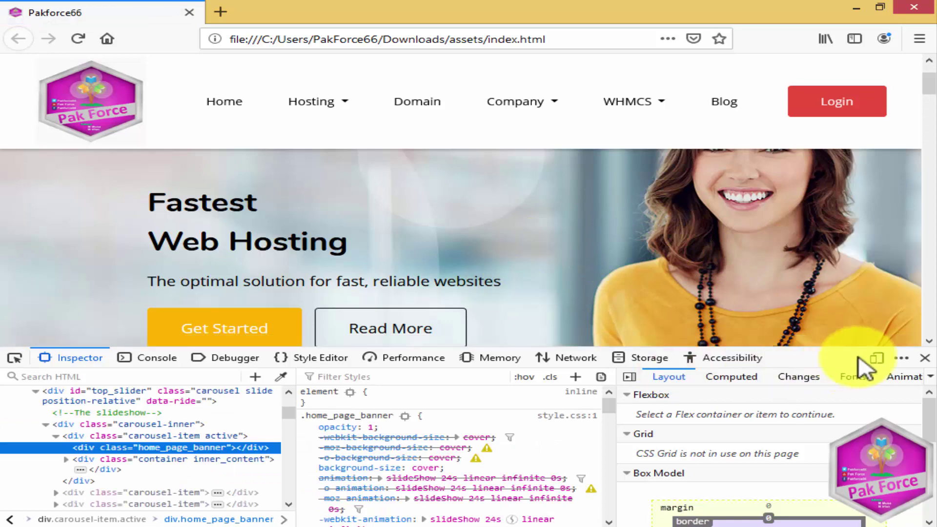
click(924, 357)
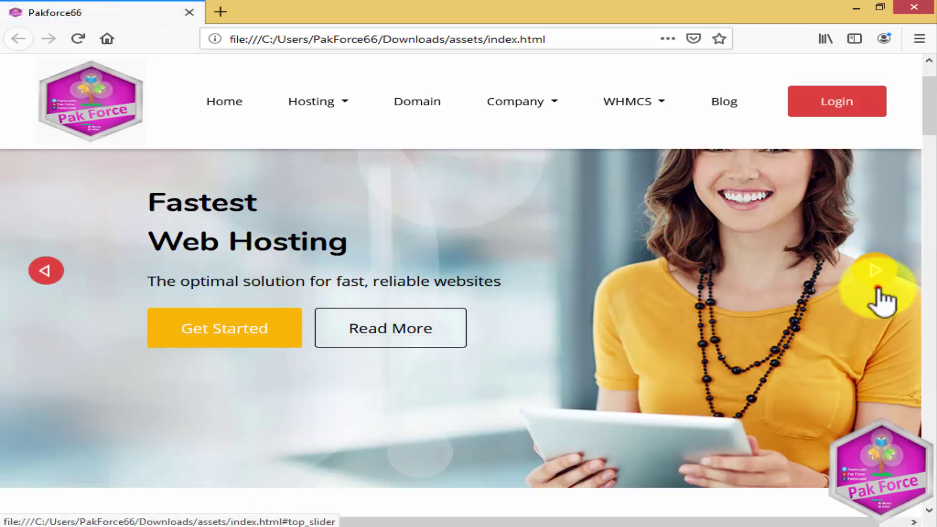
- Step the home page slider forward and back to check the second slide's banner image
click(876, 289)
click(876, 288)
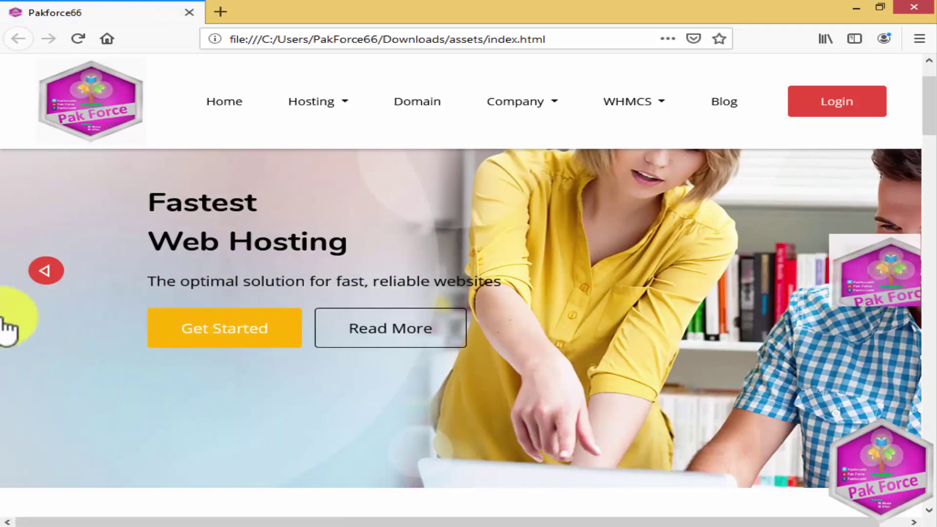
click(46, 272)
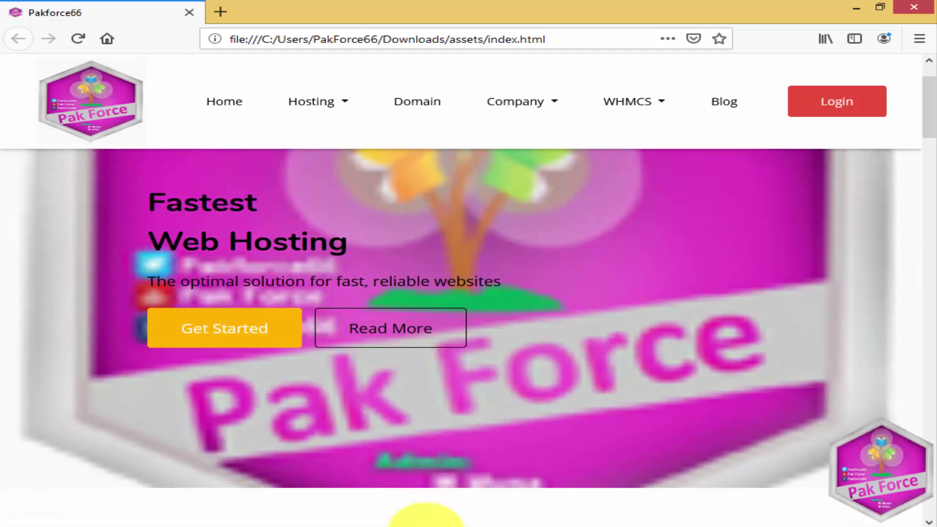
- Return to style.css in Notepad++ and select the image file name home_page_banner03 in the home_page_banner03 rule
click(377, 518)
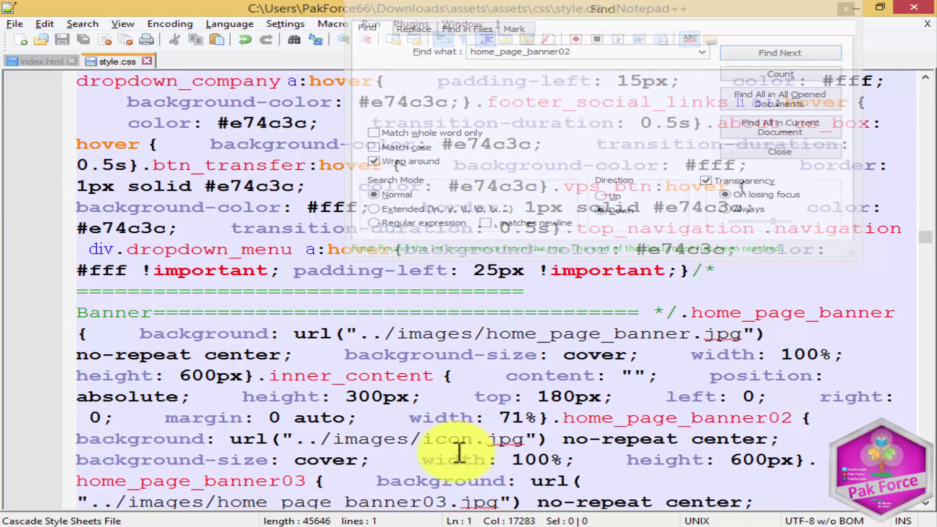
scroll(458, 453, down, 1)
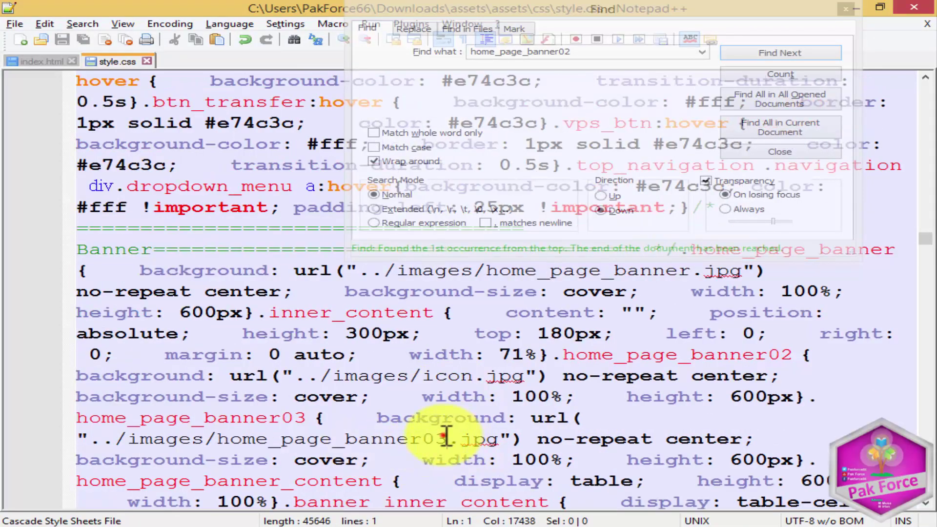
drag(445, 435, 217, 436)
scroll(388, 422, down, 2)
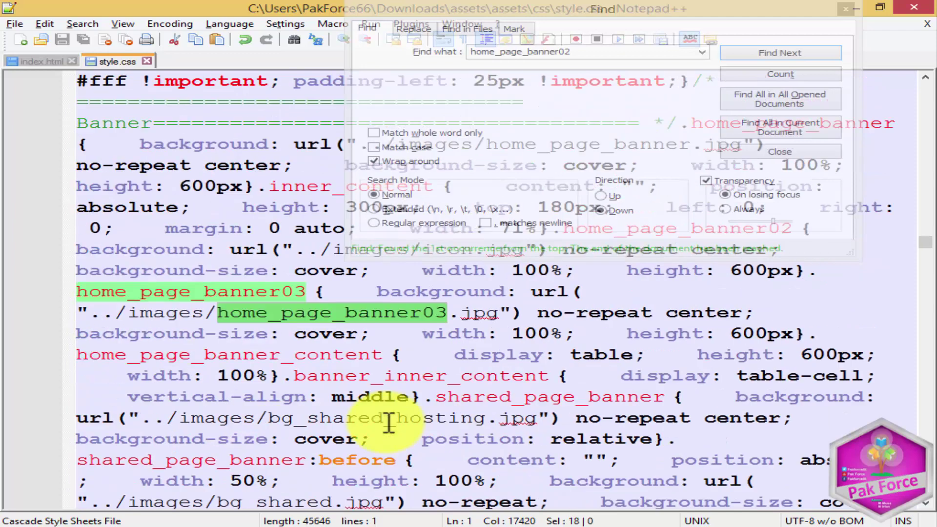
- Select the image file name bg_shared_hosting in the shared_page_banner rule of style.css and close the Find dialog
drag(486, 424, 241, 421)
scroll(439, 420, down, 2)
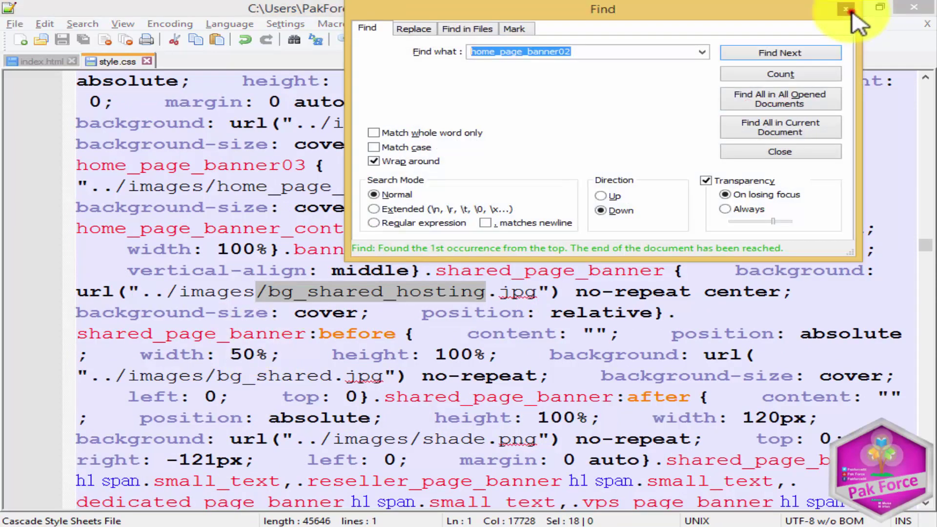
click(849, 10)
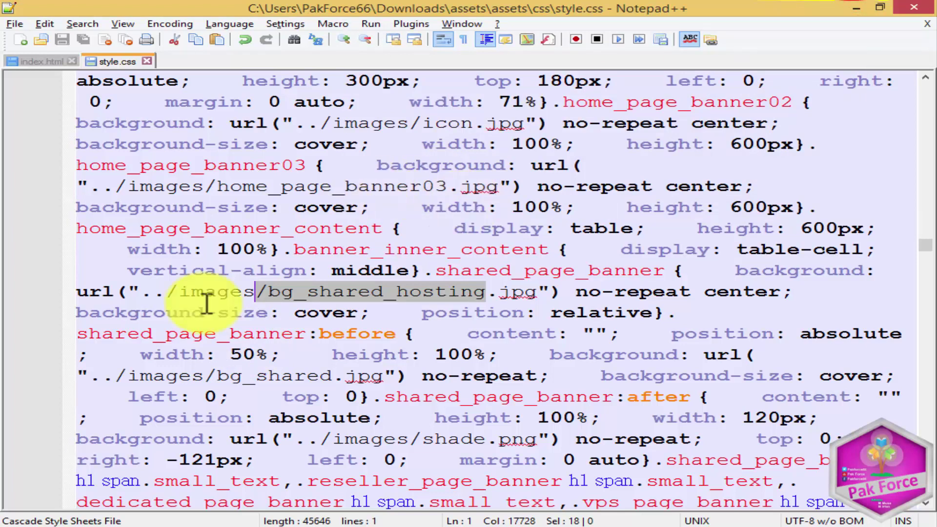
- Switch to the browser and copy the .org price text $ 26/Year from the domain name section
click(208, 525)
scroll(366, 345, down, 5)
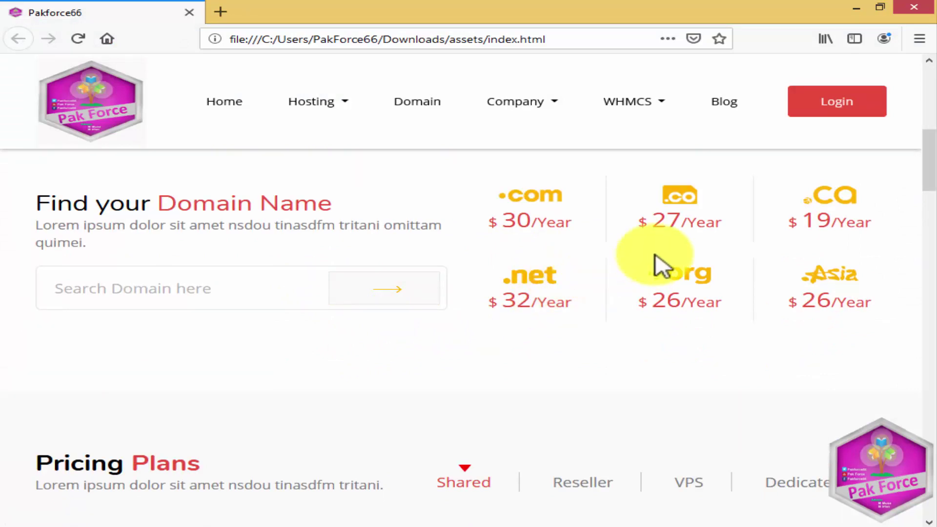
drag(734, 302, 641, 312)
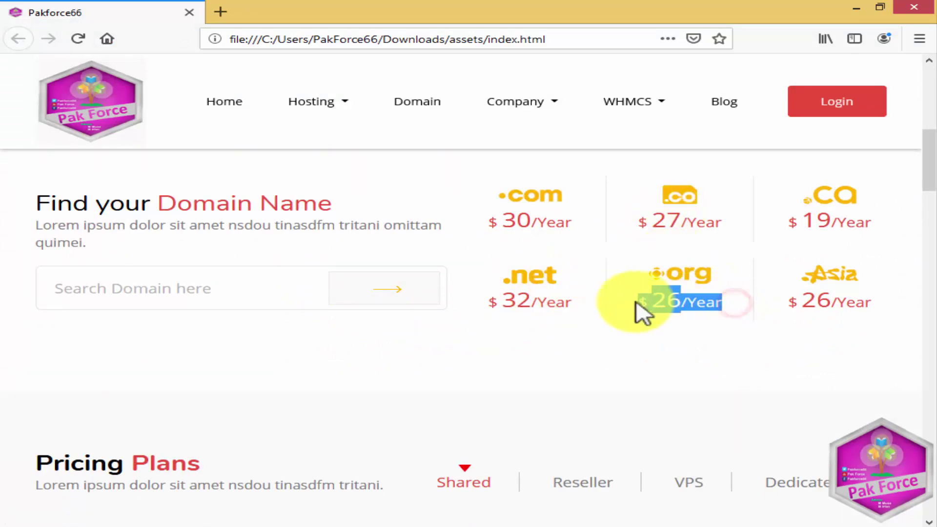
right_click(635, 303)
click(678, 325)
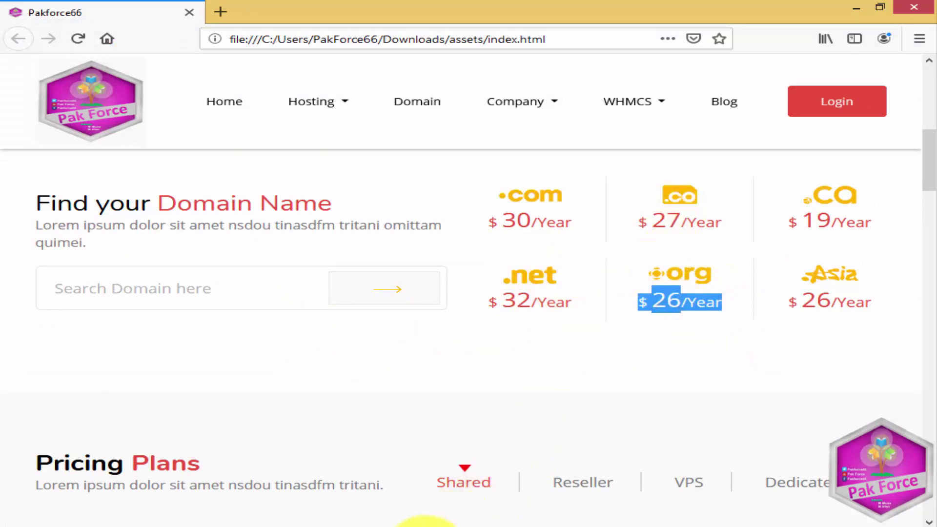
- Switch to Notepad++ and search style.css, followed by index.html, for the copied text $ 26/Year
click(418, 524)
key(ctrl+f)
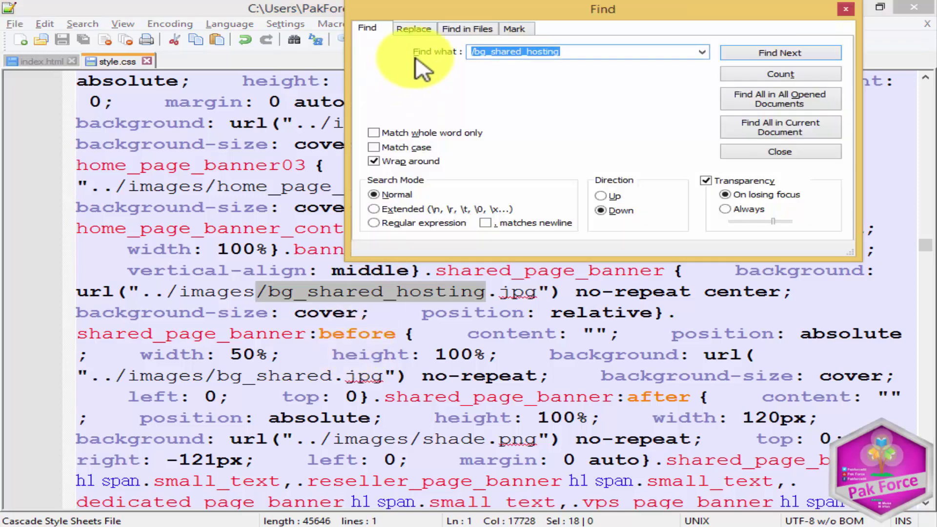
right_click(628, 53)
click(643, 113)
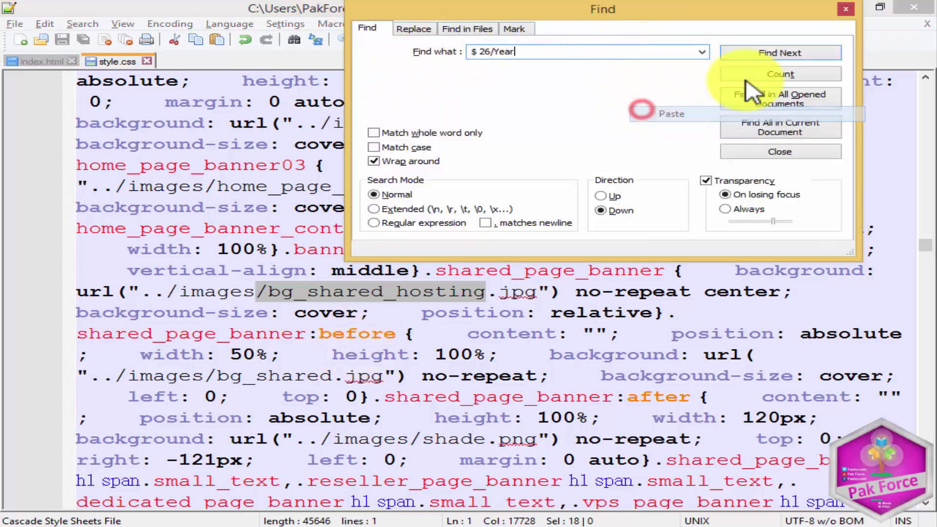
click(785, 54)
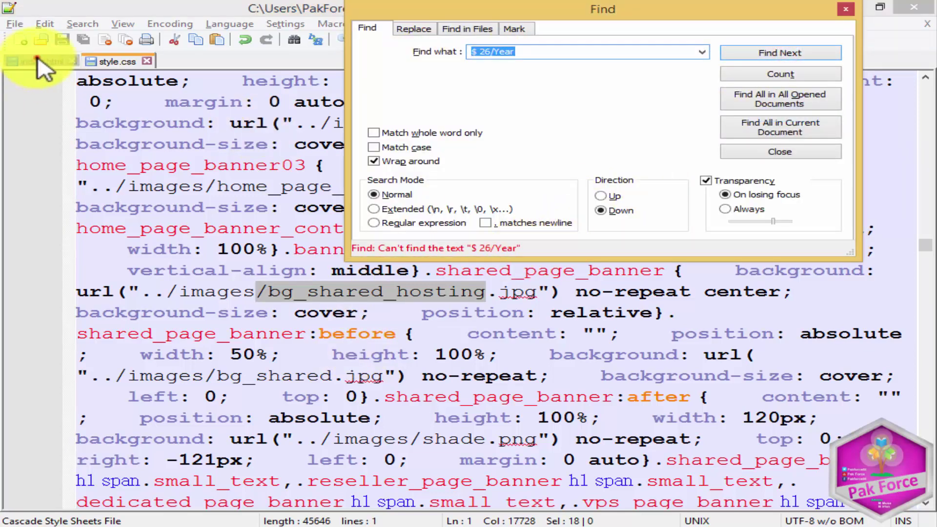
click(39, 62)
click(744, 47)
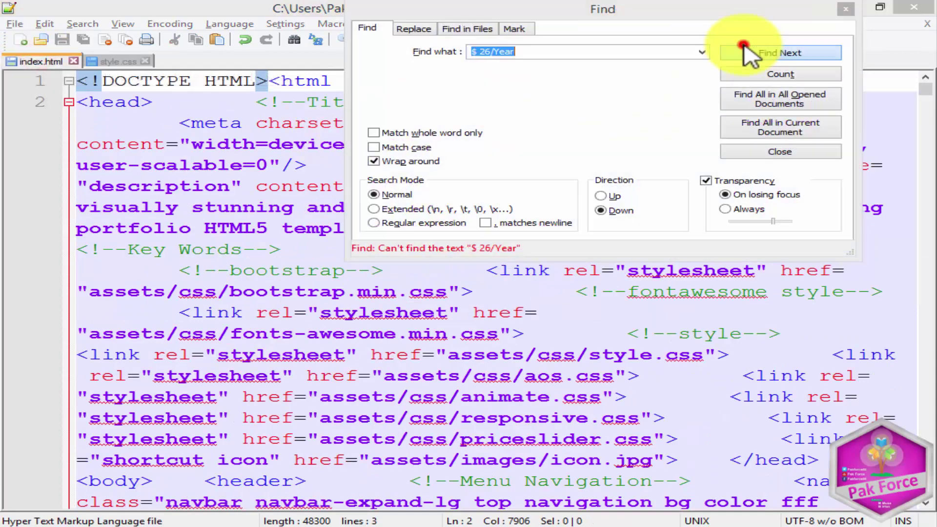
click(745, 49)
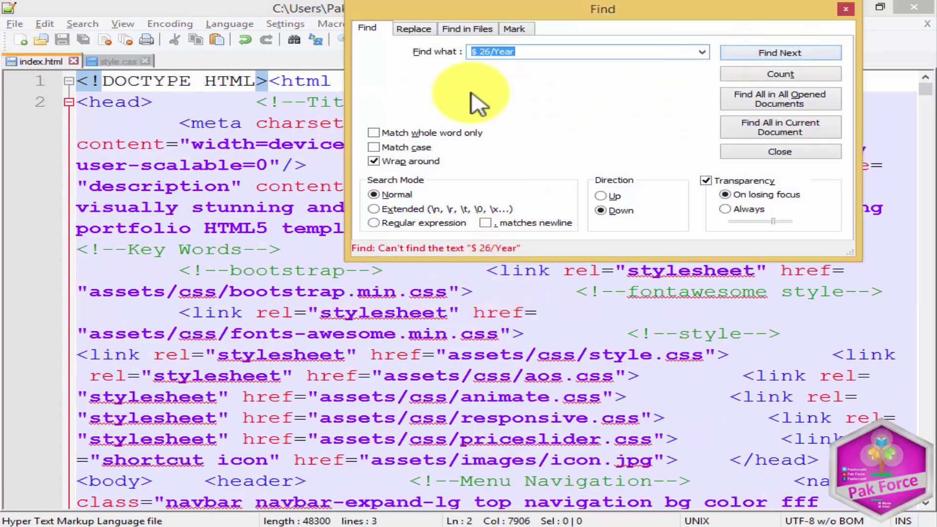
- Search index.html for 26/Year, 26Year and year, and close the Find dialog at the .com domain price
click(481, 51)
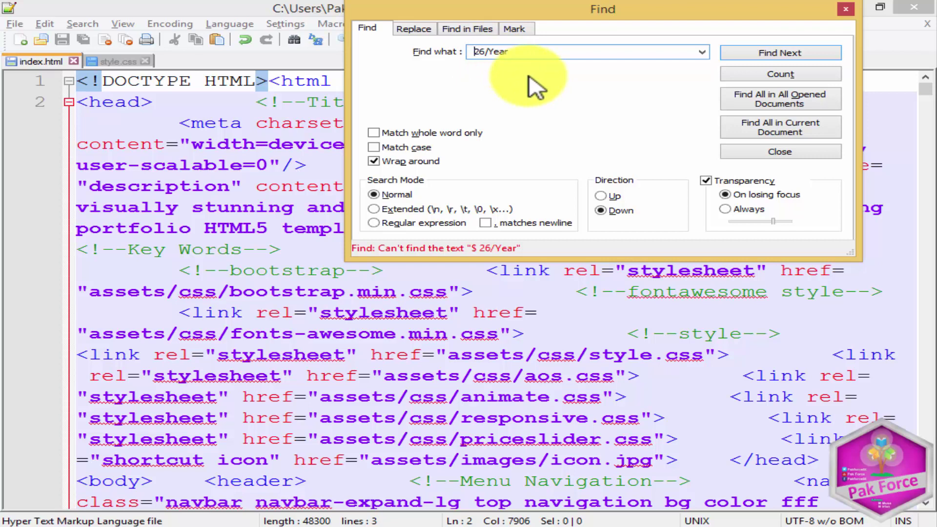
click(757, 50)
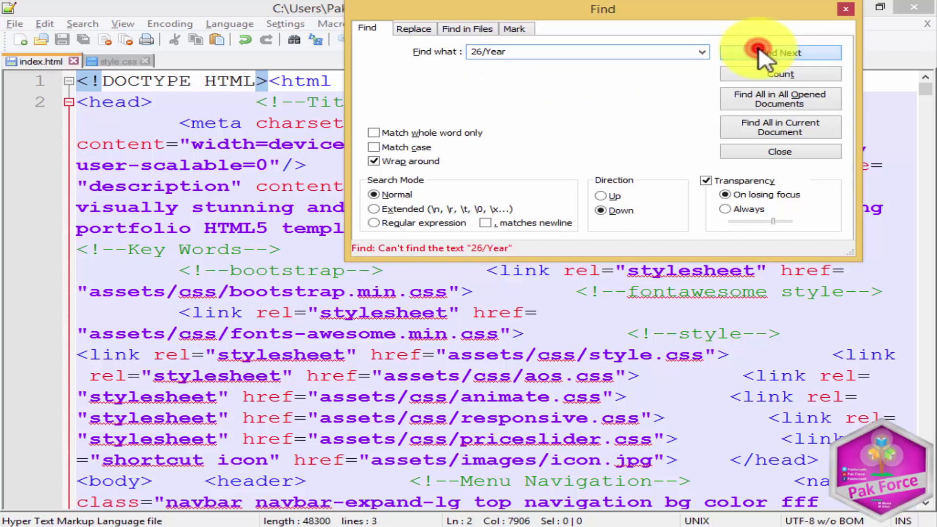
click(560, 50)
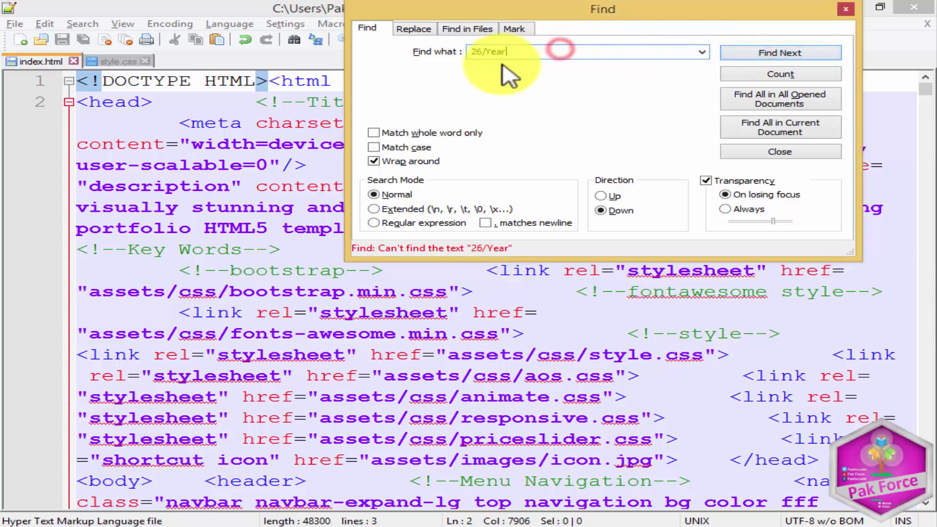
click(489, 52)
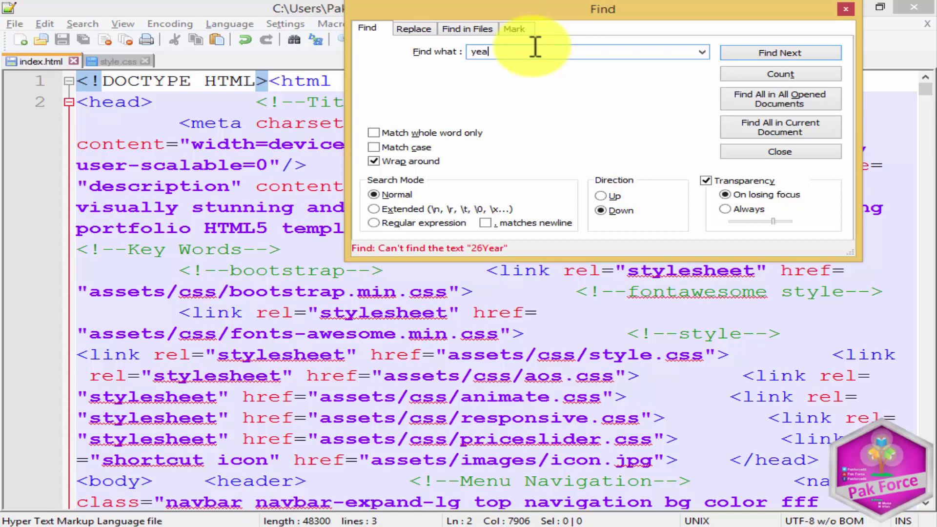
text(year)
key(Return)
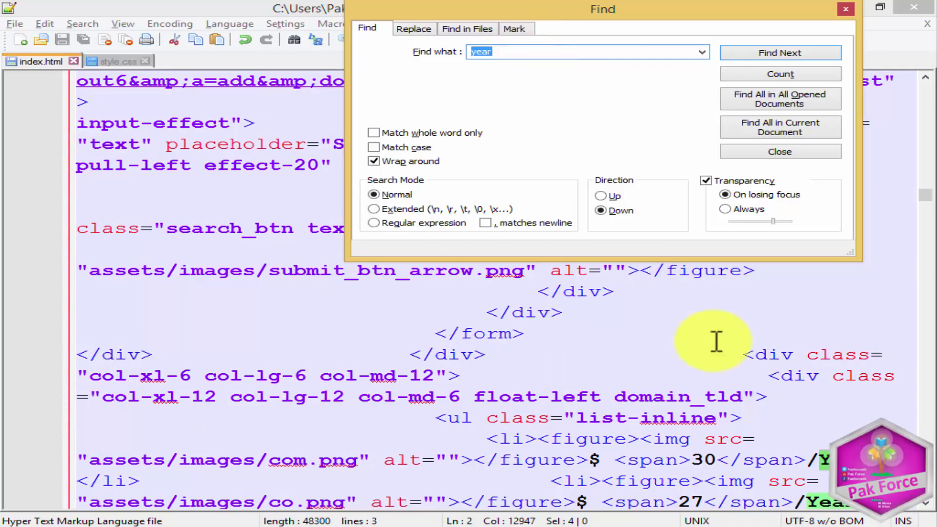
click(825, 450)
scroll(826, 449, down, 1)
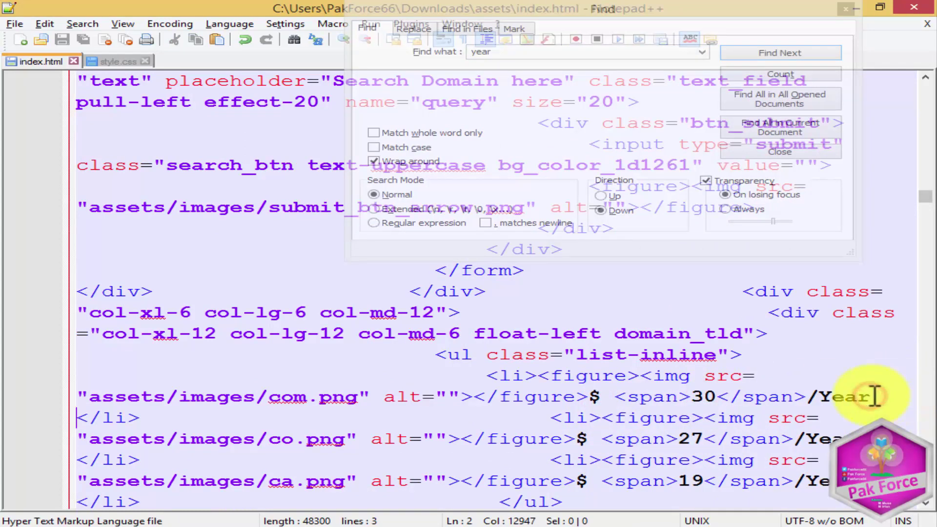
click(836, 12)
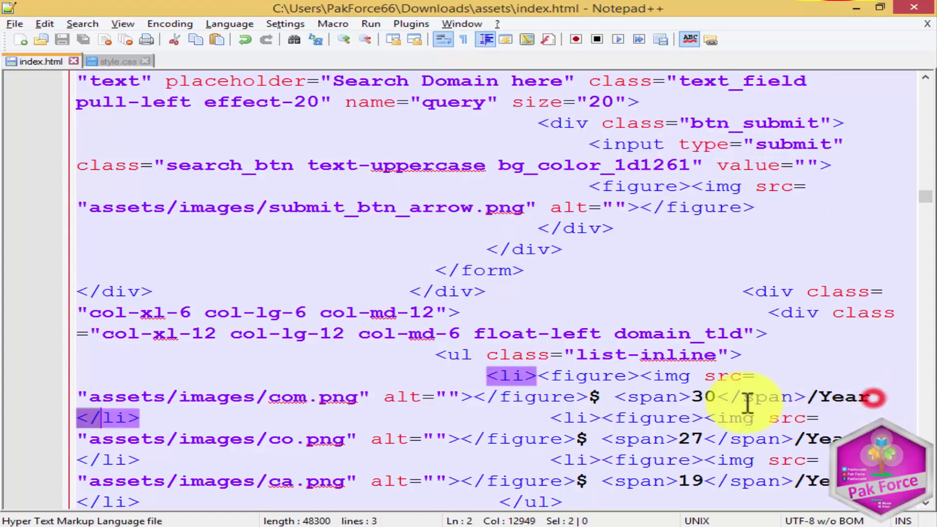
- Replace Year with 12Month in the .com domain's price in index.html and save the file
click(847, 400)
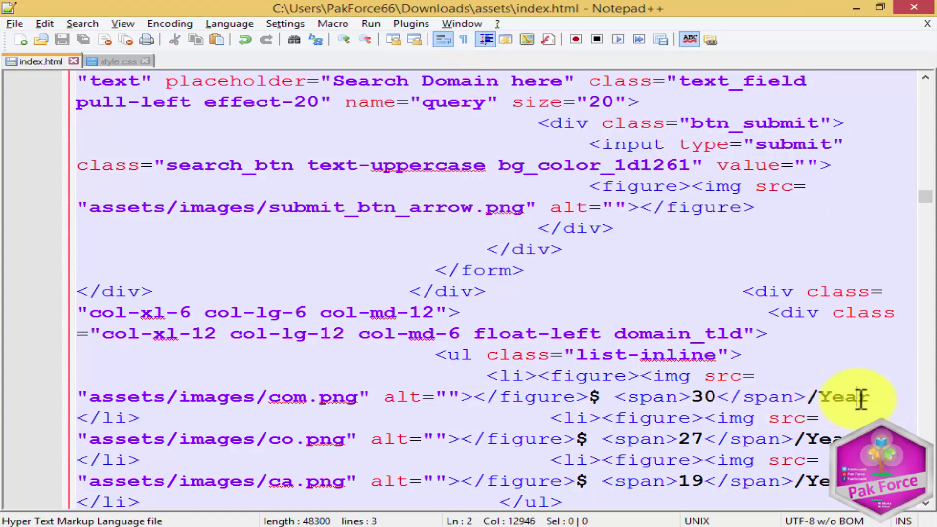
key(Left)
key(Delete)
key(Delete)
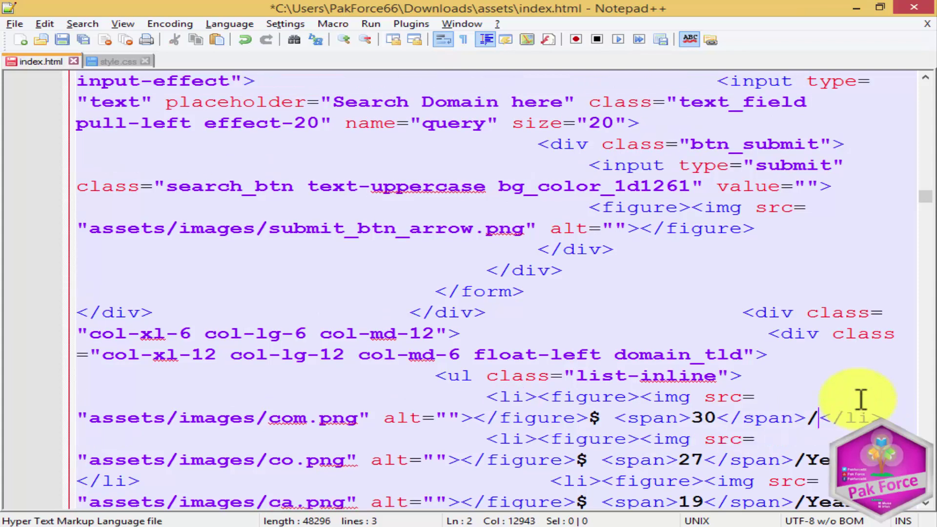
text(12)
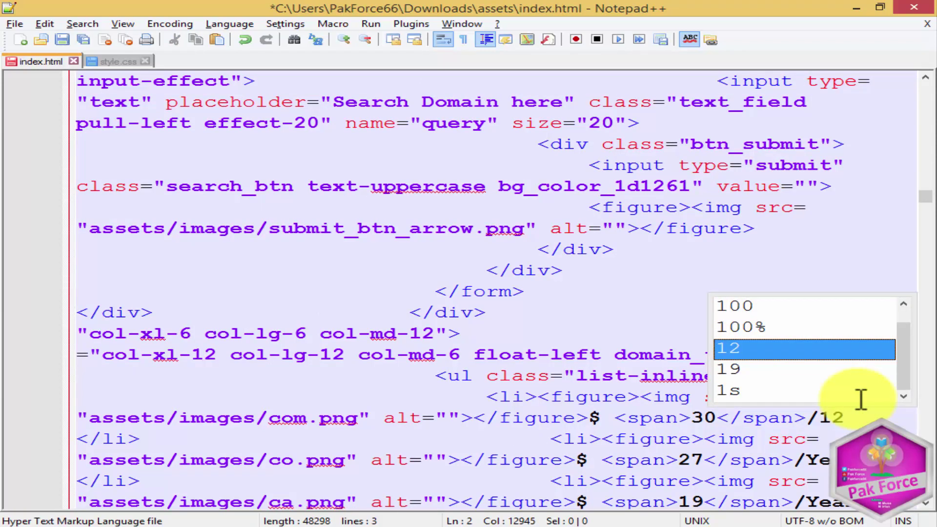
text(Month)
key(ctrl+s)
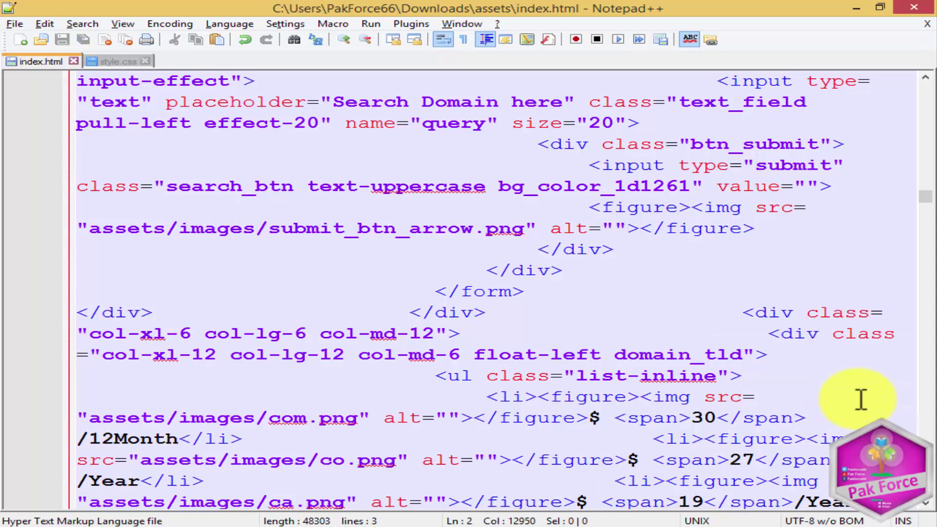
- Reload index.html in the browser, check the .com domain price and look through the home page sections
key(alt+Tab)
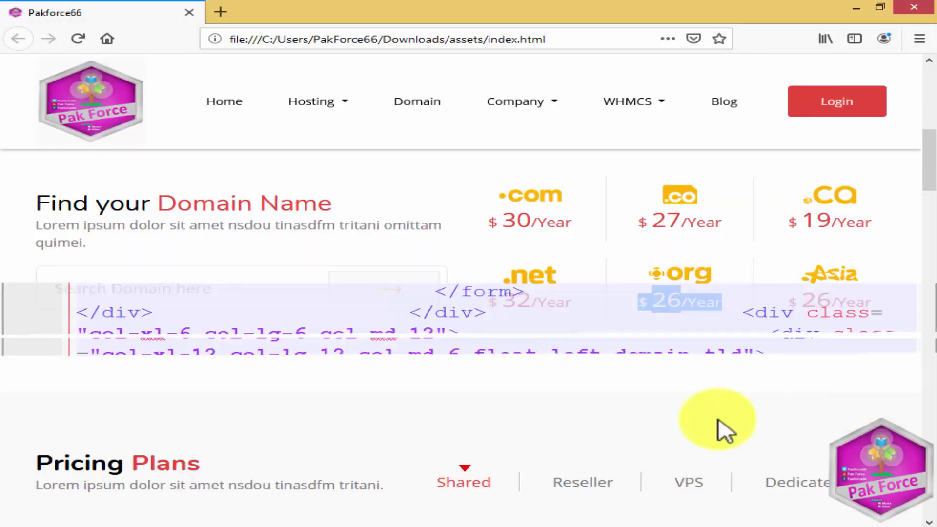
key(F5)
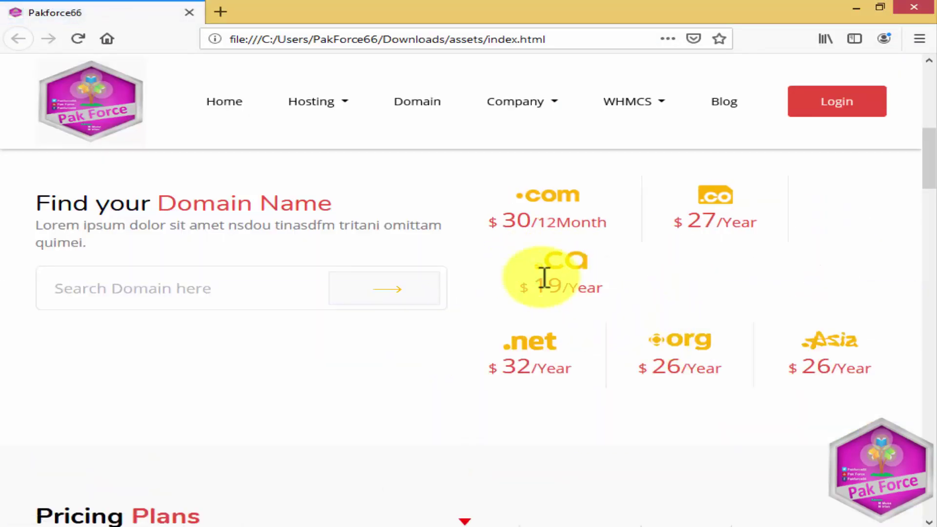
drag(606, 224, 493, 209)
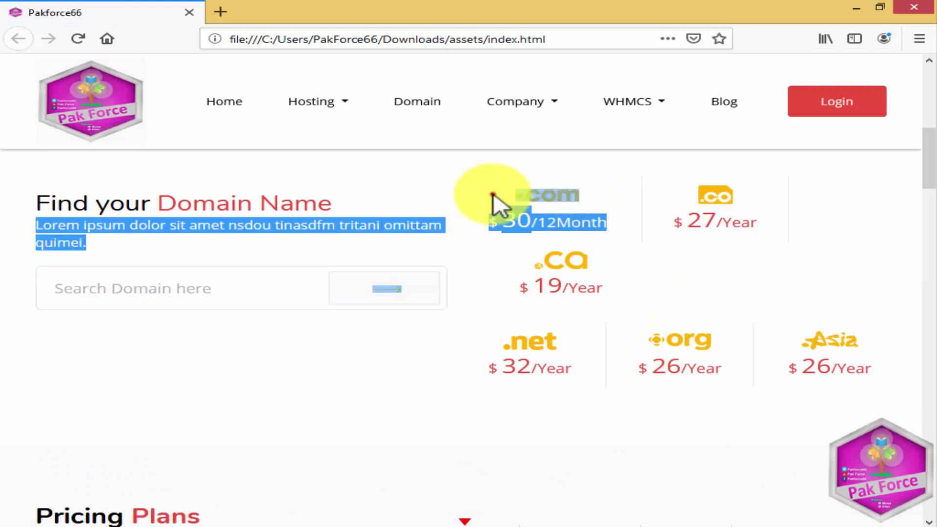
click(492, 194)
scroll(351, 303, down, 10)
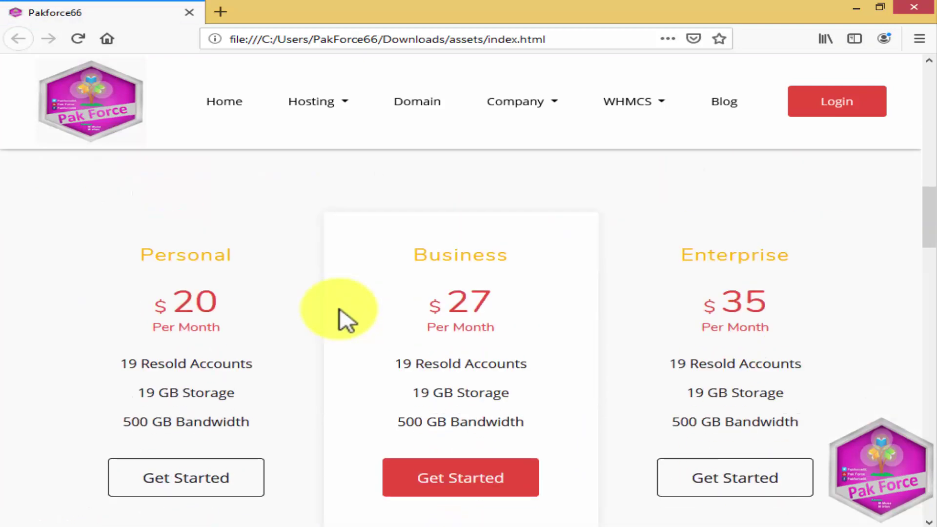
scroll(346, 366, down, 10)
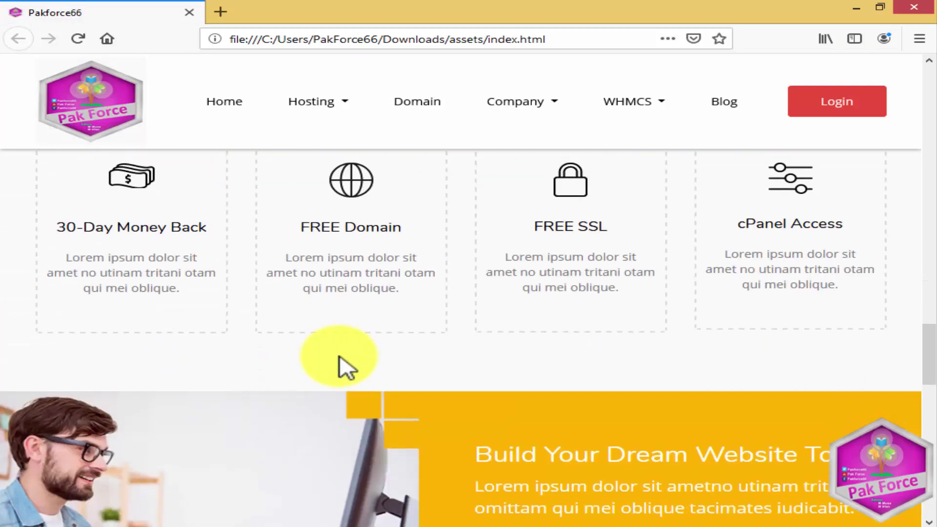
scroll(347, 368, down, 4)
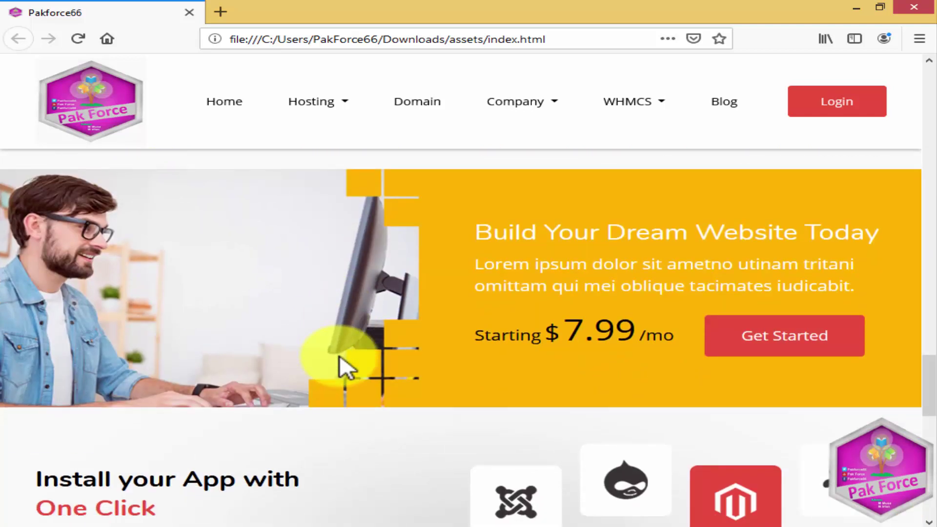
scroll(309, 401, up, 15)
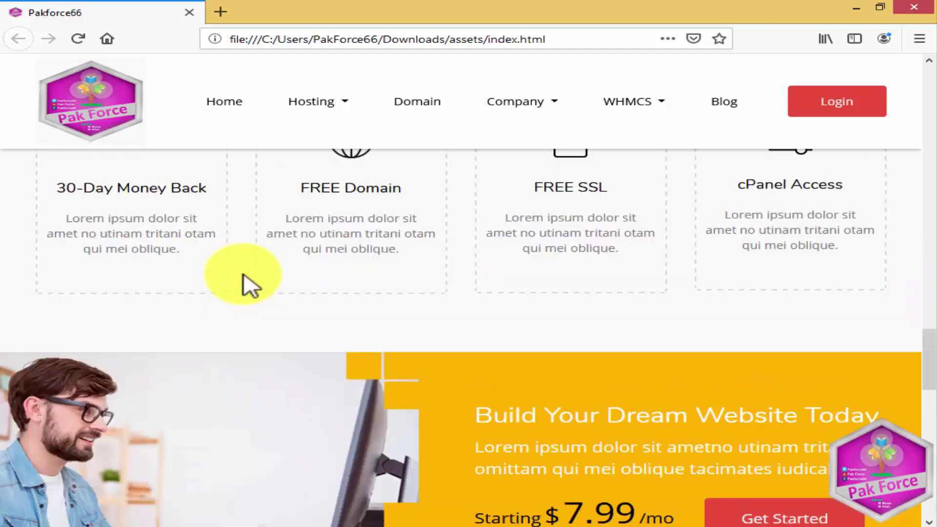
scroll(339, 323, up, 8)
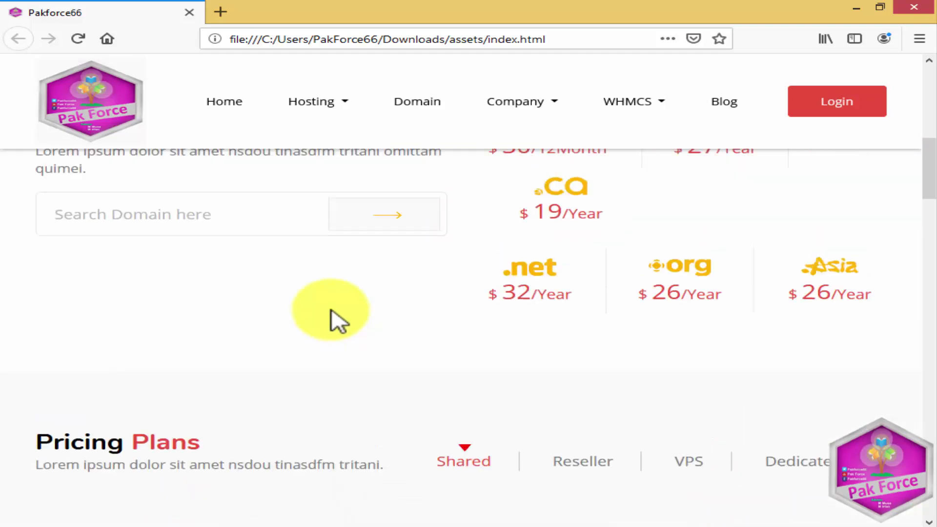
scroll(337, 320, up, 8)
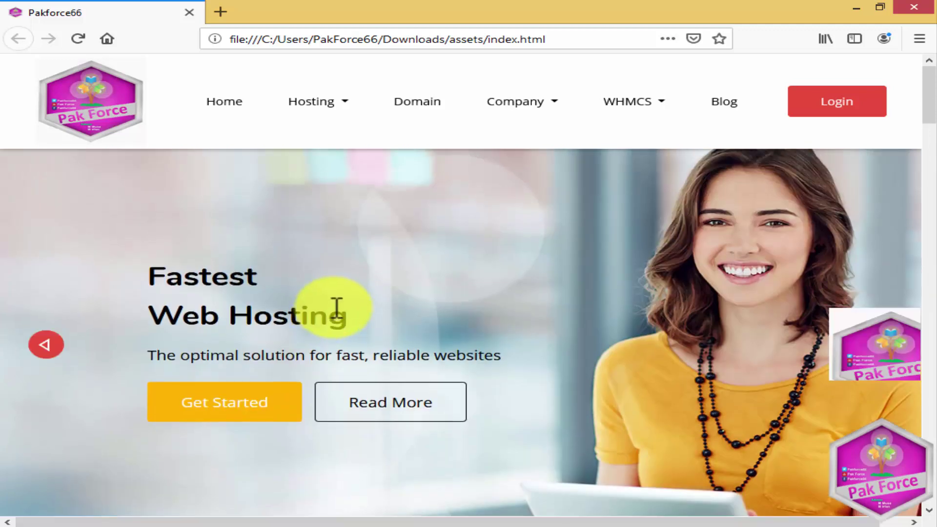
- Close the browser and Notepad++, and go back to the top-level assets folder in File Explorer
click(914, 7)
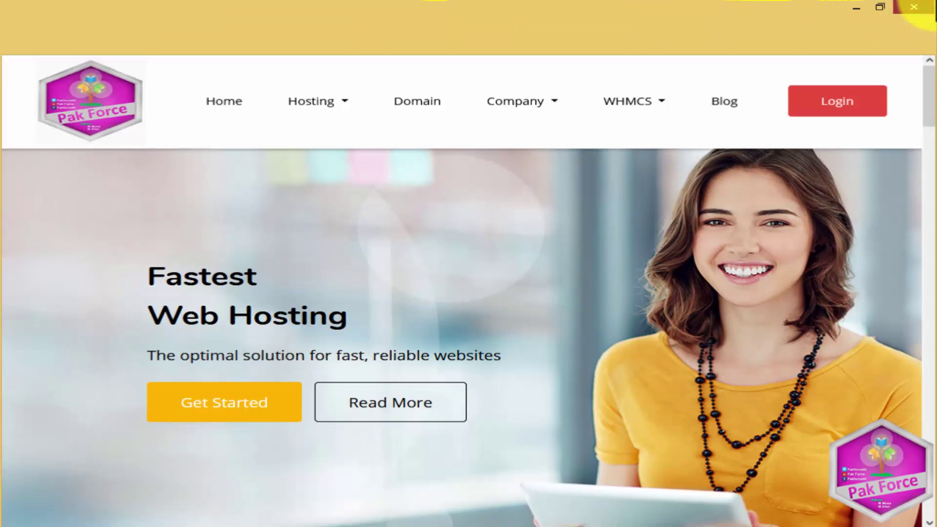
click(913, 7)
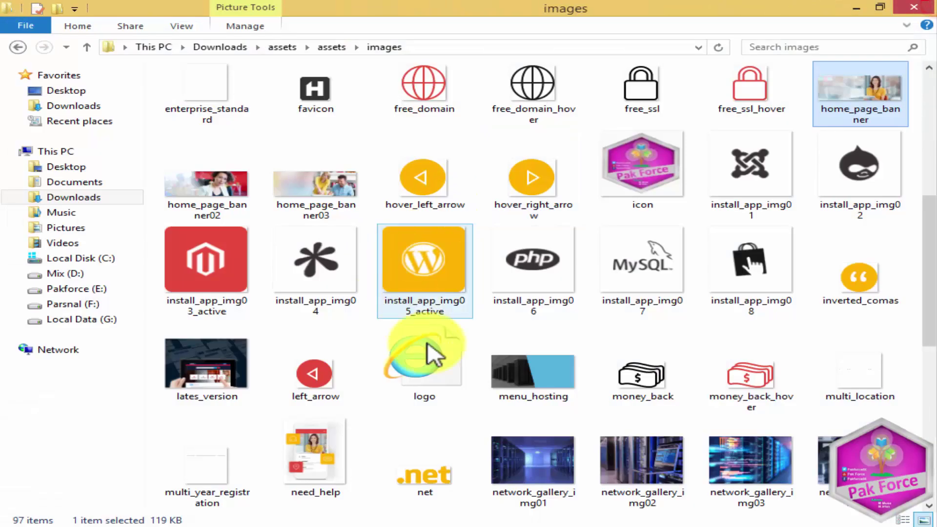
click(18, 47)
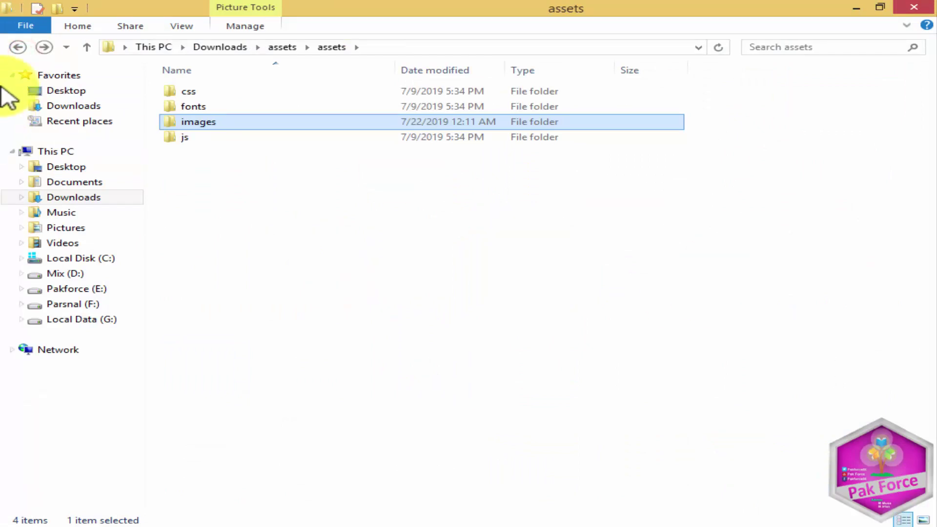
click(16, 48)
- Archive all the template files and the subfolder in the top-level assets folder as a ZIP named assets
drag(242, 299, 913, 117)
right_click(794, 115)
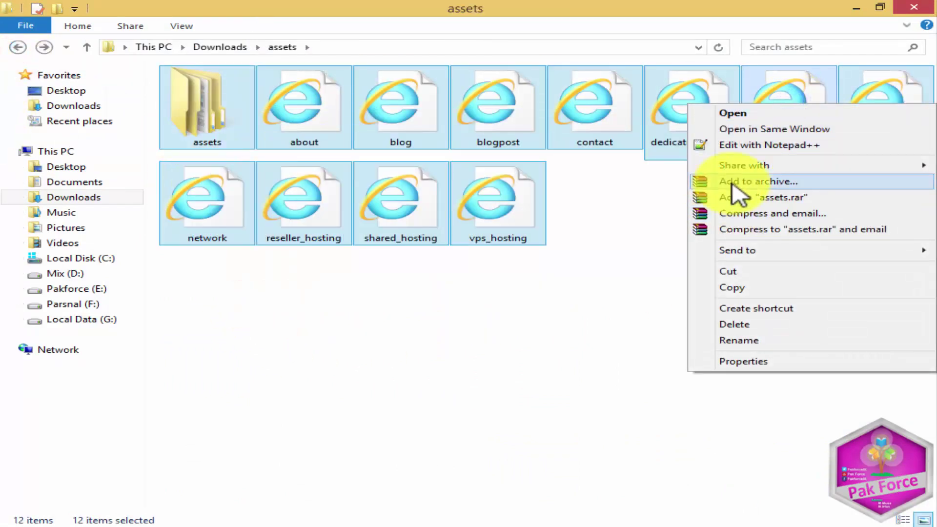
click(731, 183)
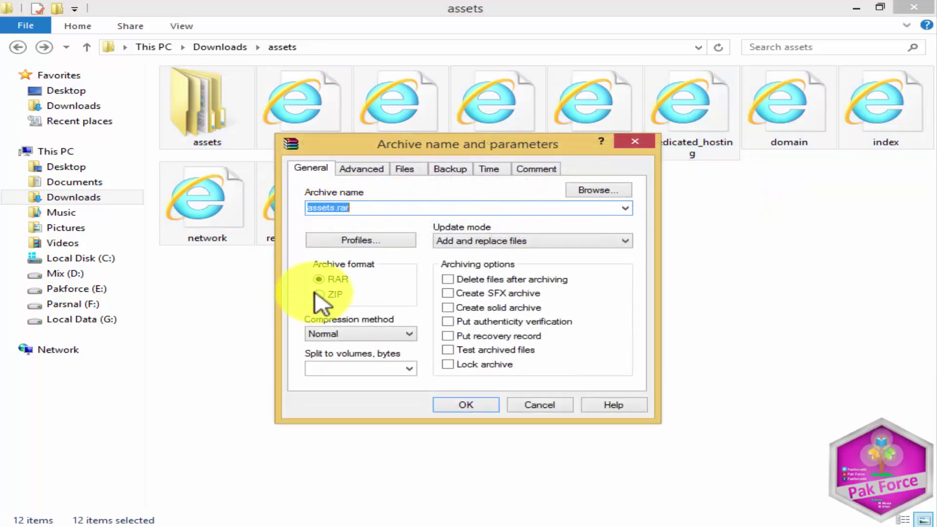
click(469, 405)
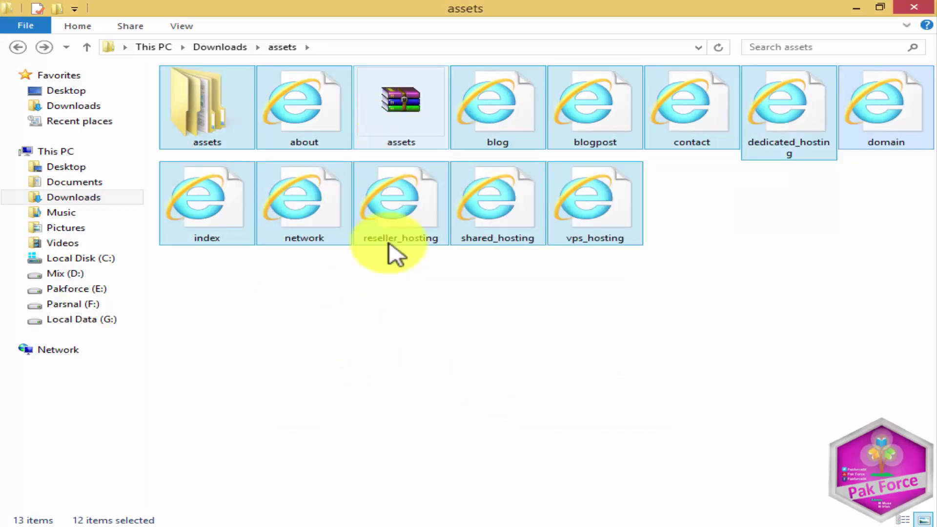
- Switch to Firefox, open the startcricket.com site and go to its /cpanel login page
click(231, 518)
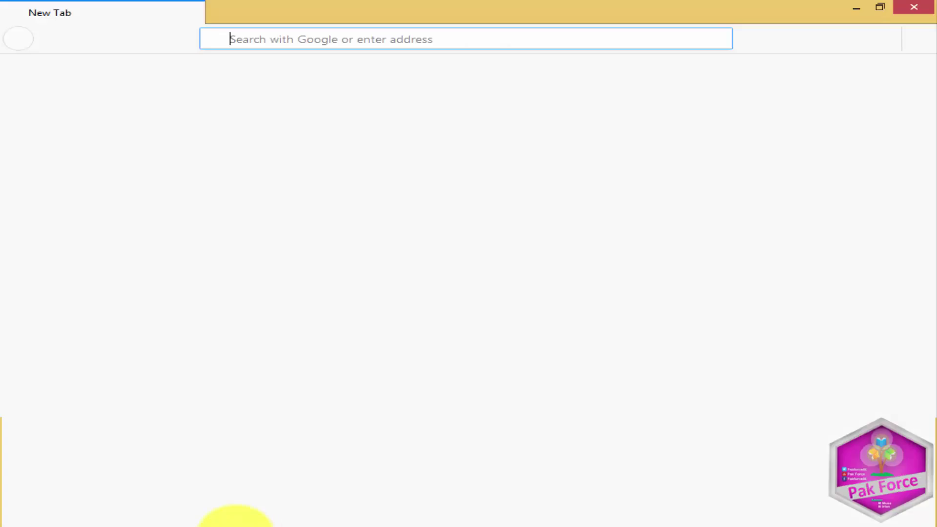
right_click(265, 40)
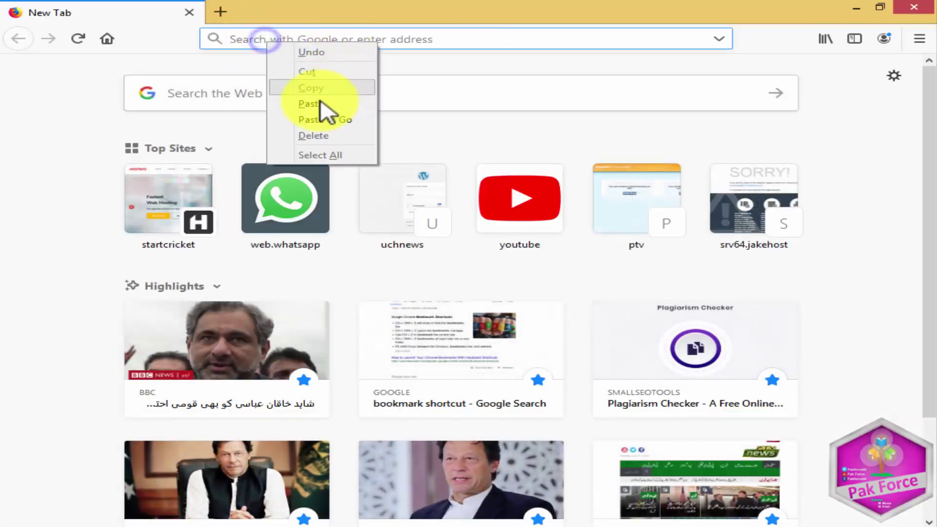
click(335, 275)
click(136, 191)
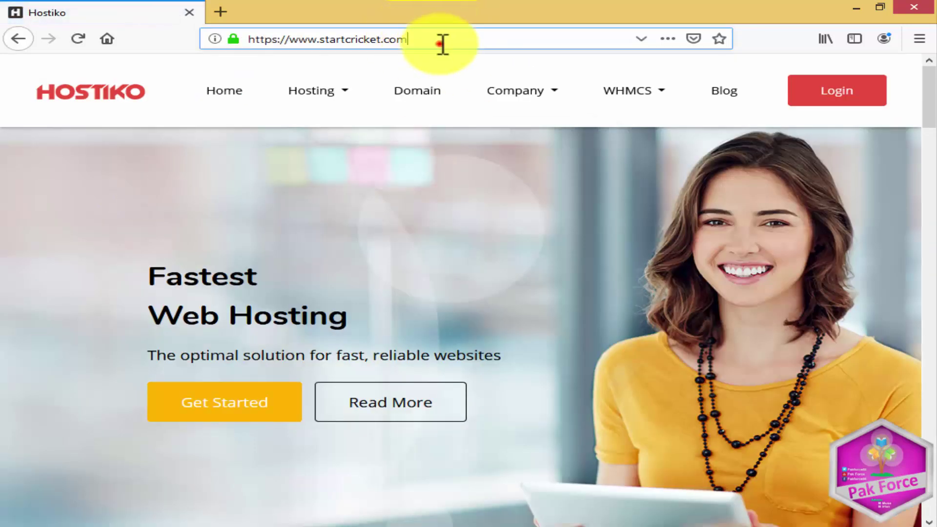
click(440, 44)
click(472, 44)
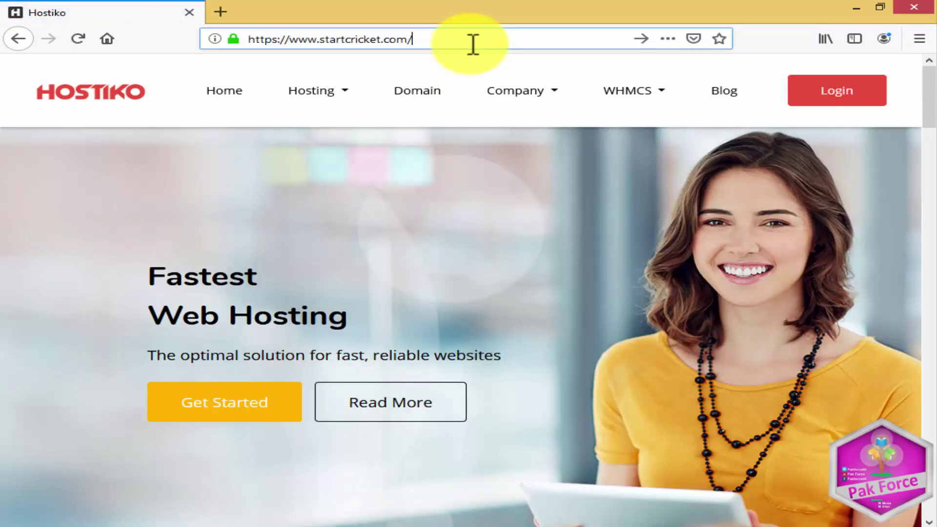
text(cpanel)
key(Return)
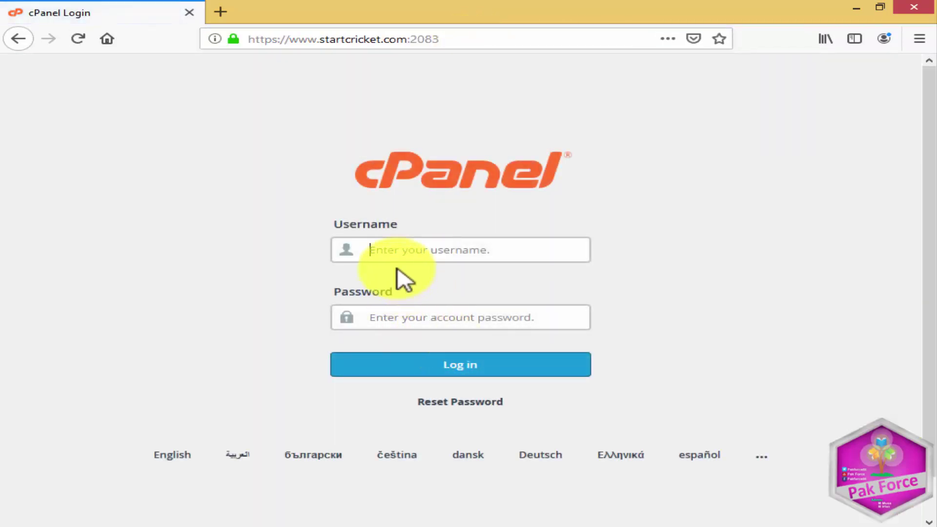
- Enter the account username in the cPanel login form and copy the account password from the Notepad login details
click(410, 246)
click(403, 270)
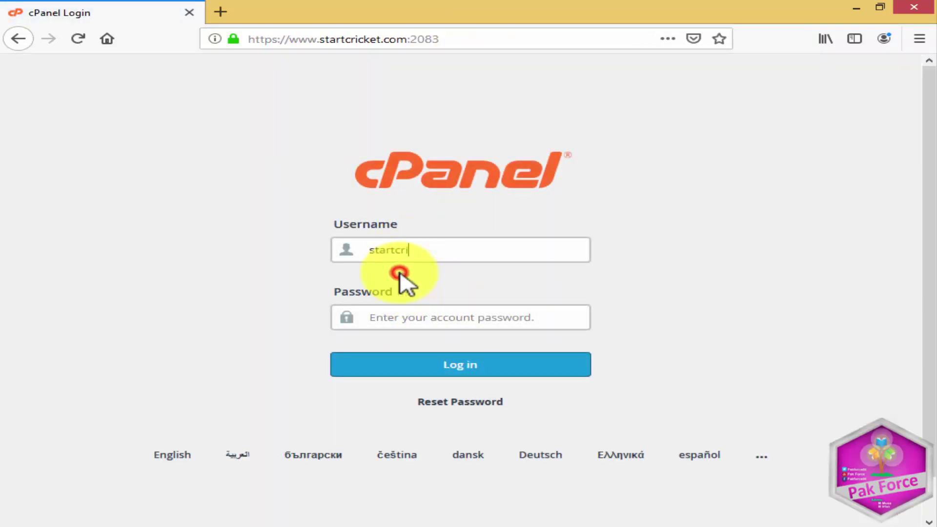
mouse_move(365, 524)
click(265, 464)
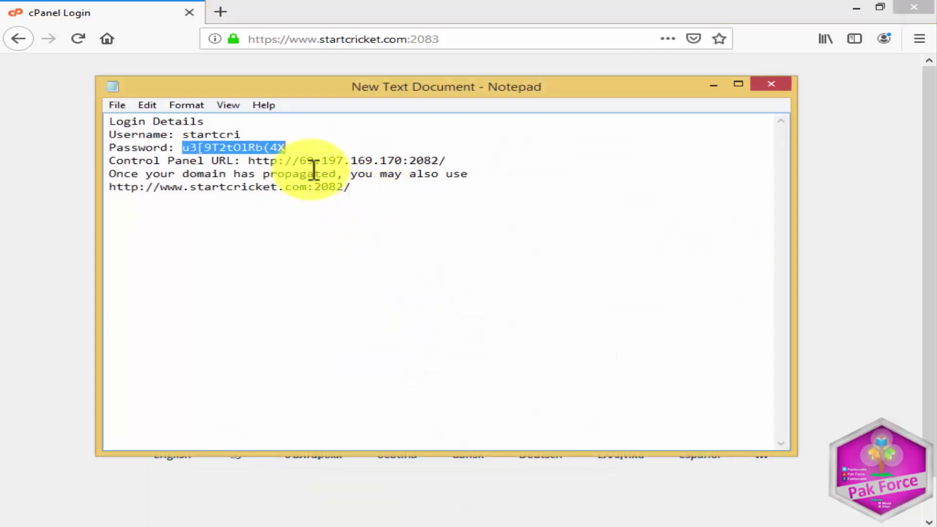
right_click(263, 138)
click(278, 182)
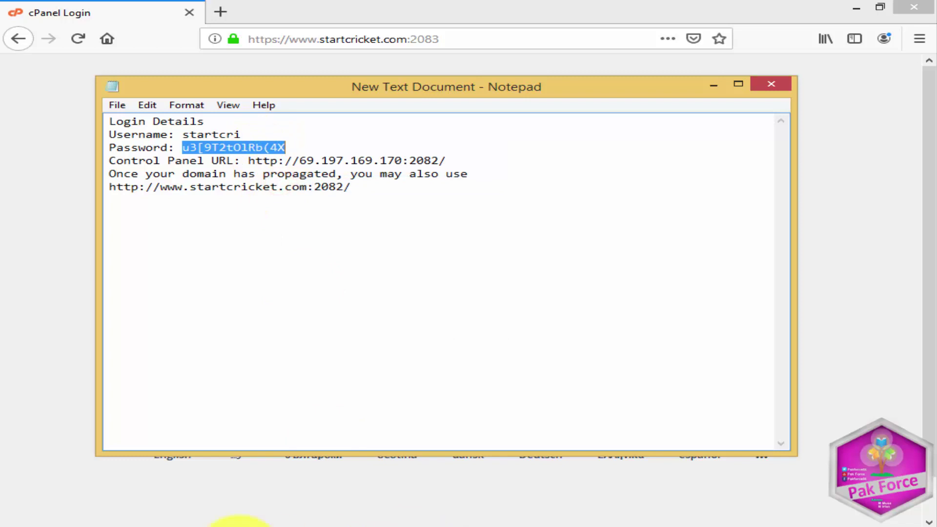
- Paste the account password into the cPanel login form, log in and decline saving the login in the browser
click(239, 523)
right_click(421, 318)
click(458, 378)
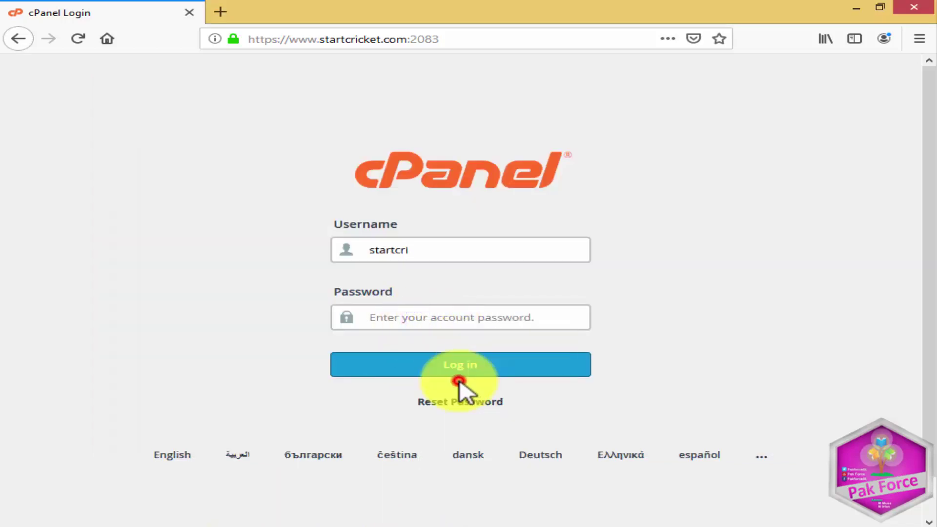
click(451, 366)
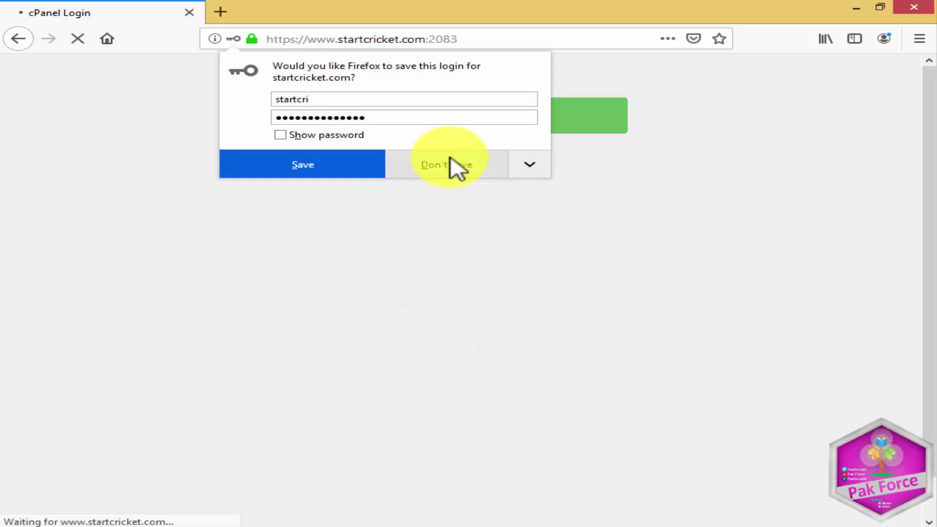
click(447, 167)
- Open the public_html folder in cPanel's File Manager and look through the website files
click(168, 194)
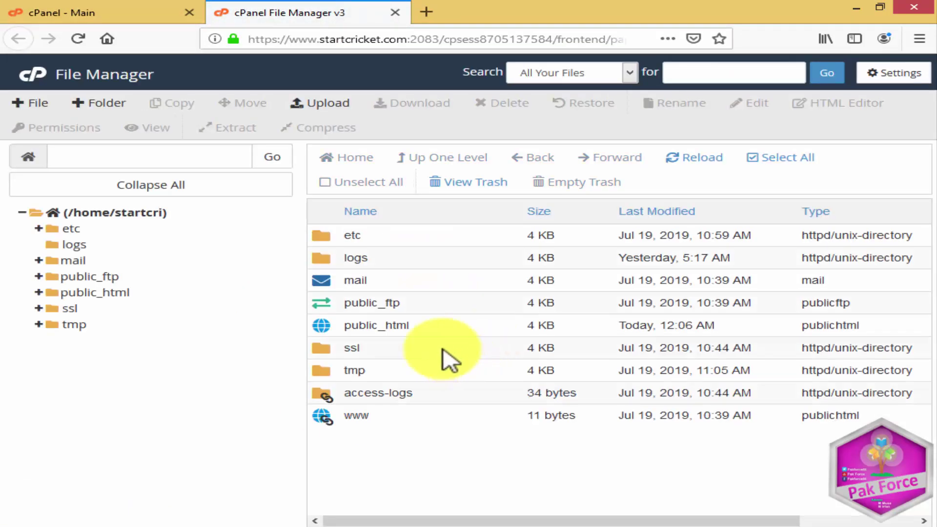
double_click(429, 325)
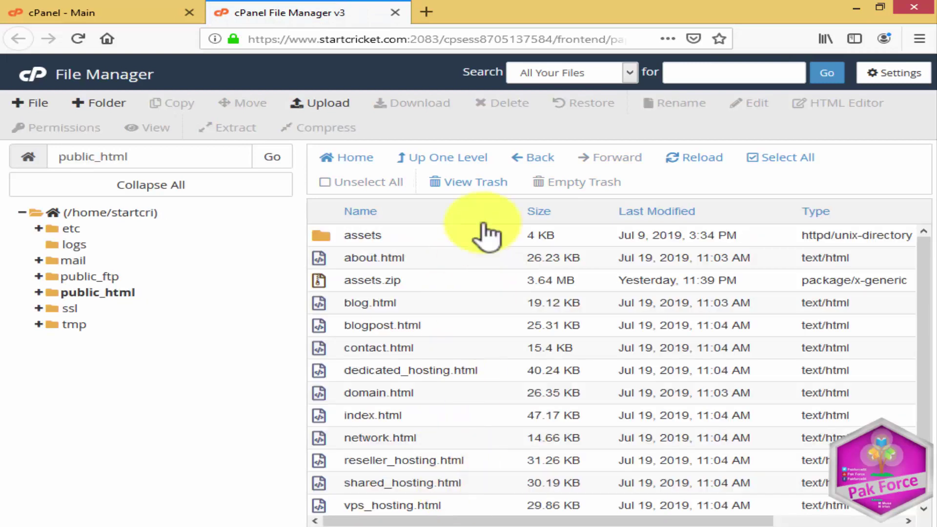
drag(462, 239, 493, 522)
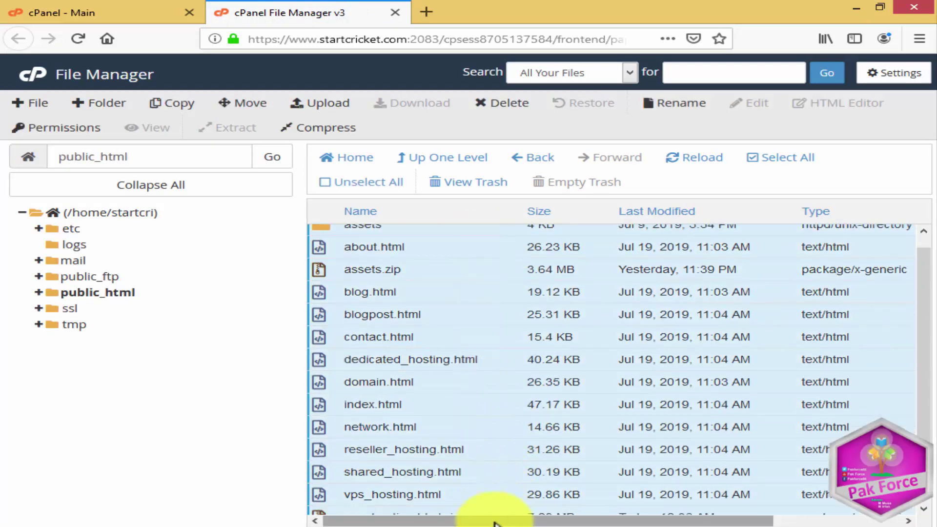
scroll(461, 473, down, 1)
scroll(429, 439, up, 1)
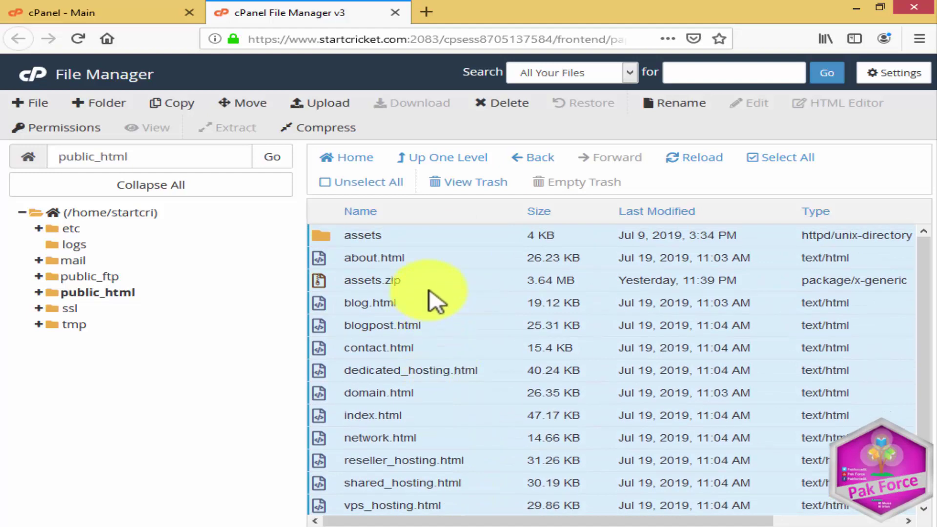
- Permanently delete the old assets.zip from public_html, skipping the trash
click(428, 285)
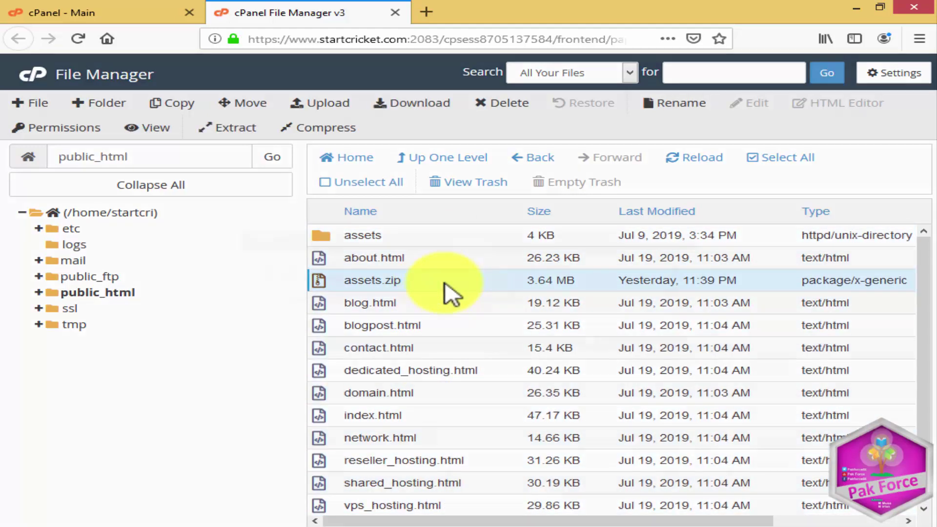
key(Delete)
click(327, 296)
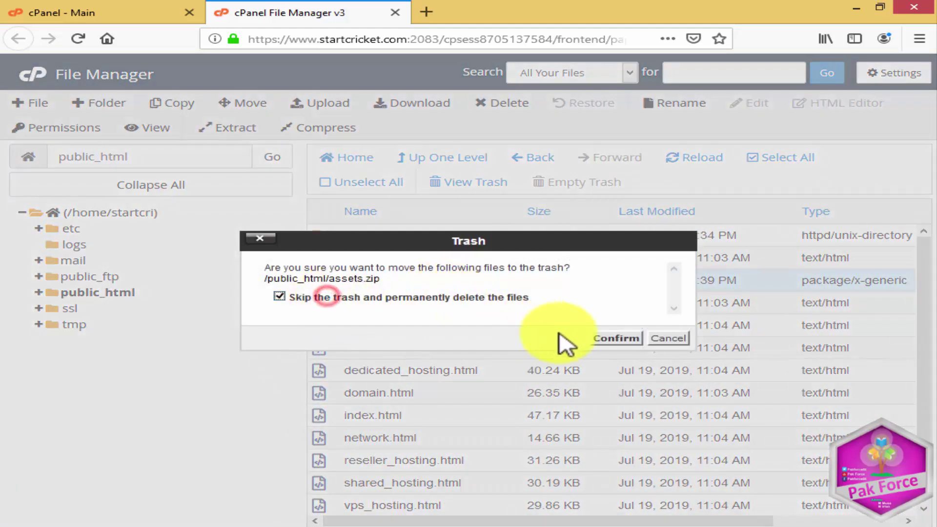
click(605, 338)
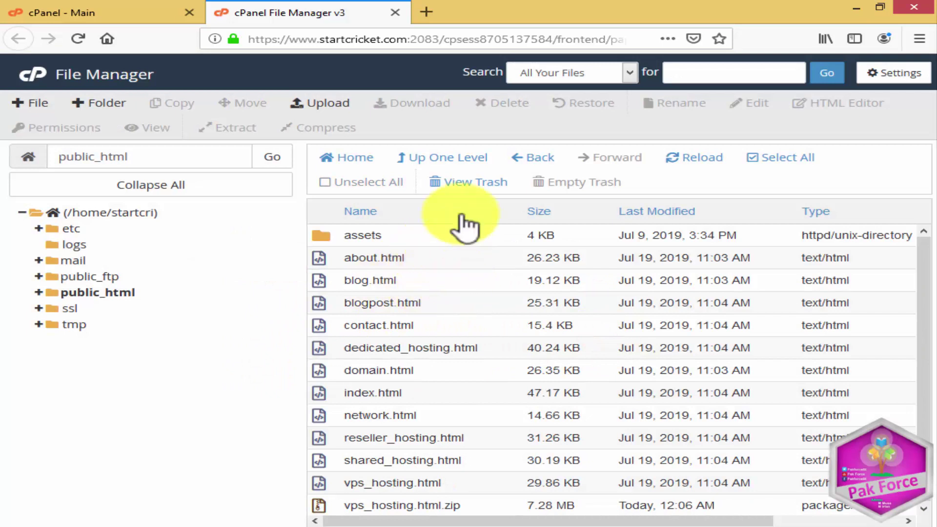
drag(456, 237, 498, 512)
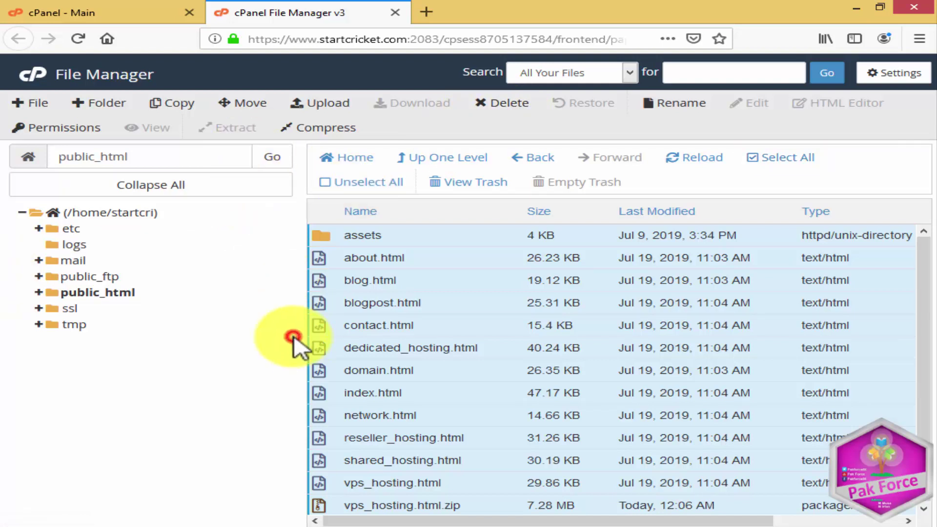
click(538, 303)
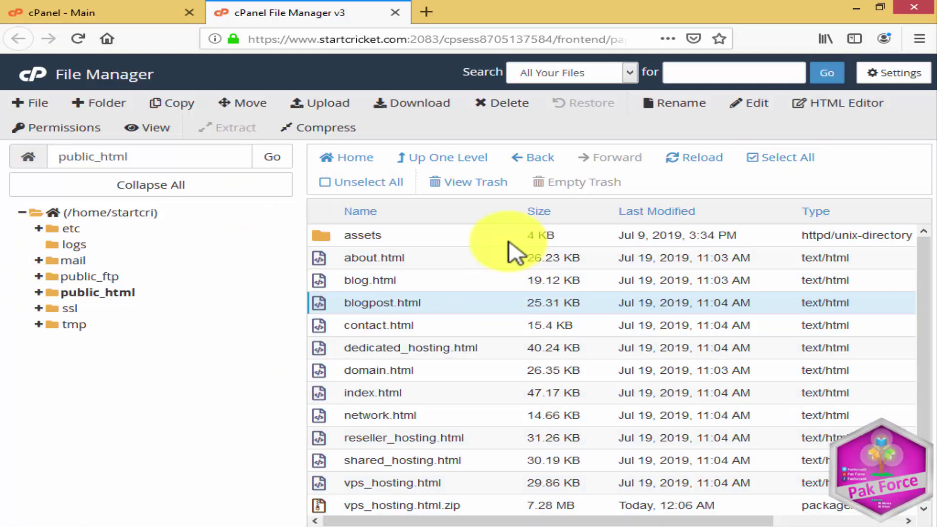
- Upload assets.zip from the Downloads assets folder to public_html, go back to the file list and select the uploaded archive
click(327, 105)
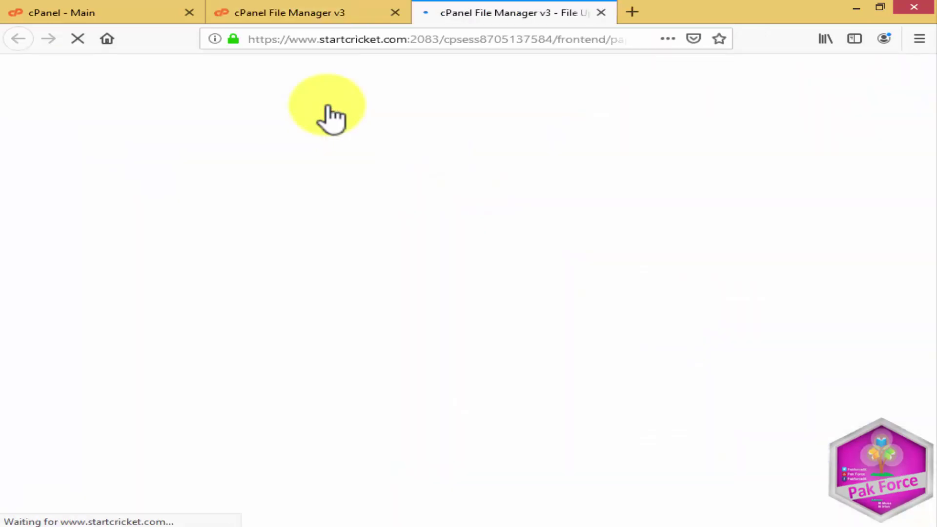
click(476, 309)
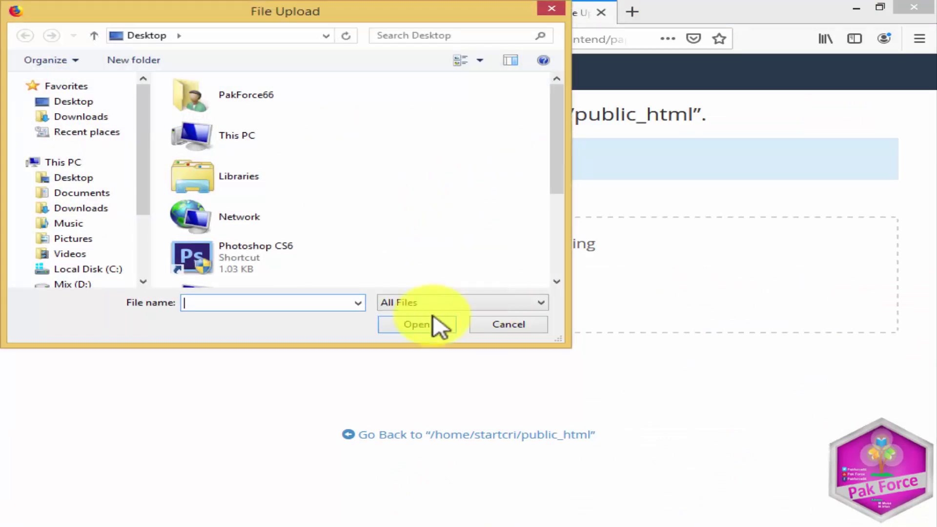
click(80, 194)
click(83, 208)
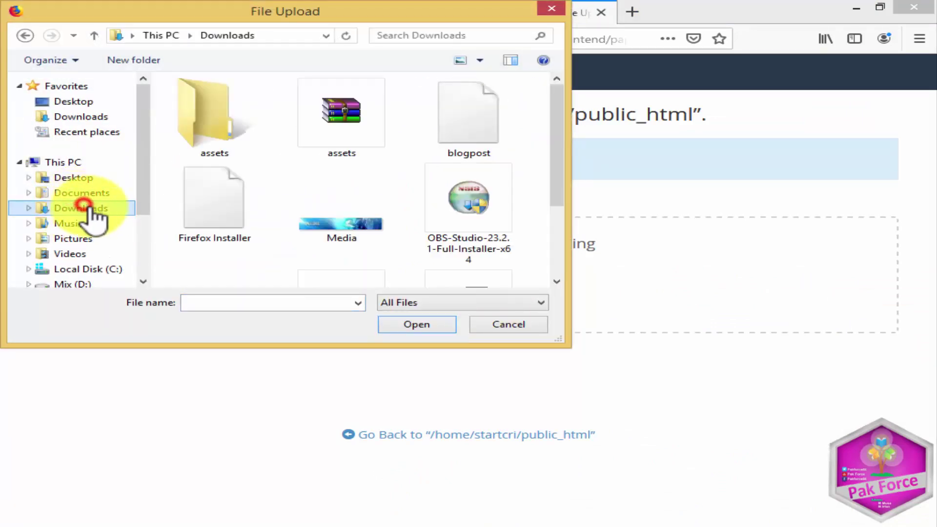
click(348, 134)
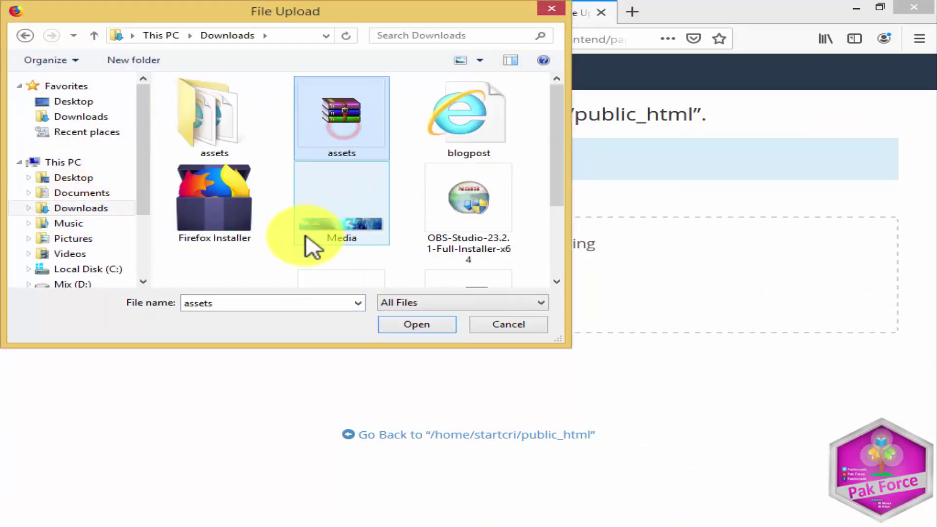
double_click(242, 146)
click(220, 132)
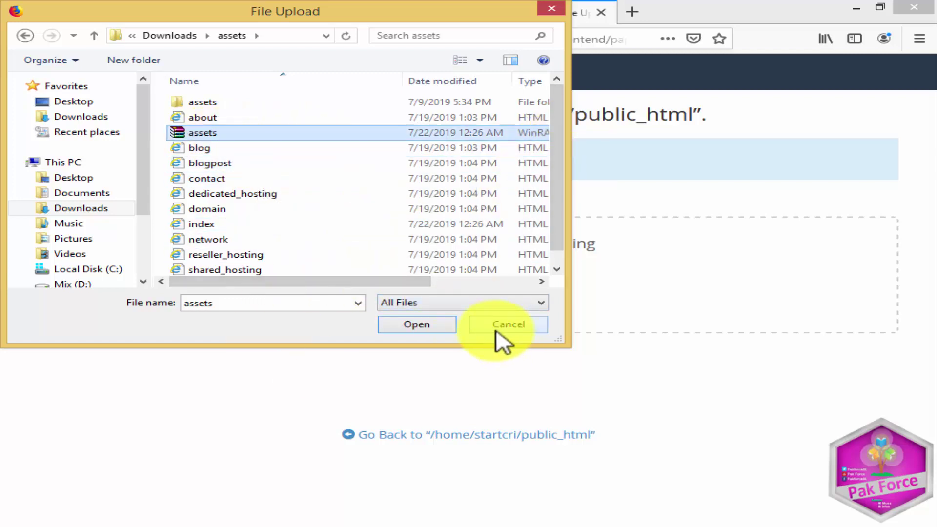
click(425, 326)
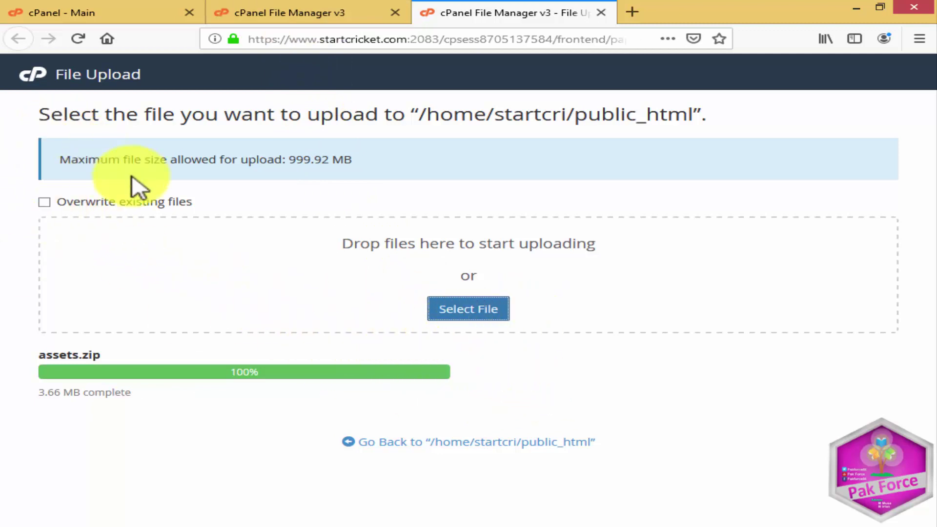
click(418, 441)
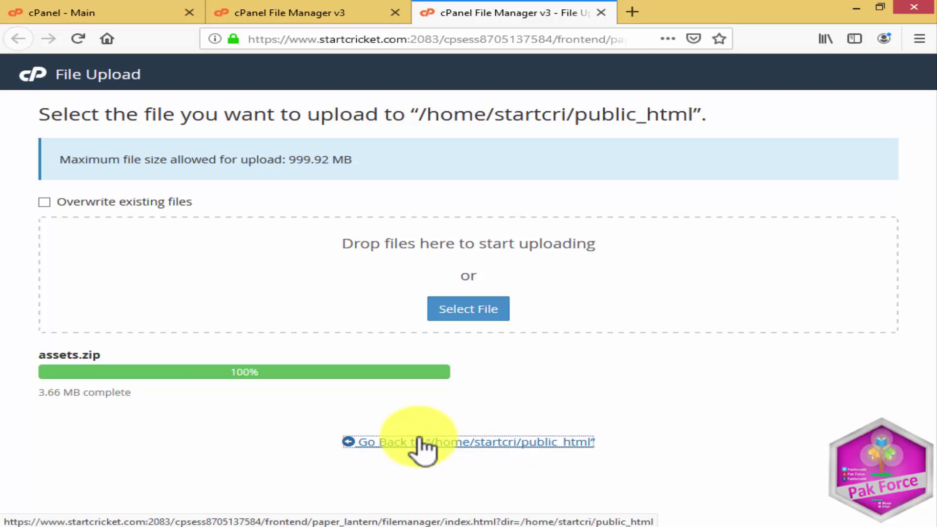
click(420, 441)
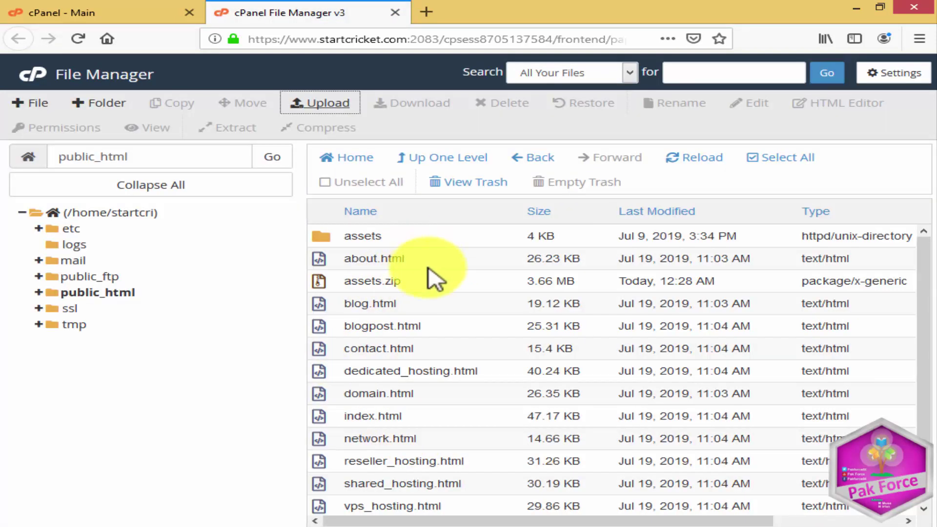
click(425, 283)
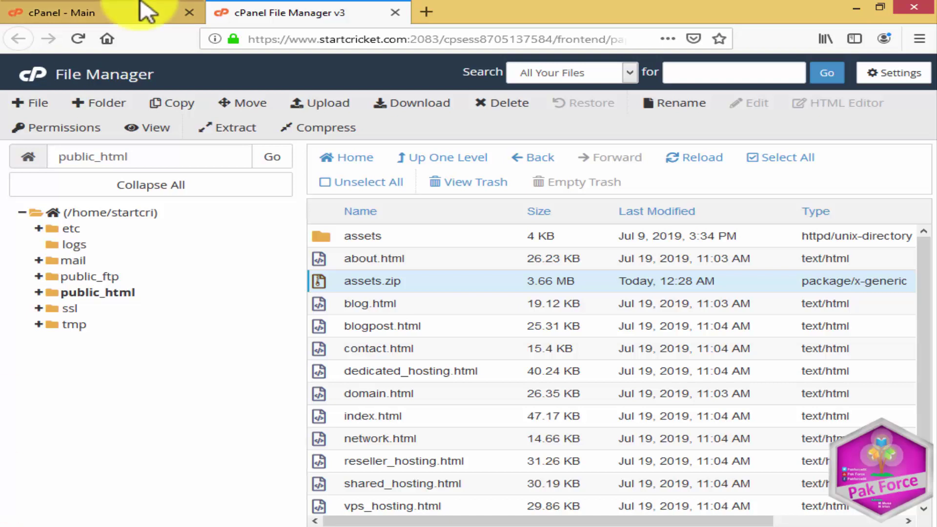
- Return to the cPanel main page, switch to Notepad and close the login details document
click(27, 11)
click(421, 112)
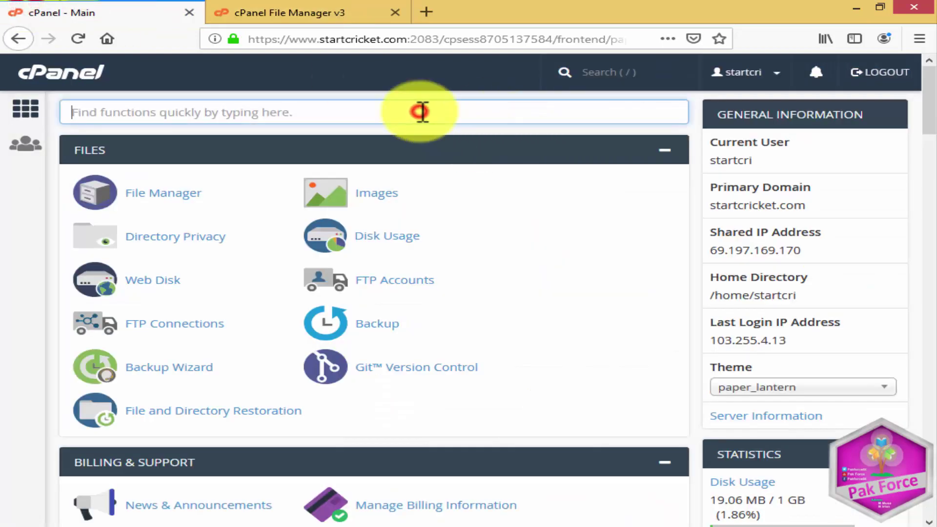
click(240, 517)
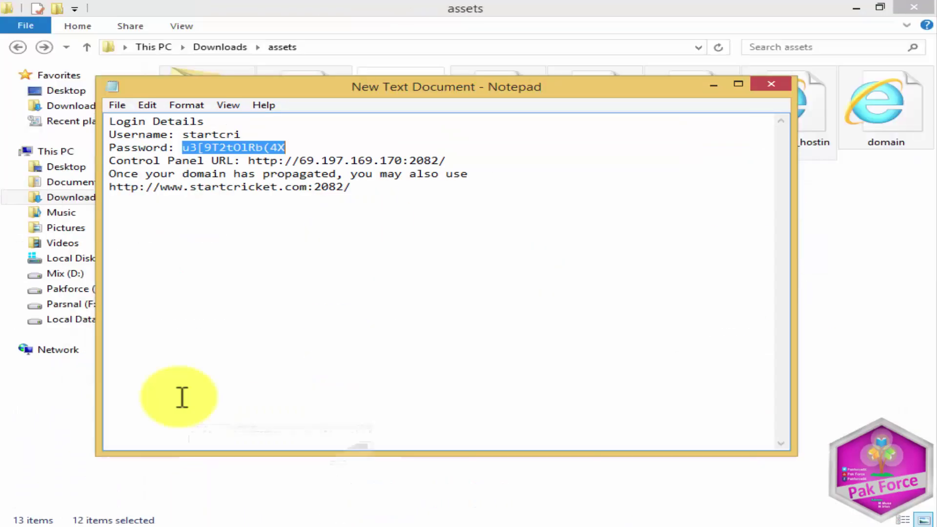
click(771, 84)
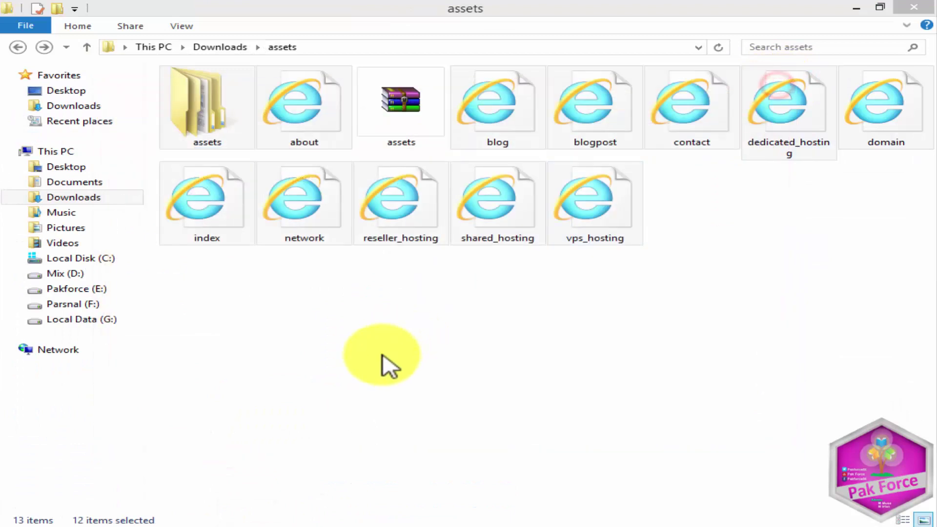